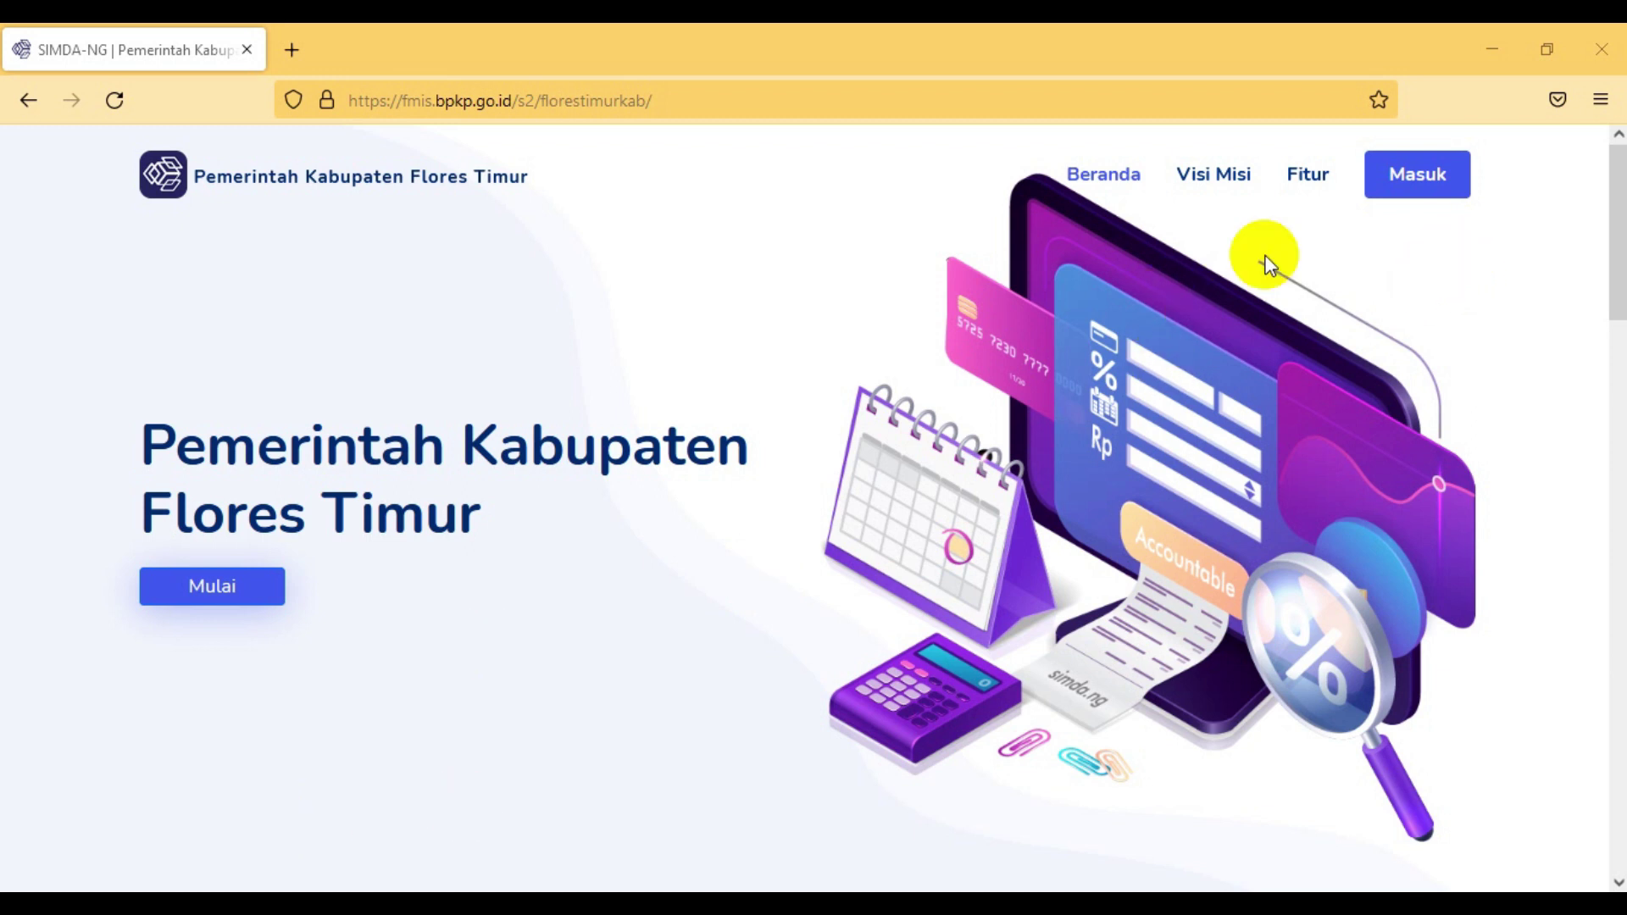
Step: Log in with the saved BPSetda0 account
click(1436, 176)
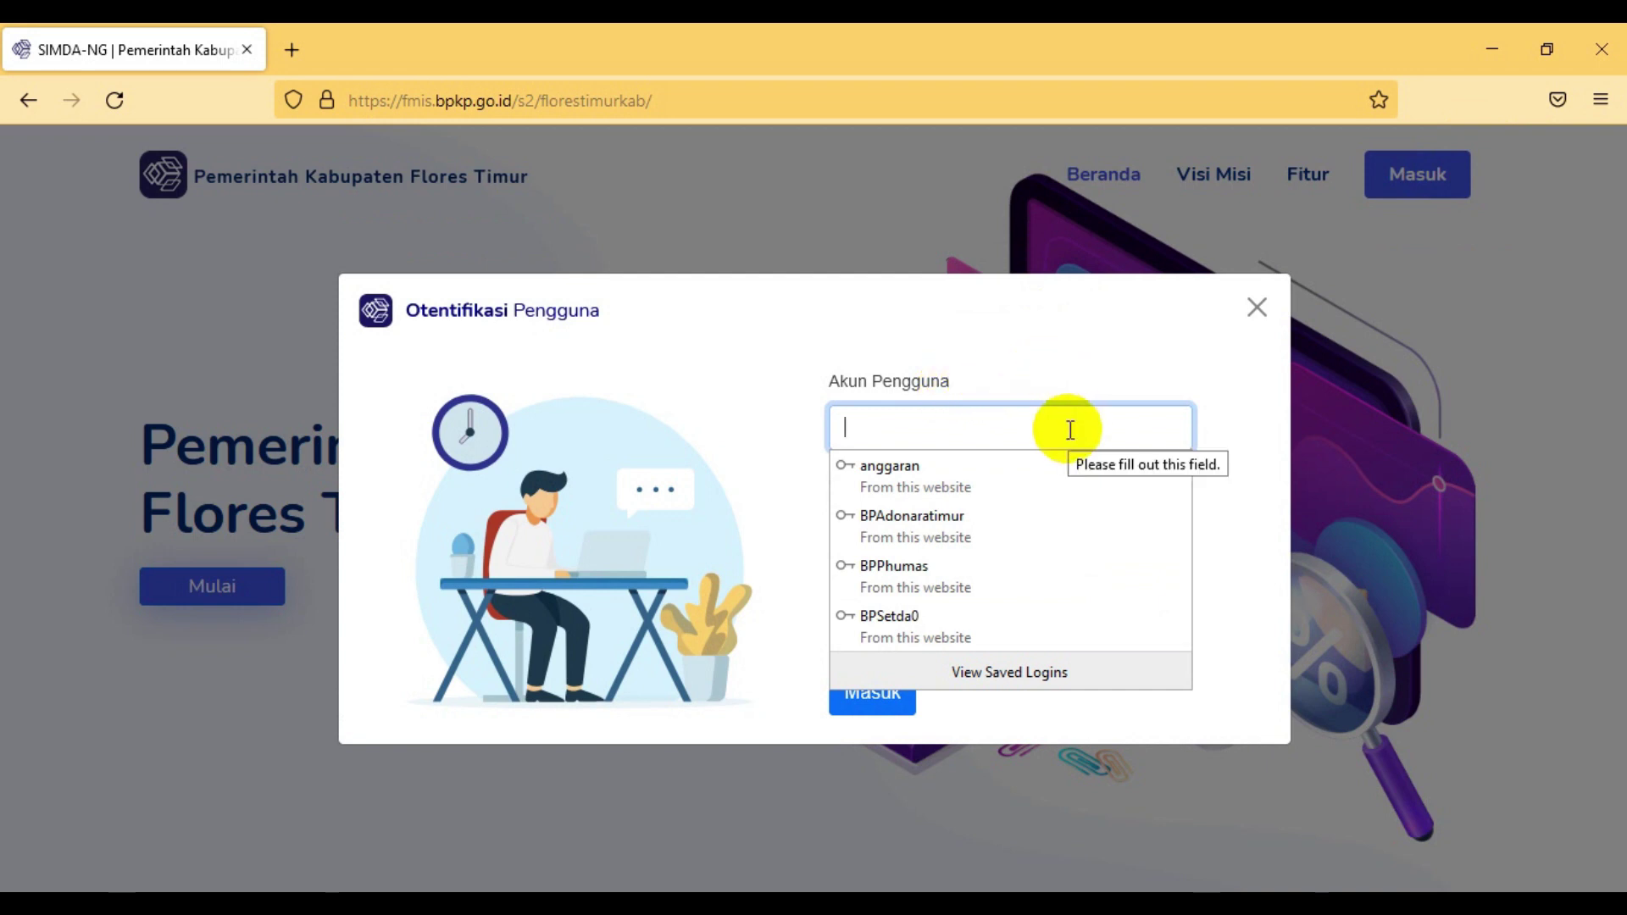
click(895, 623)
click(860, 704)
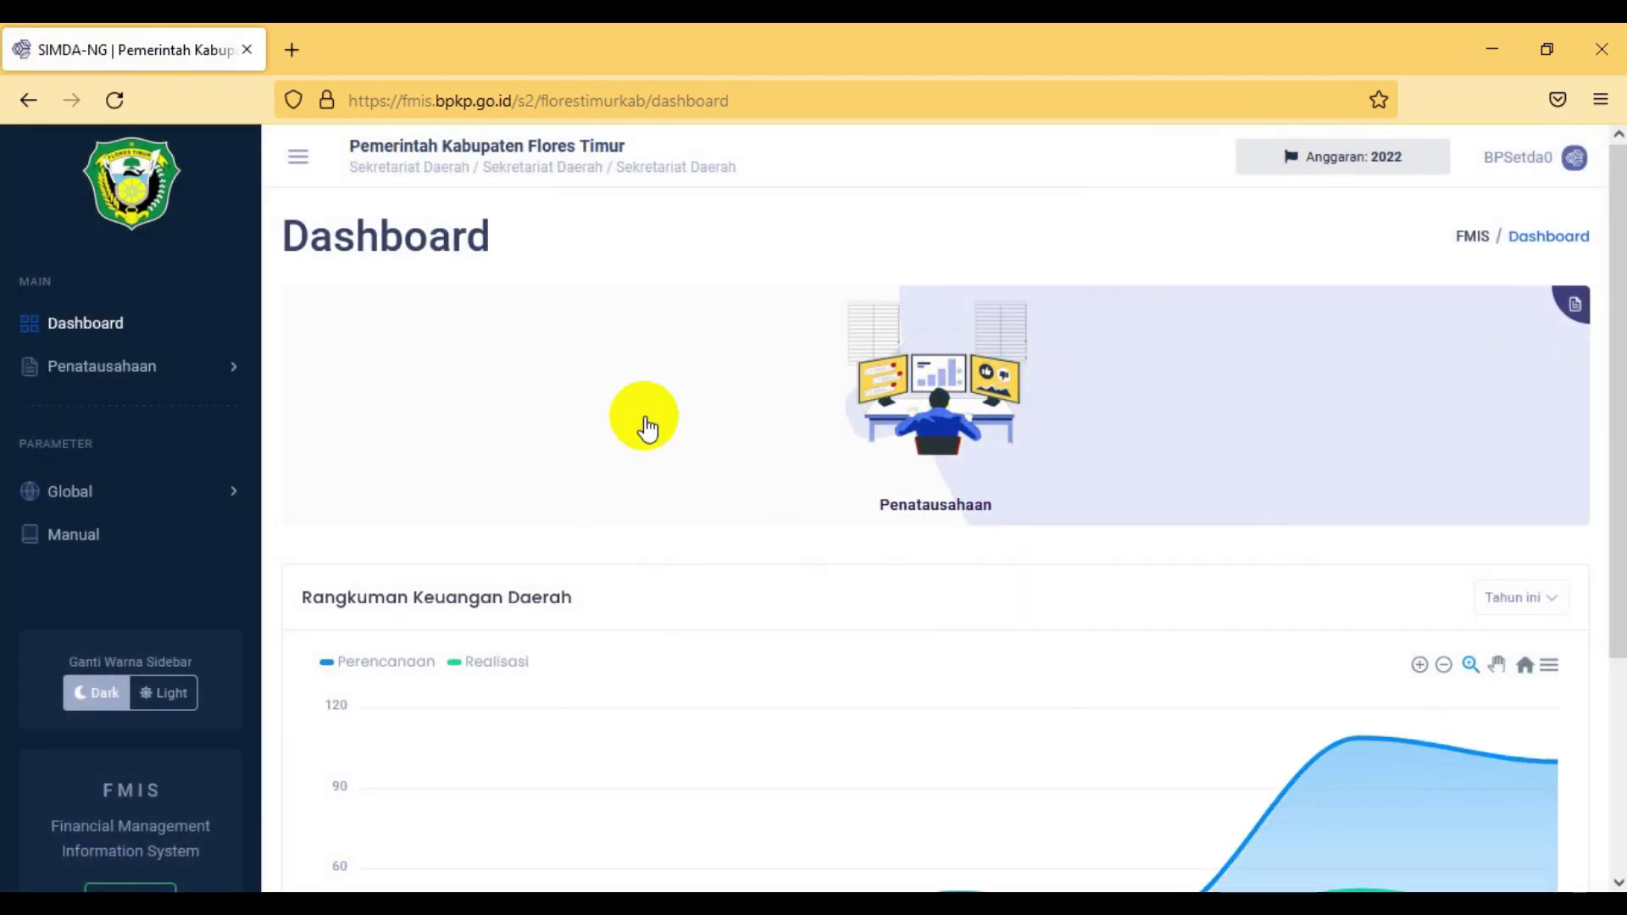
Step: Open the SPJ GU page of the SKPD expenditure treasurer (Bend. Pengeluaran) within Penatausahaan
click(212, 343)
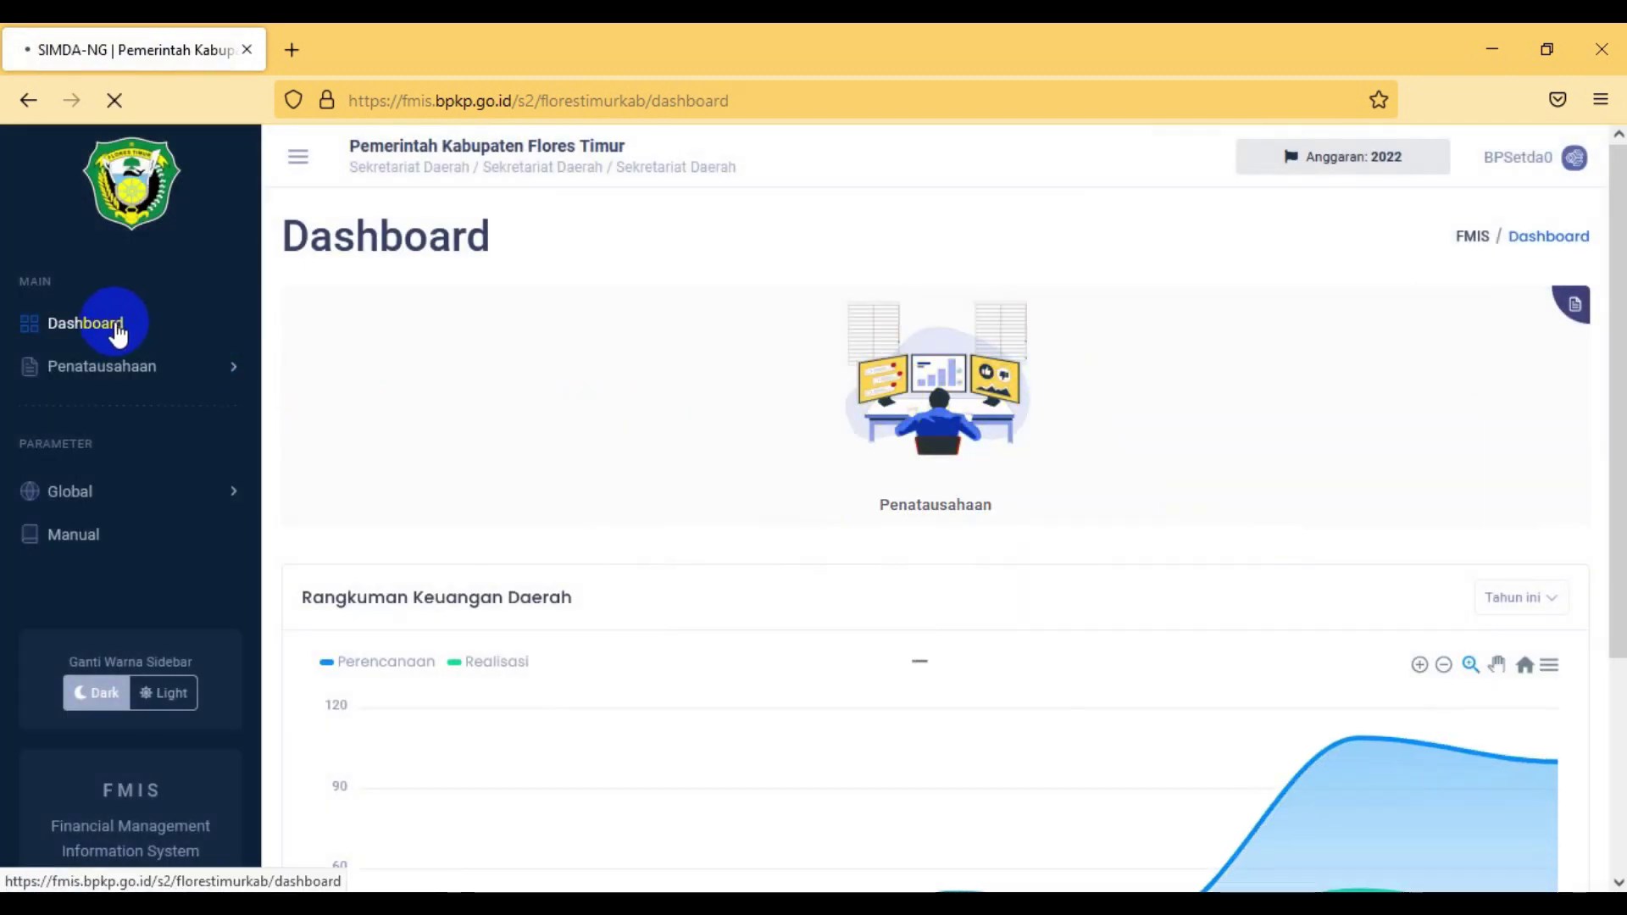
click(207, 367)
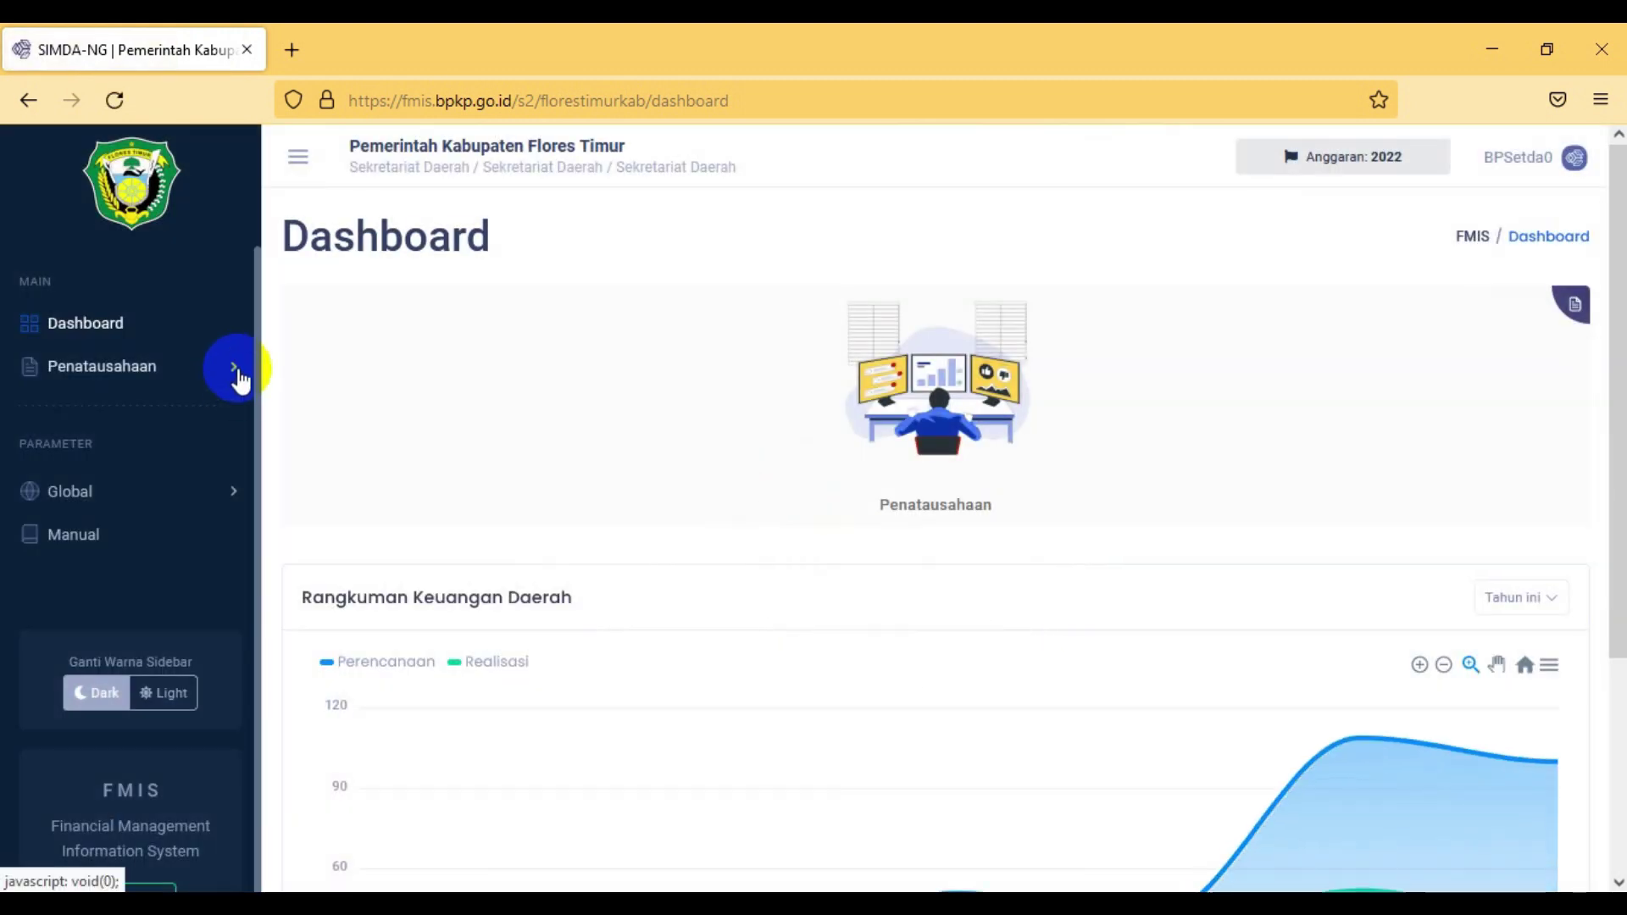
click(236, 371)
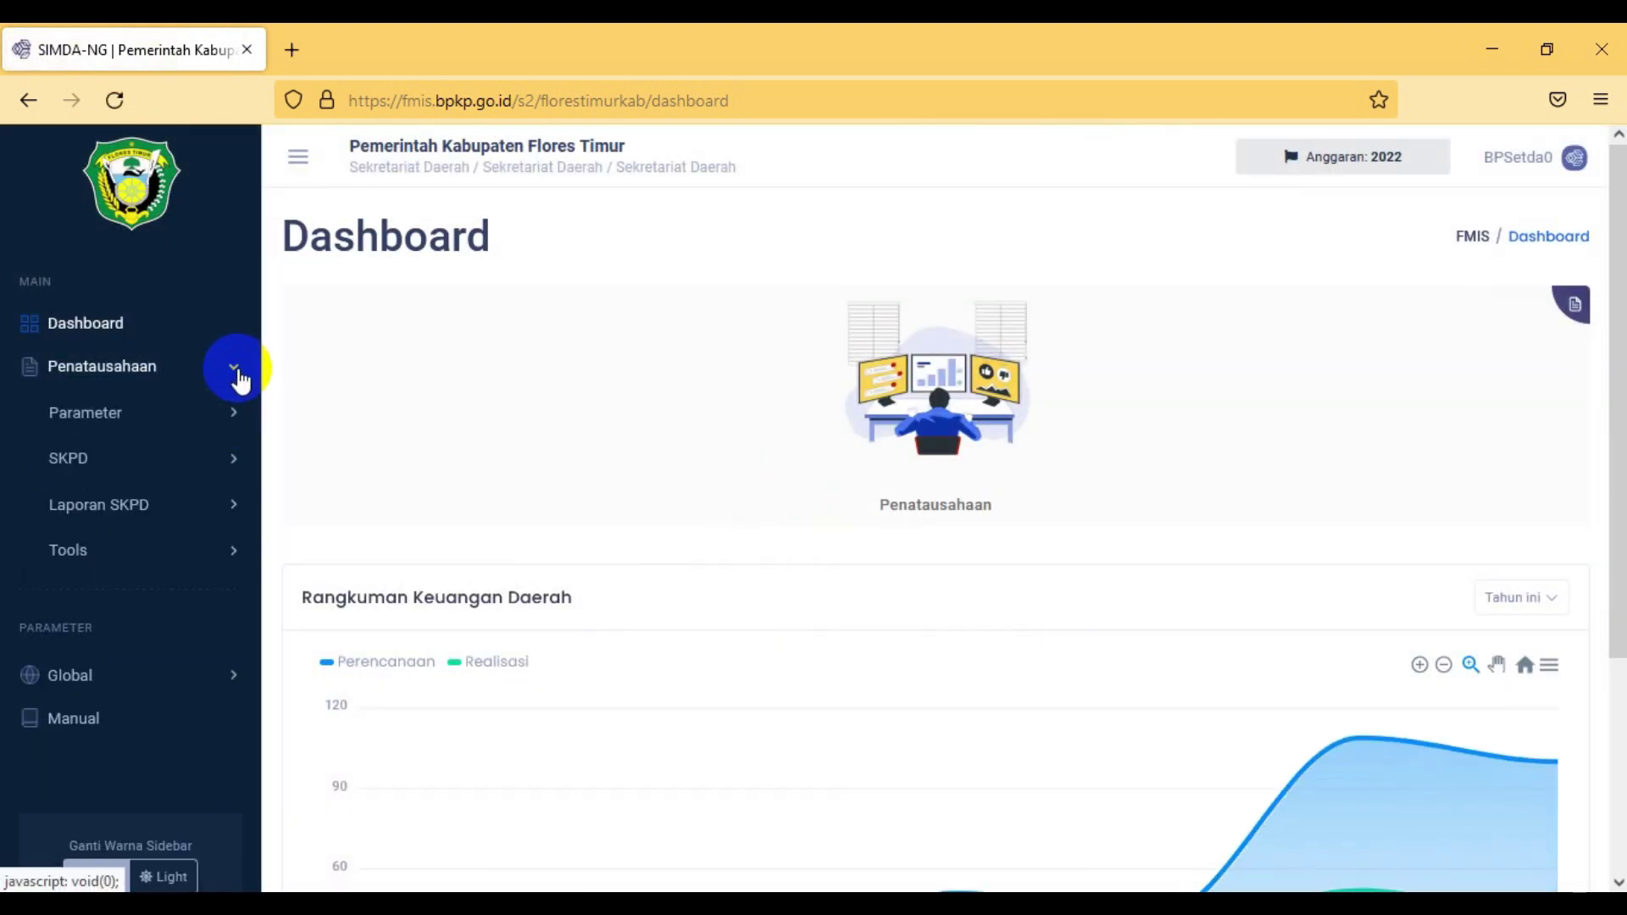
click(236, 469)
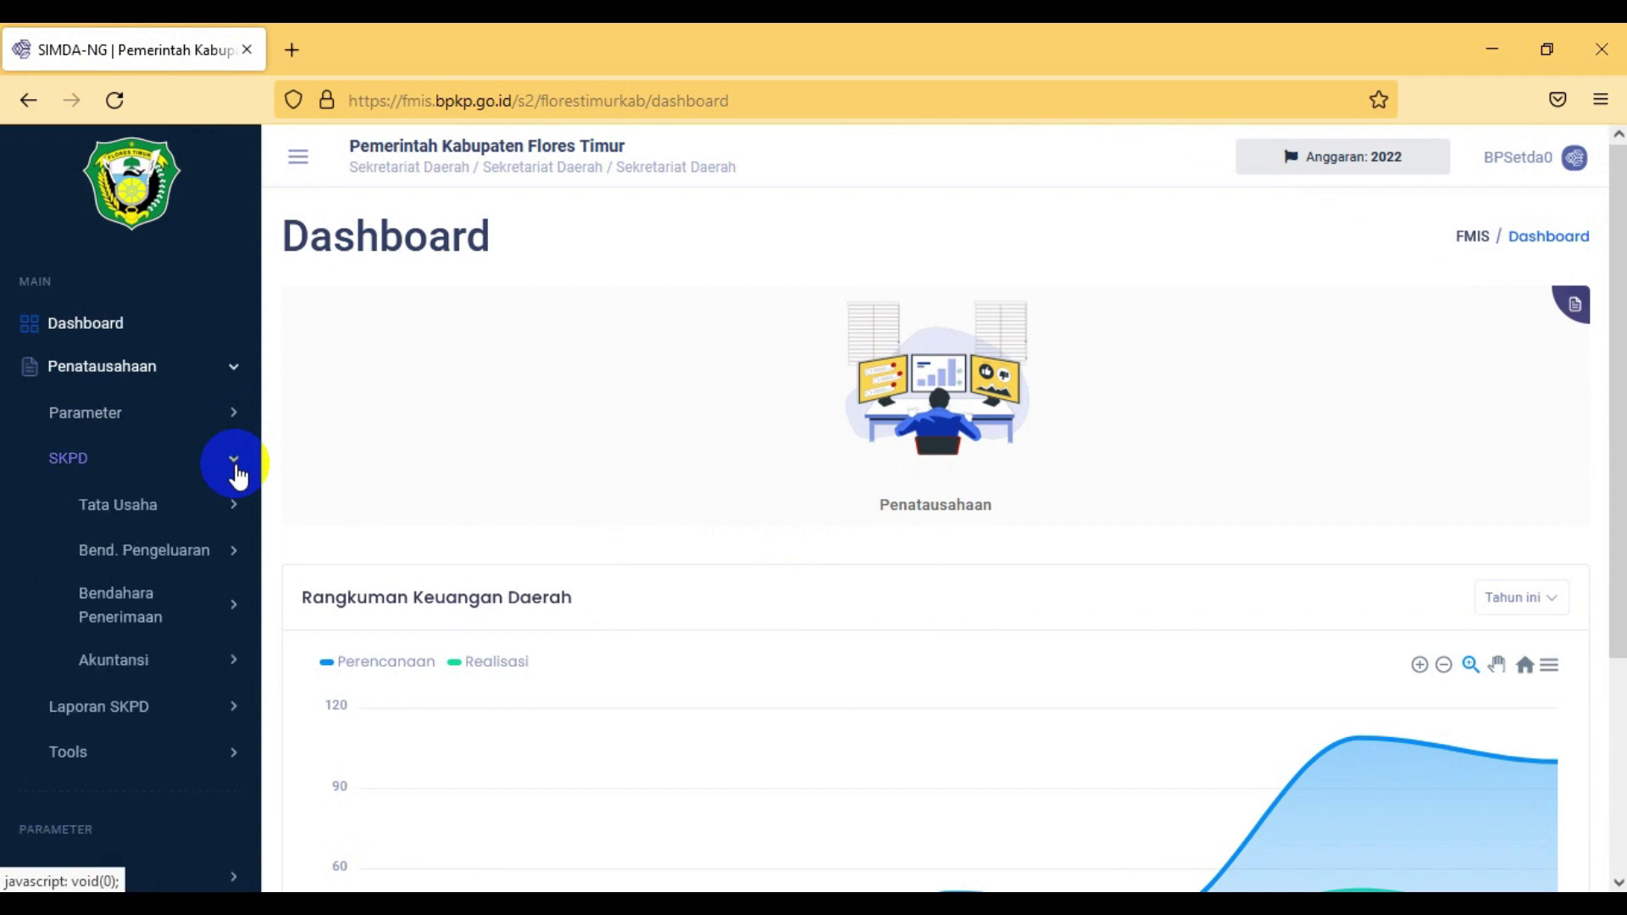
click(234, 605)
click(233, 603)
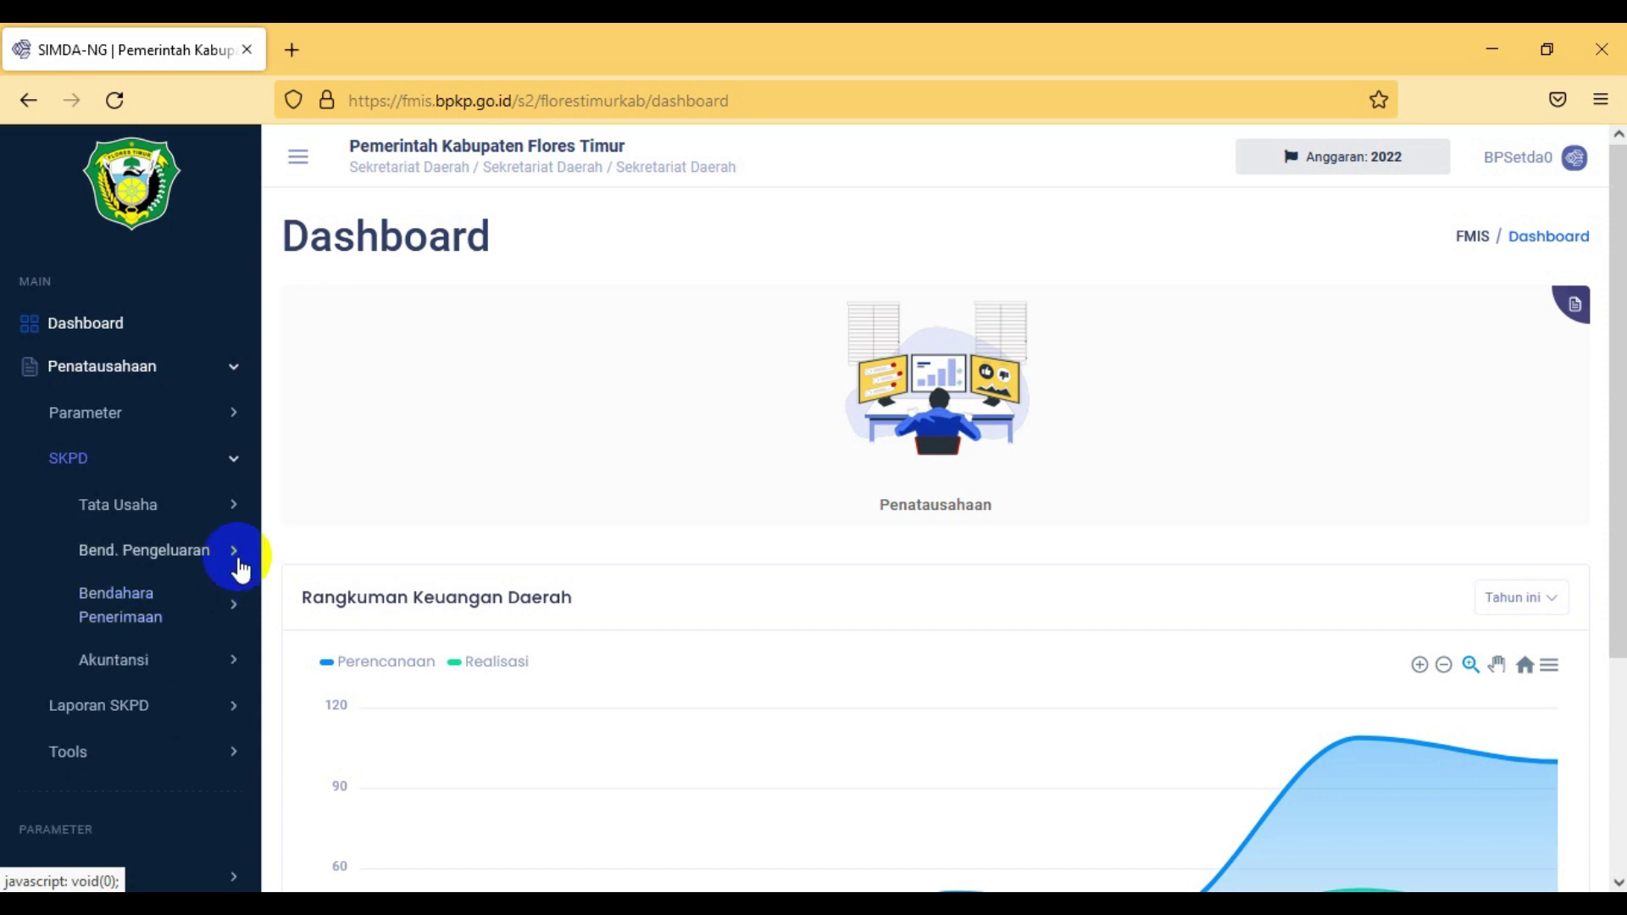
click(235, 559)
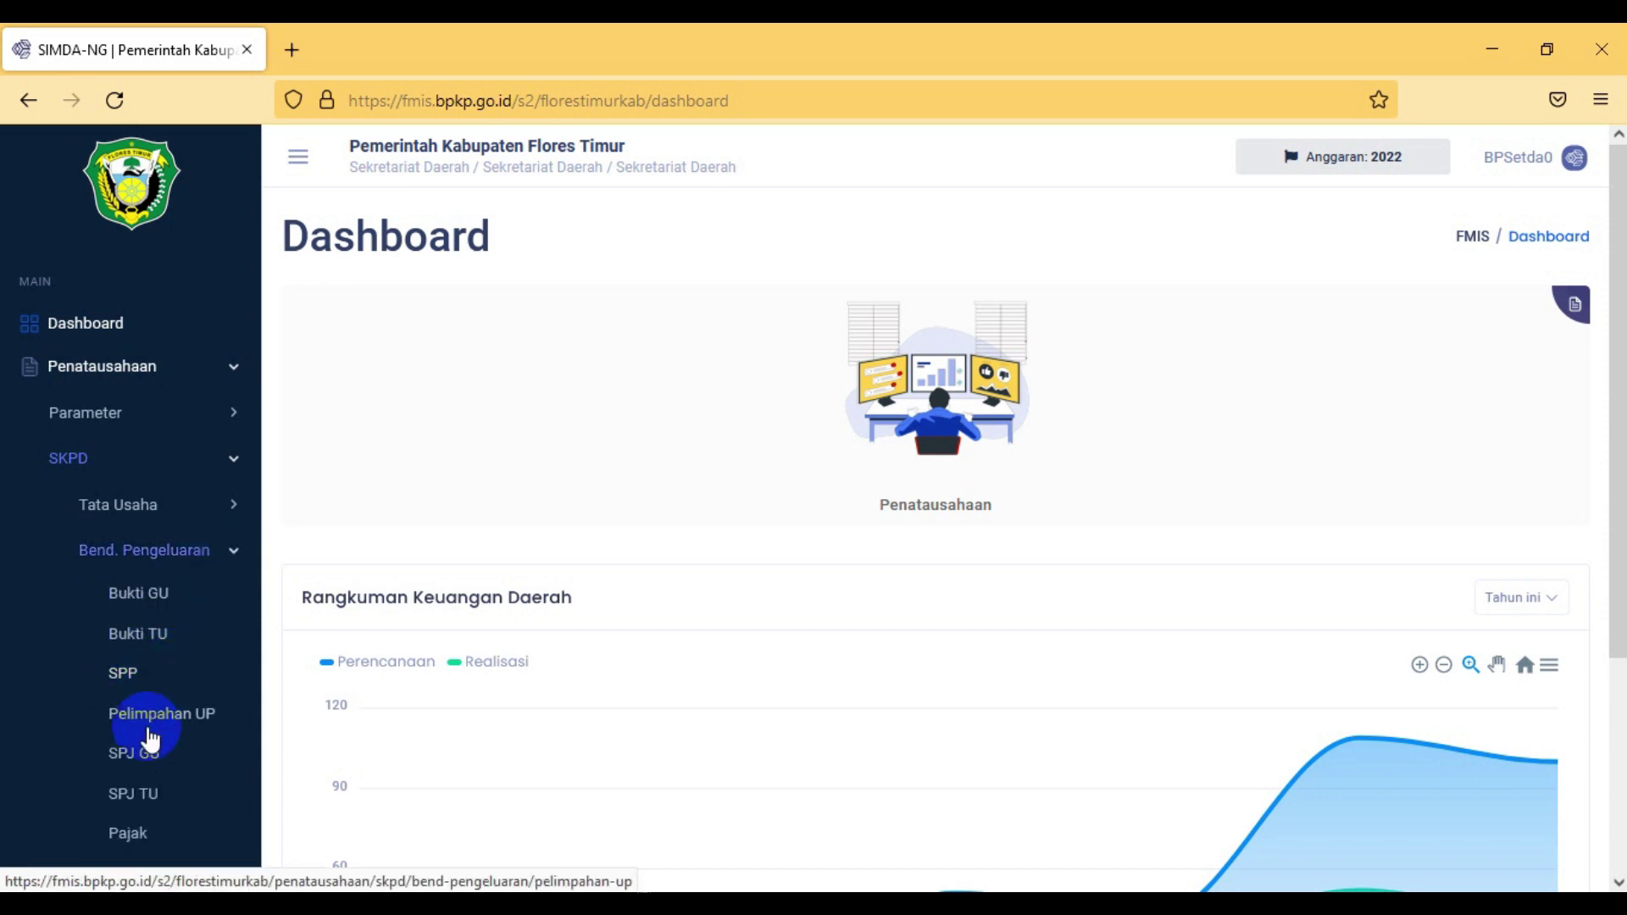
click(140, 753)
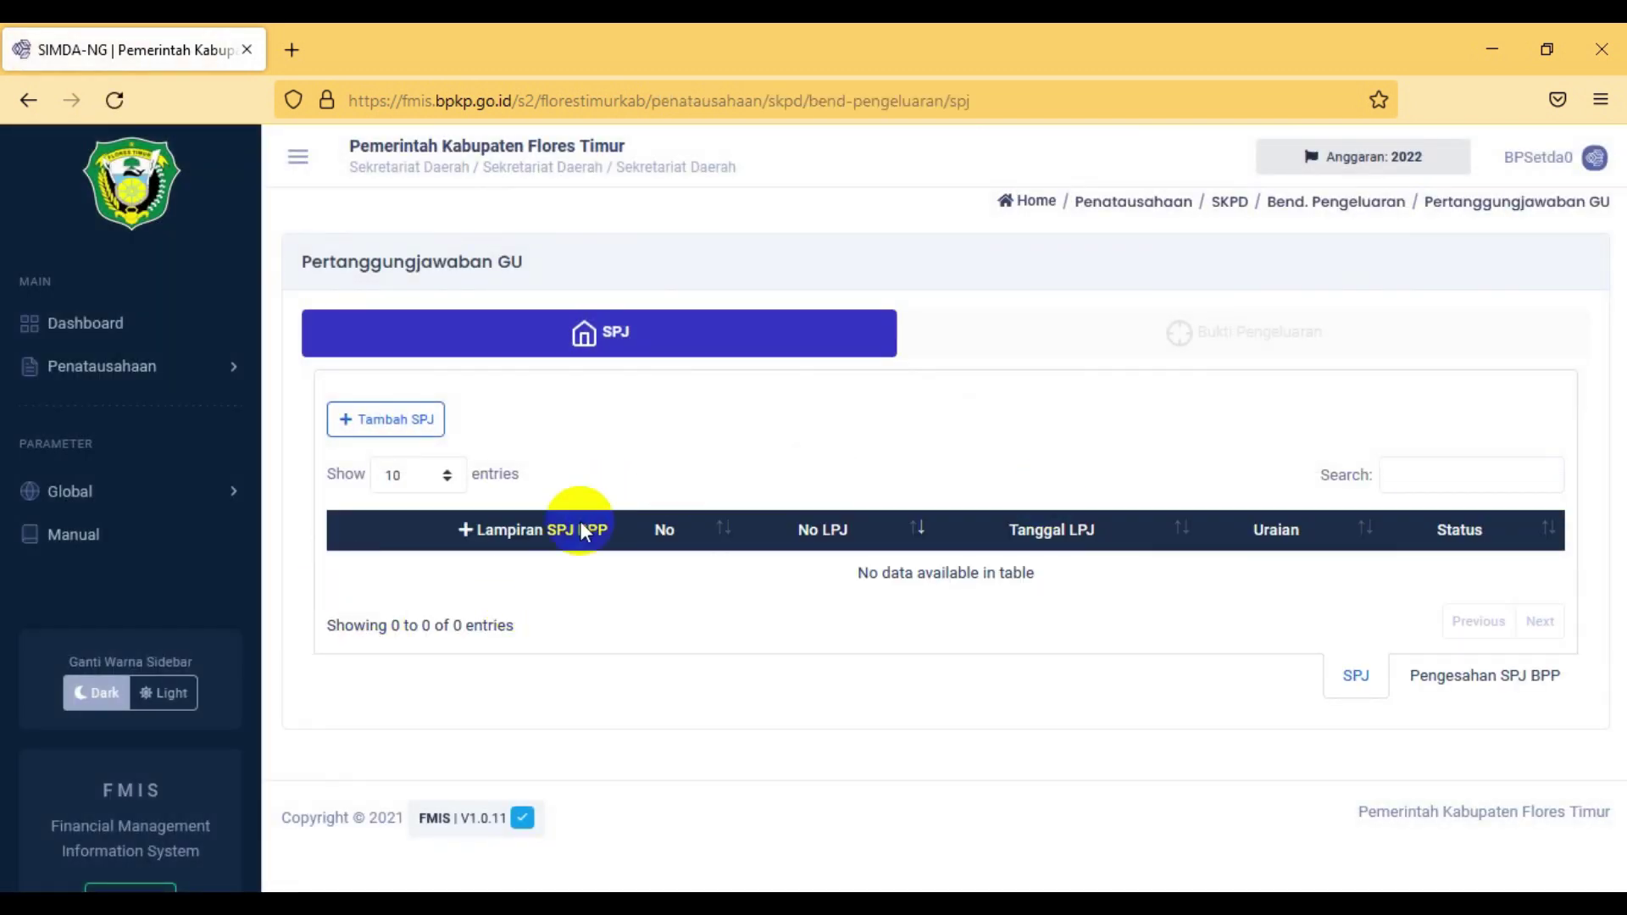
Step: Start a new SPJ and set its No LPJ to 0001/SPJ-GU/I/2021
click(428, 424)
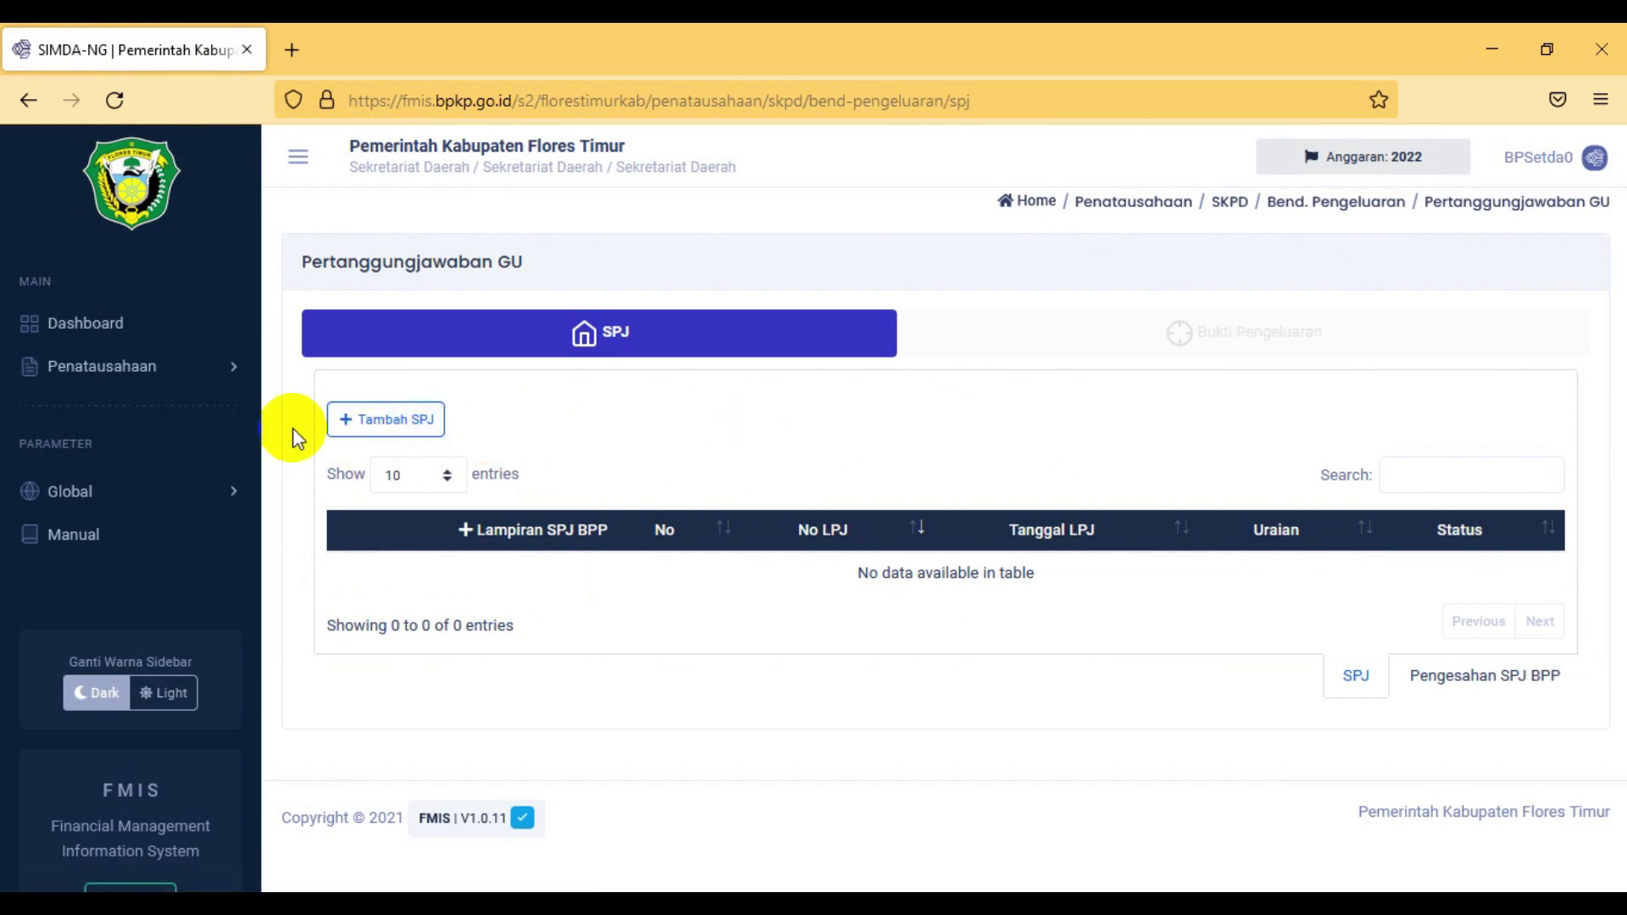
click(410, 428)
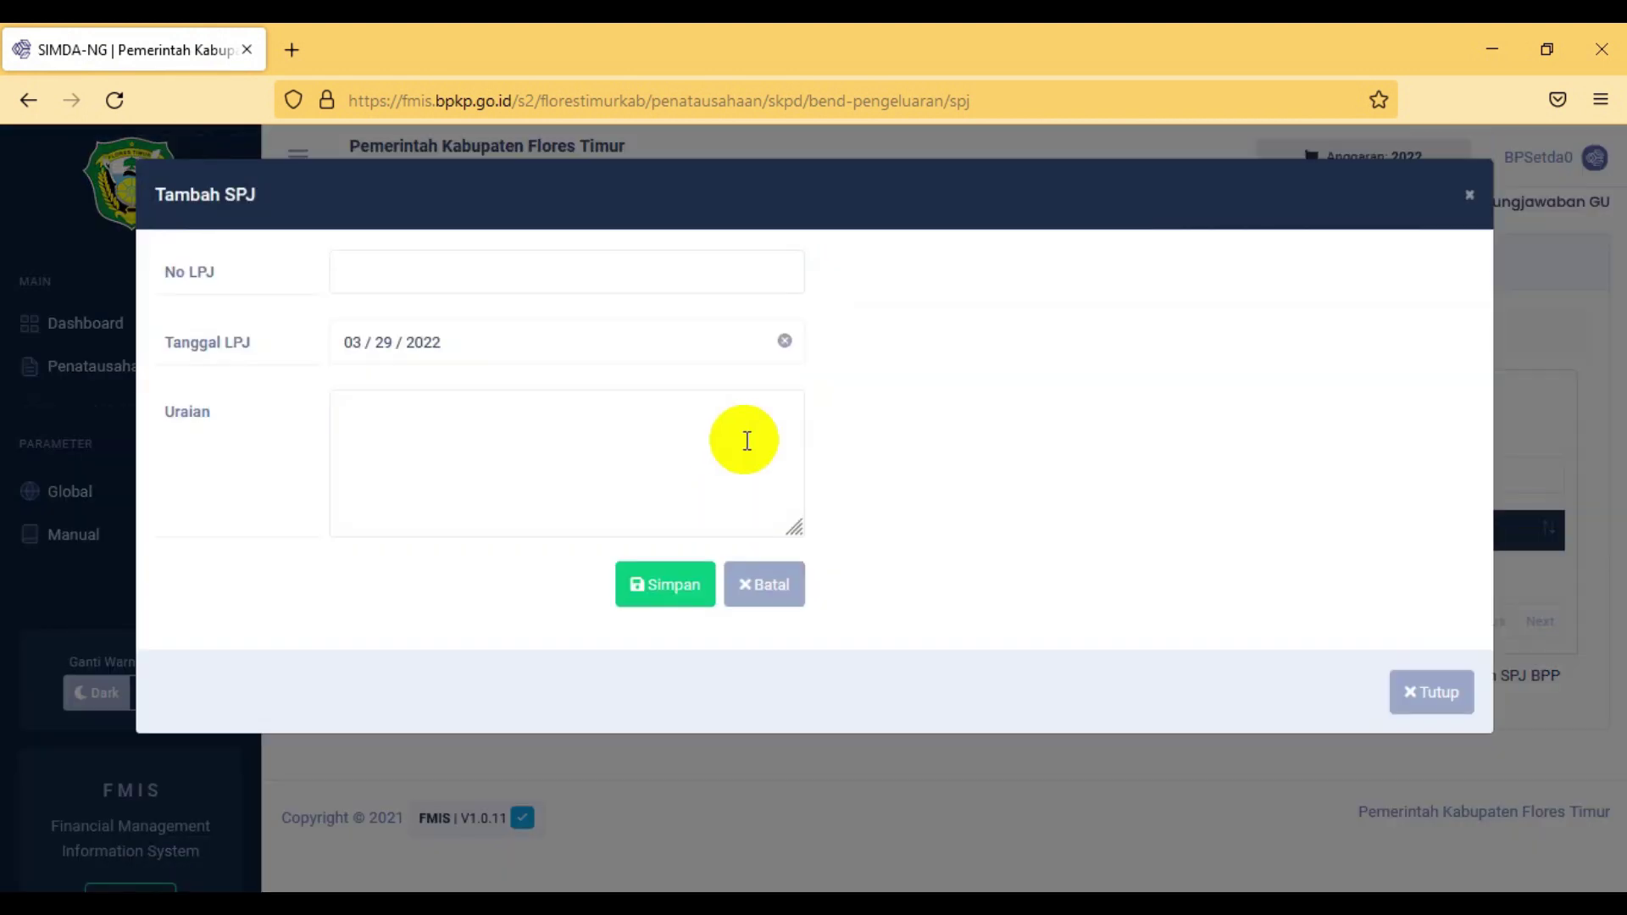
click(419, 273)
text(001)
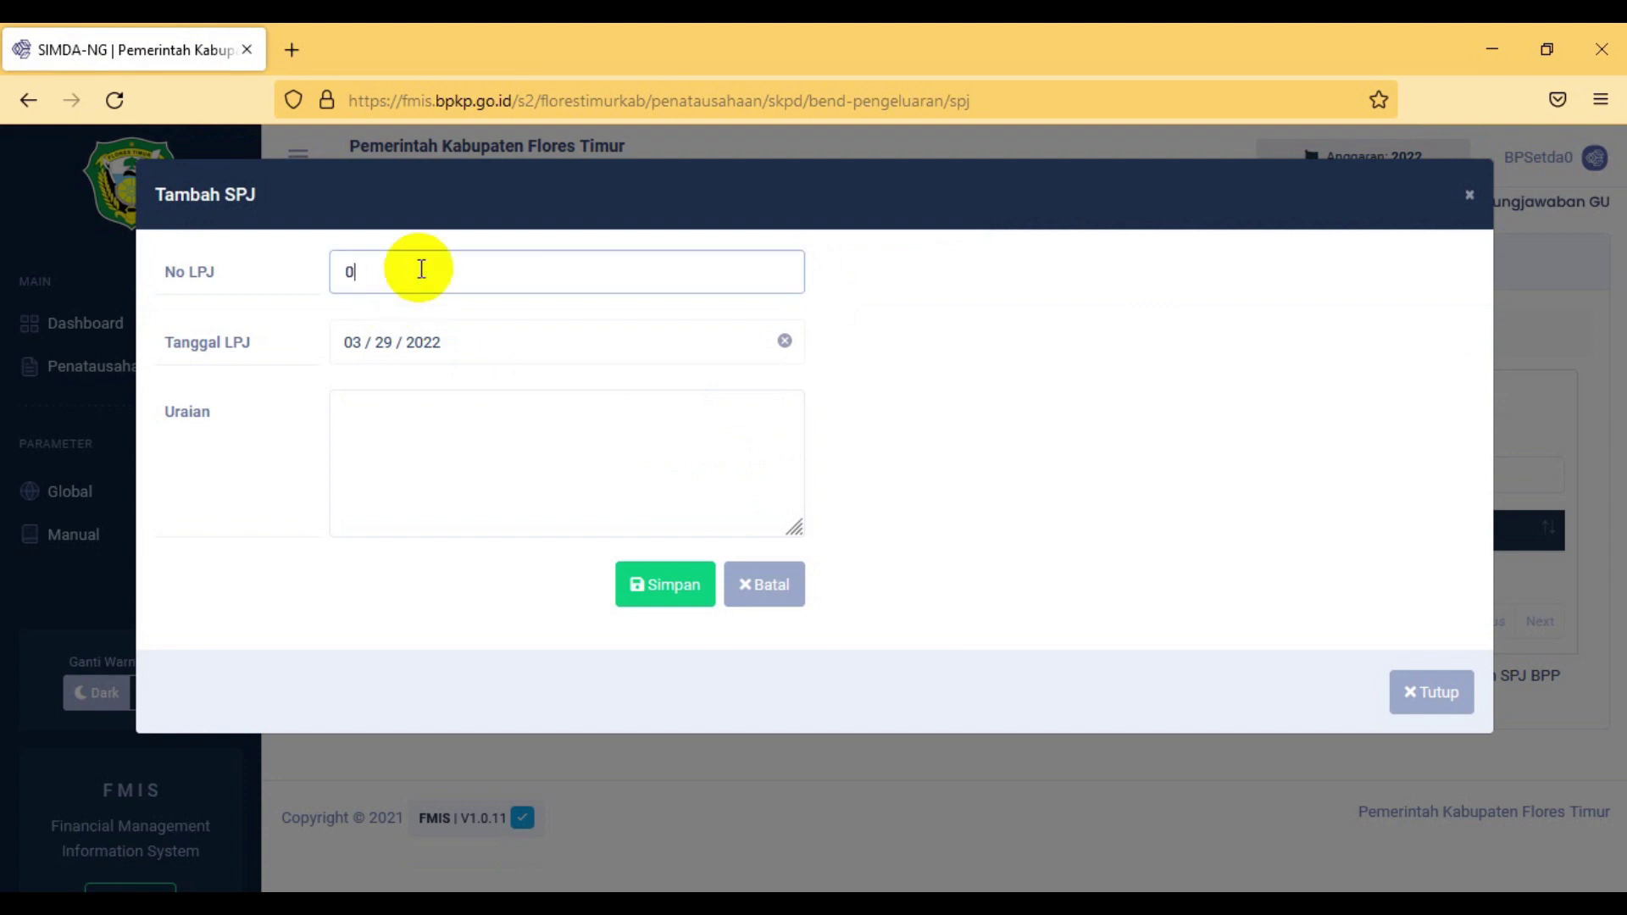
key(BackSpace)
text(01/SPJ-GU/I/2021)
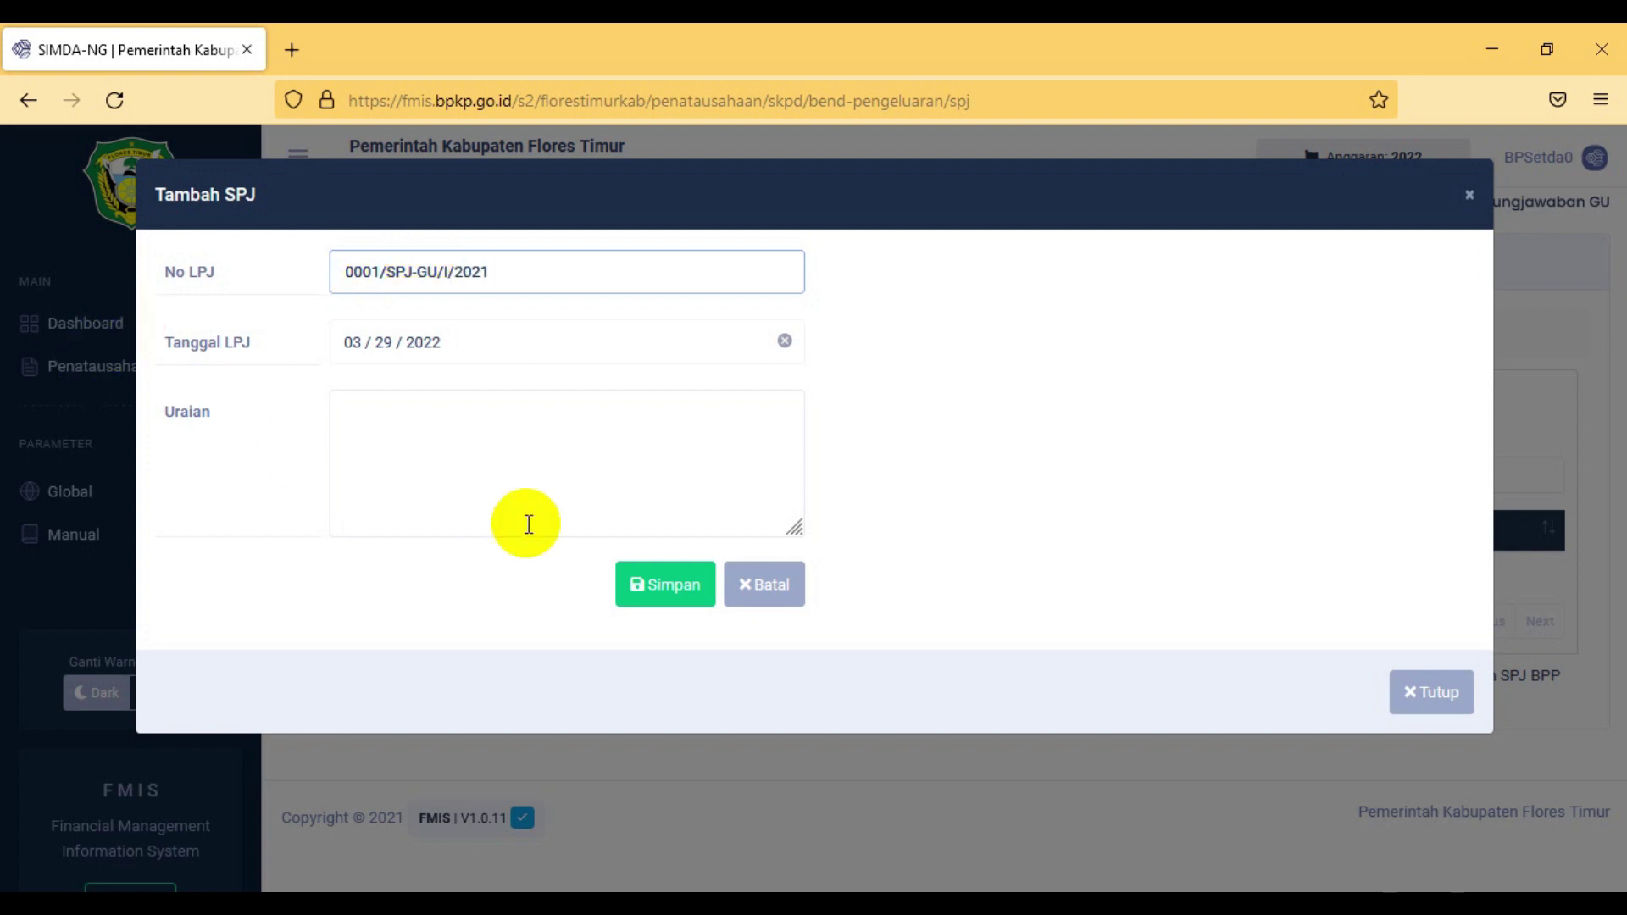
Step: Enter "SPJ GU Pertama" as the SPJ's Uraian and save the record
click(552, 472)
text(SPJ)
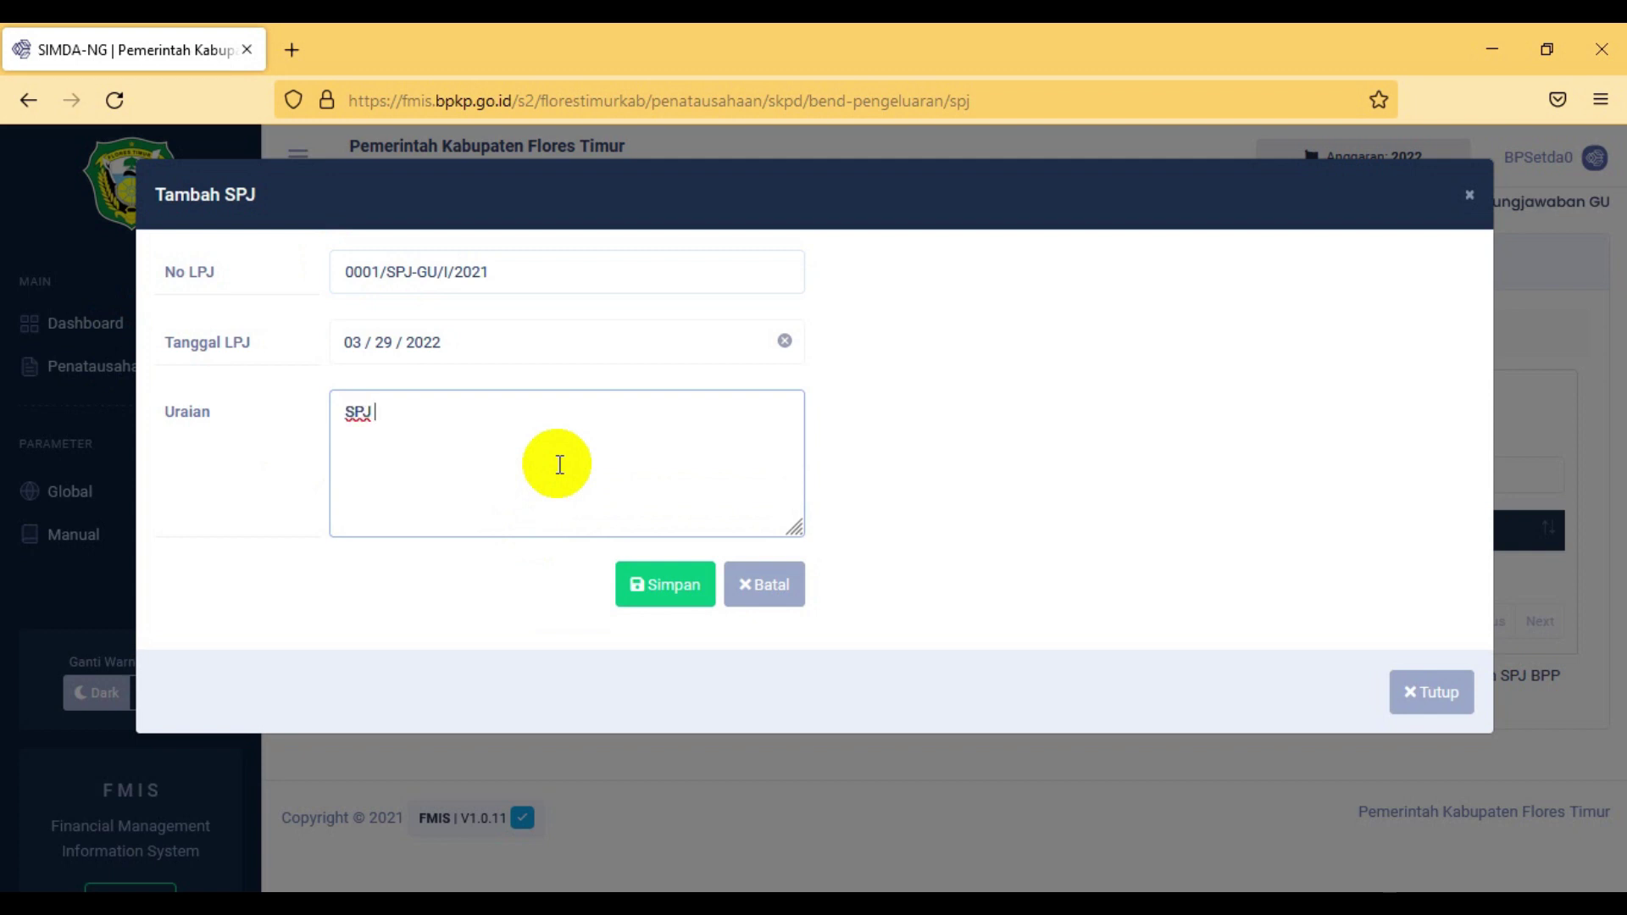
text( GU Pertama)
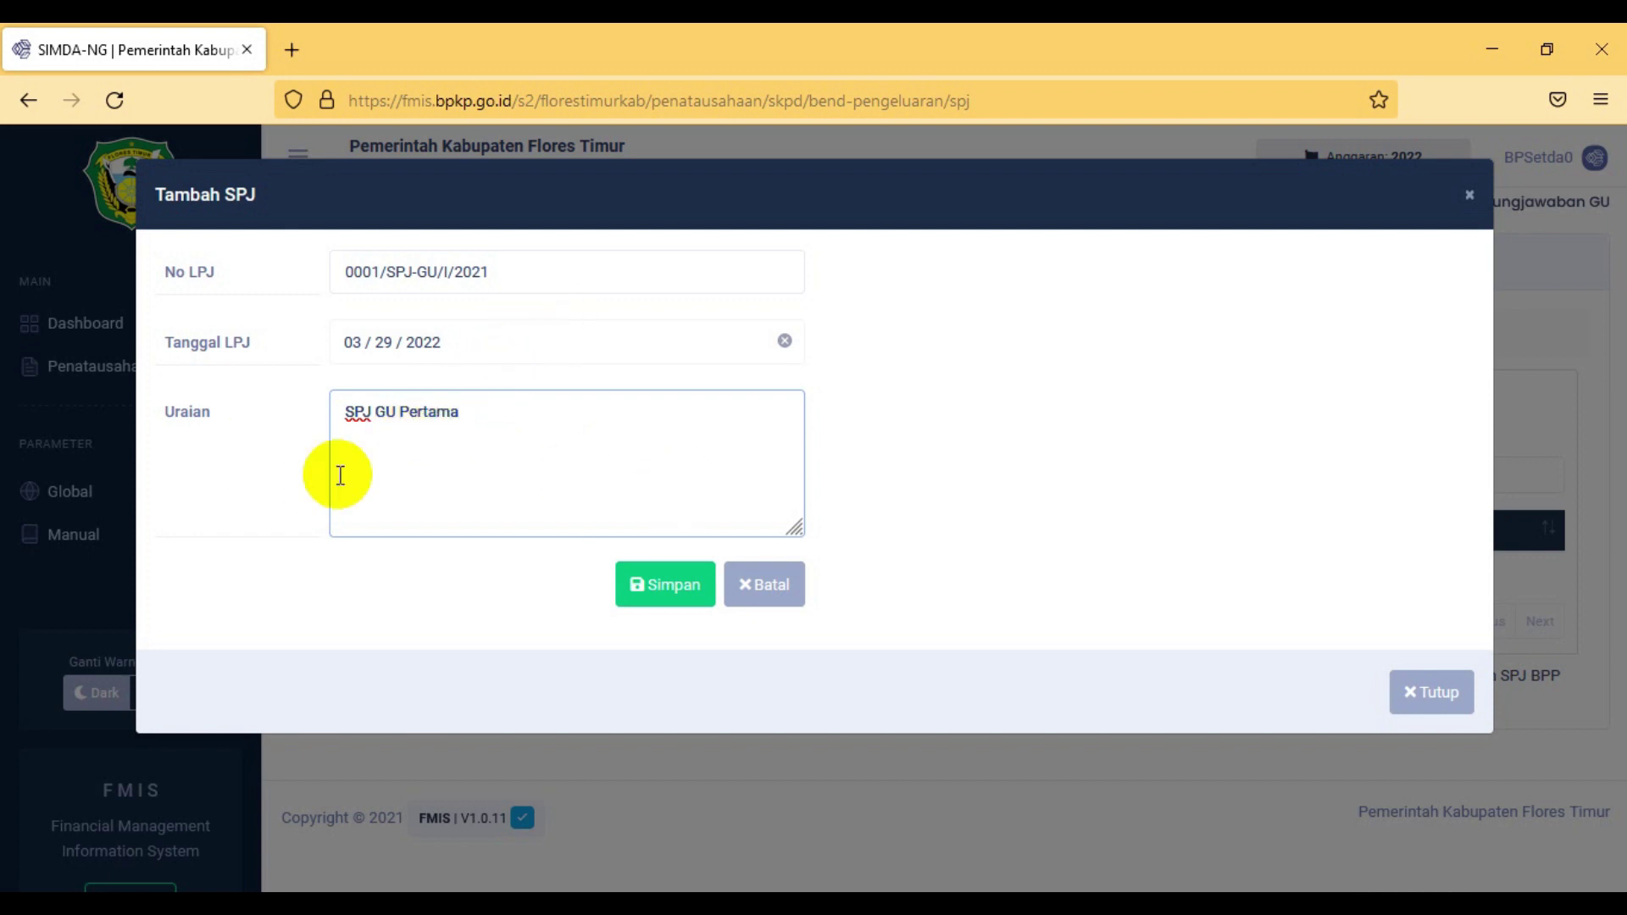
click(669, 607)
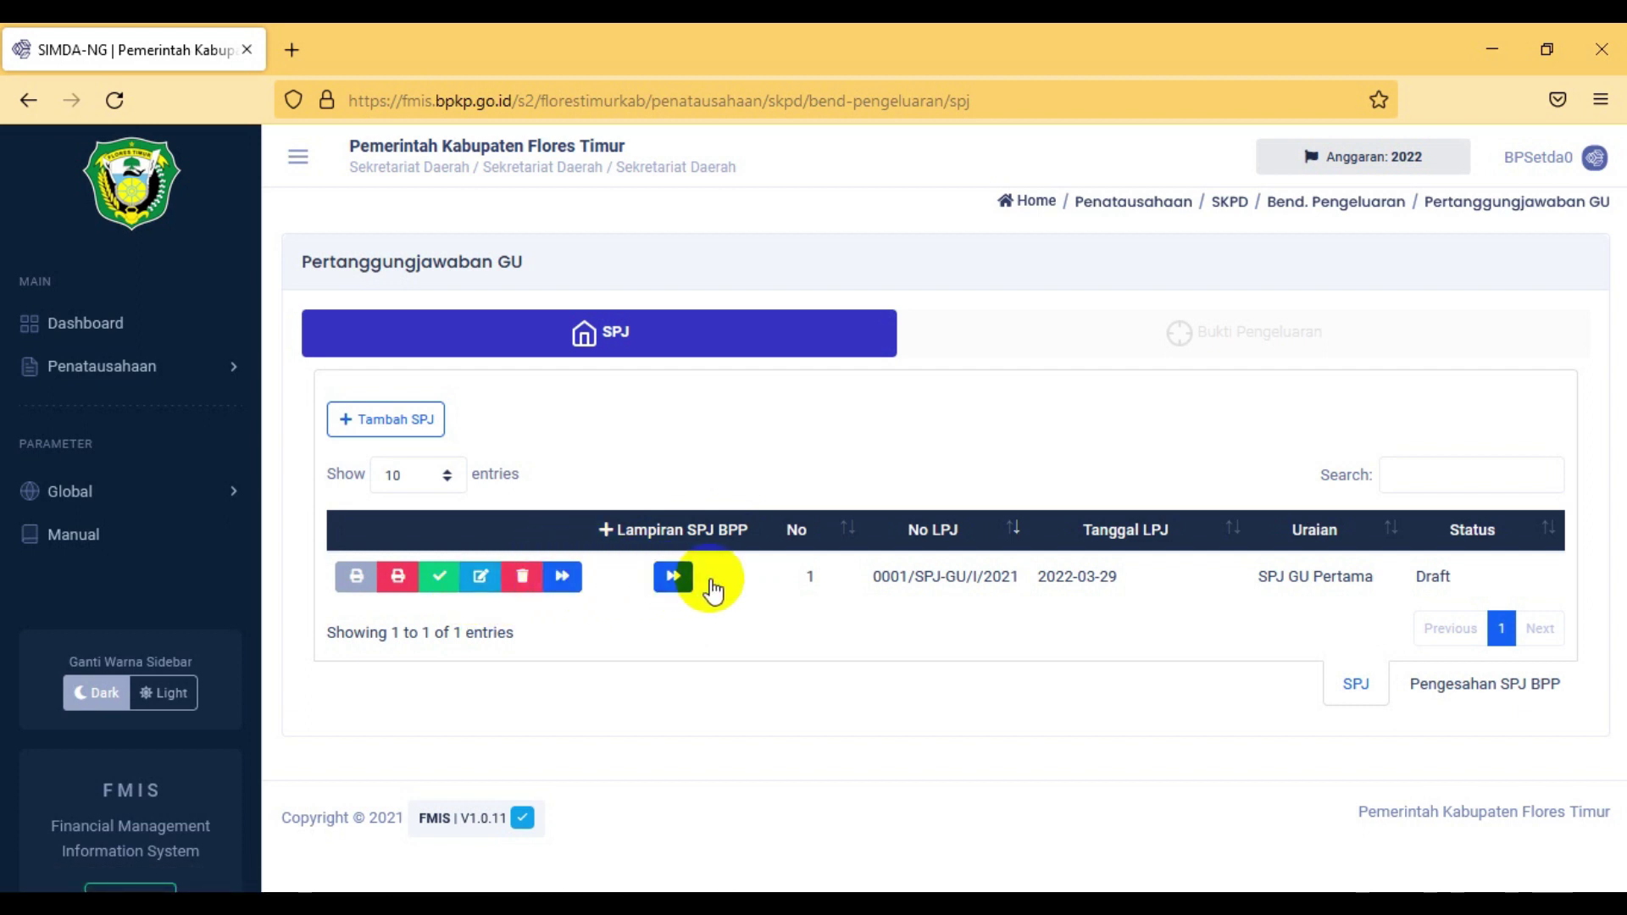
Step: Check the Pengesahan SPJ BPP records available as details for SPJ 0001/SPJ-GU/I/2021, then close the selection without adding any
click(673, 578)
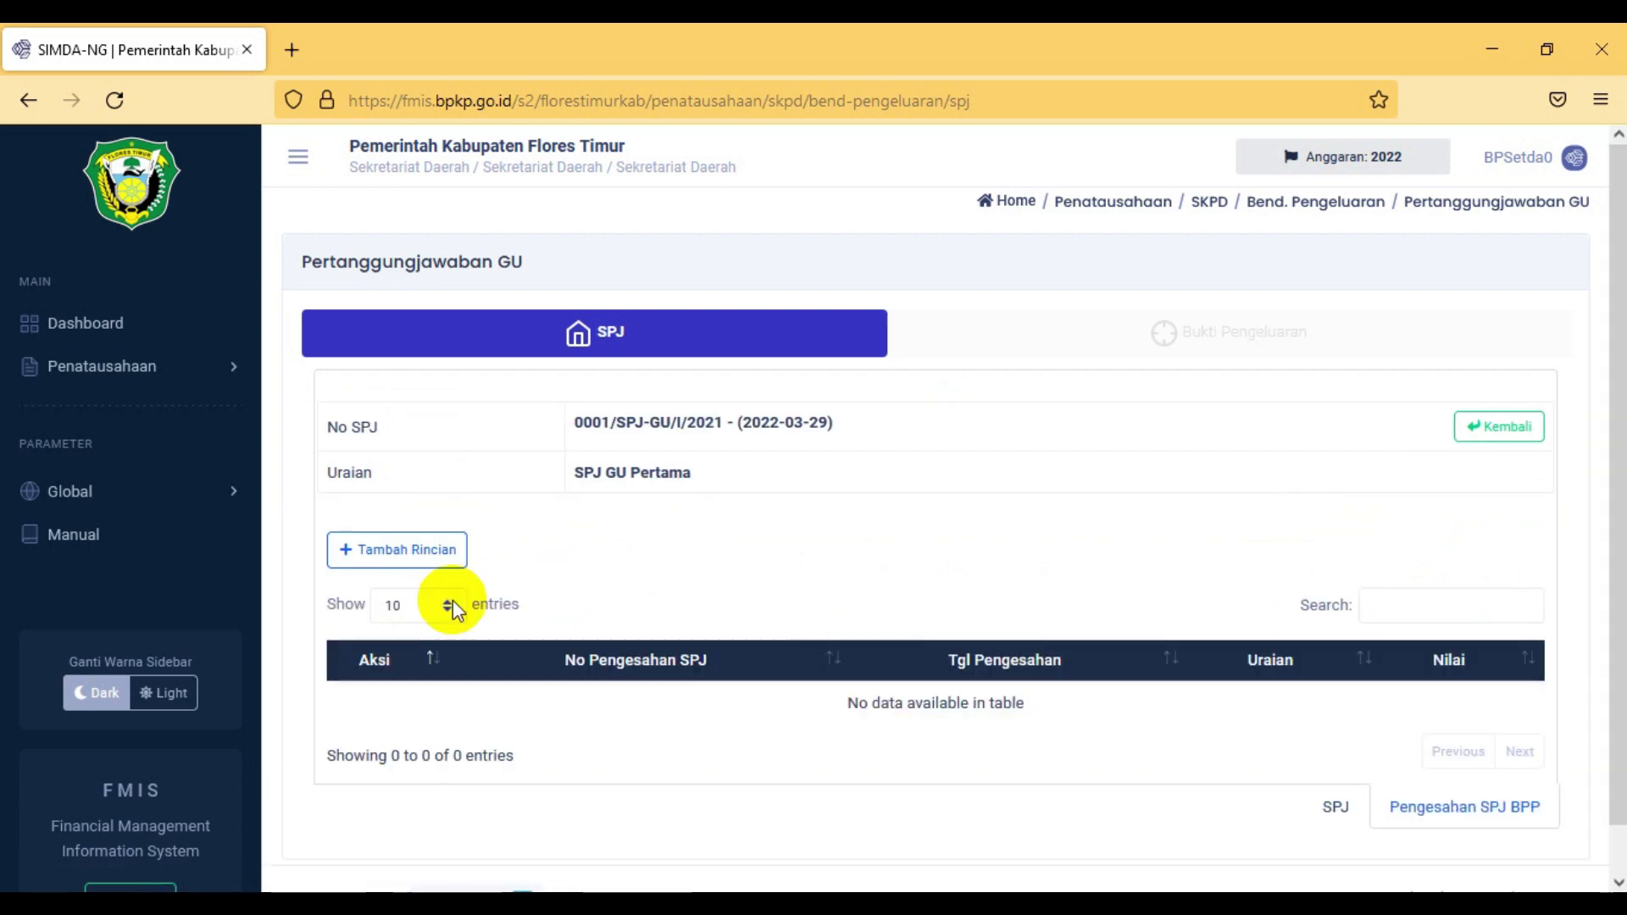
click(397, 558)
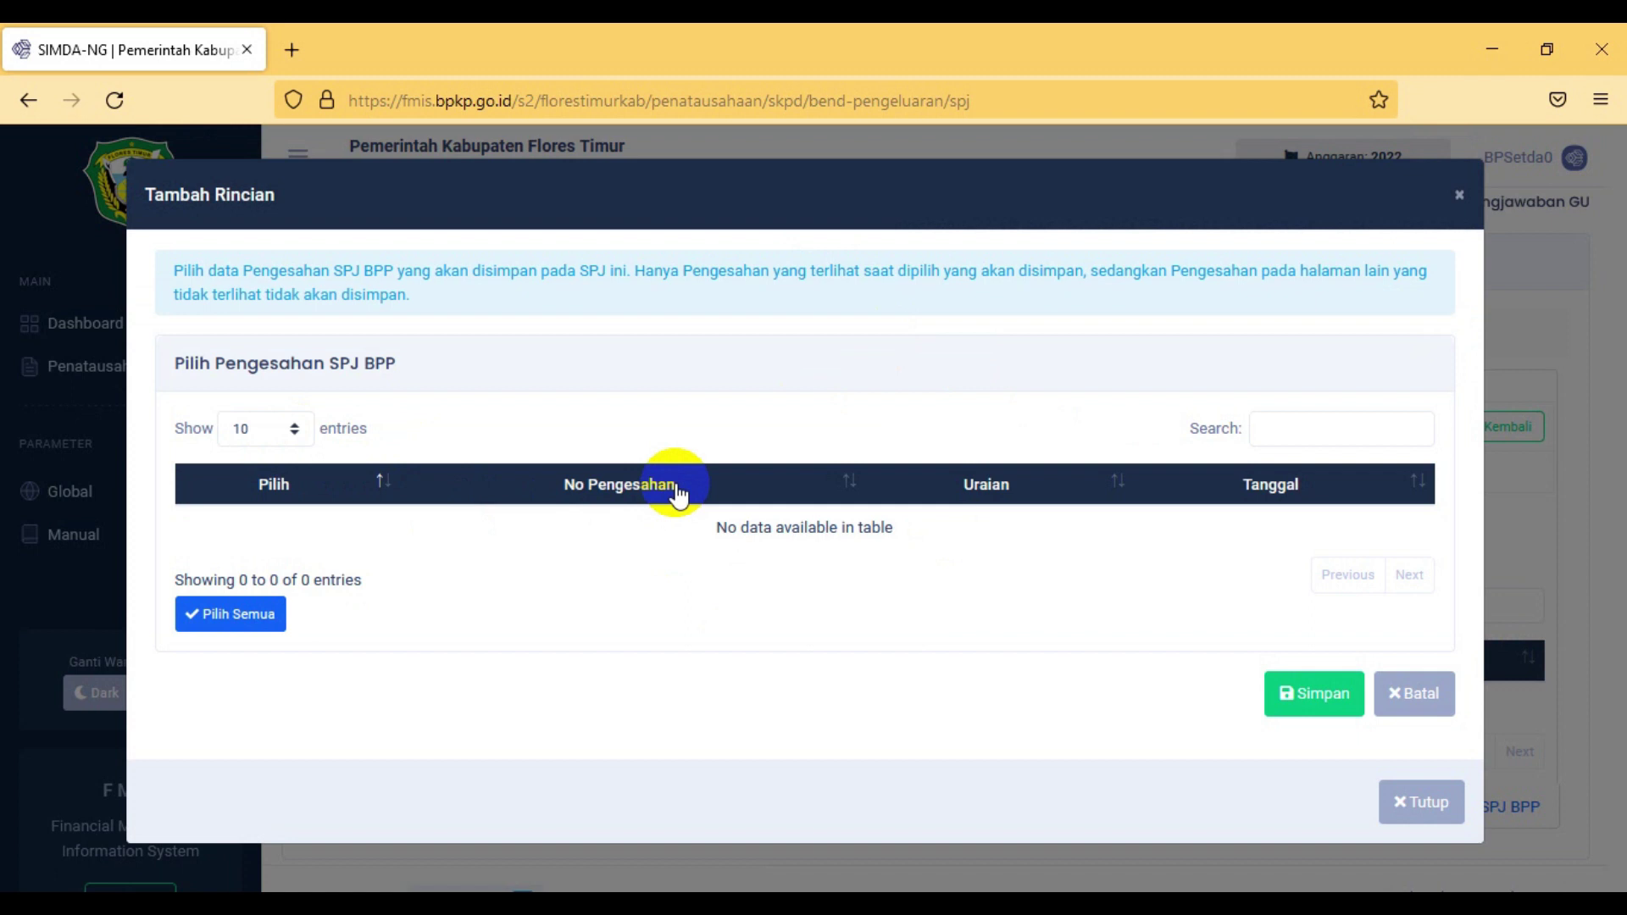
click(1421, 701)
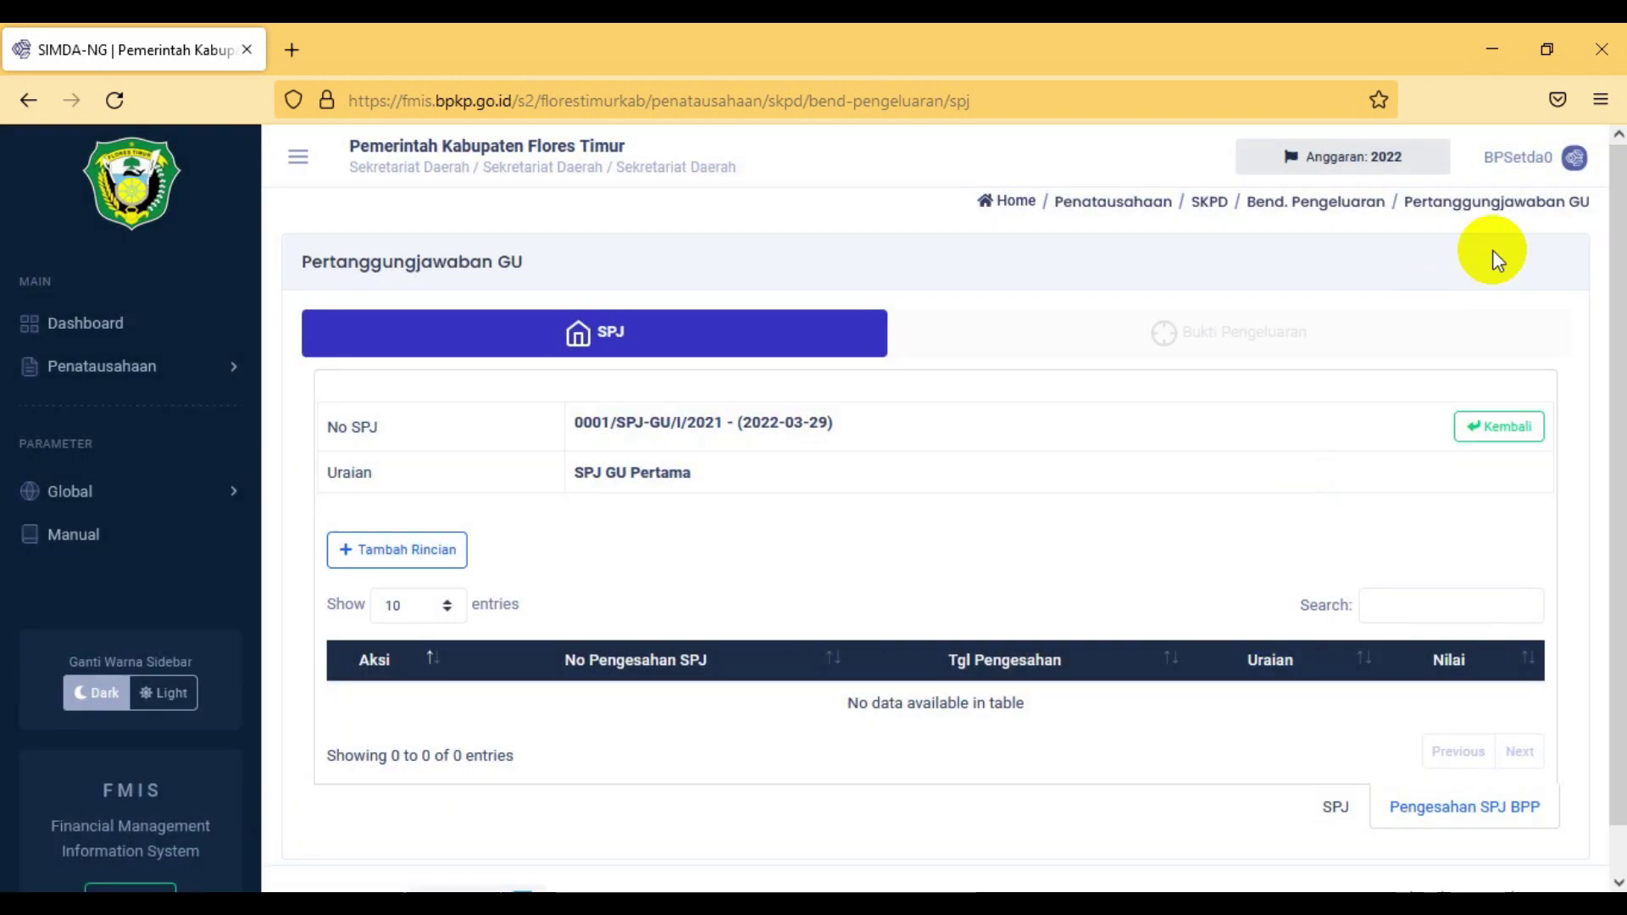
Step: Log out of the current account and log in with the saved BPPhumas account
click(1574, 159)
click(1497, 249)
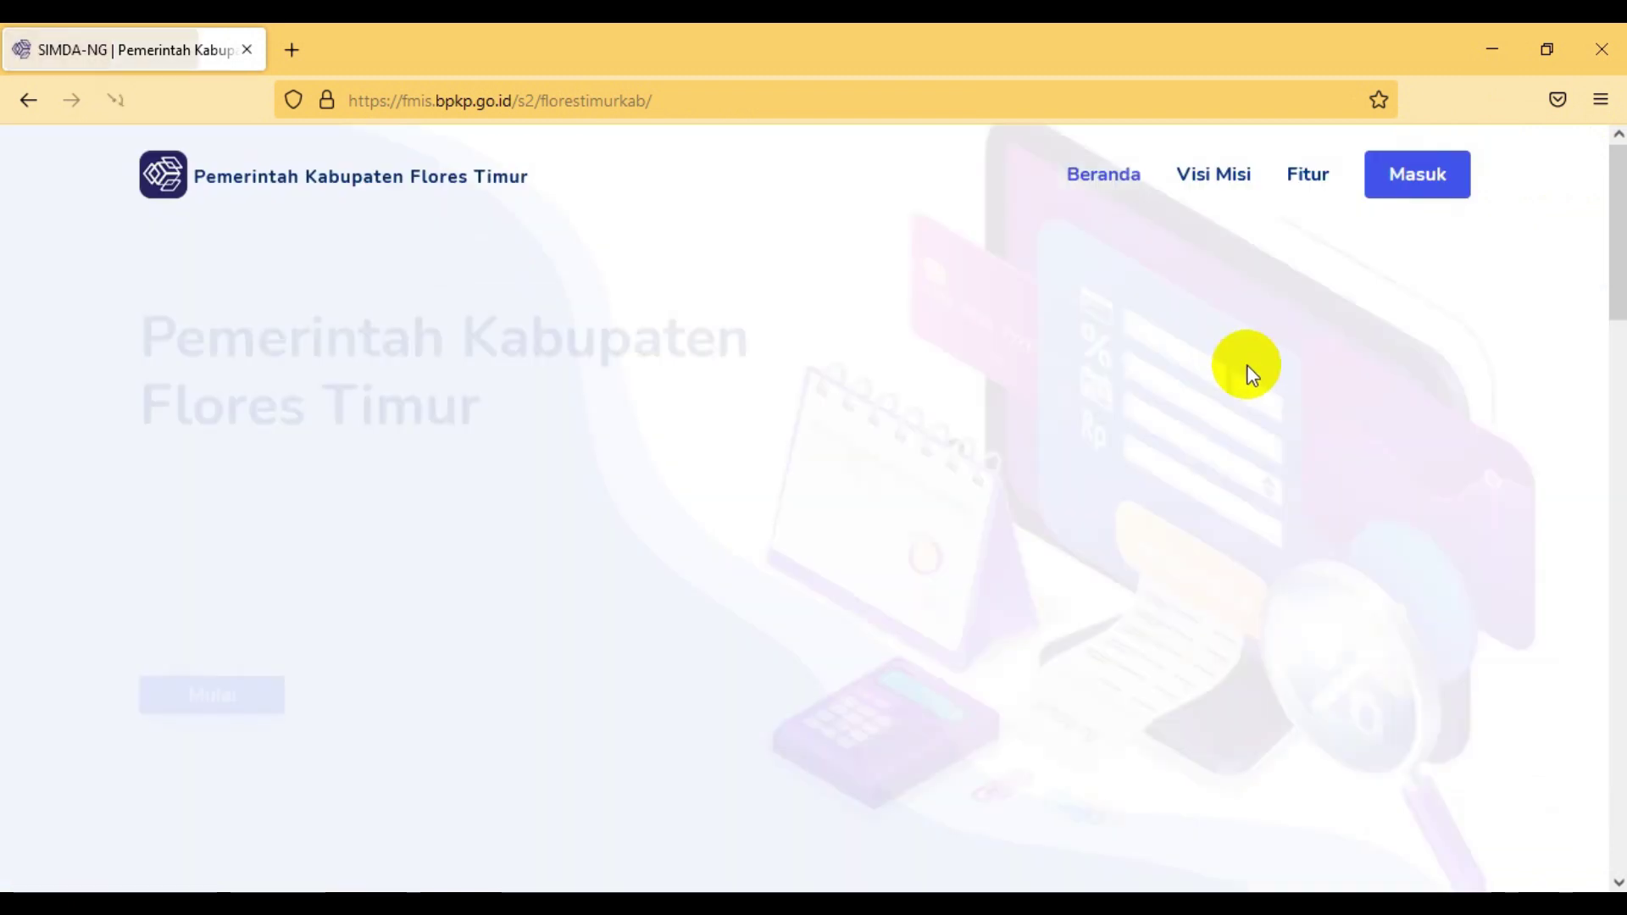
click(1439, 182)
click(1055, 421)
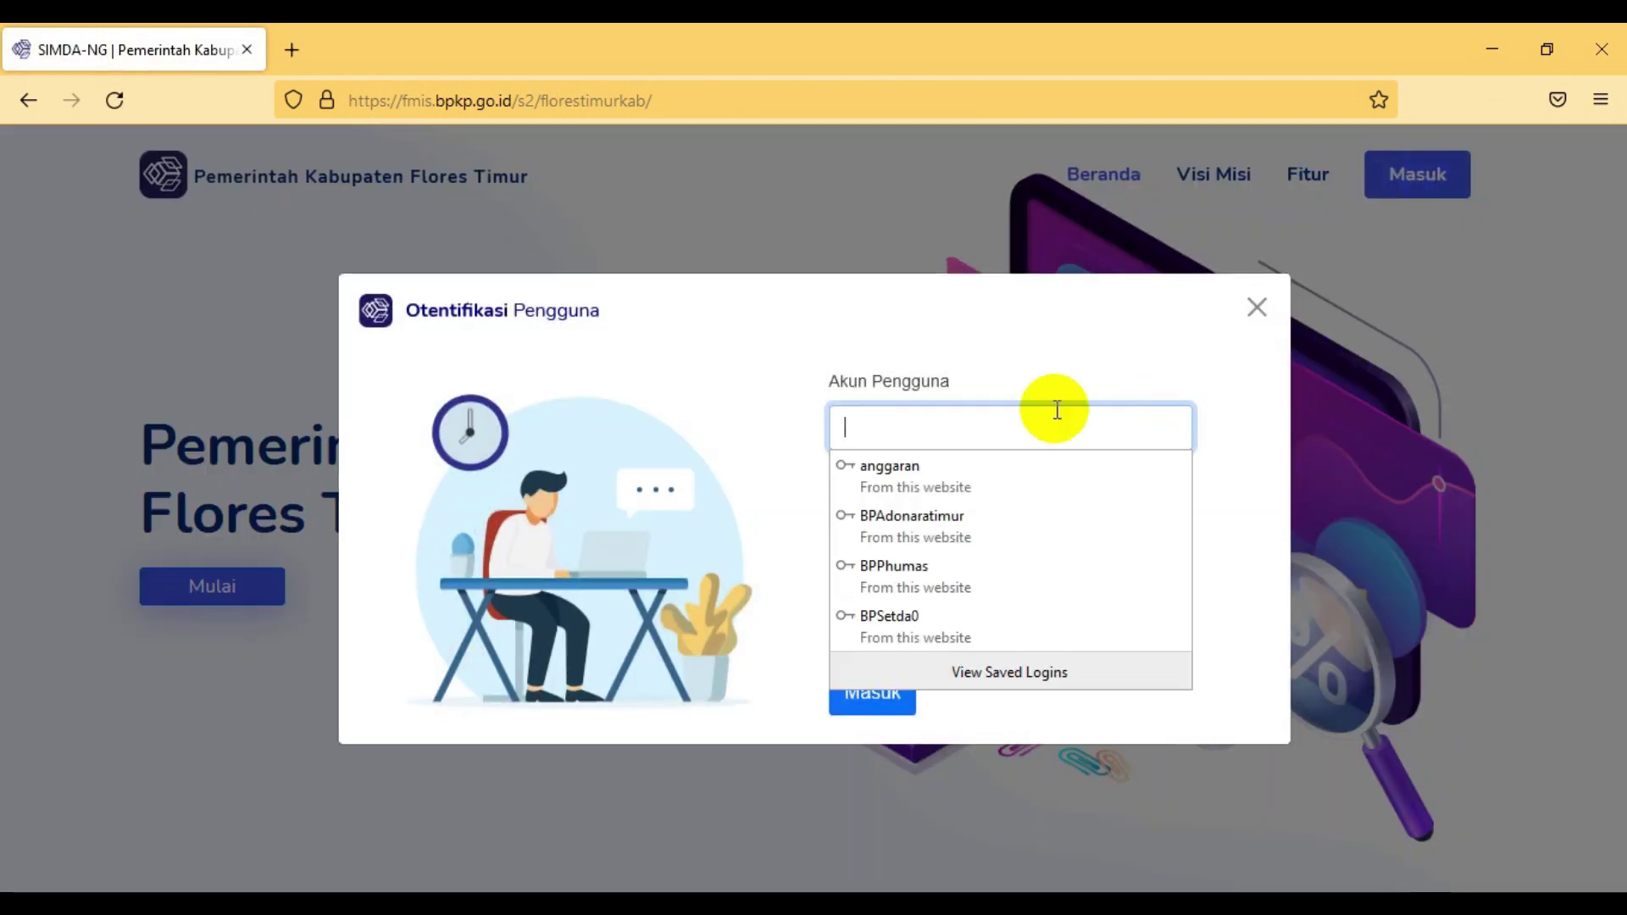
click(915, 572)
click(911, 690)
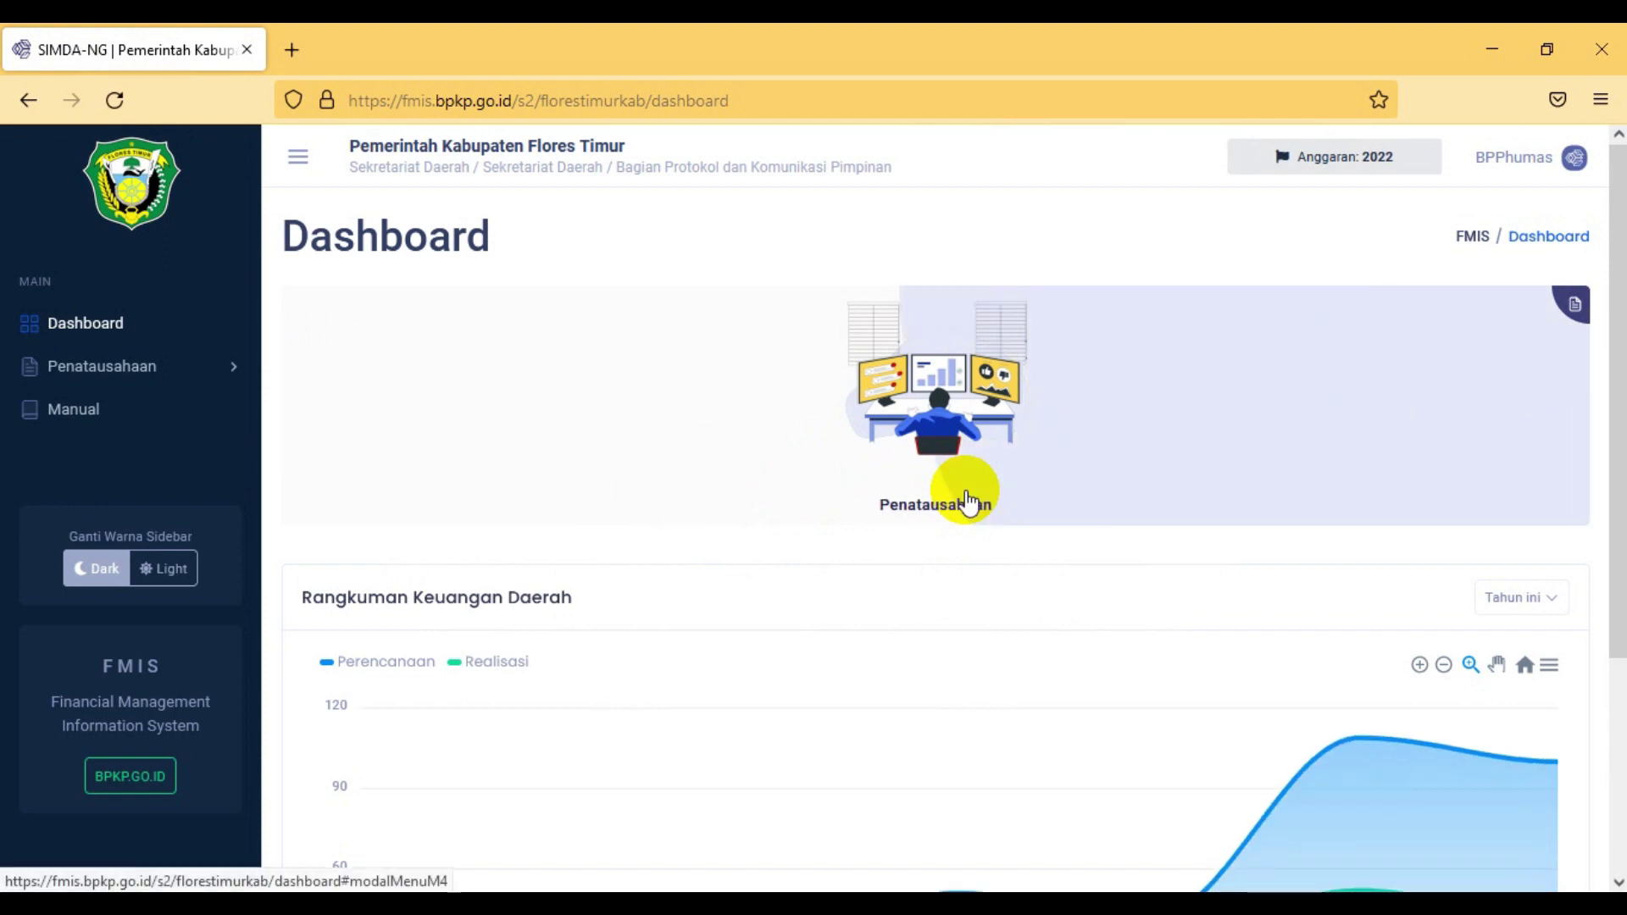
Step: Open the Bukti GU page of the SKPD expenditure treasurer and review the list of expenditure receipts
click(230, 374)
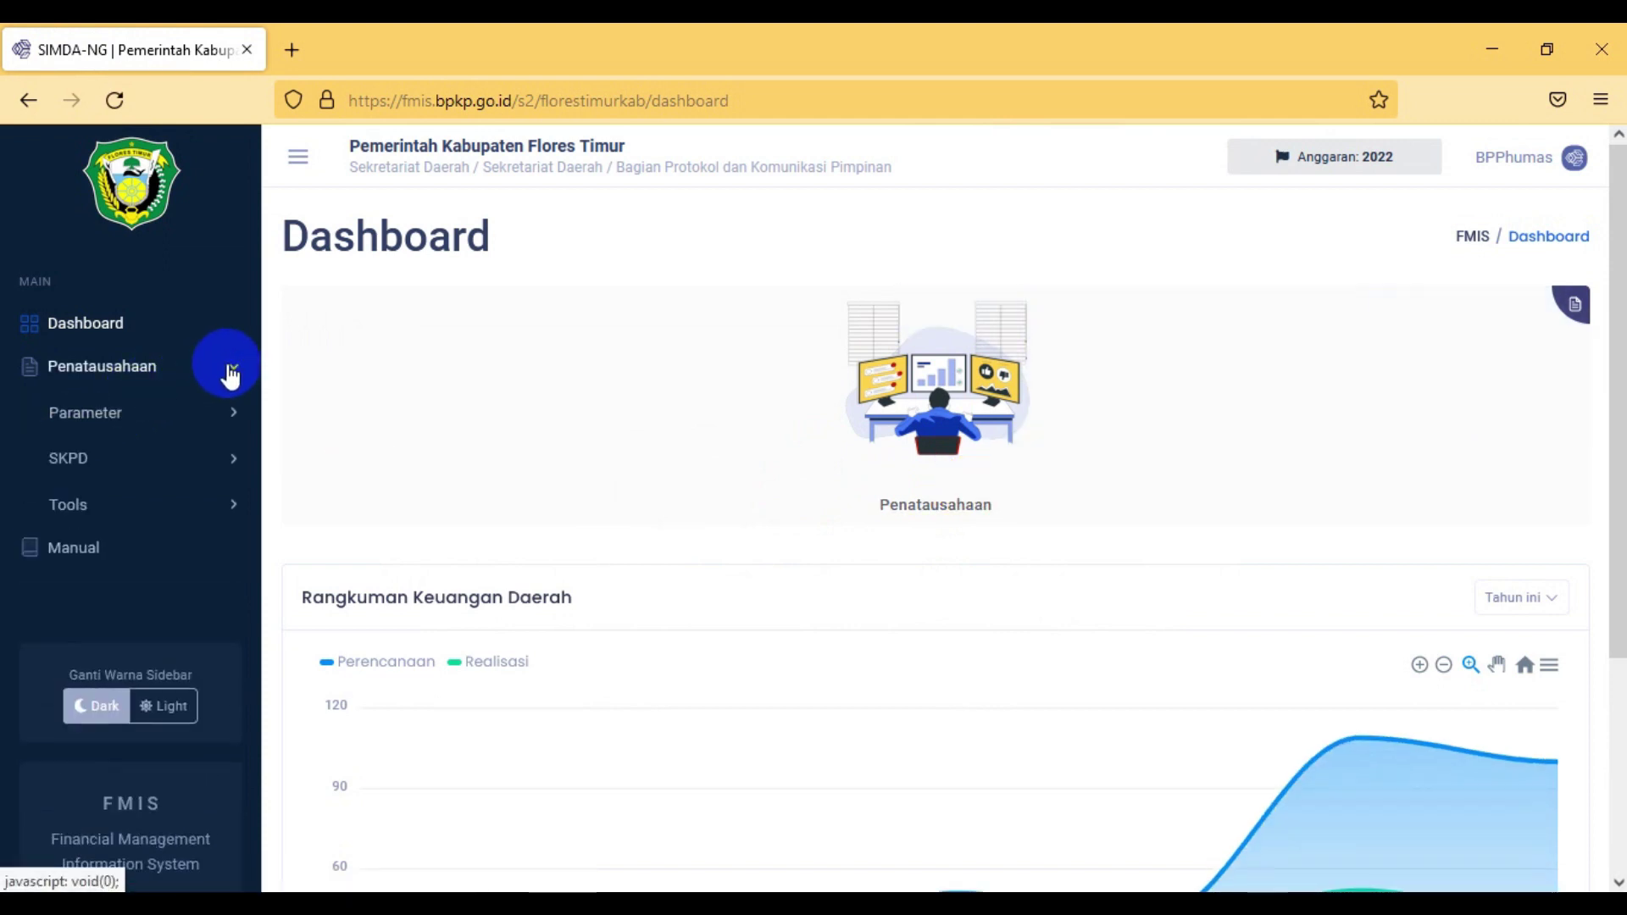
click(233, 466)
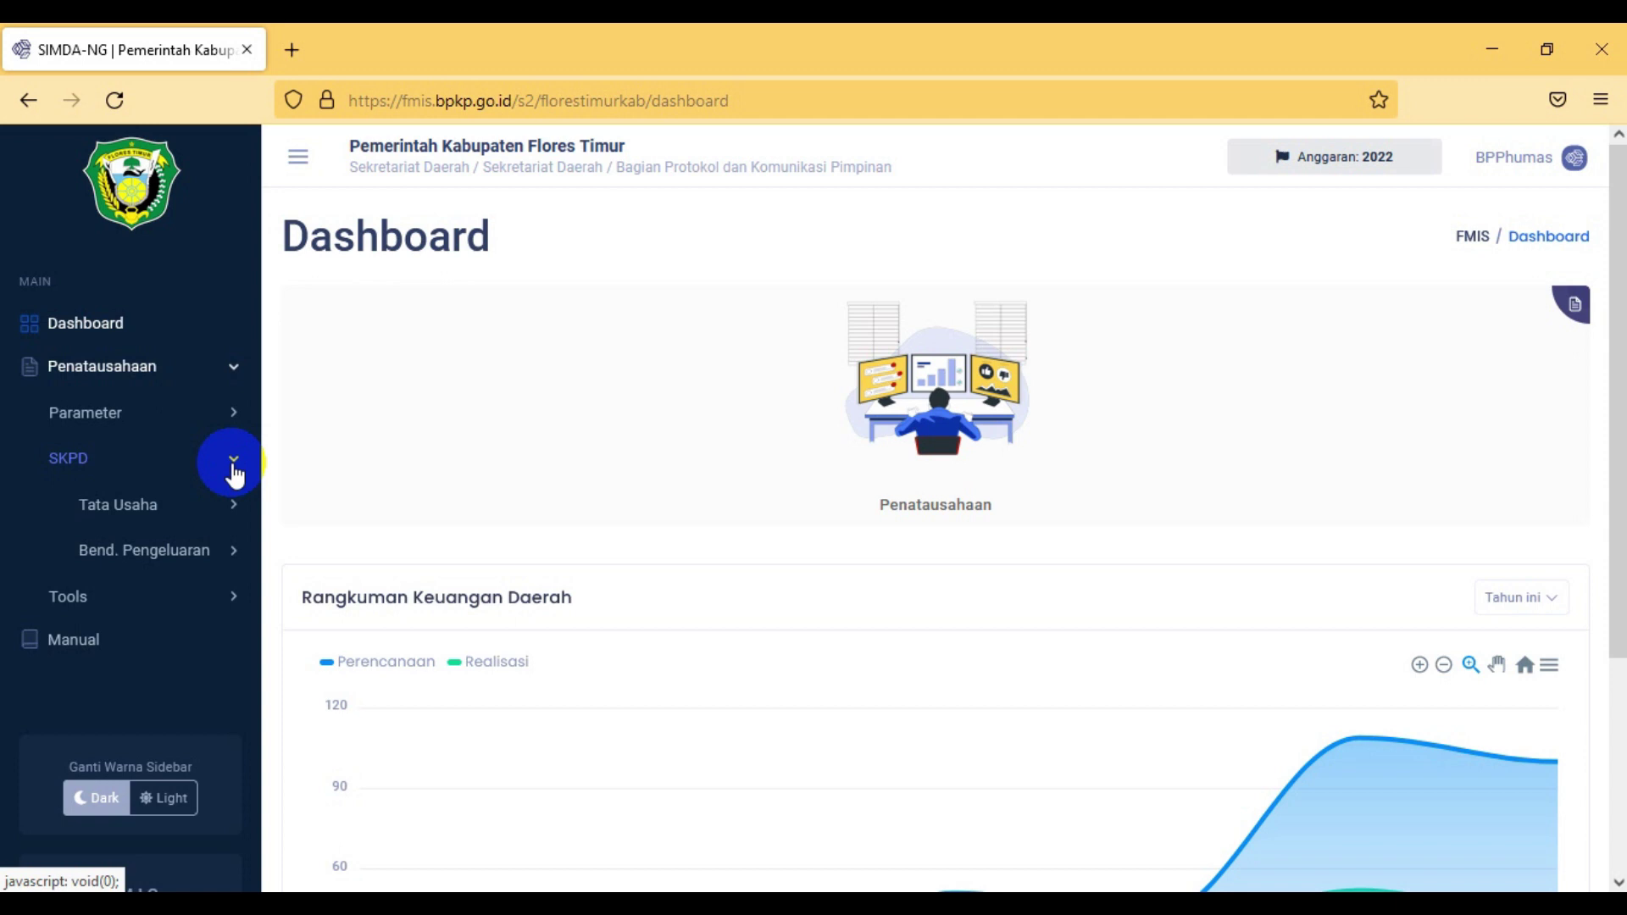
click(238, 549)
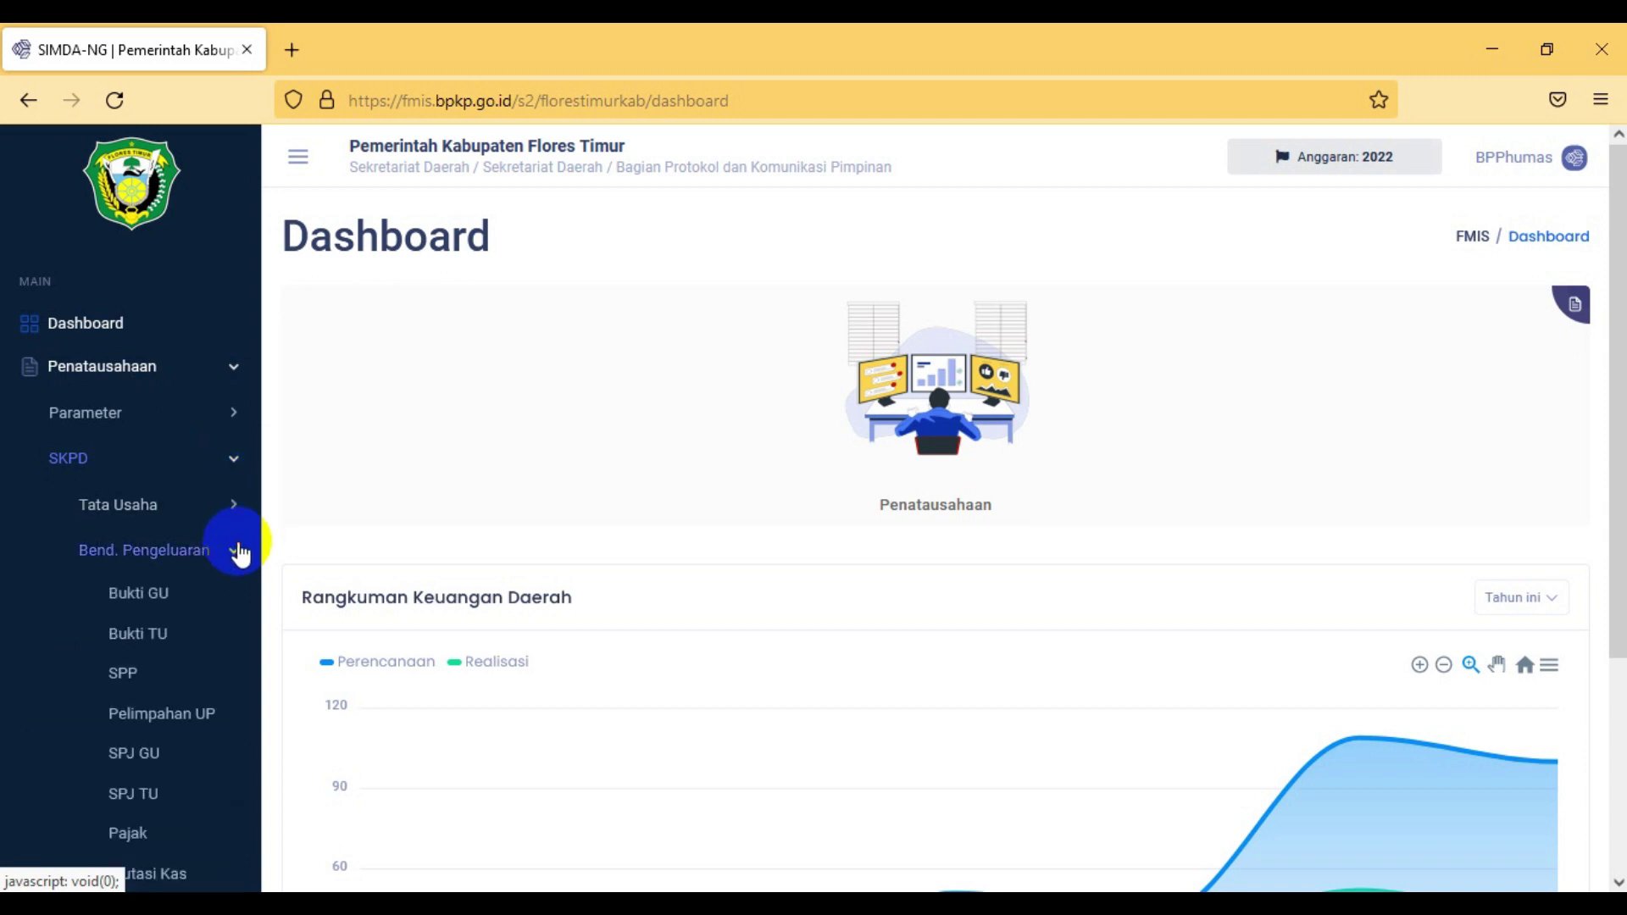
click(151, 593)
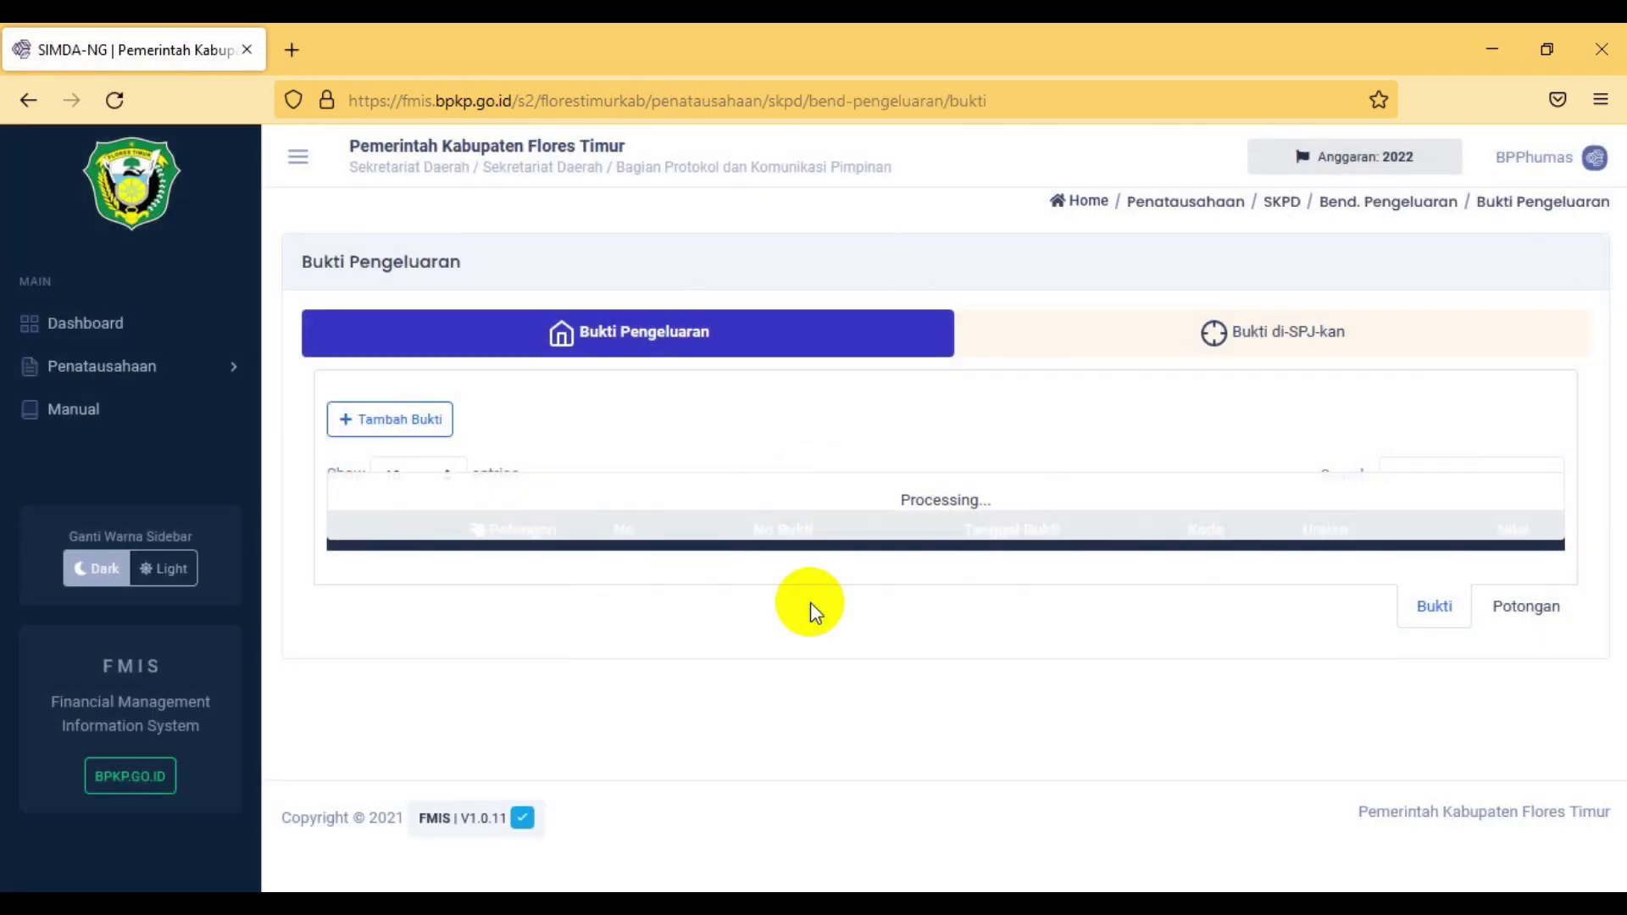
scroll(923, 572, down, 10)
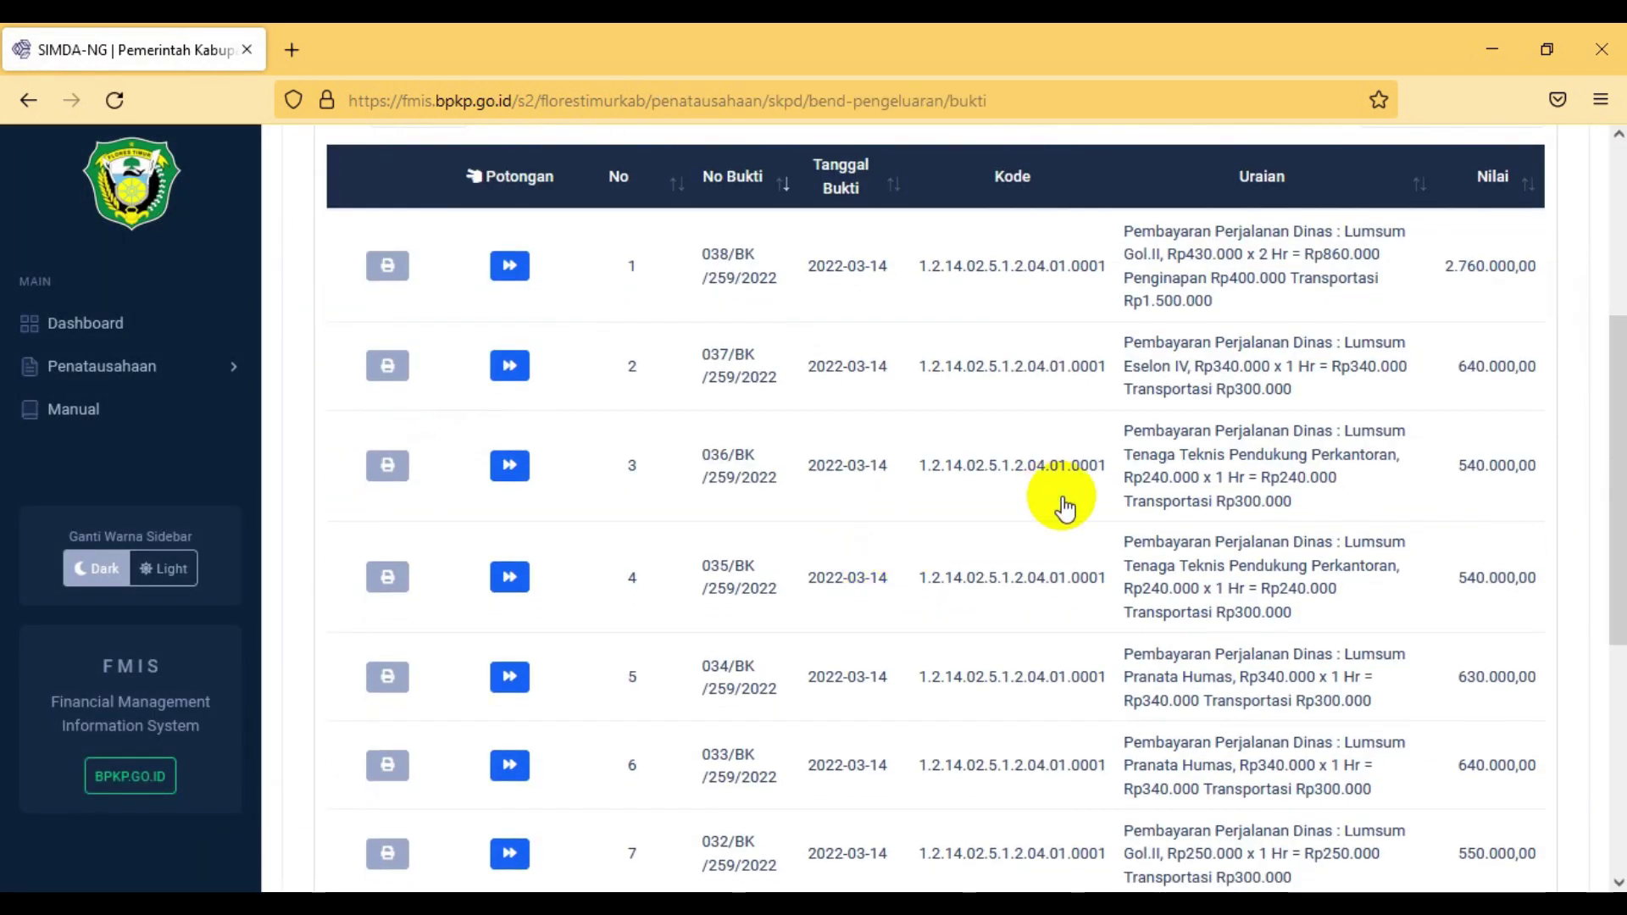
scroll(1072, 509, up, 4)
scroll(1070, 512, up, 5)
scroll(1070, 513, down, 9)
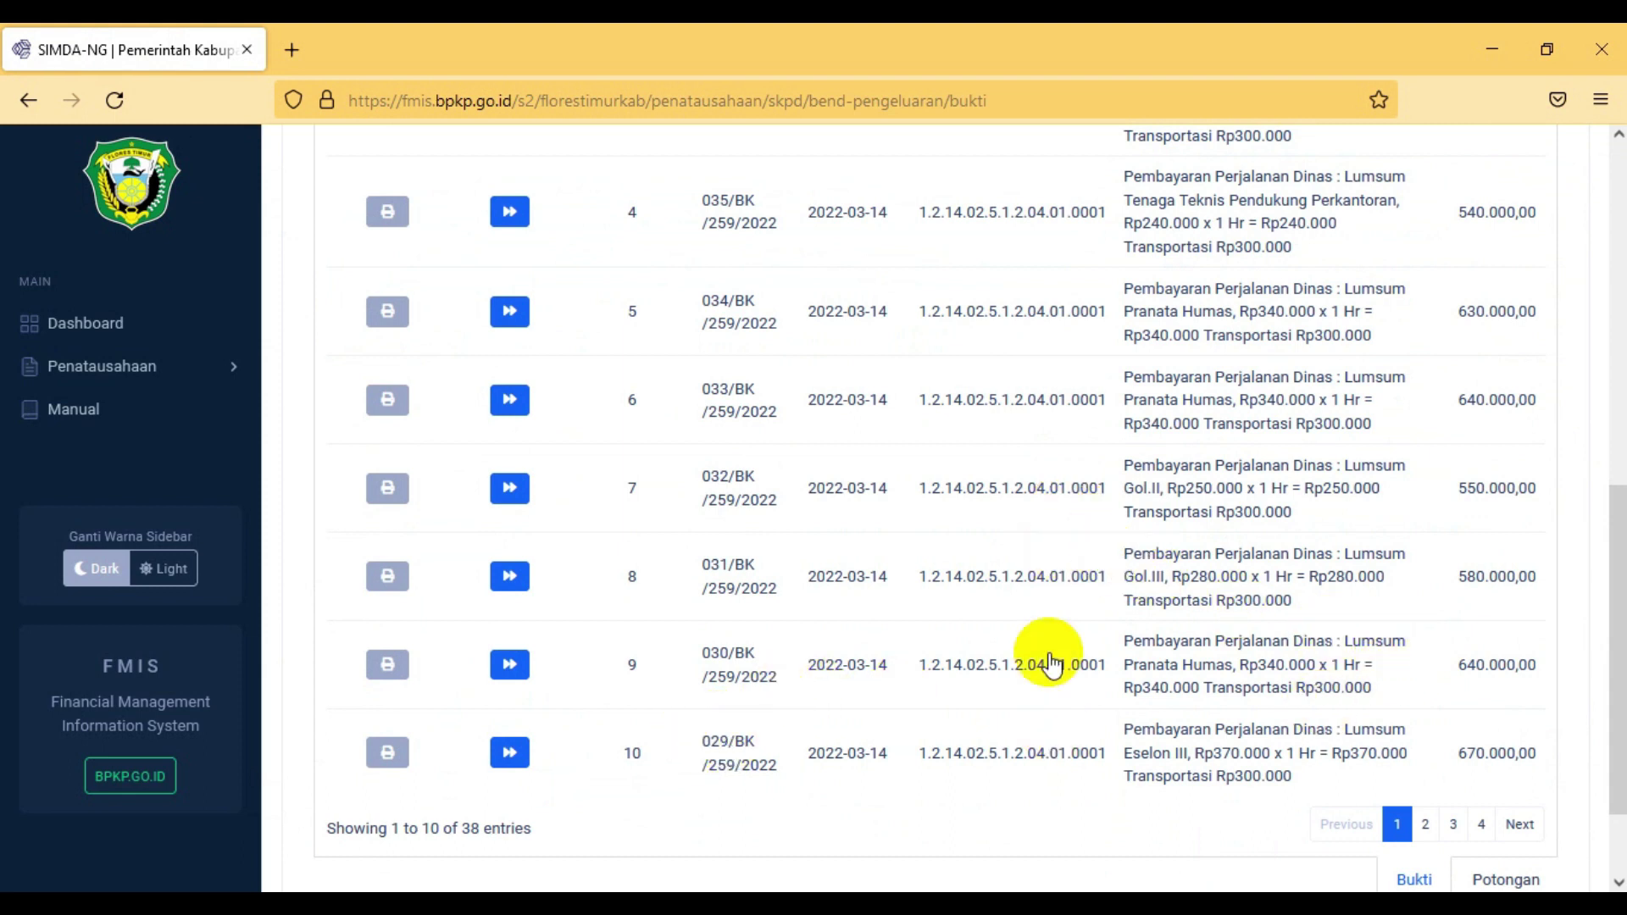
scroll(1046, 656, up, 7)
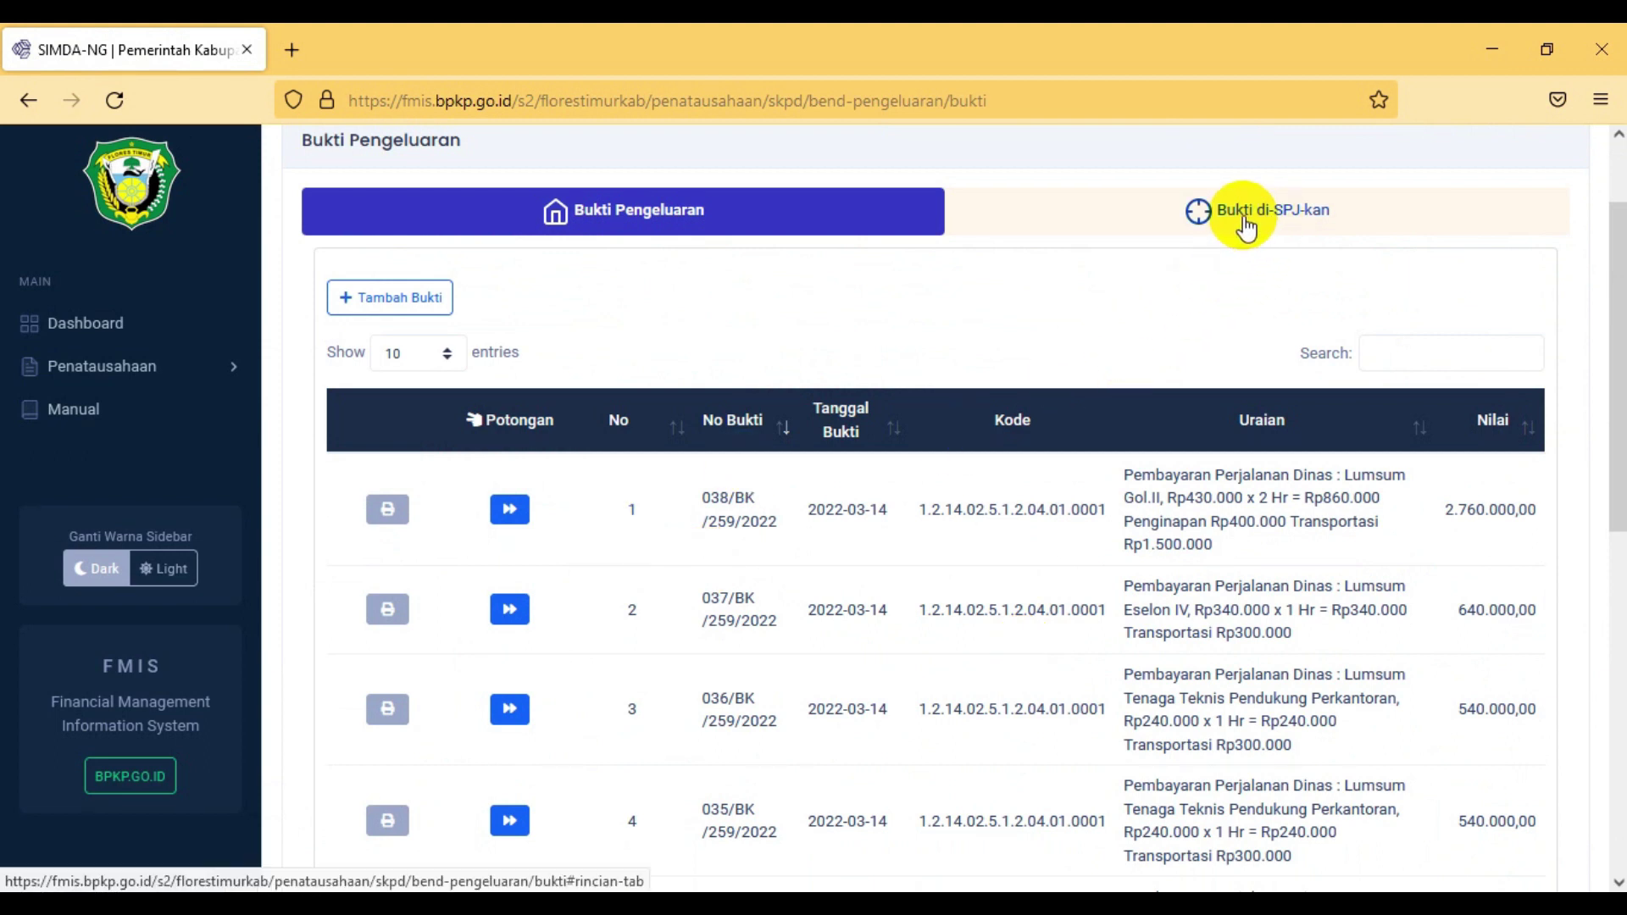
scroll(644, 462, up, 2)
scroll(775, 454, down, 3)
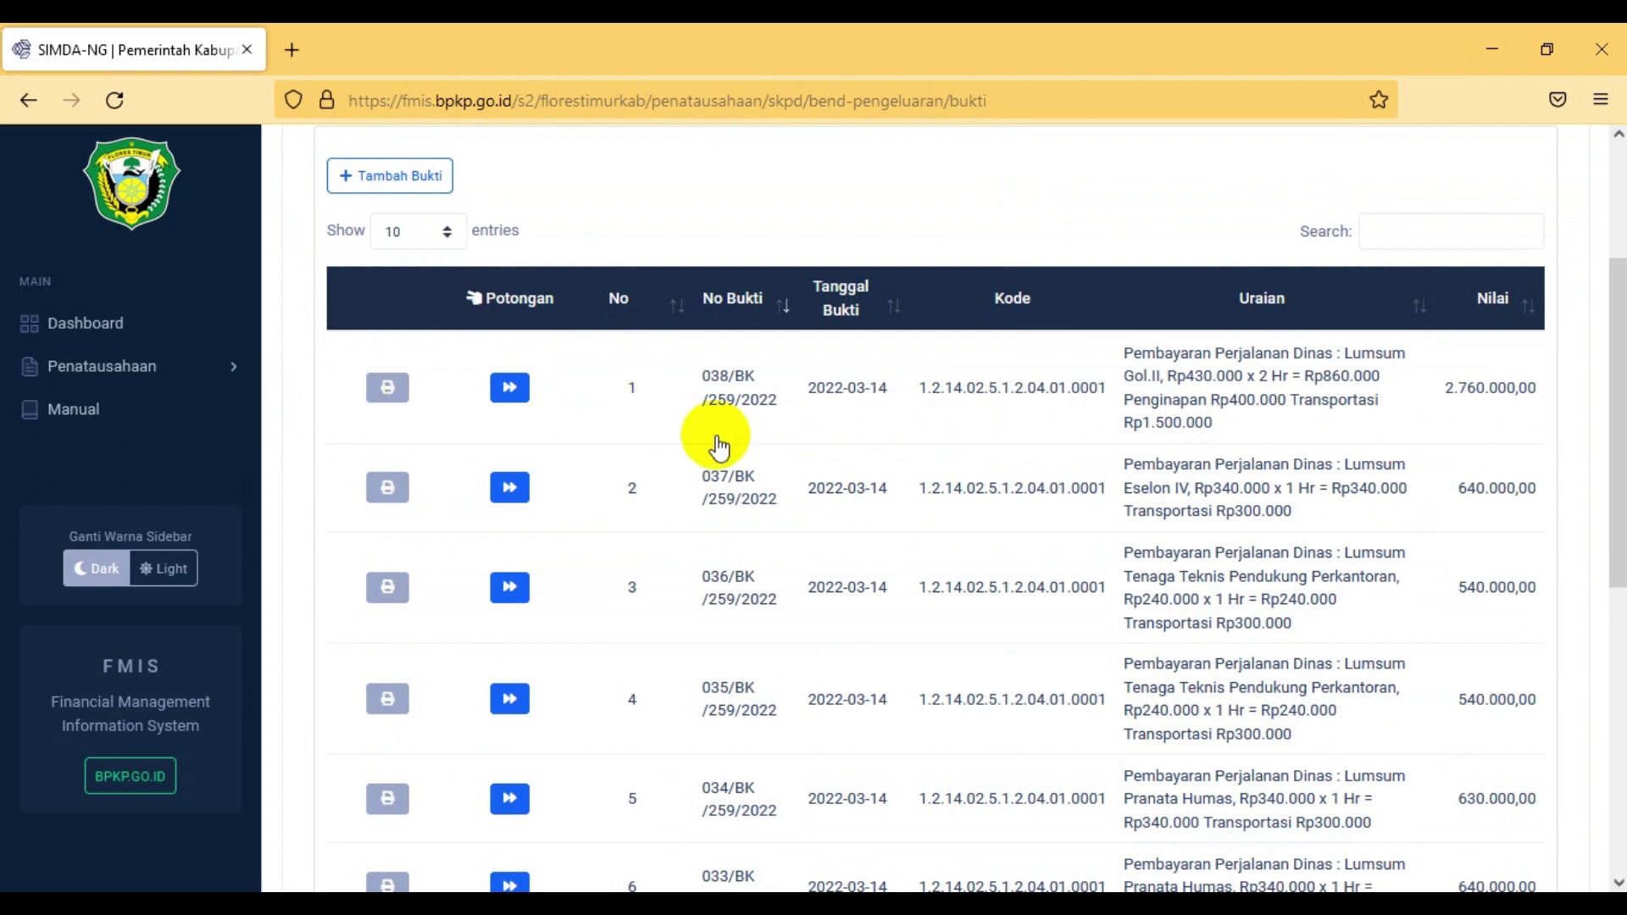
Step: Open the expenditure treasurer's SPJ GU page and start a new SPJ with No LPJ "001/SPU-GU/BPHumas/I/2021"
click(222, 372)
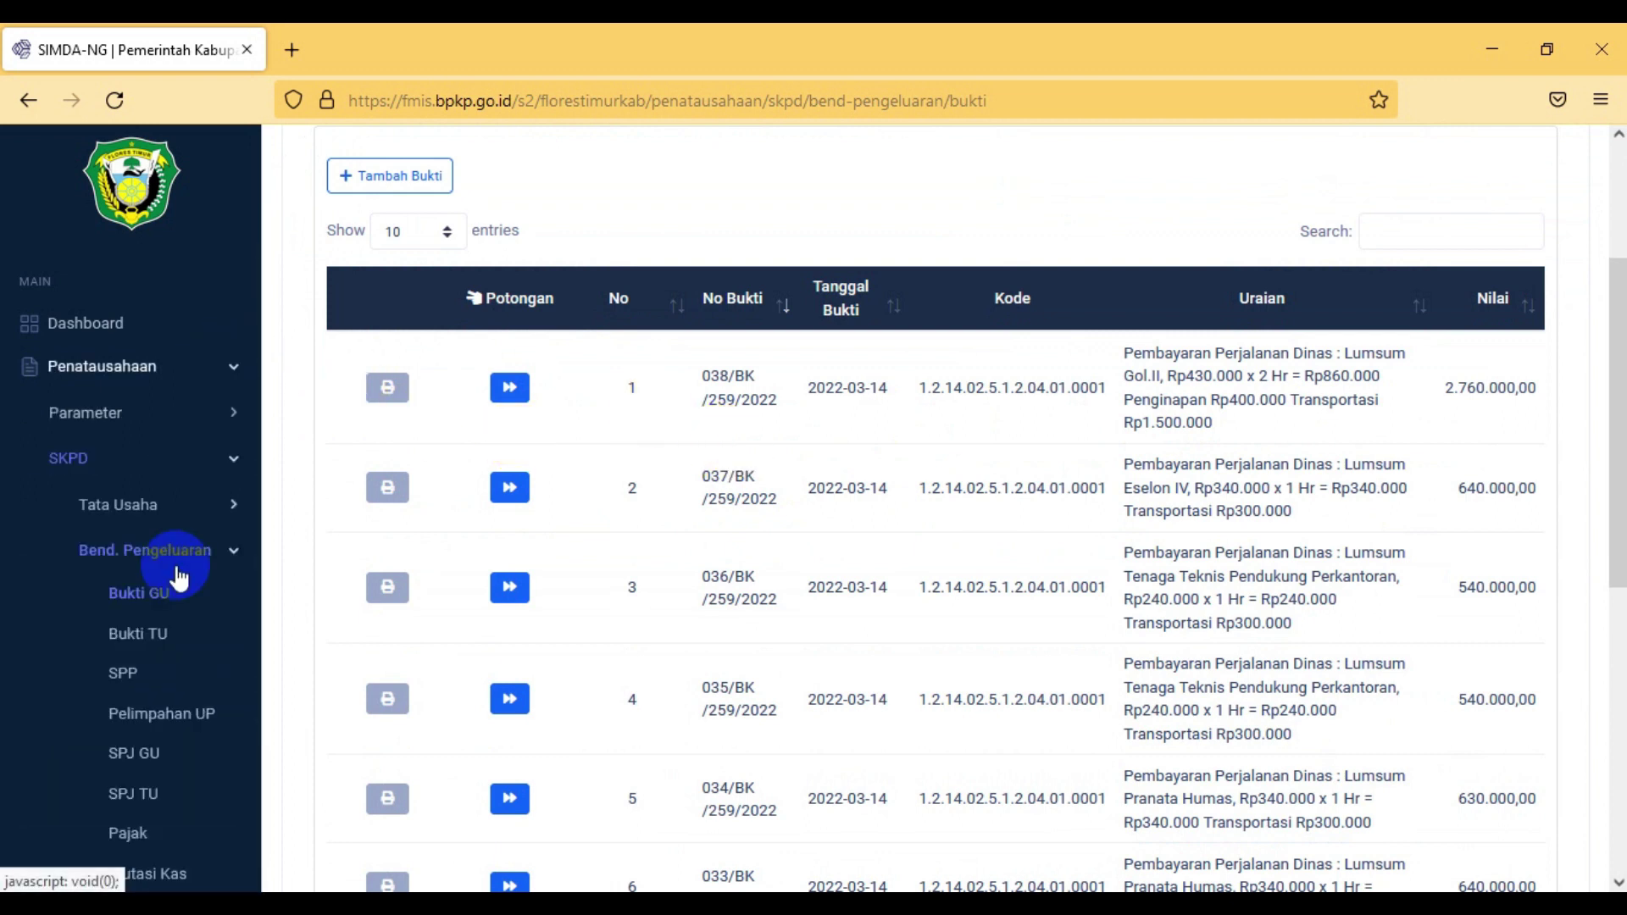
click(149, 757)
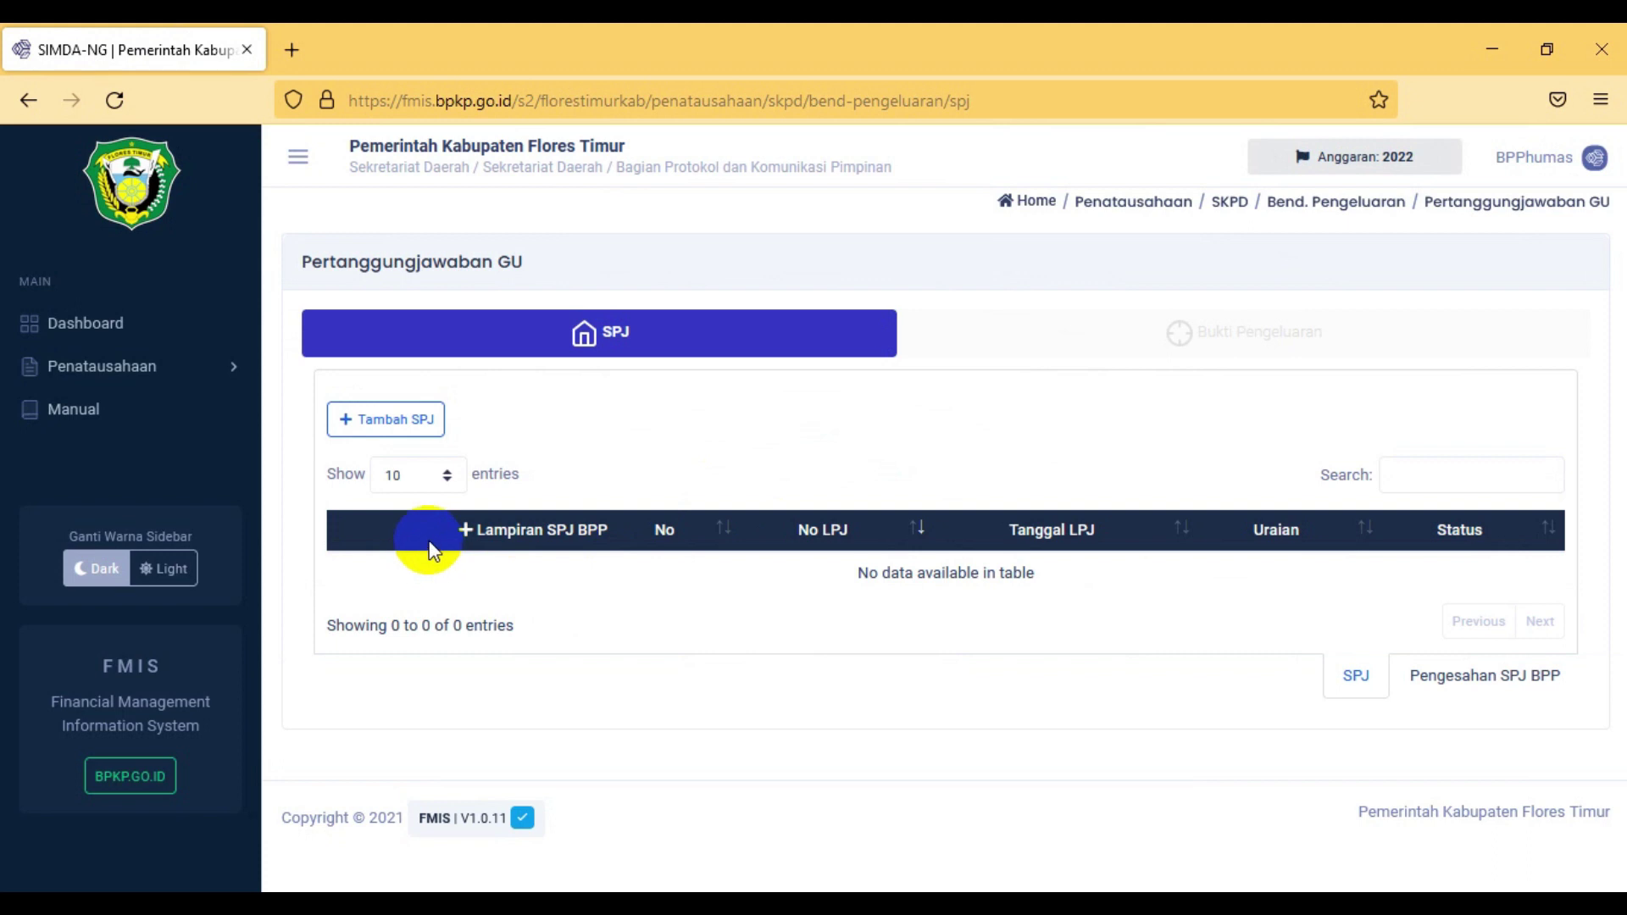
click(424, 421)
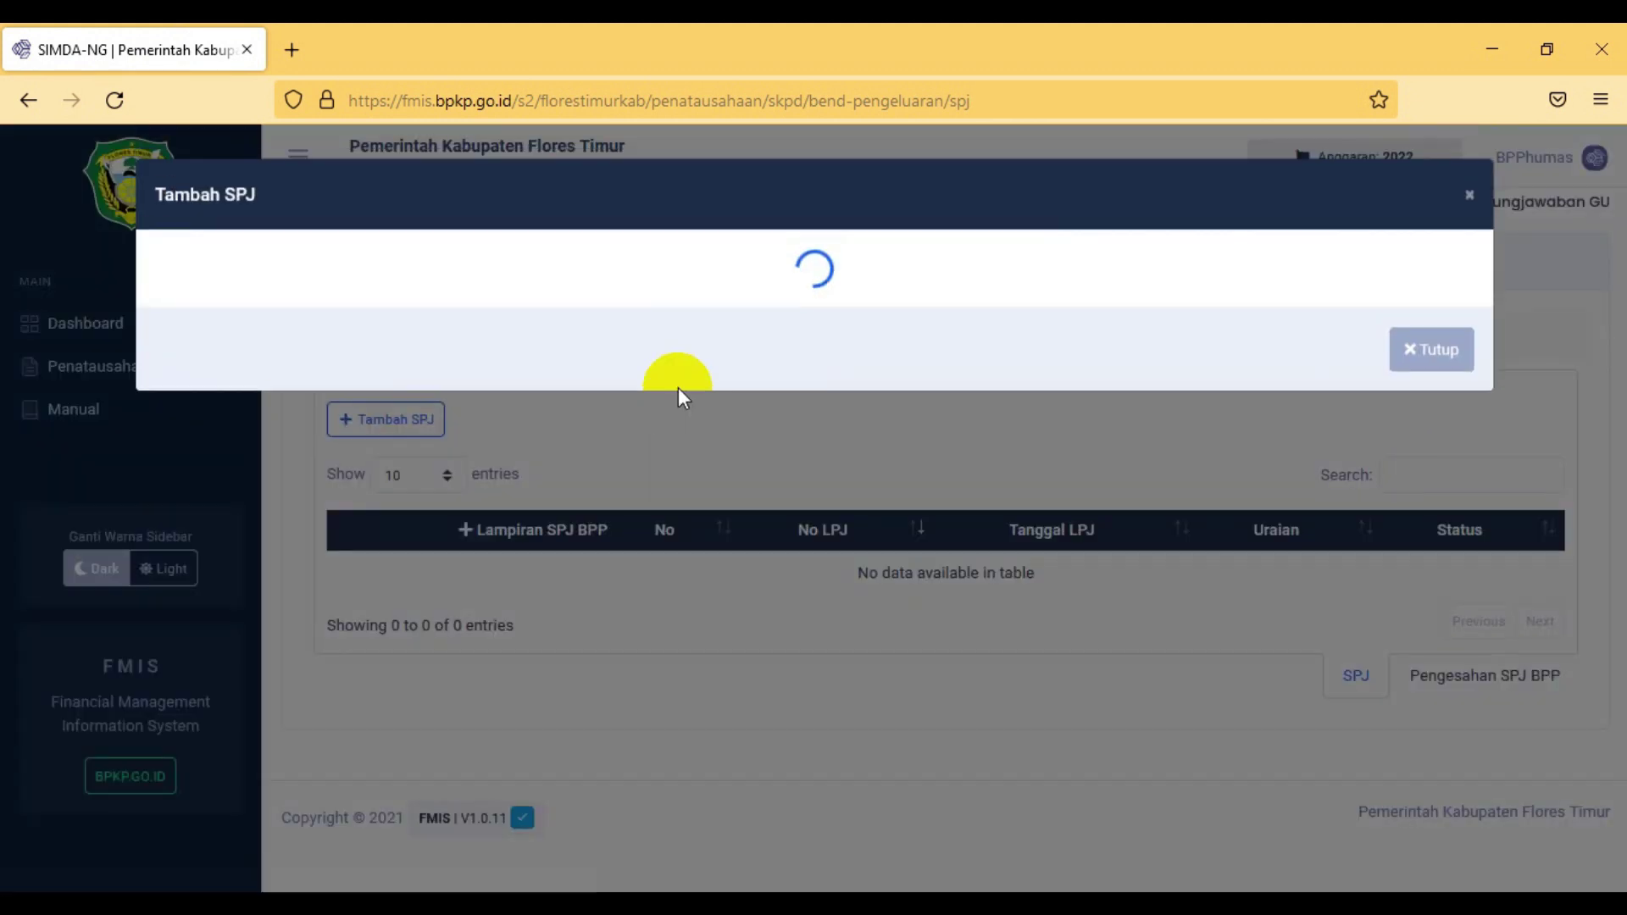
click(429, 252)
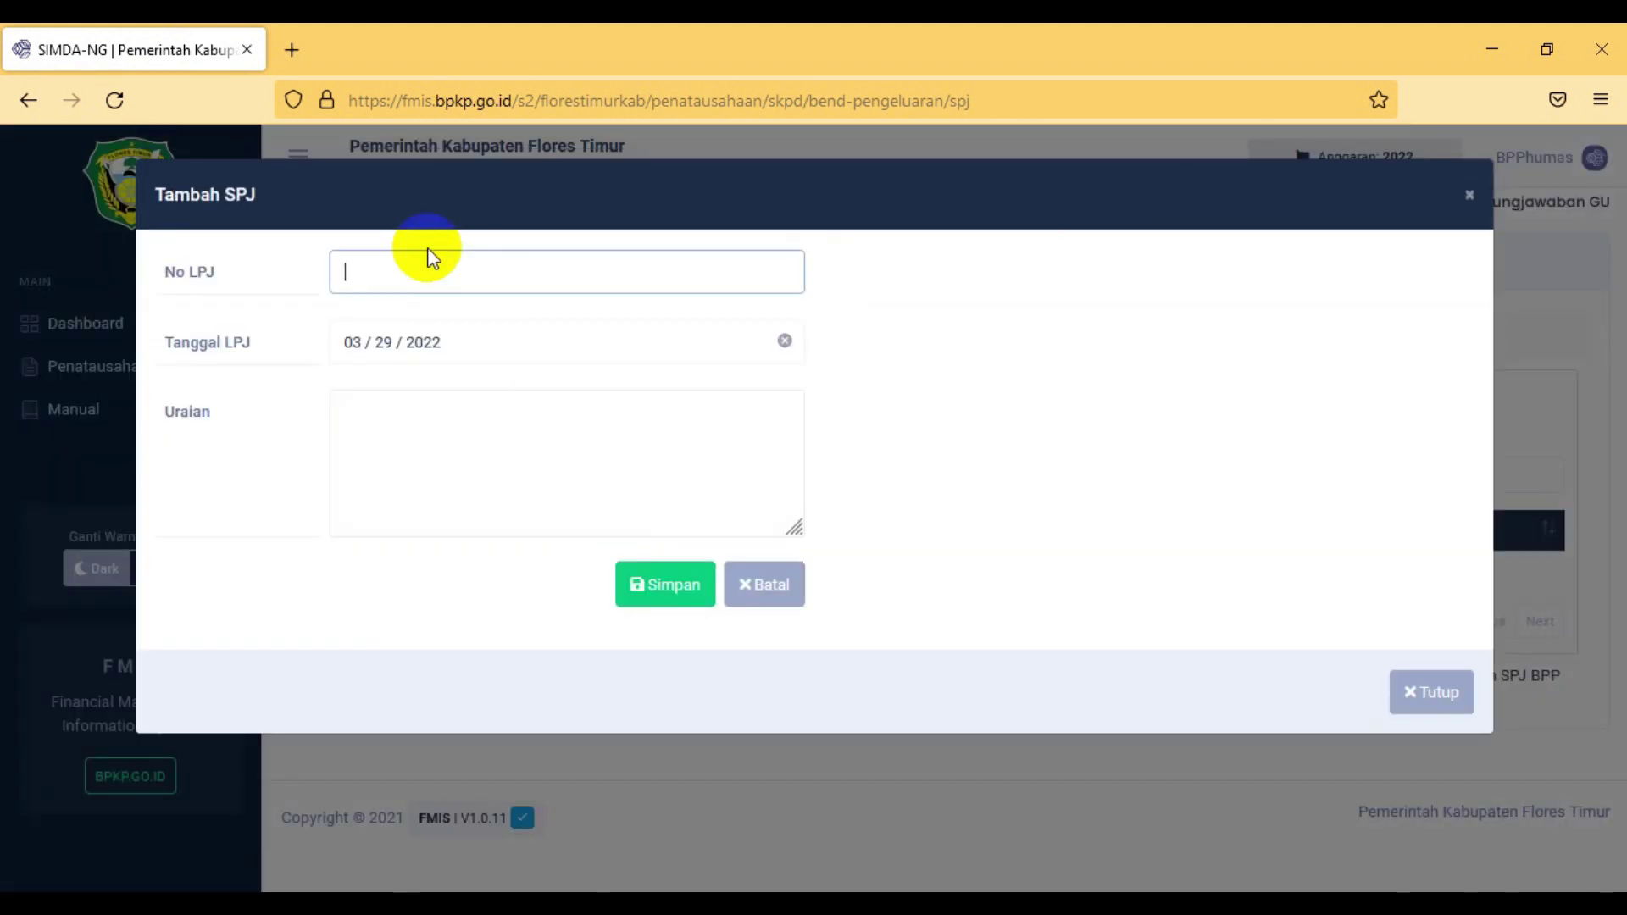
text(001/)
text(umas/)
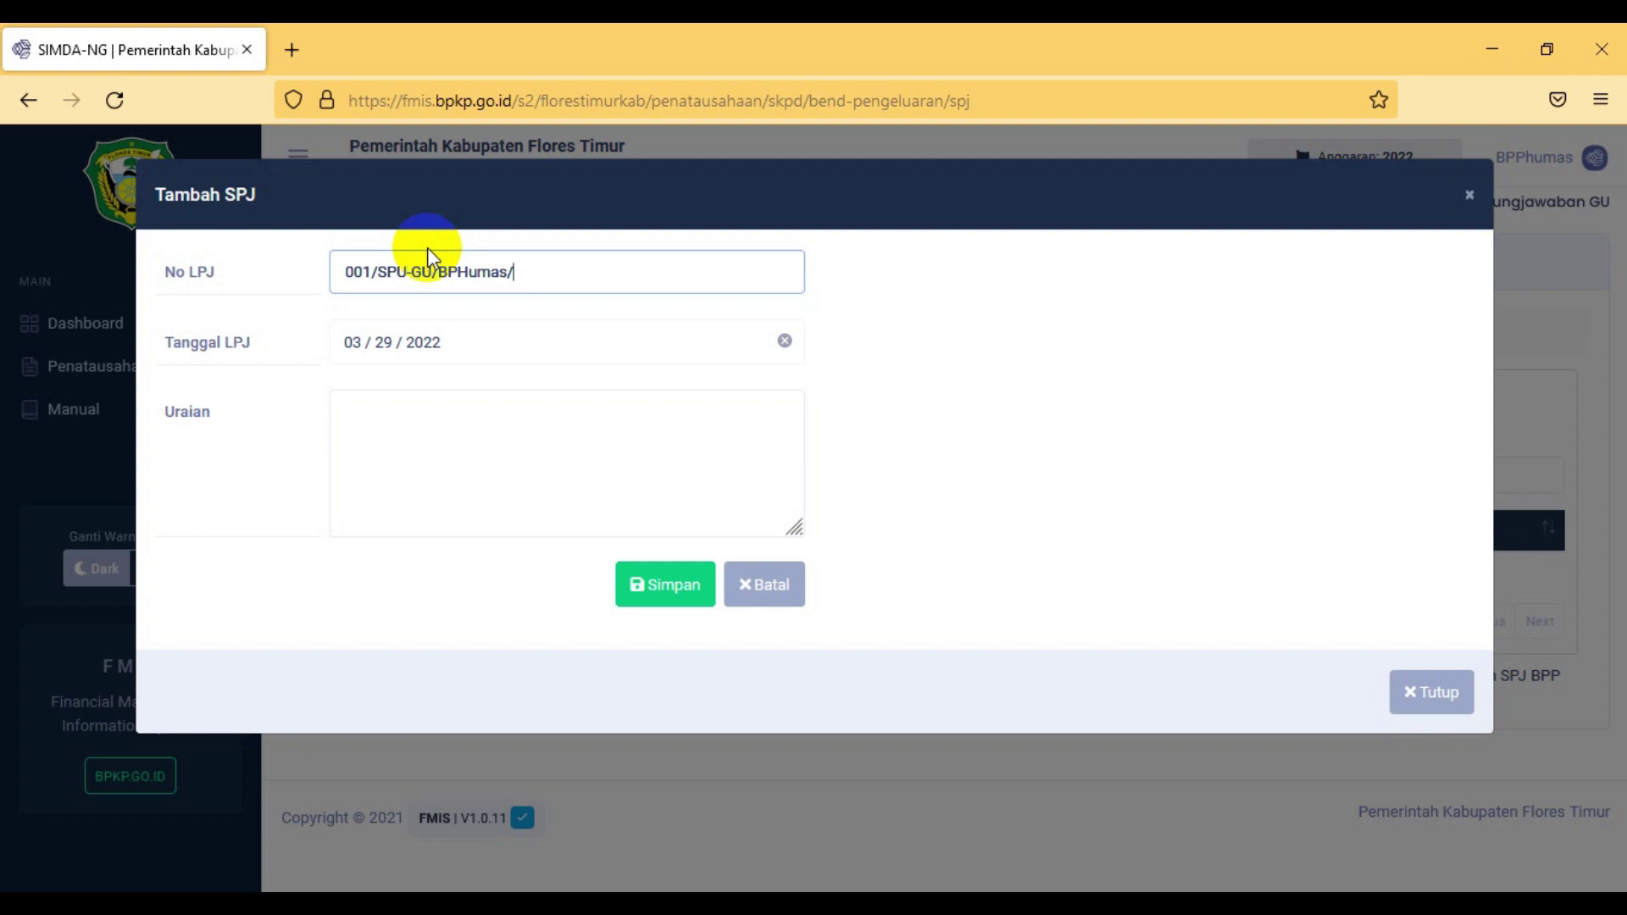
text(I/2021)
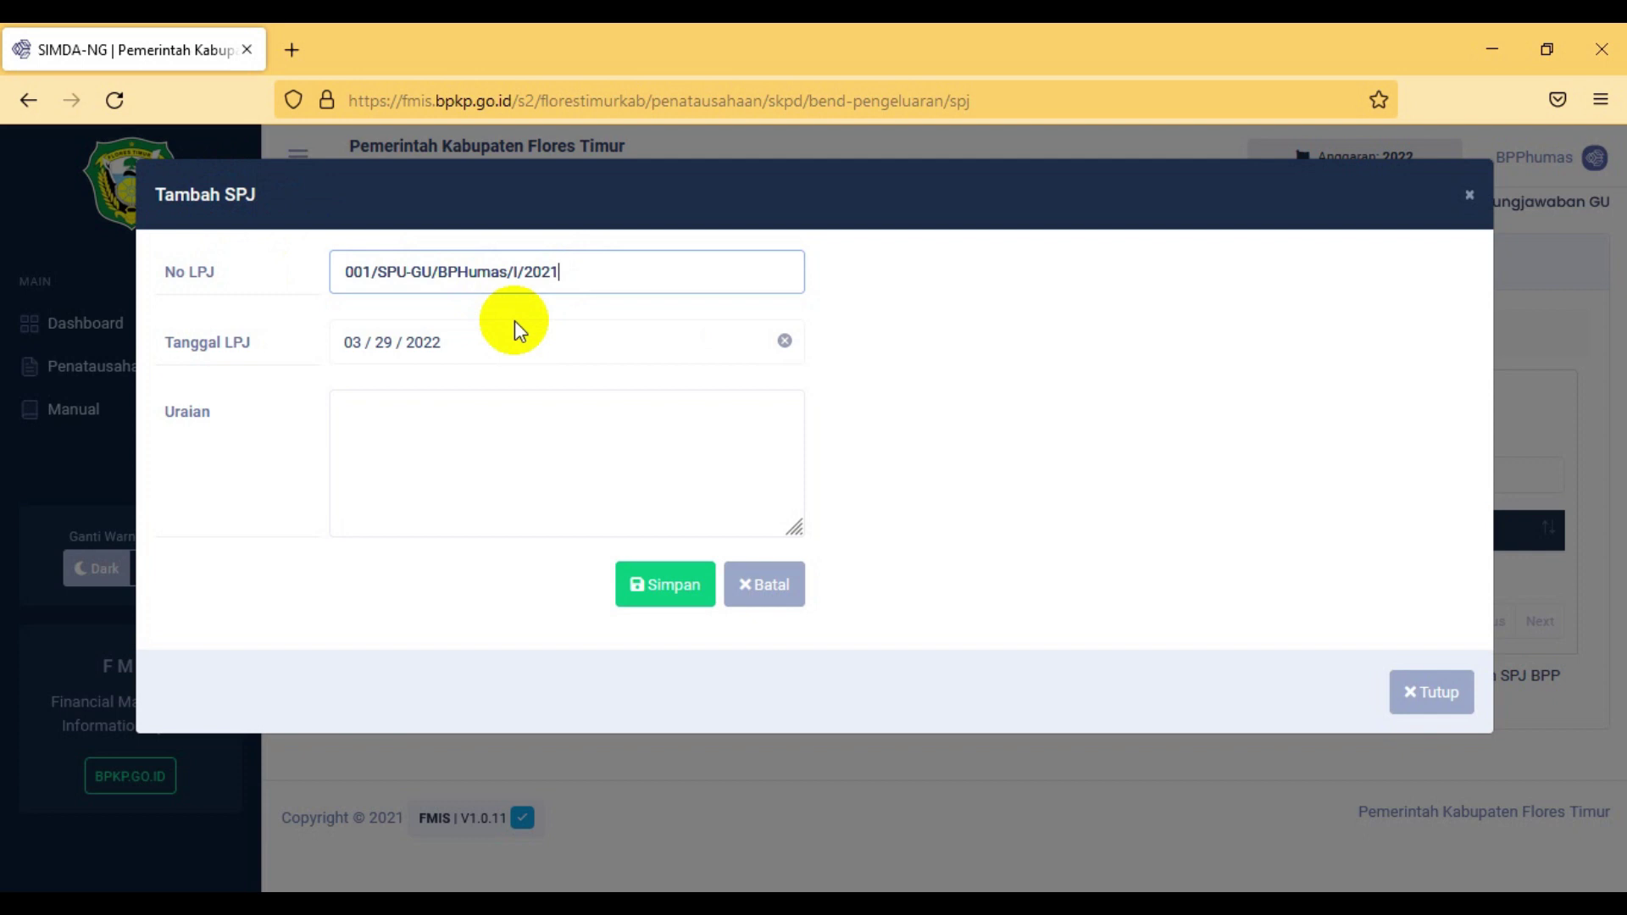
Step: Set the Tanggal LPJ to 03/28/2022, enter "SPJ GU BAGIANHUMAS" as the Uraian and save the SPJ
click(567, 337)
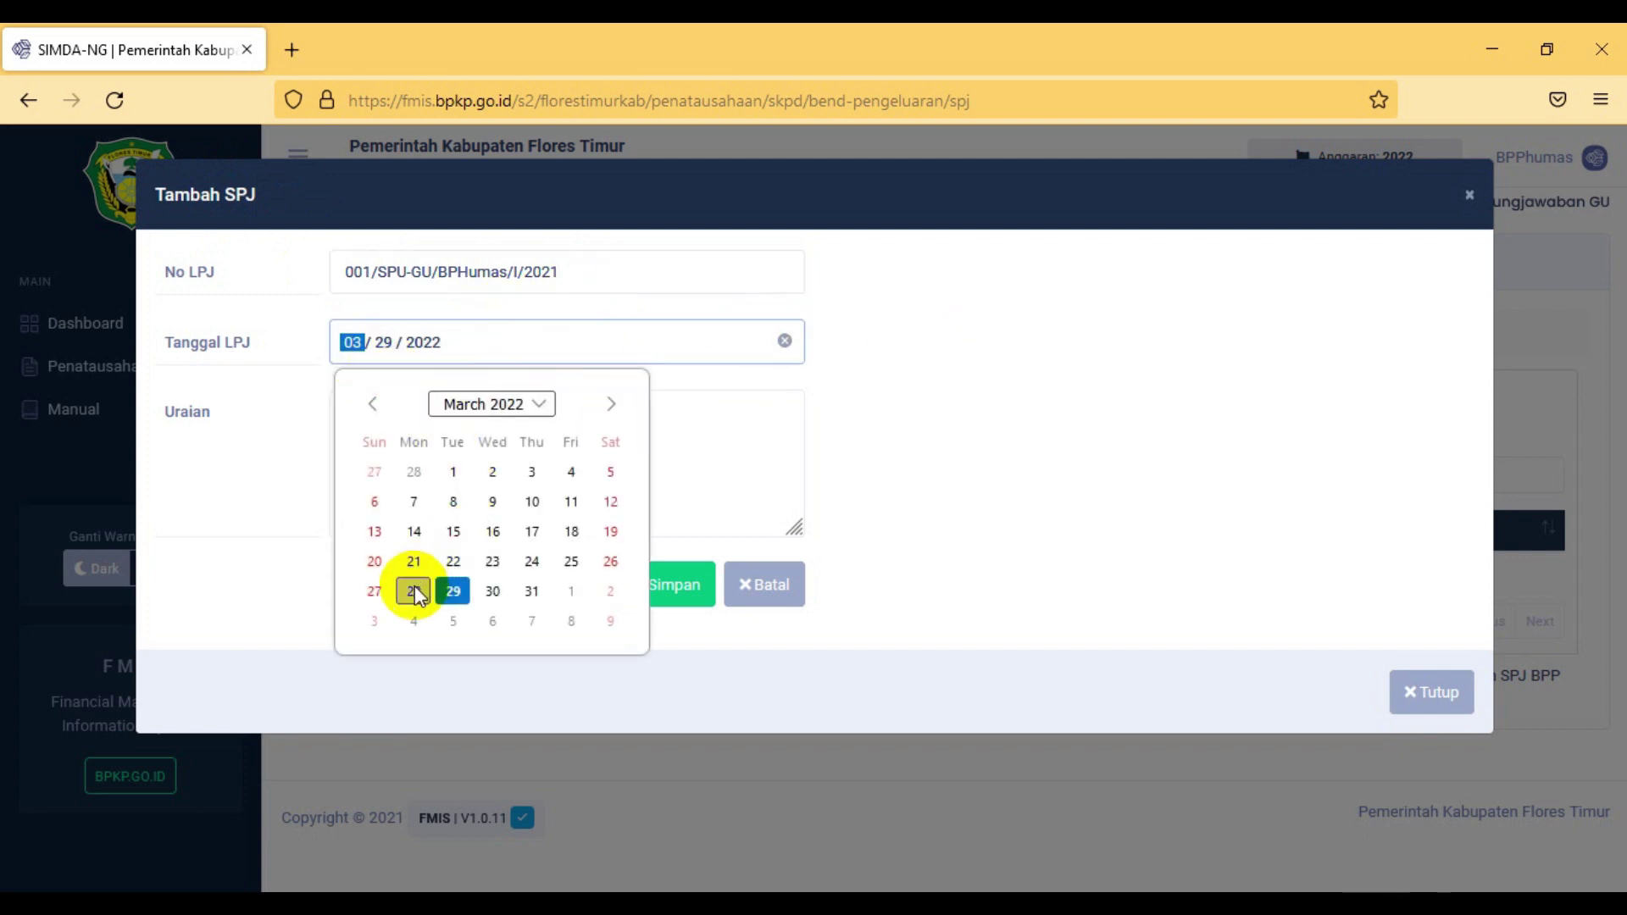
click(415, 591)
click(476, 420)
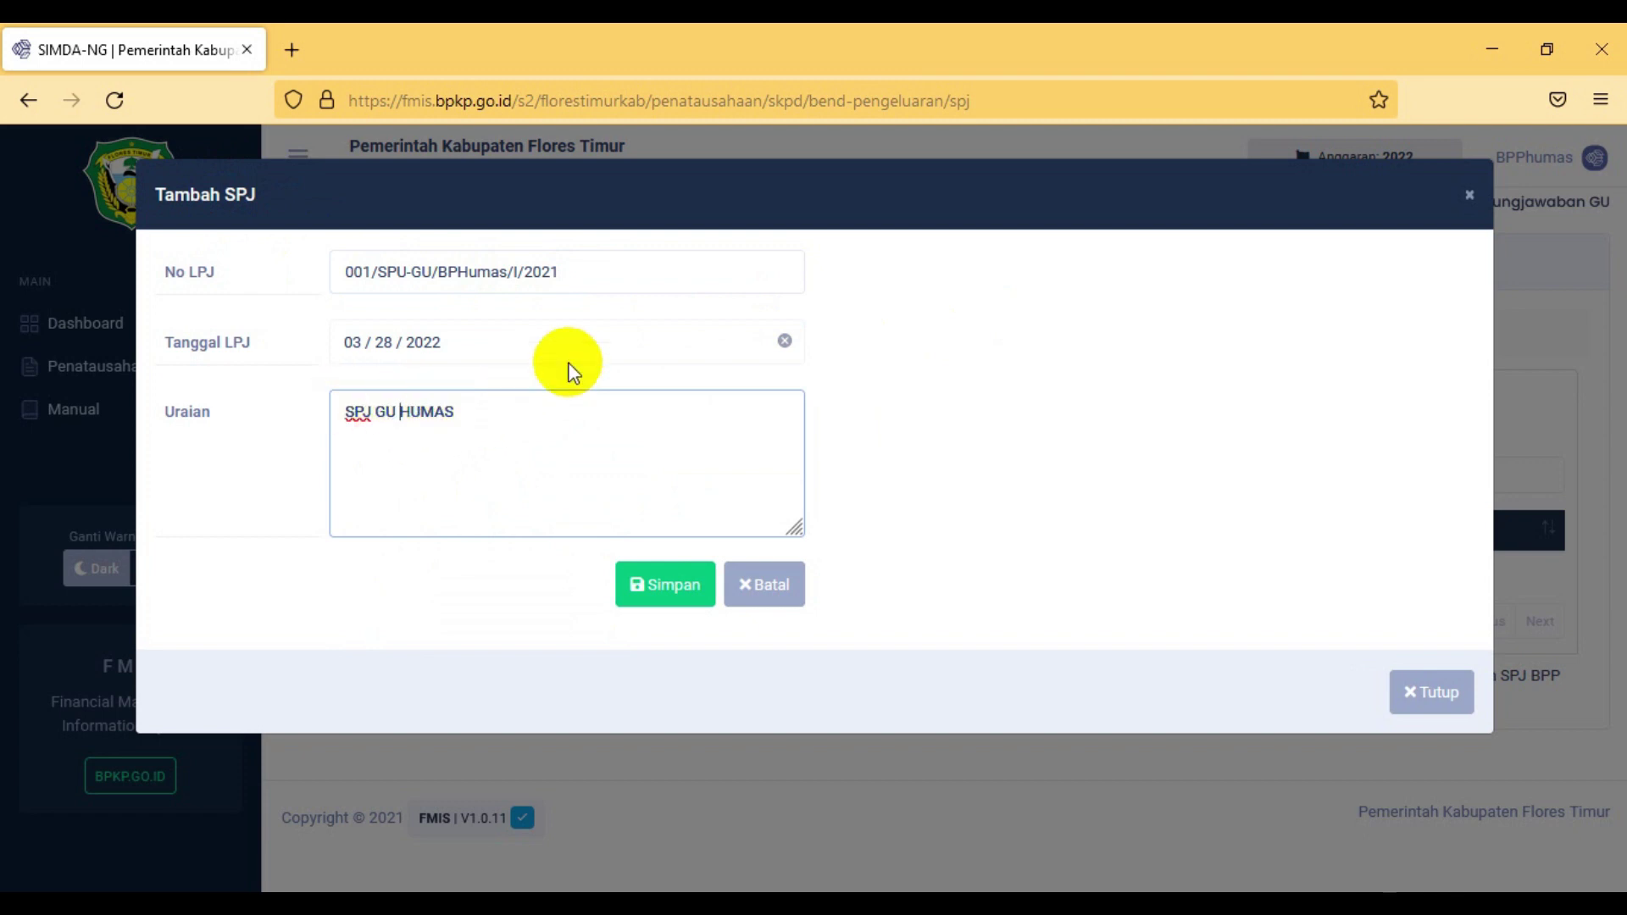
text(BAGIABN )
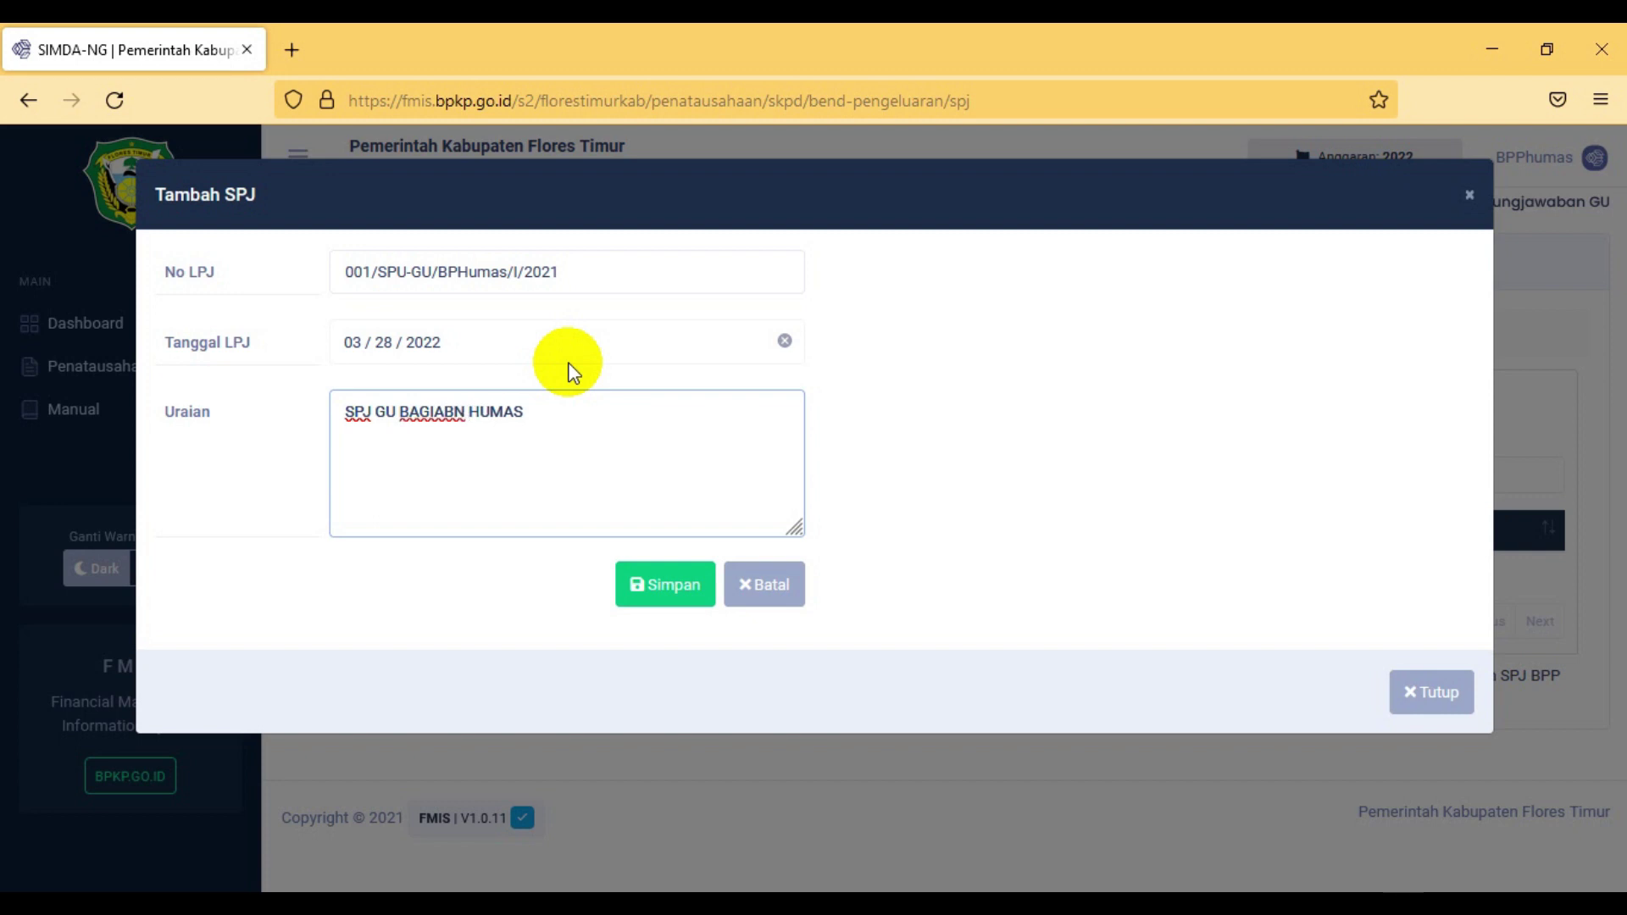
text(n)
key(BackSpace)
key(BackSpace)
click(689, 590)
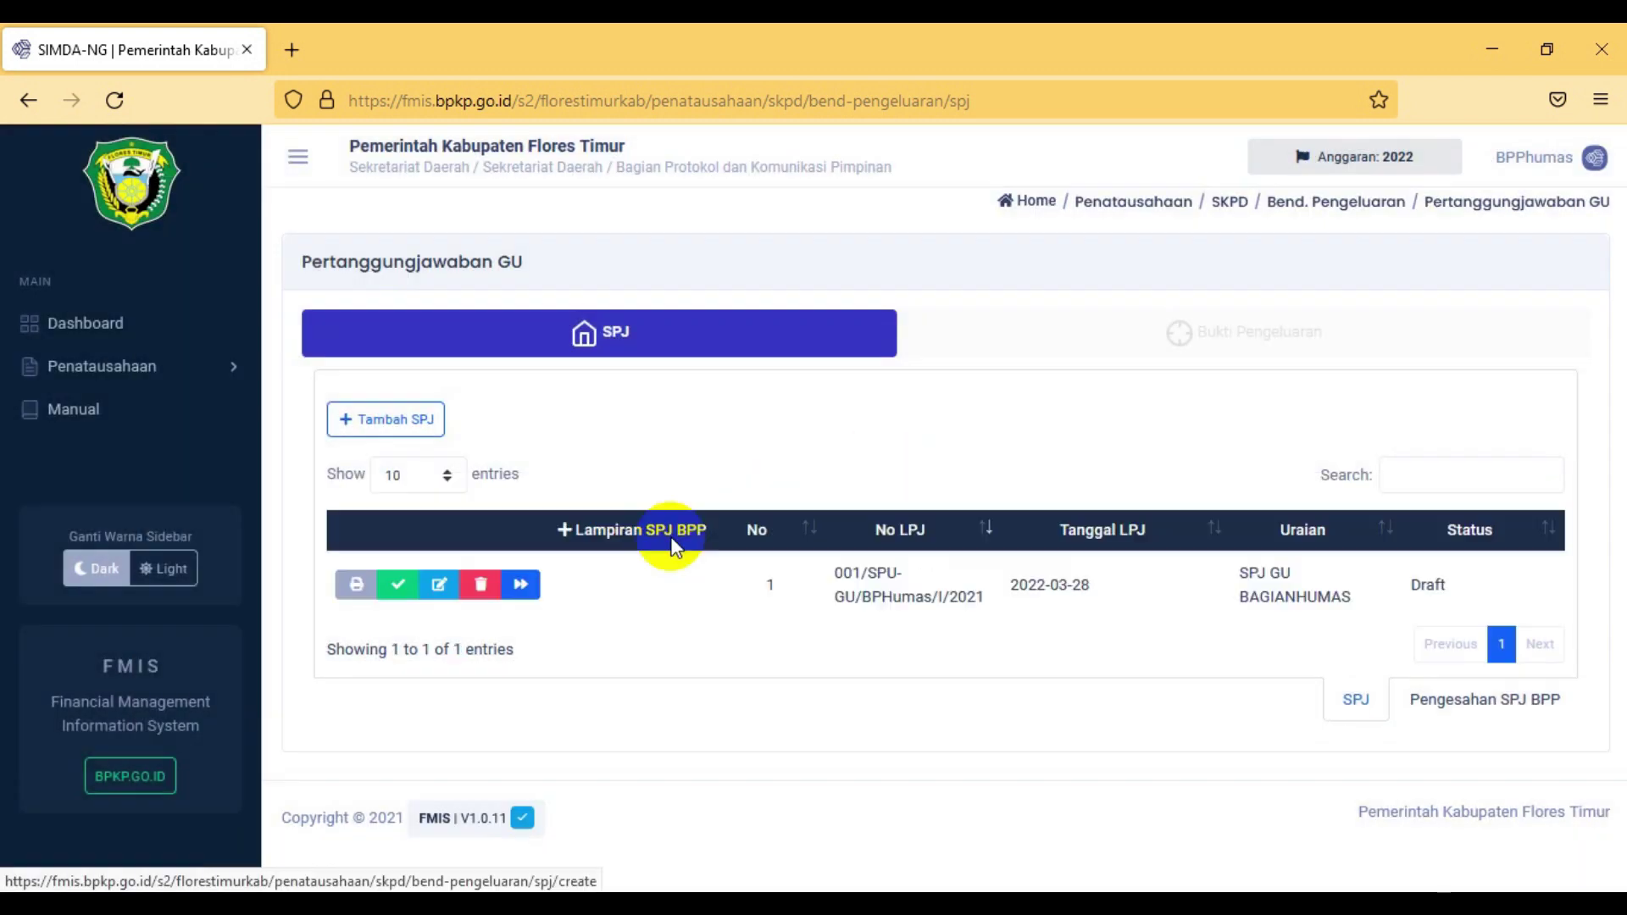
Step: Open the Bukti Pengeluaran details of the new SPJ and bring up the GU receipts available to add
click(521, 587)
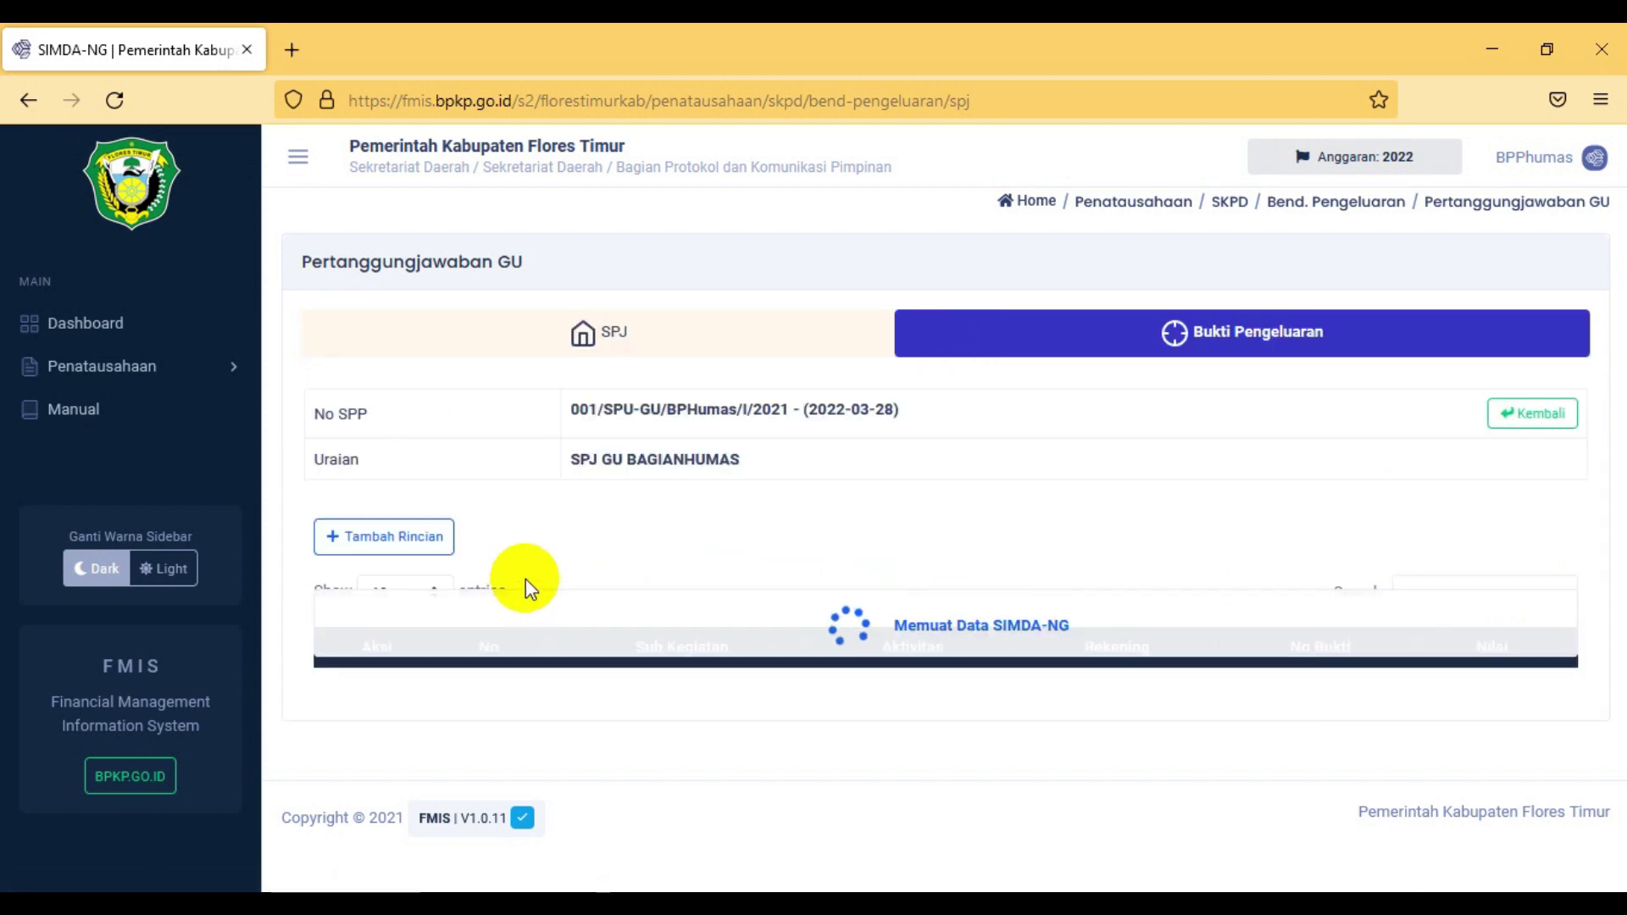
click(392, 543)
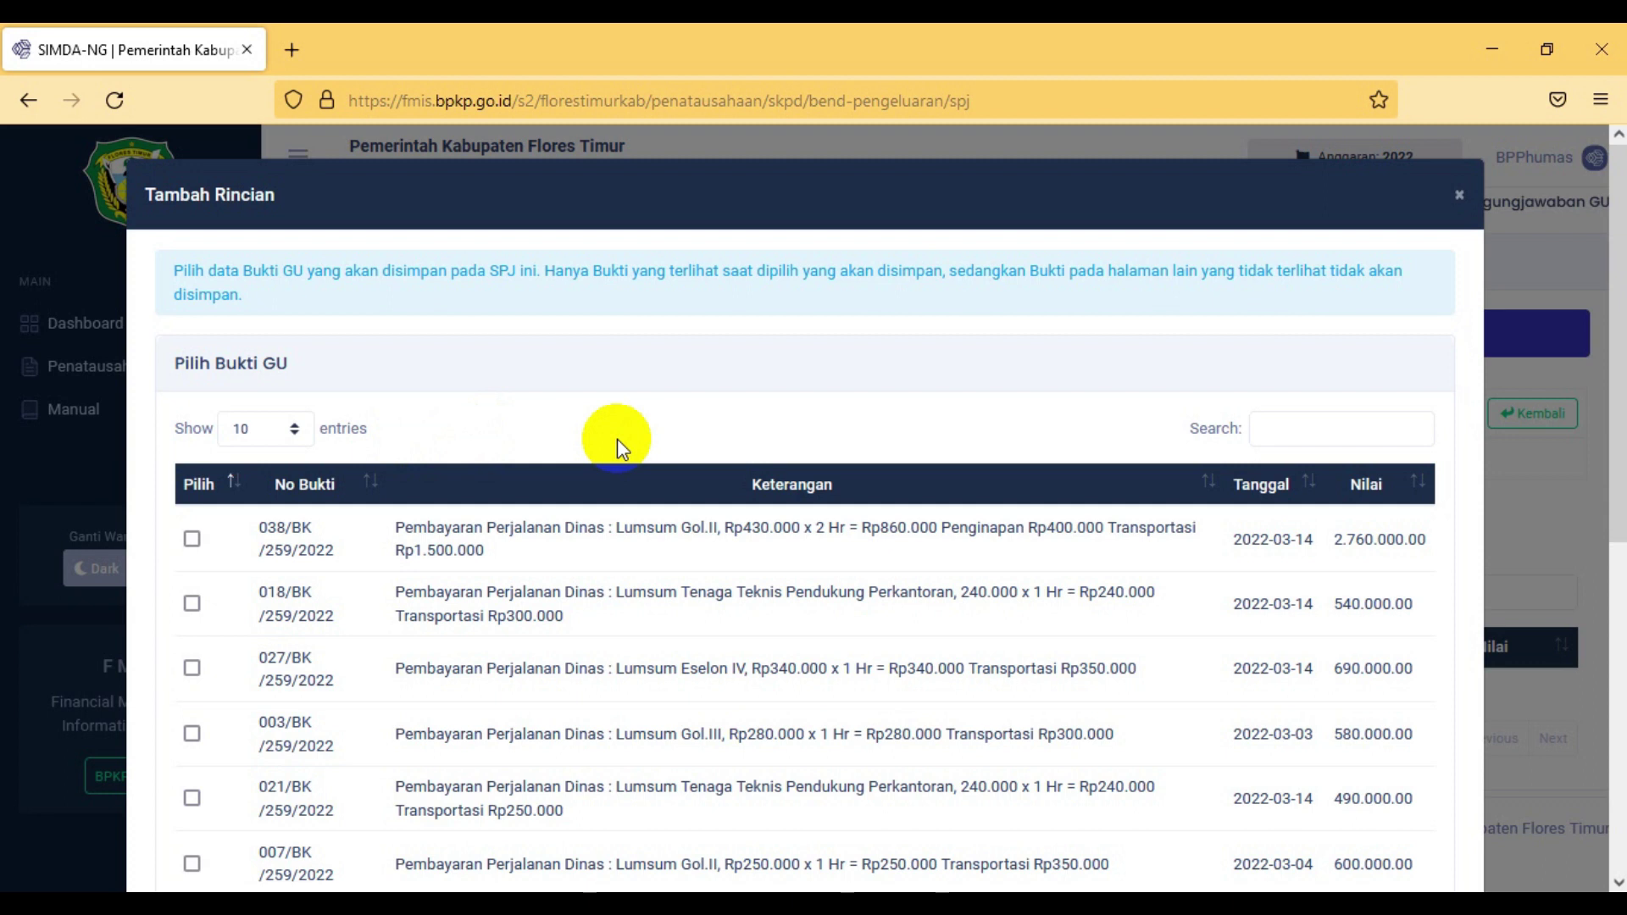
scroll(622, 439, down, 3)
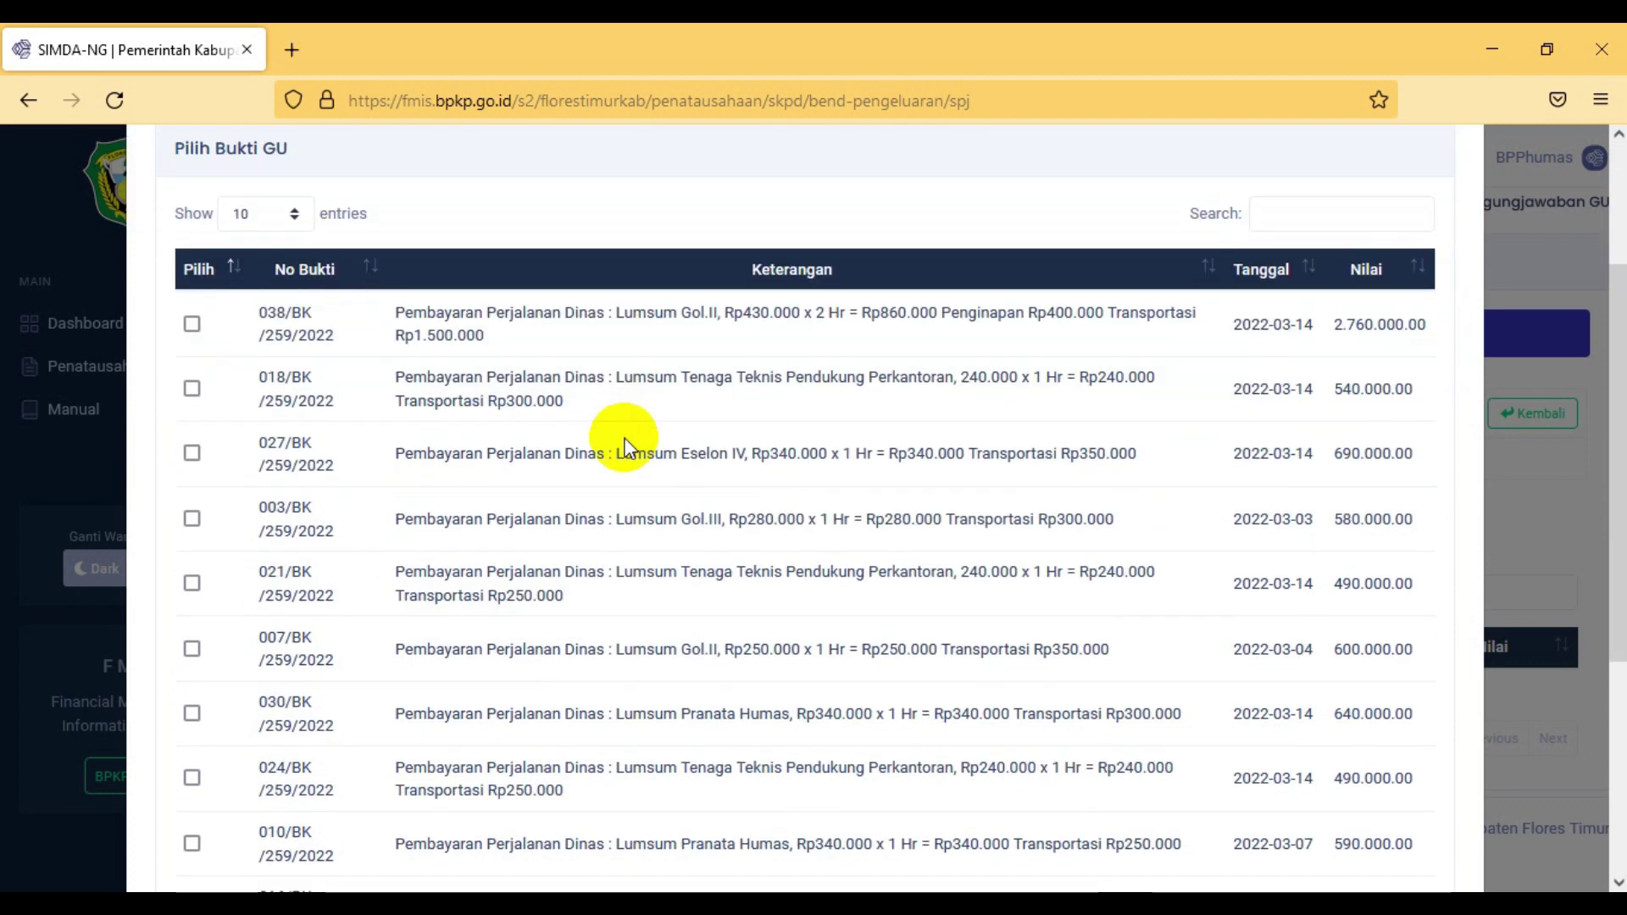
scroll(623, 432, up, 2)
scroll(639, 484, down, 6)
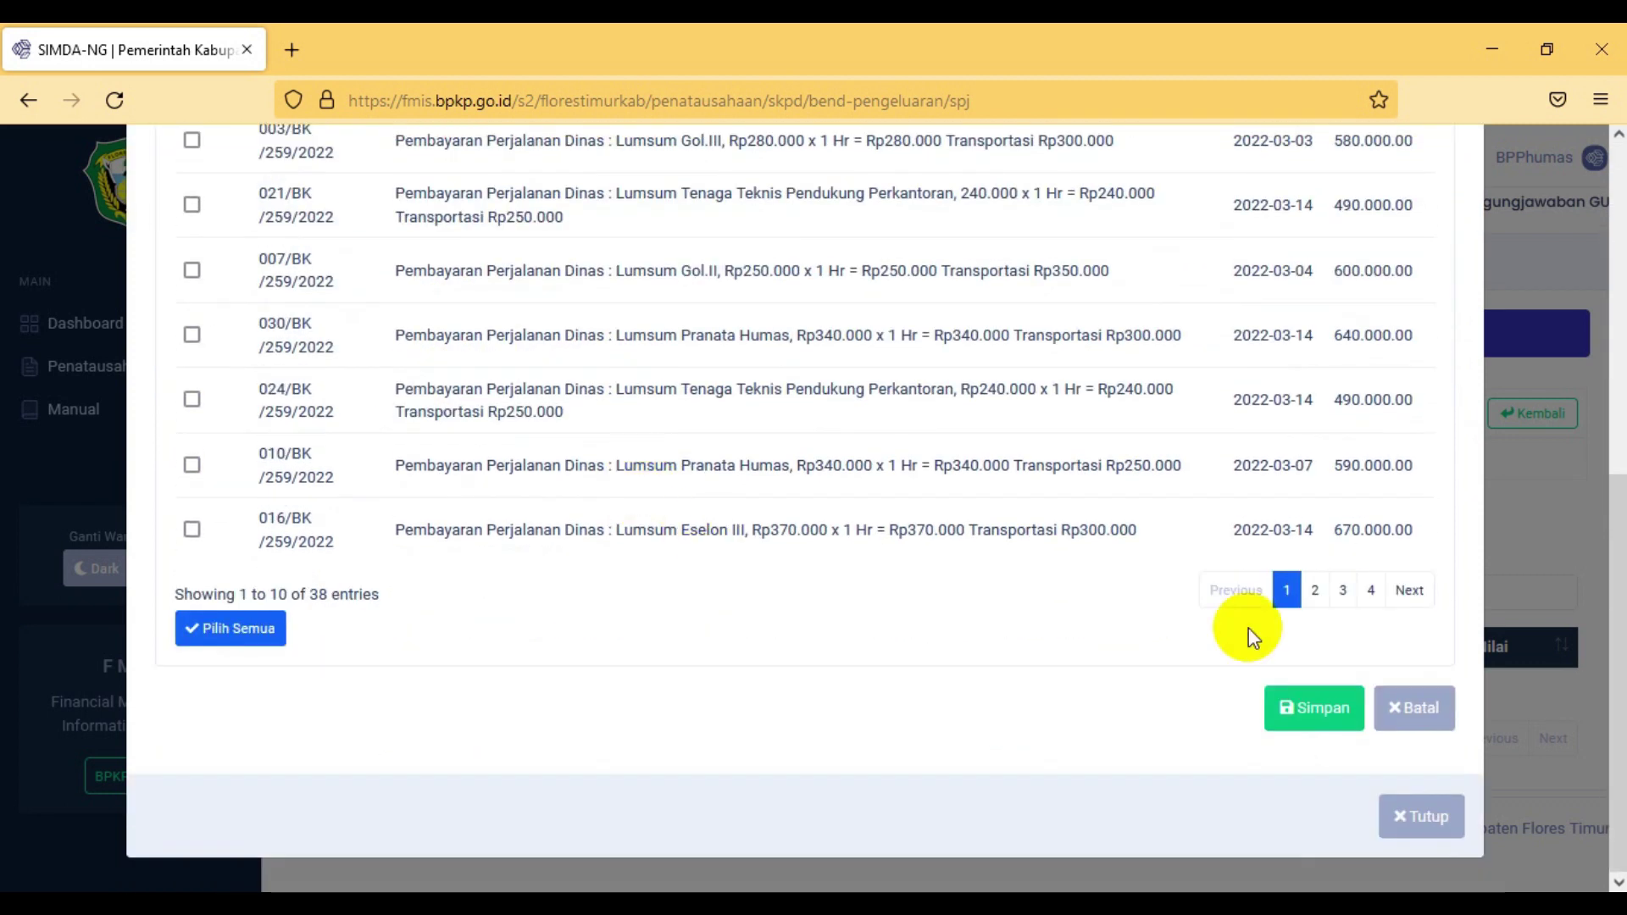
scroll(1102, 653, up, 2)
scroll(767, 685, up, 3)
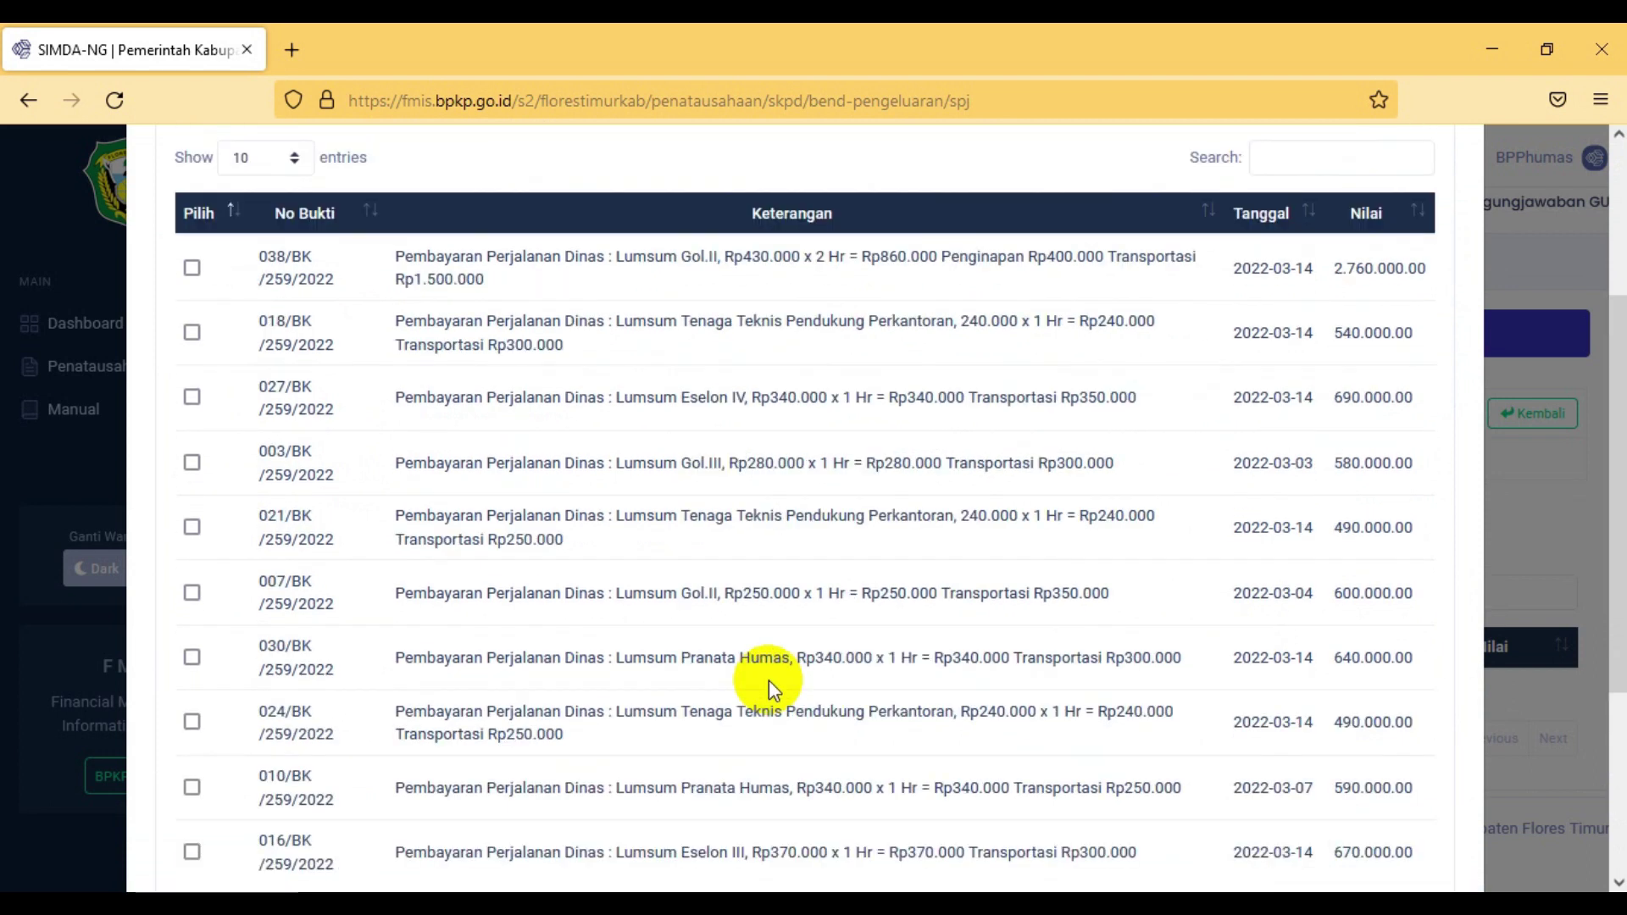
scroll(769, 680, up, 1)
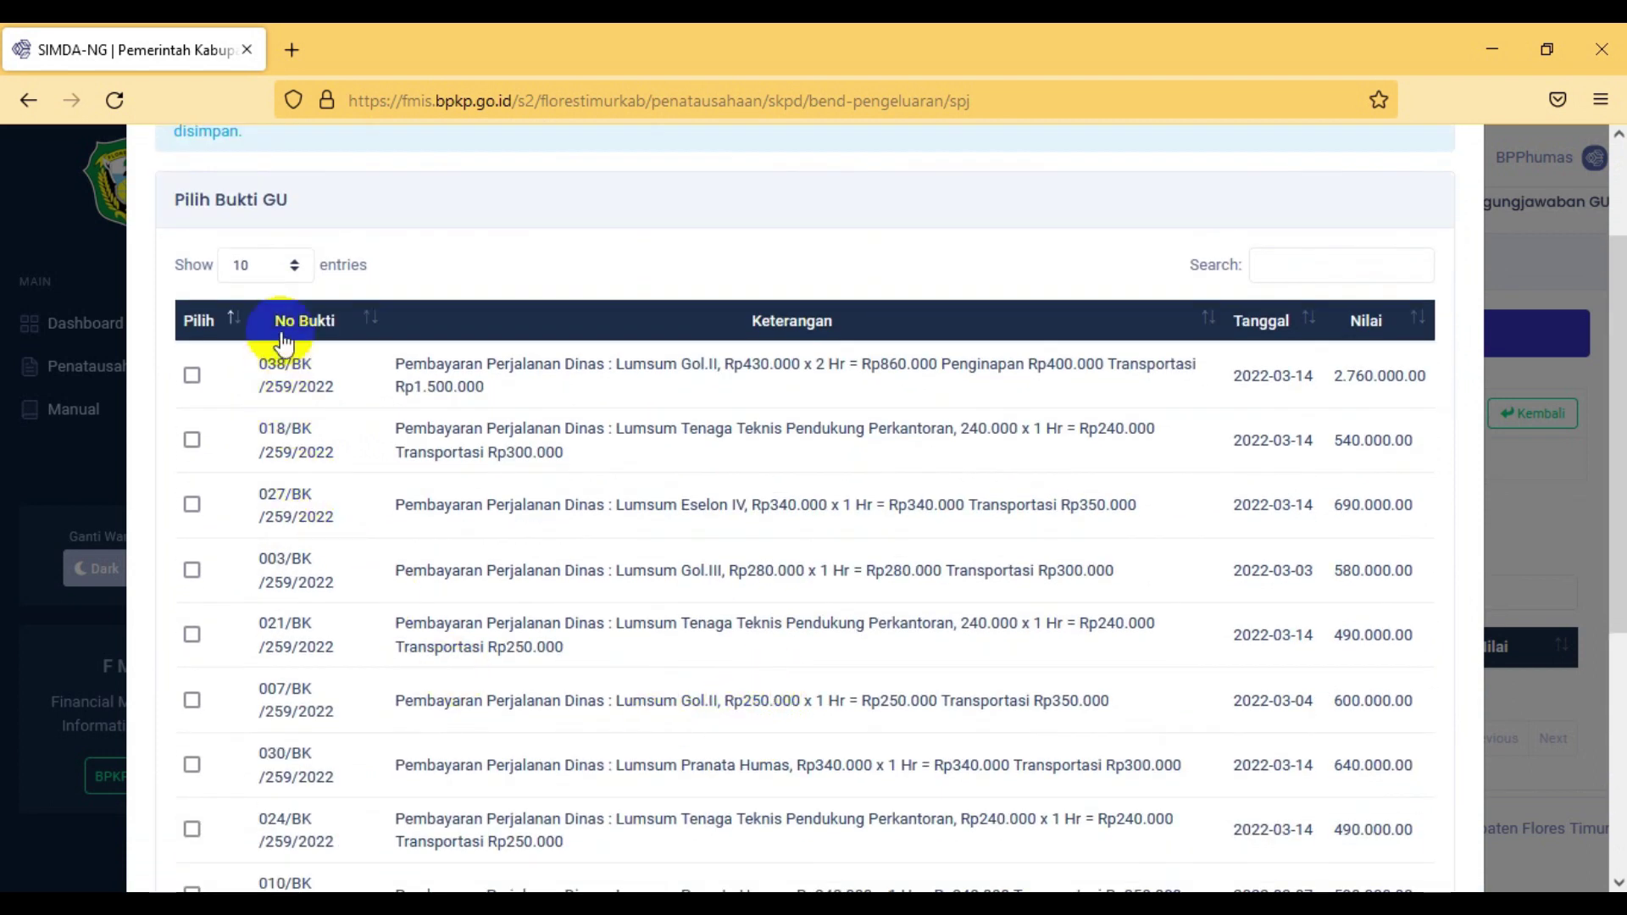
Step: Show 100 entries per page in the GU receipt selection and look through the full list
click(285, 266)
click(268, 371)
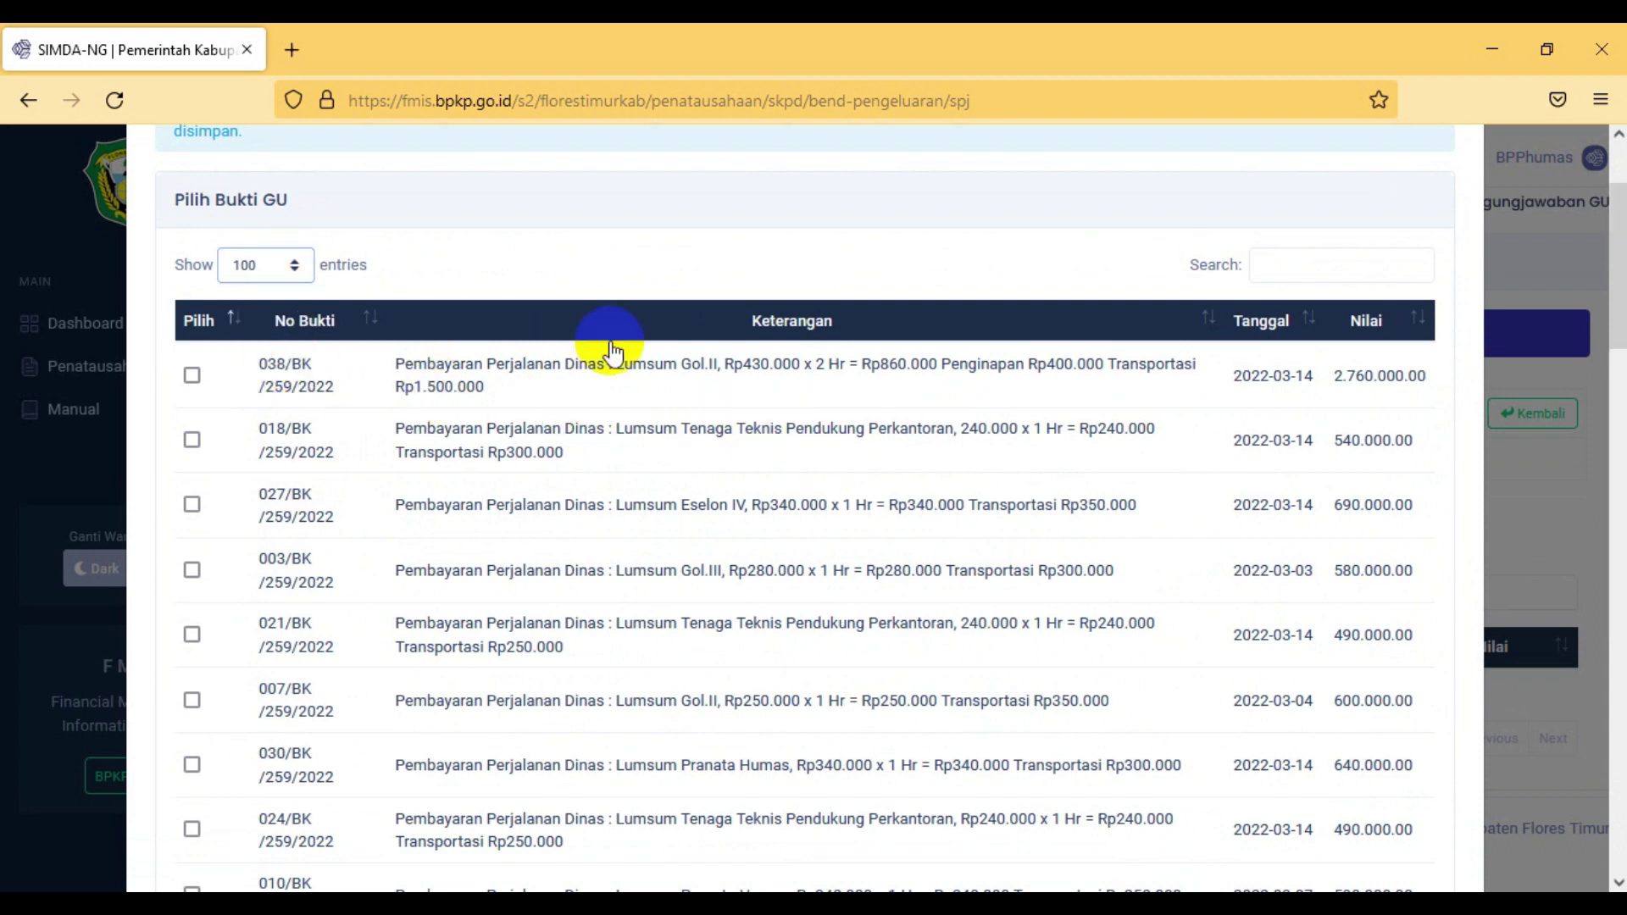
scroll(612, 356, down, 20)
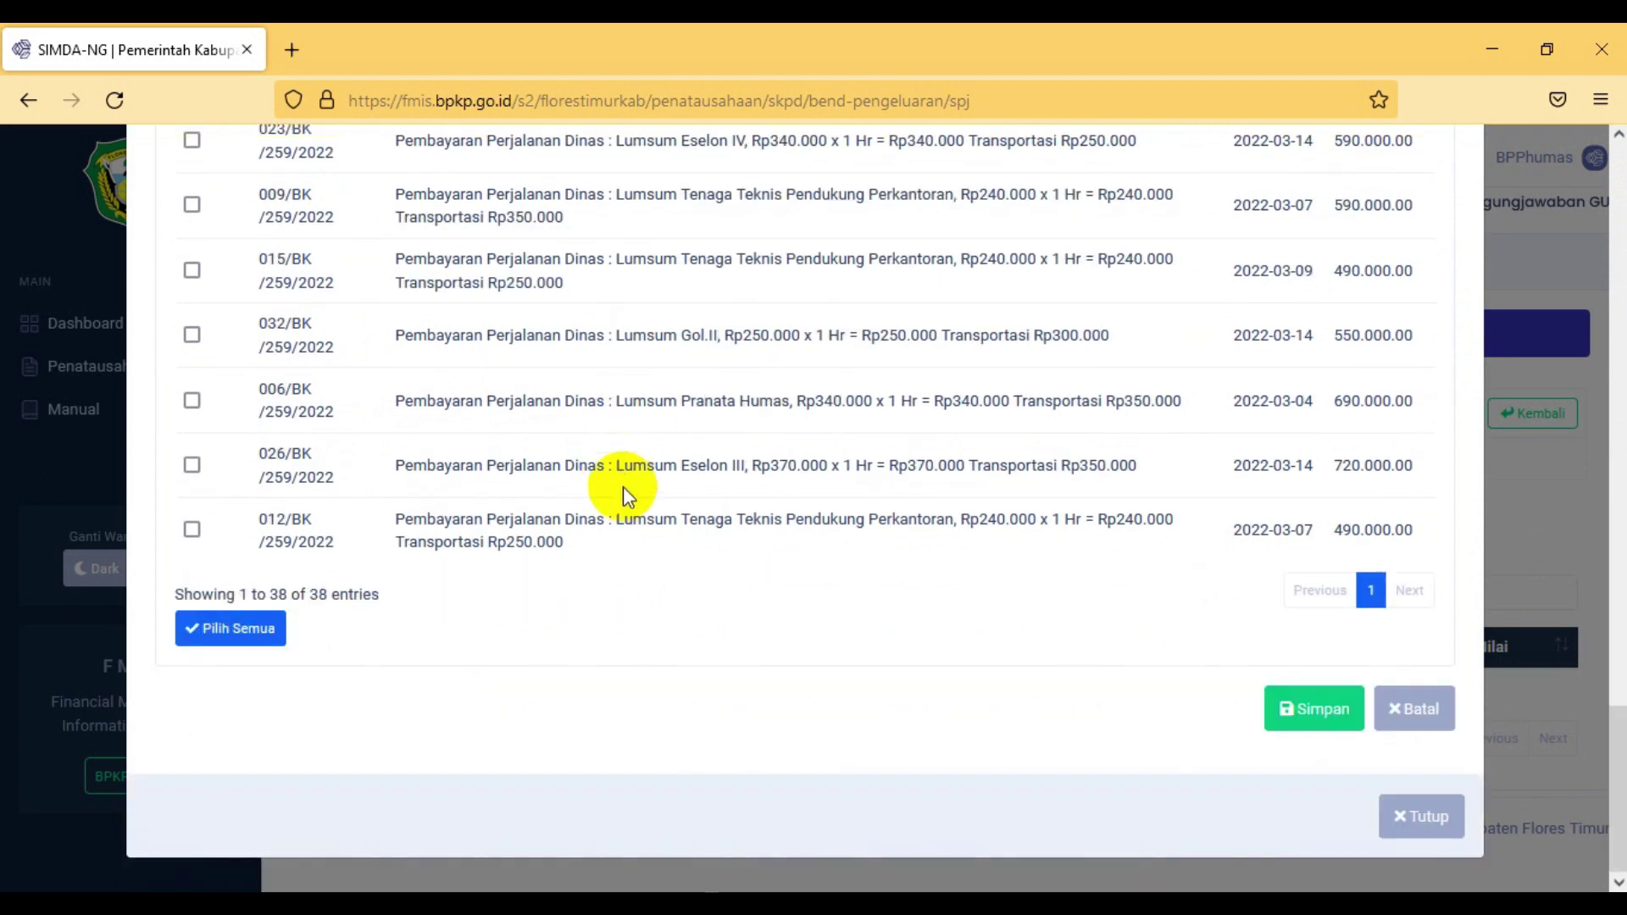
scroll(623, 483, up, 10)
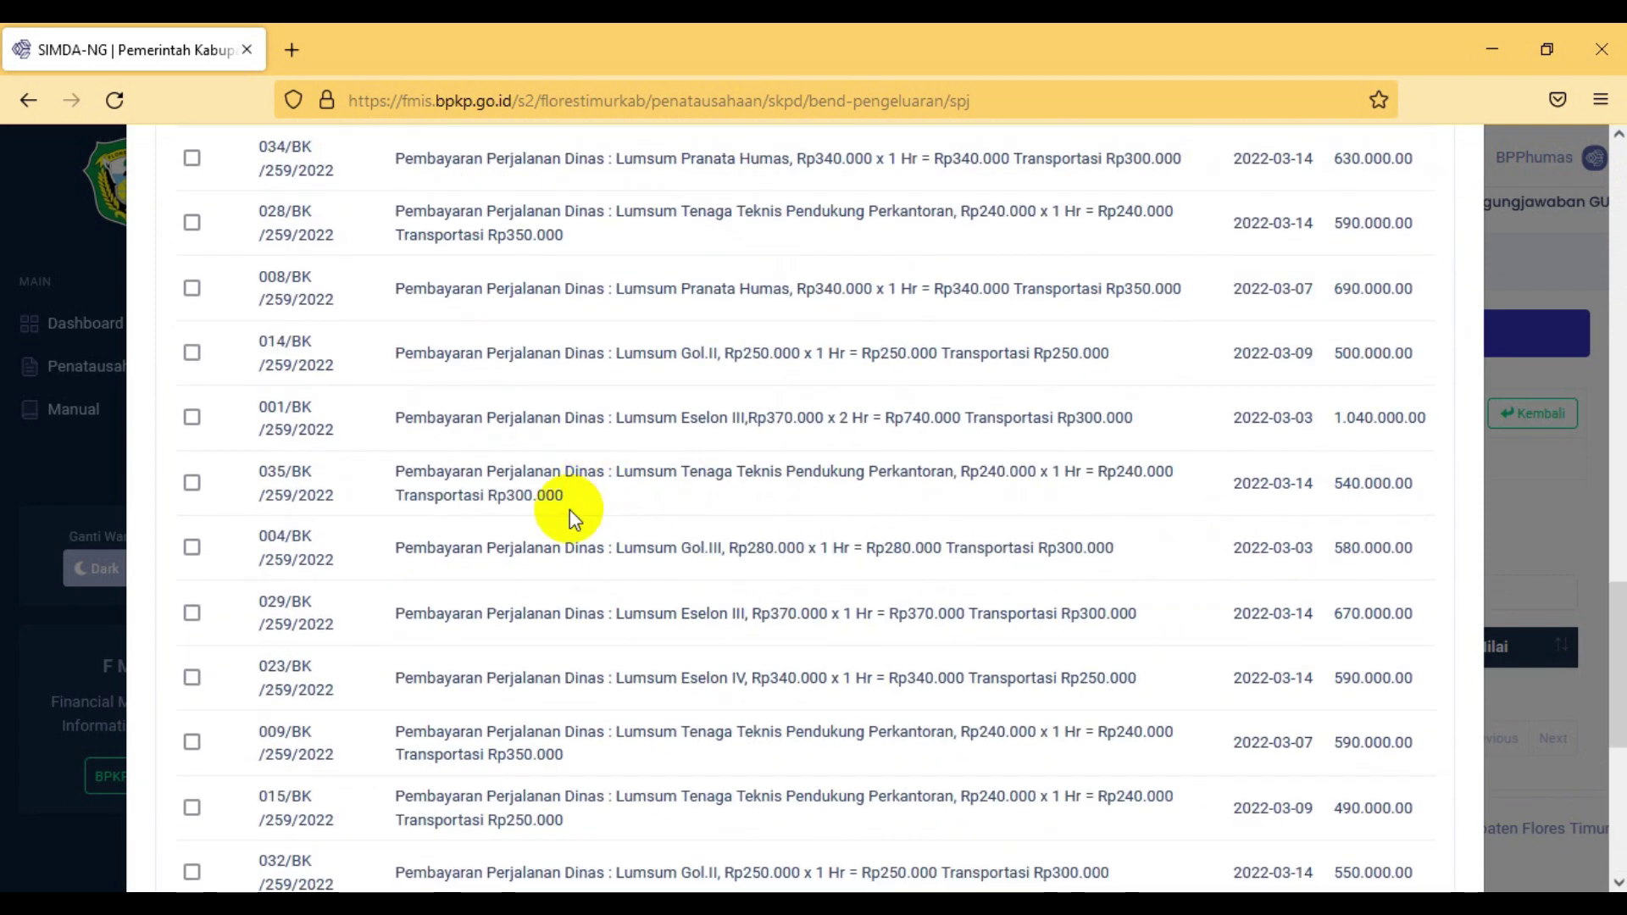
scroll(566, 527, up, 10)
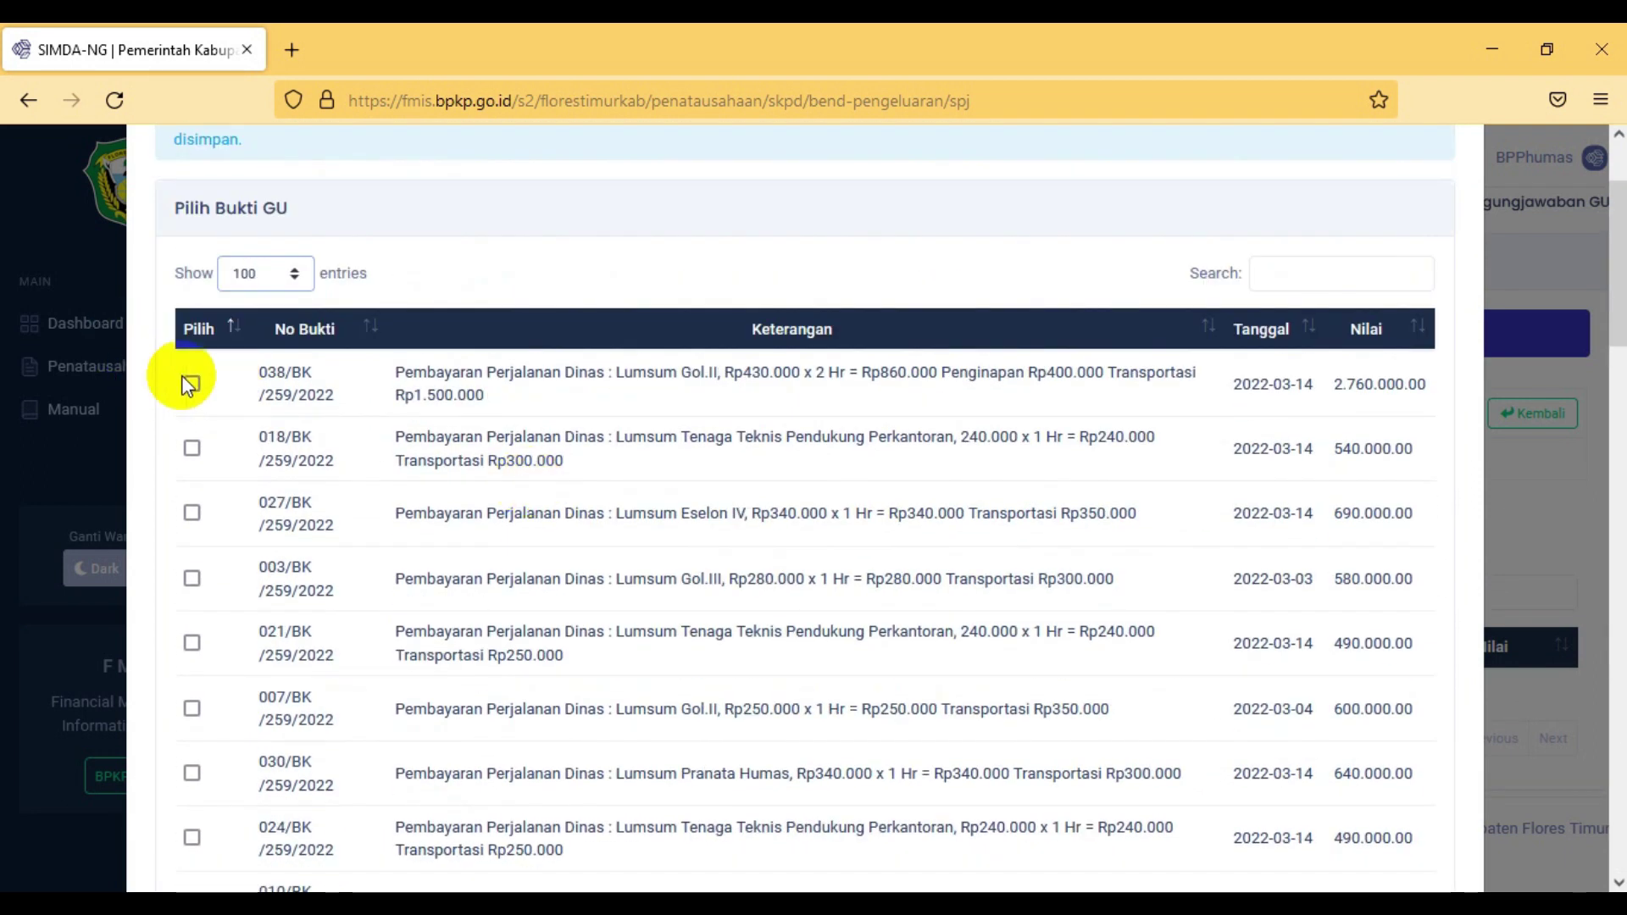
Step: Select all the listed GU receipts and save them as details of the SPJ
click(191, 385)
click(192, 448)
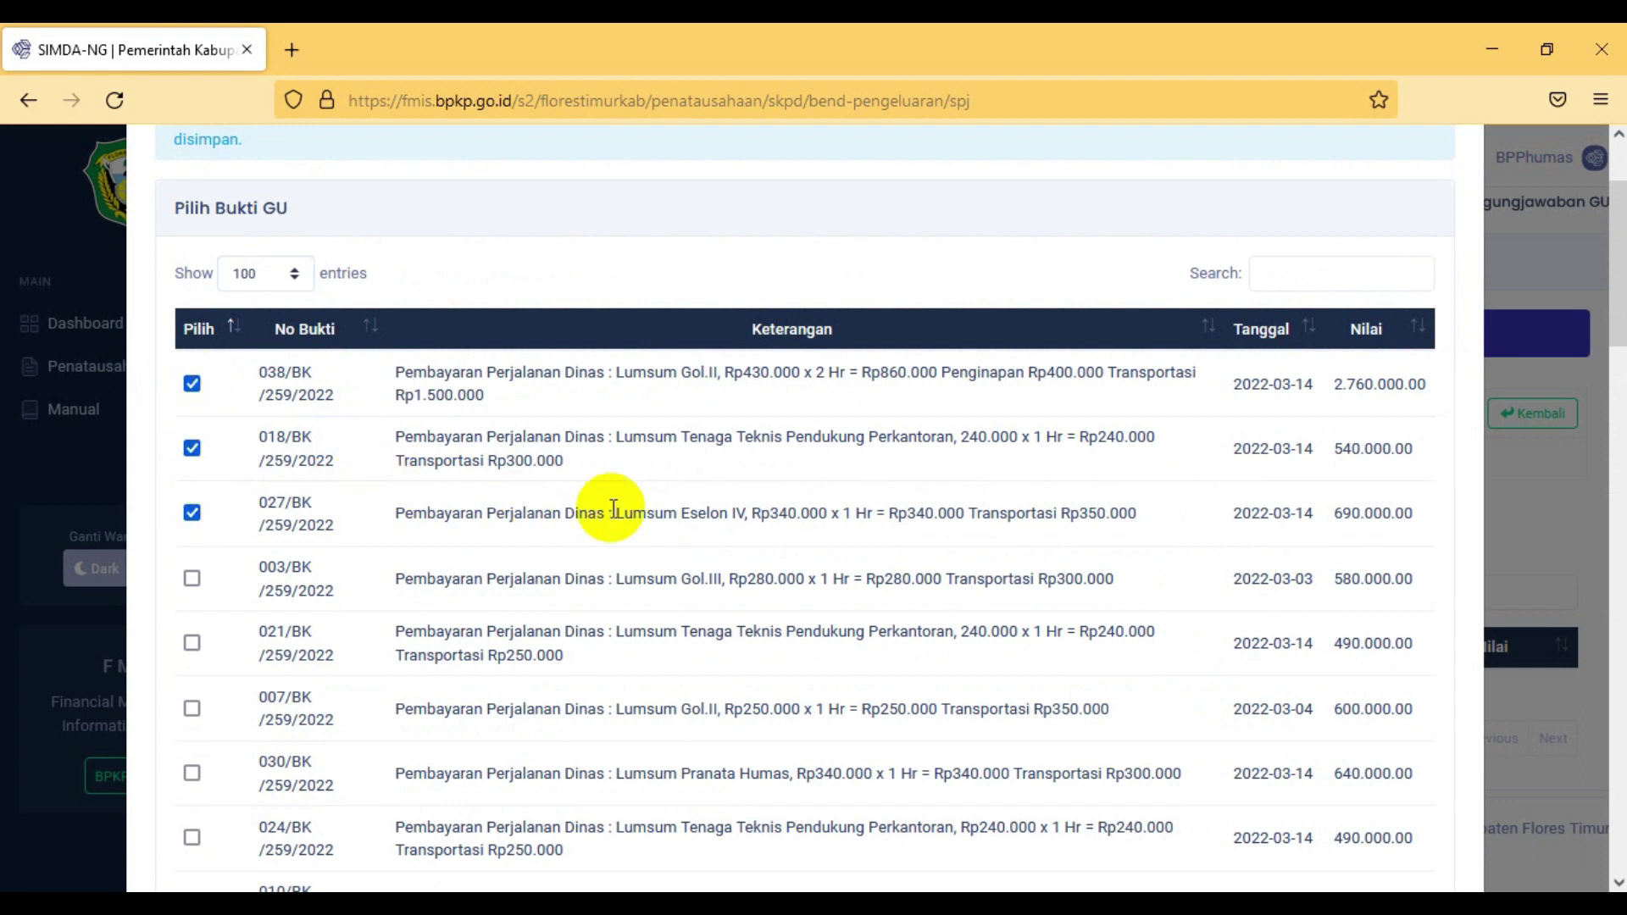
scroll(628, 530, down, 15)
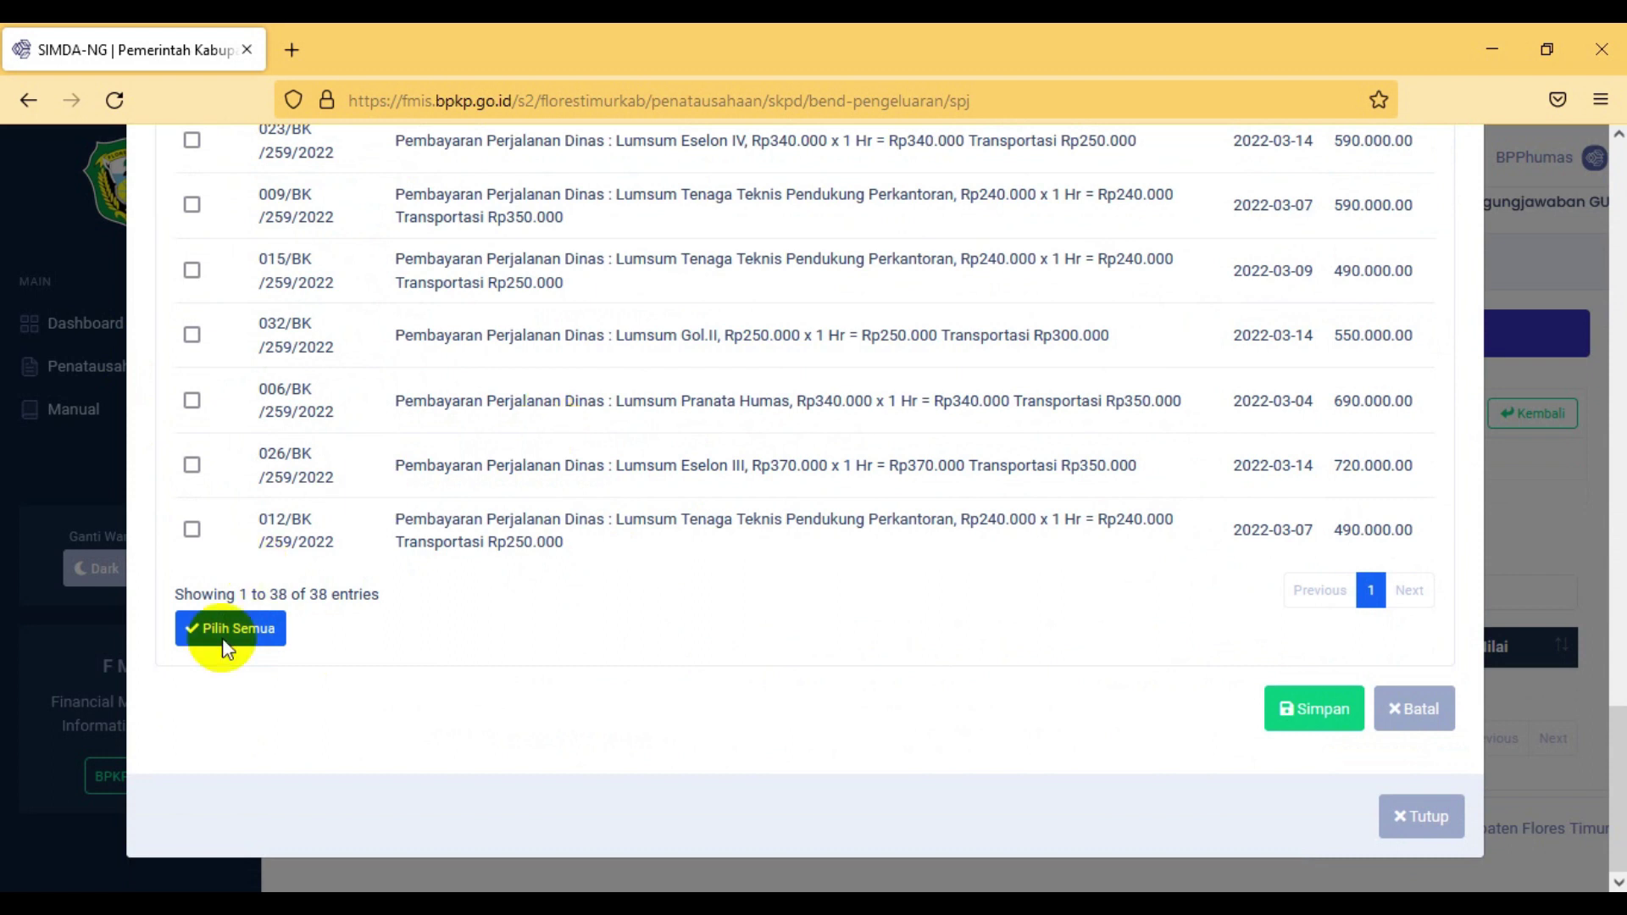
click(264, 636)
scroll(1153, 597, up, 10)
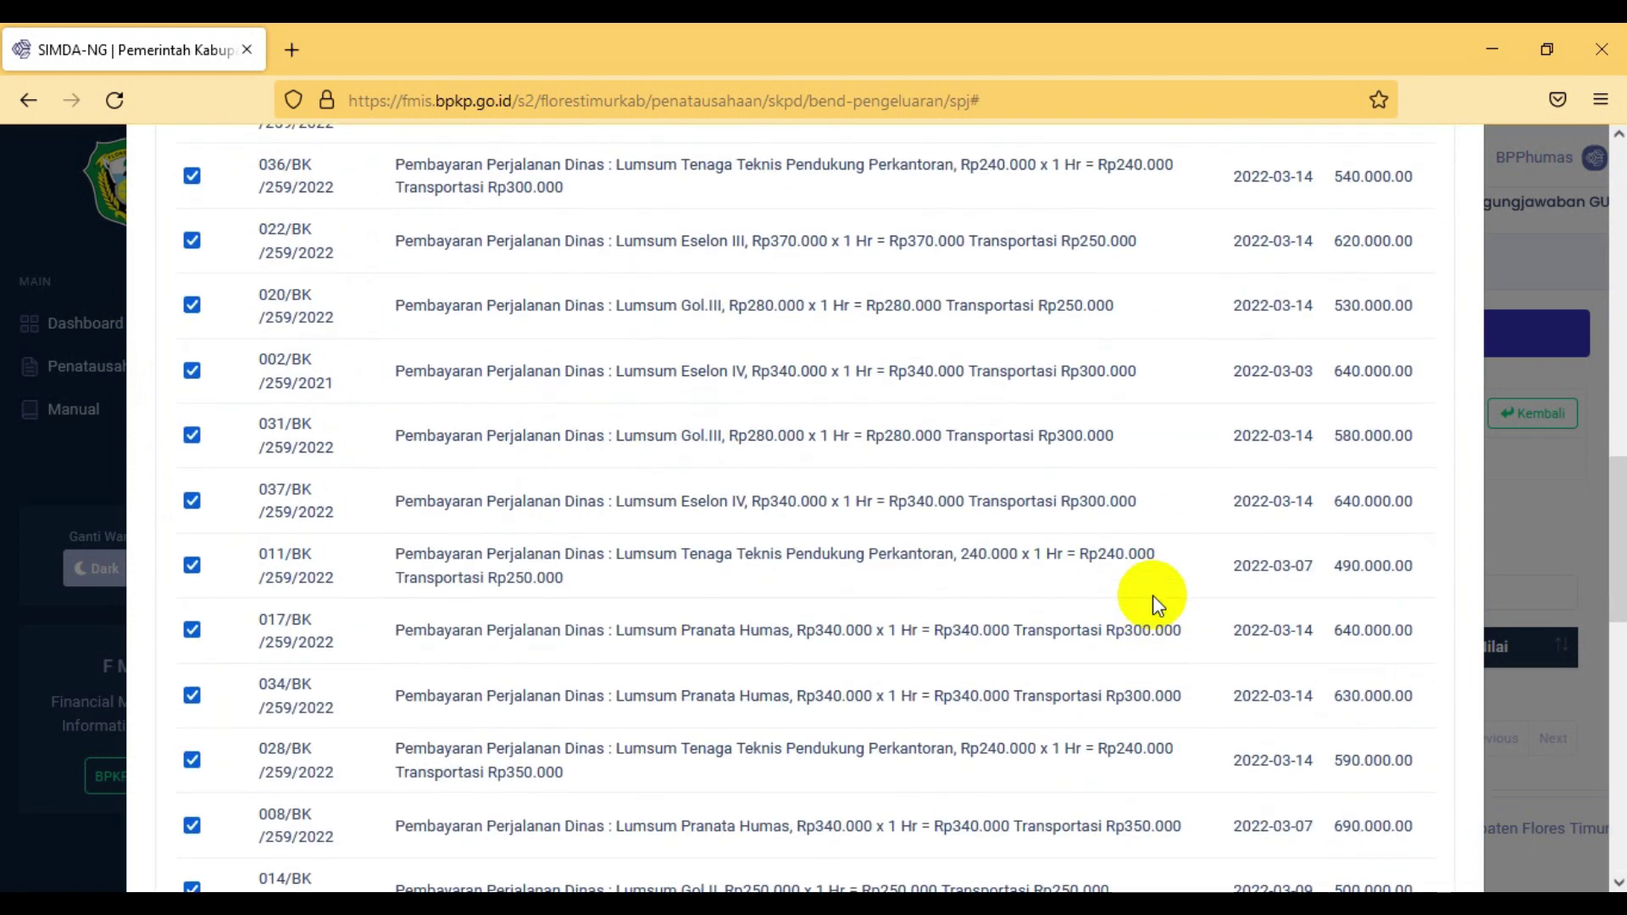
scroll(1153, 595, up, 5)
scroll(1153, 595, down, 15)
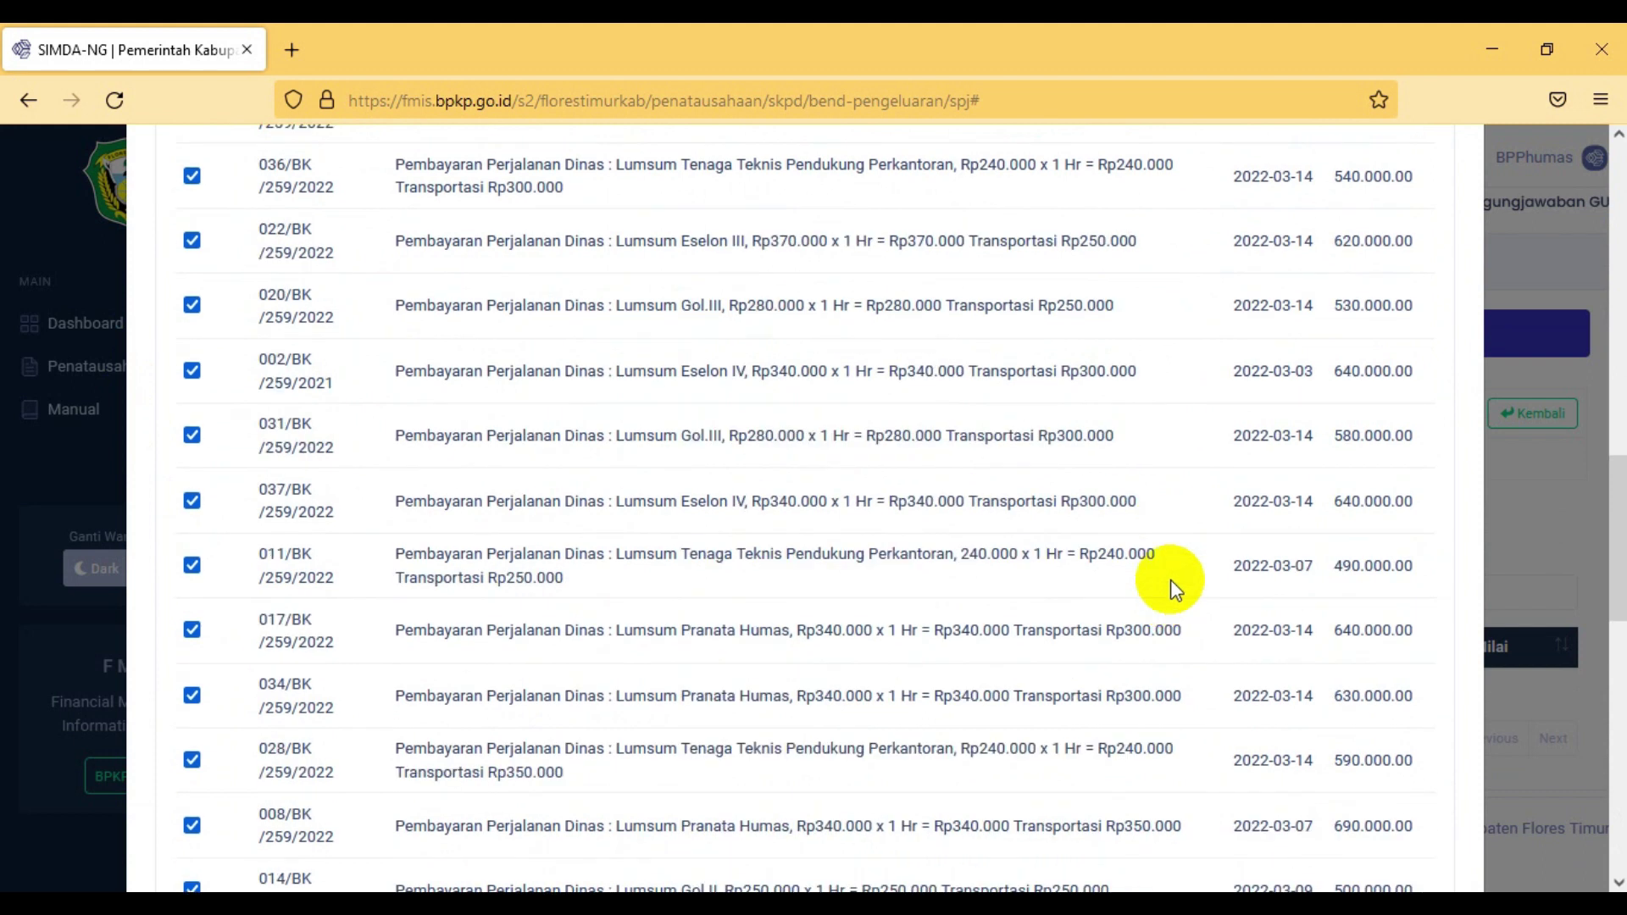
scroll(1178, 617, down, 2)
click(1313, 707)
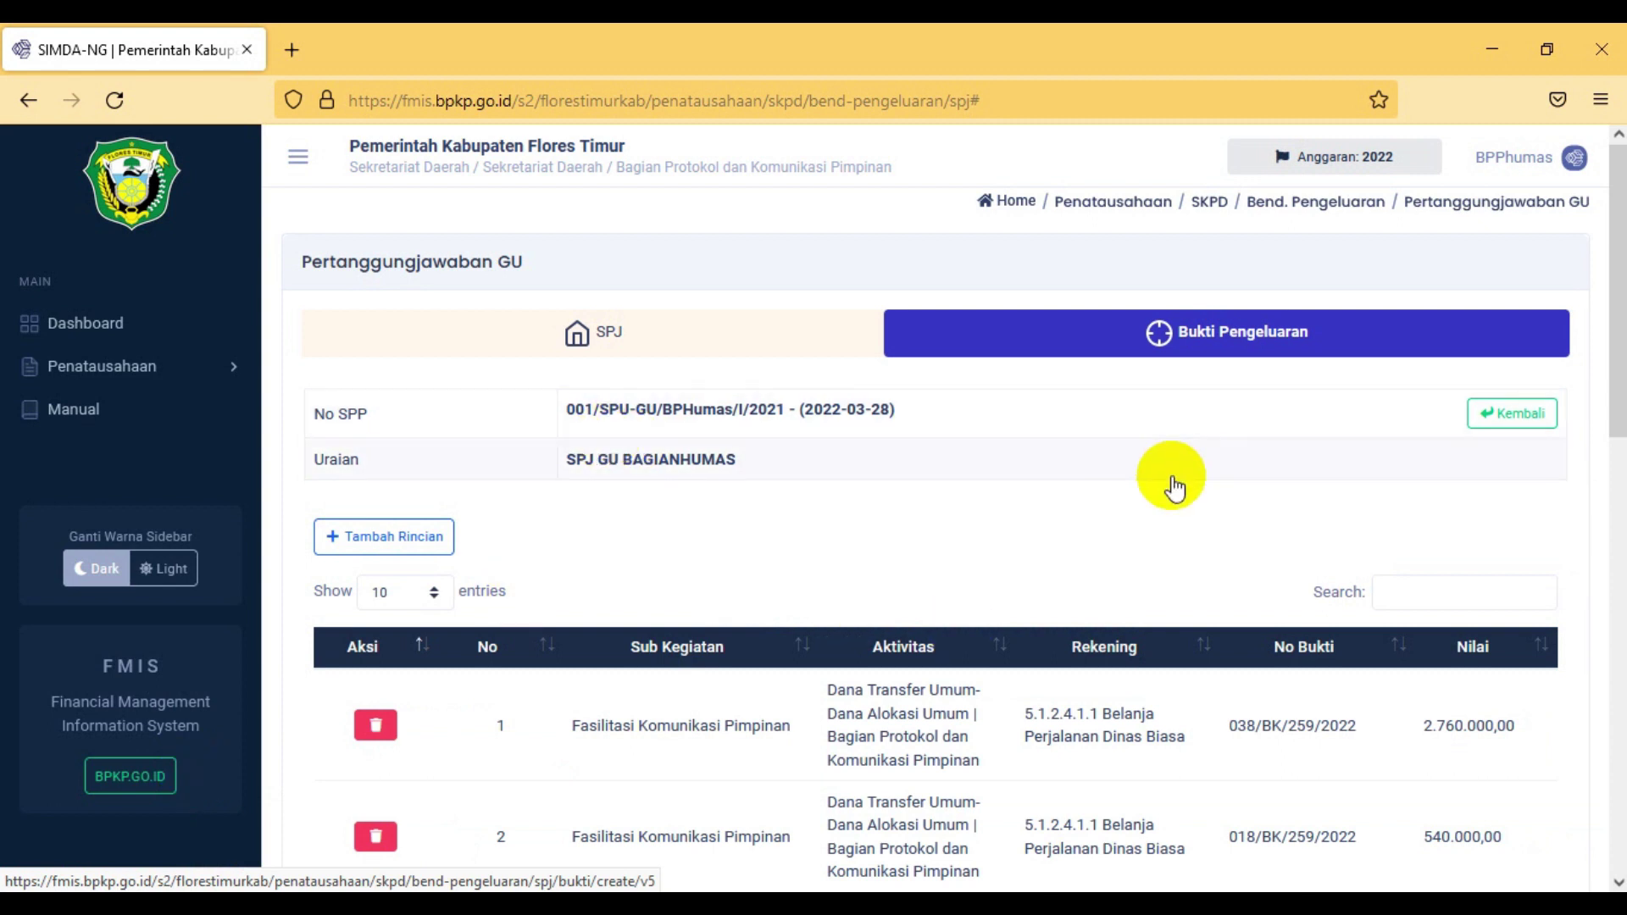
Step: Return to the SPJ list and change the status of 001/SPU-GU/BPHumas/I/2021 to final
click(623, 334)
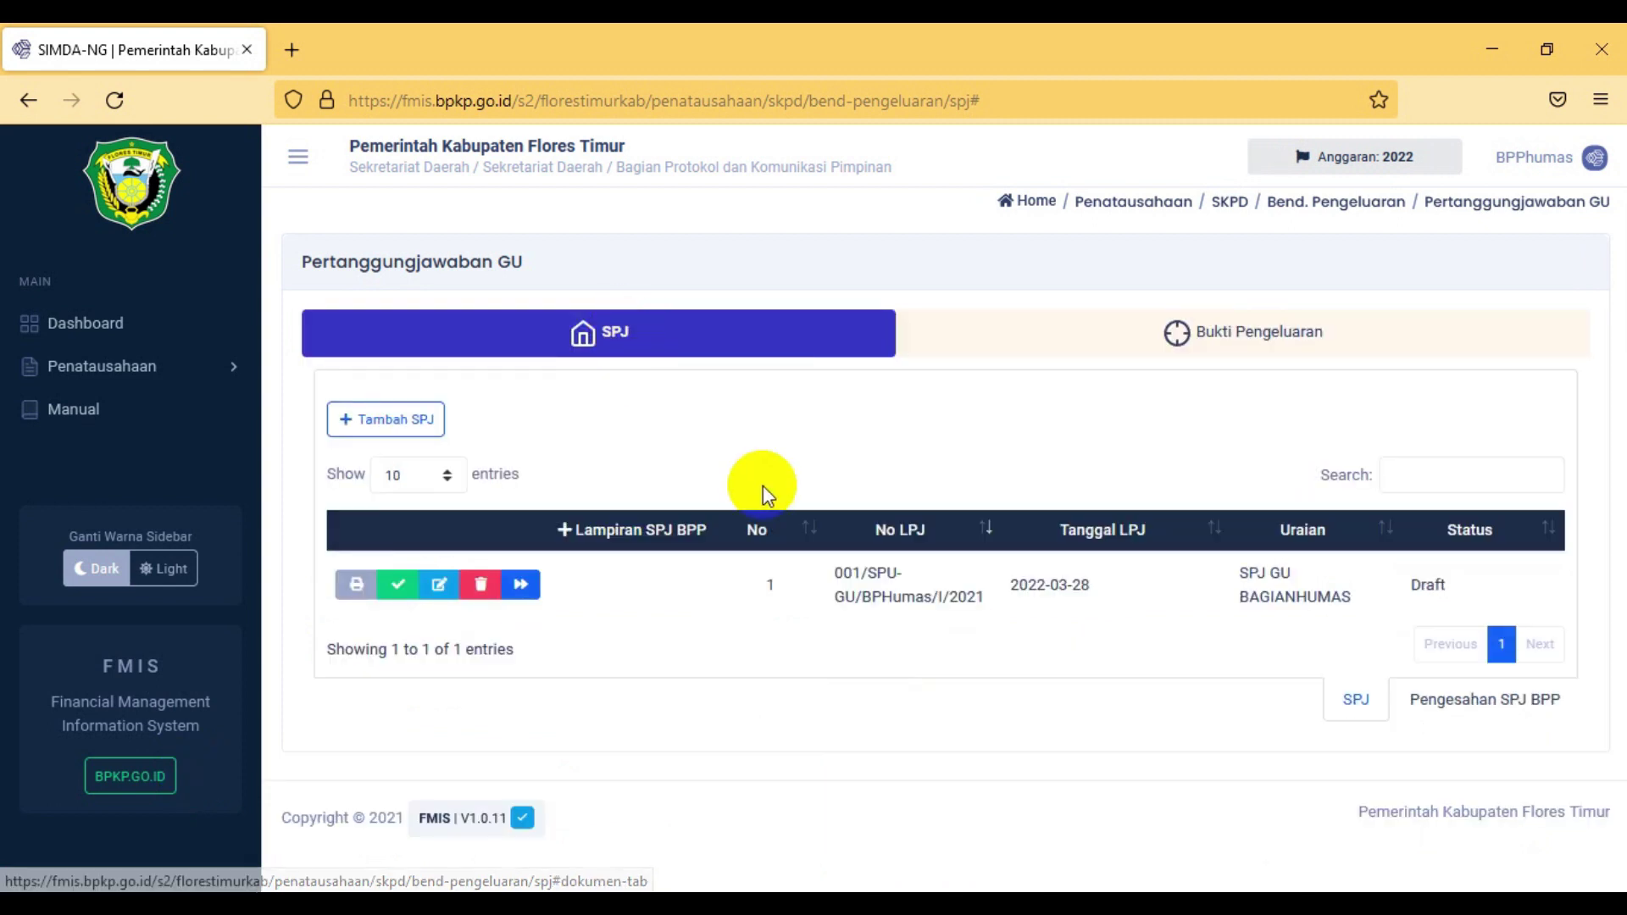
click(413, 603)
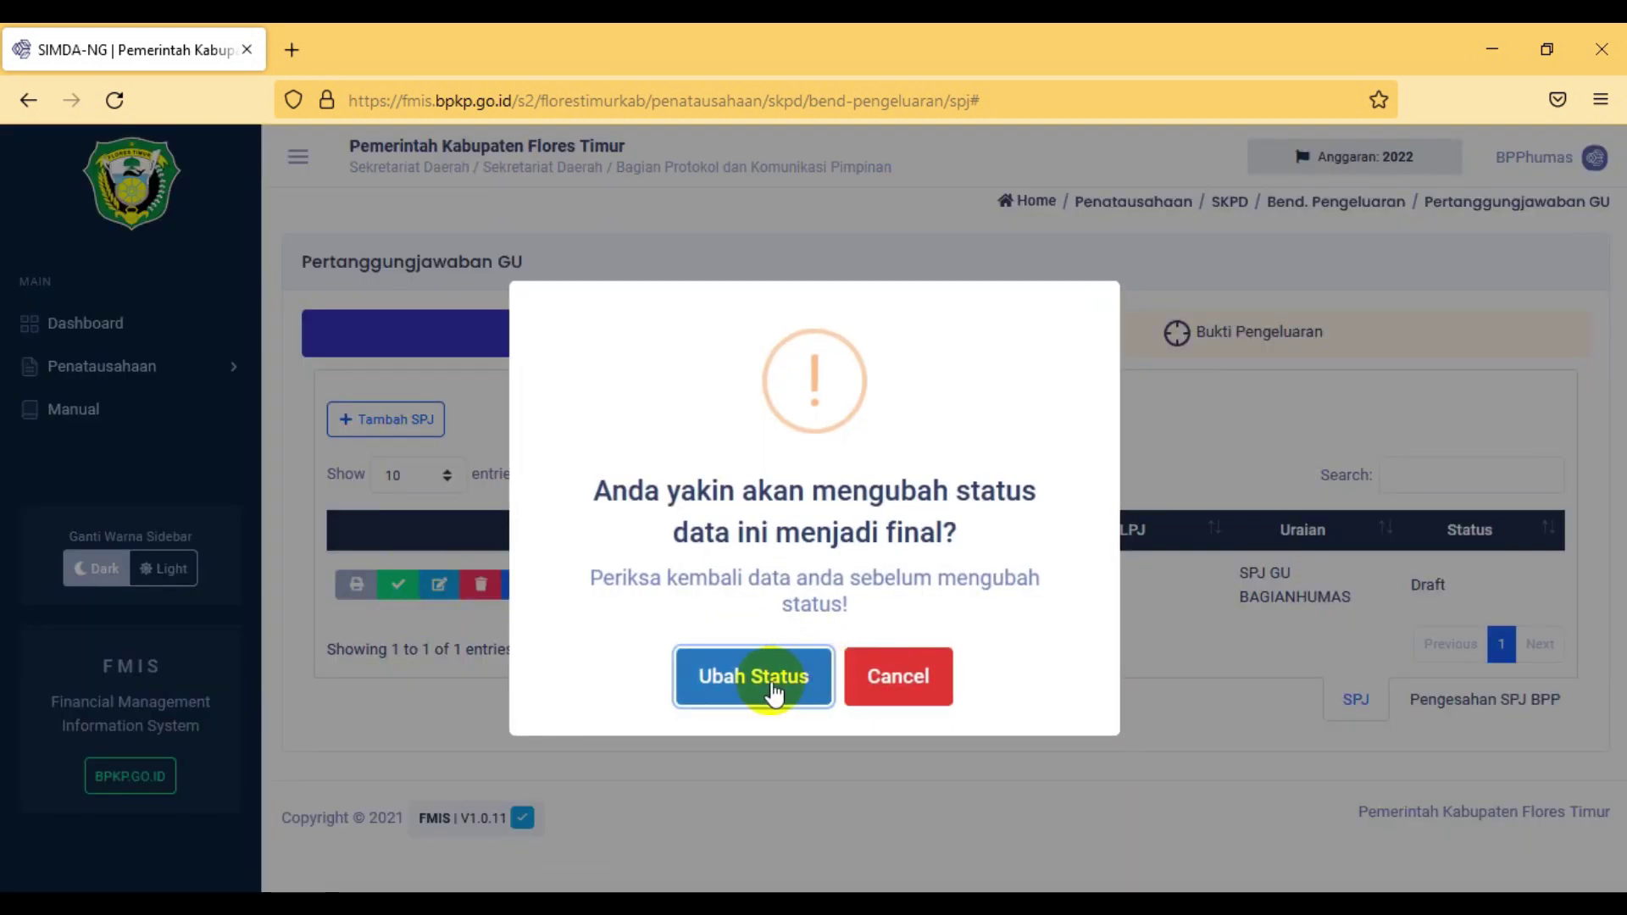
click(746, 678)
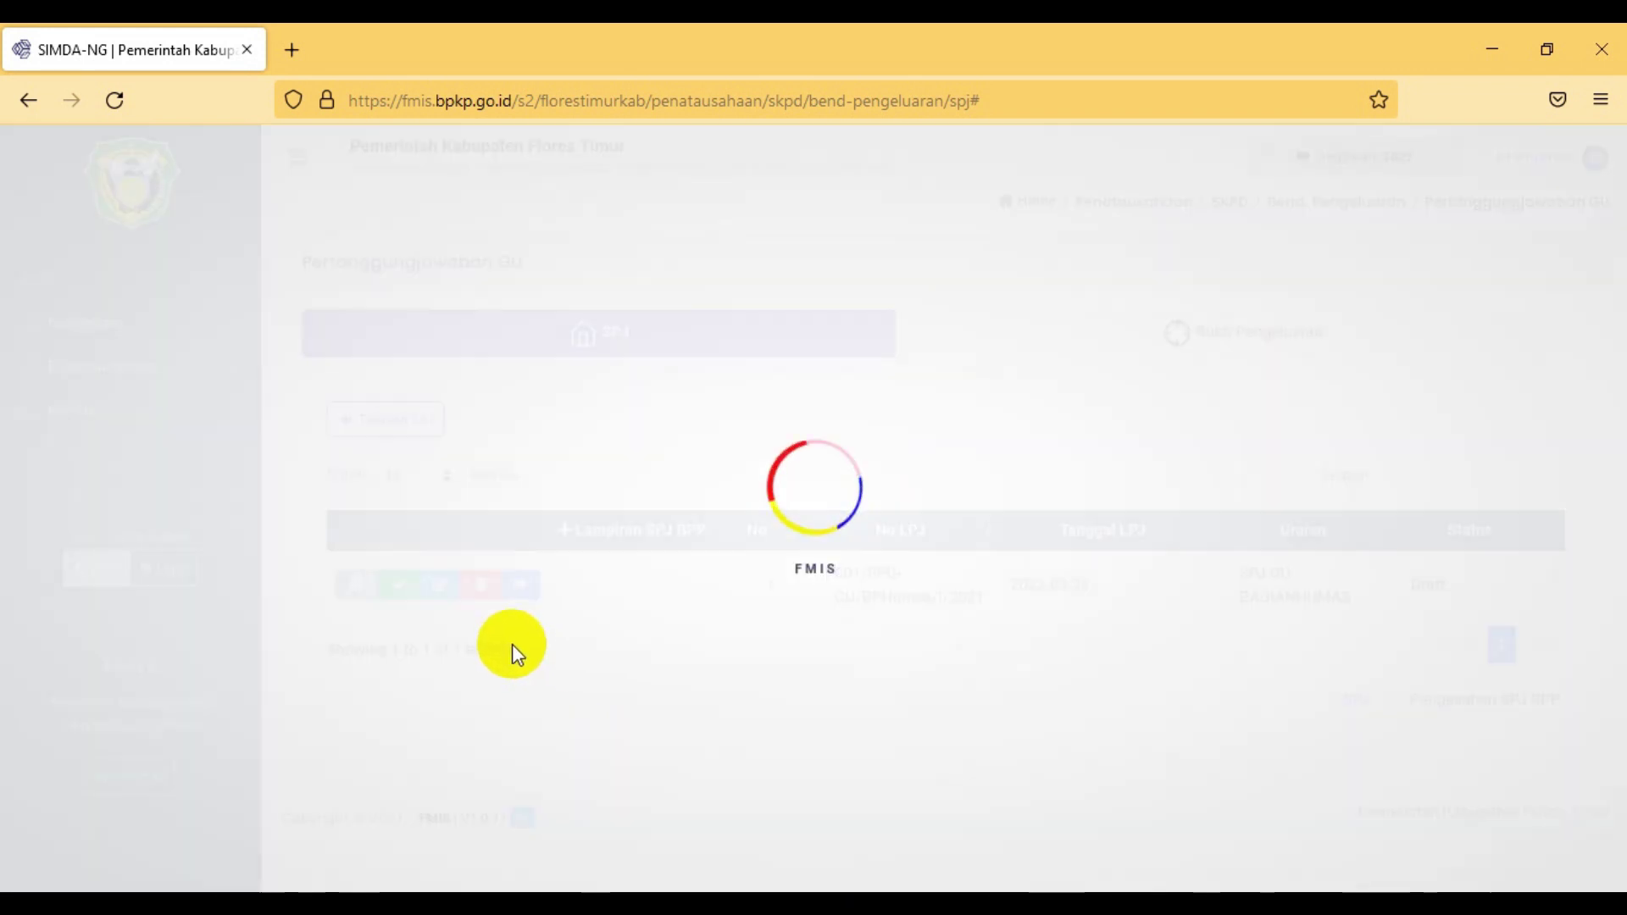
double_click(1419, 594)
Step: Print the finalised SPJ, open the downloaded doc(2).pdf in Nitro Pro and review both pages of the report
click(371, 598)
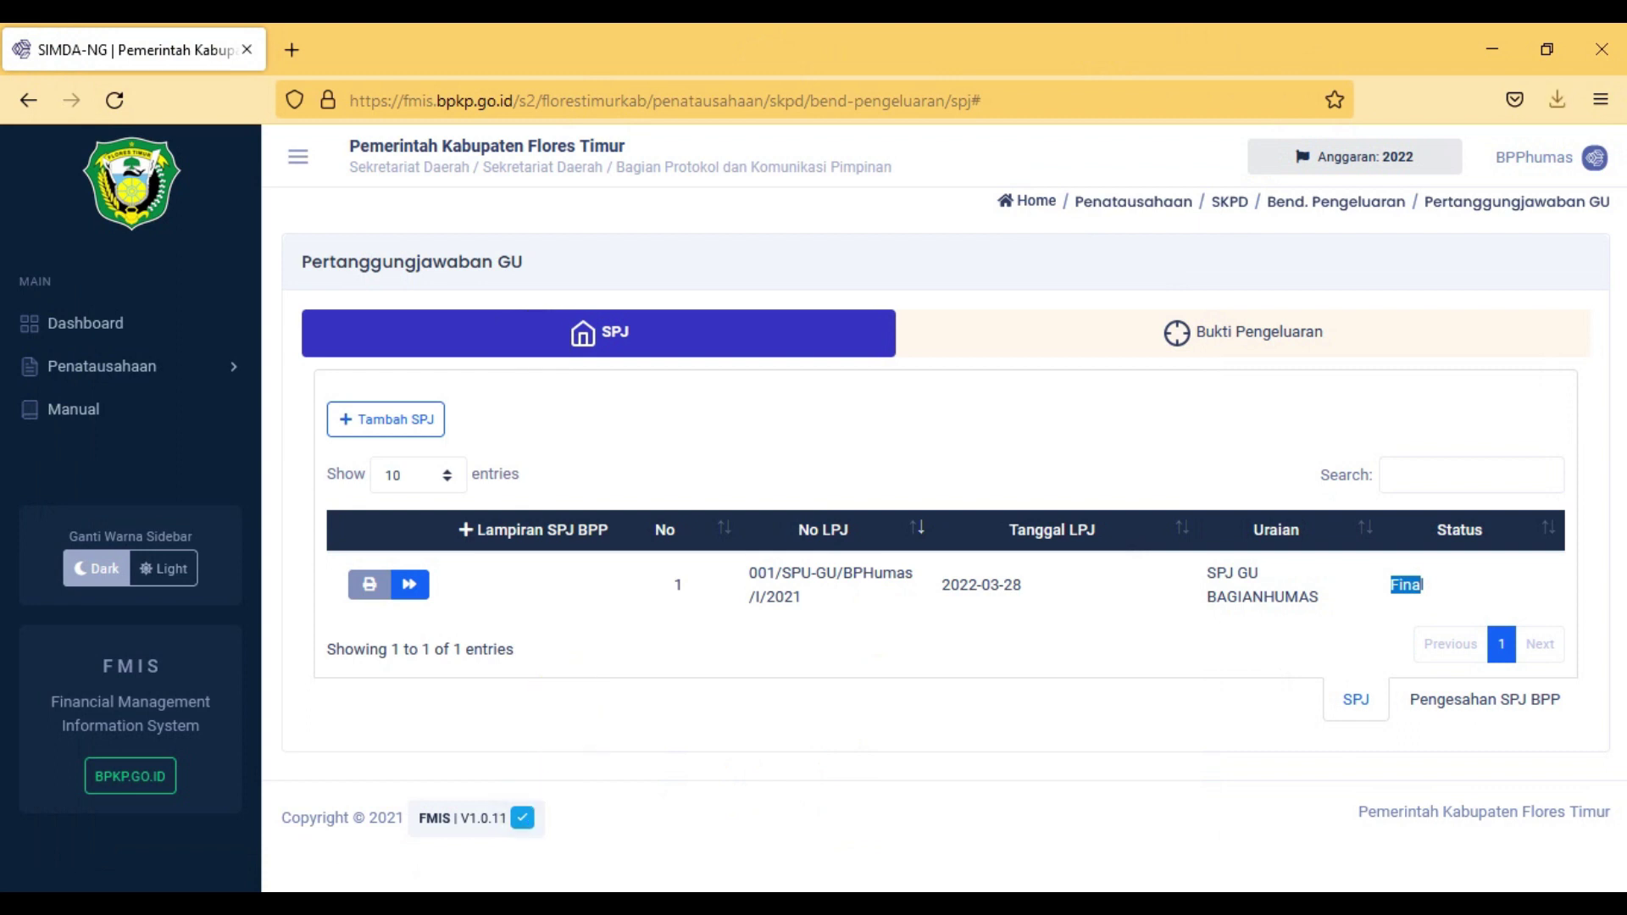
key(alt+Tab)
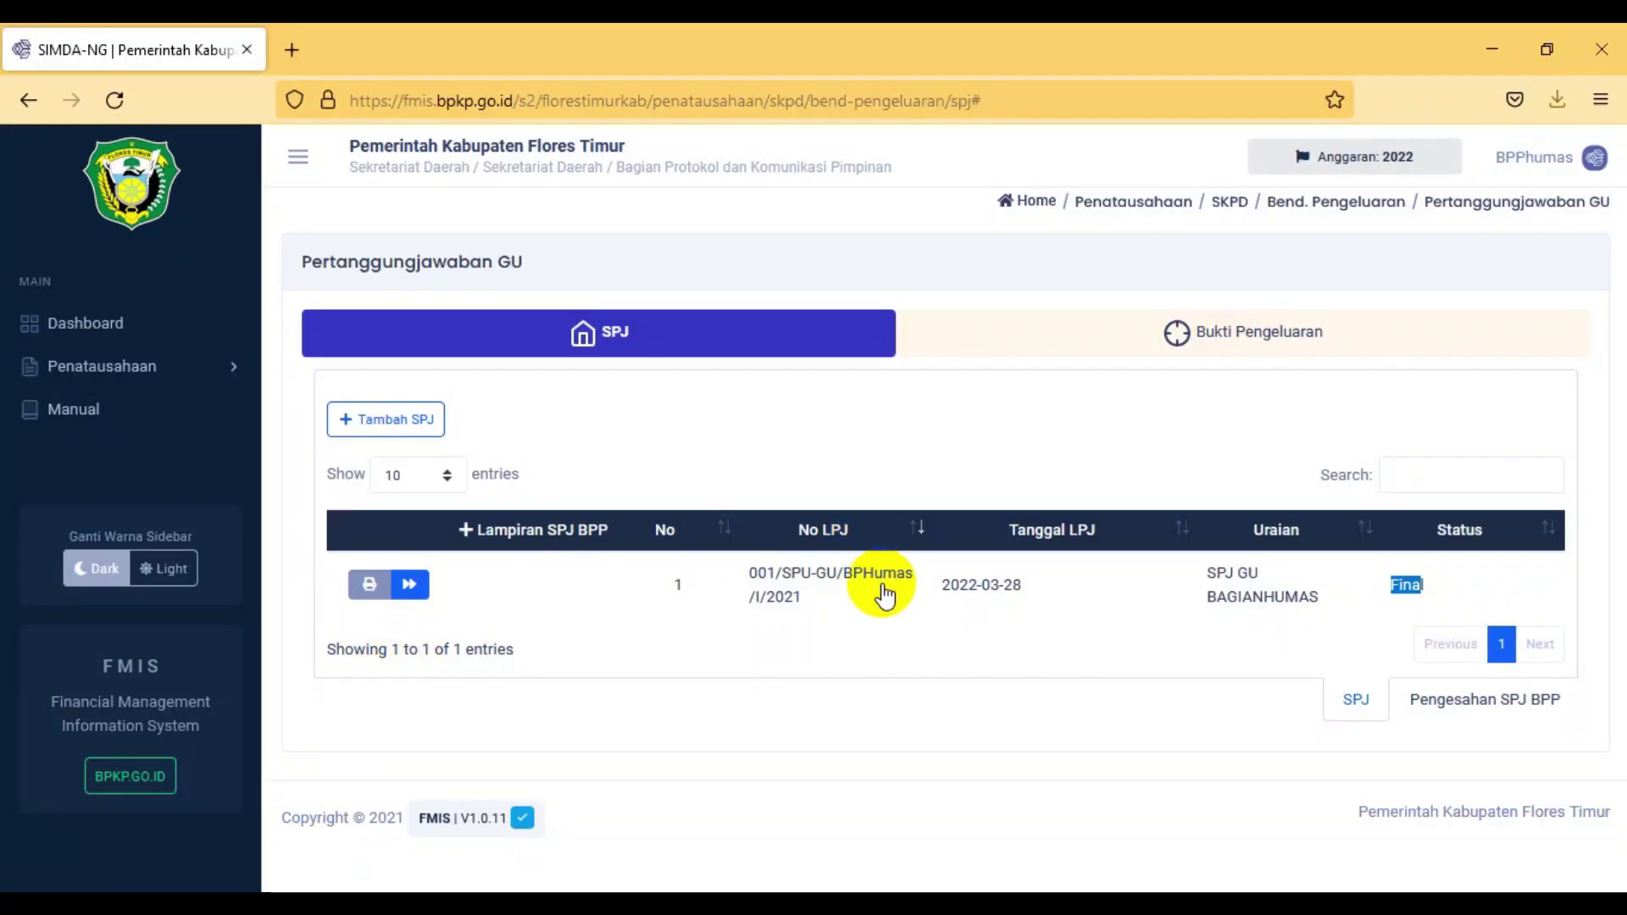
click(1558, 99)
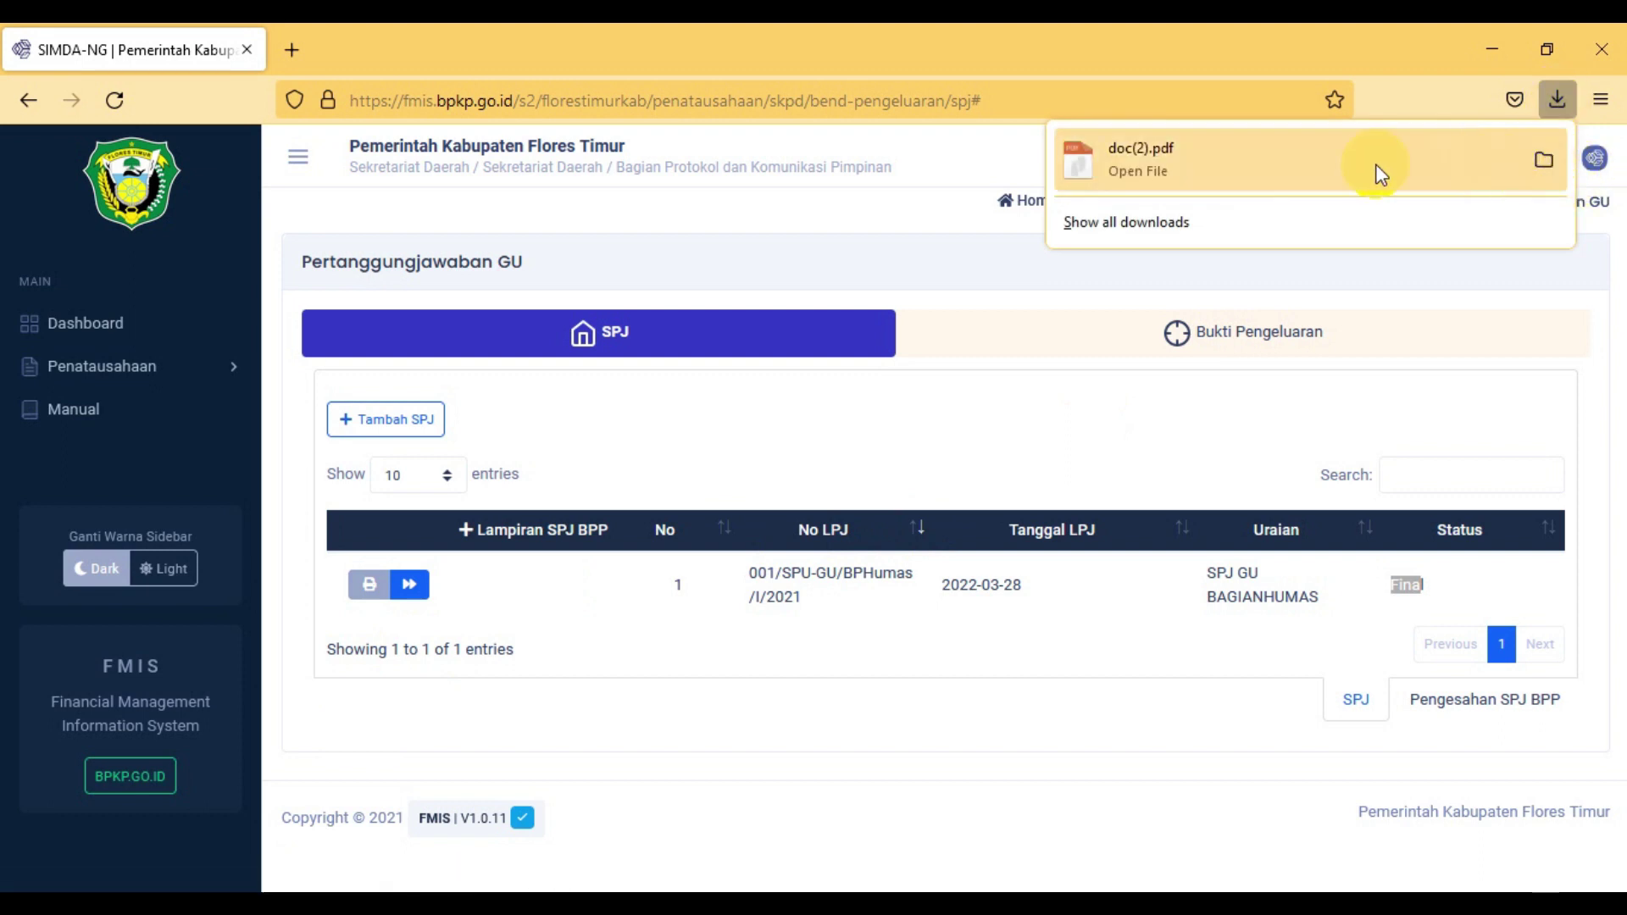
click(1126, 175)
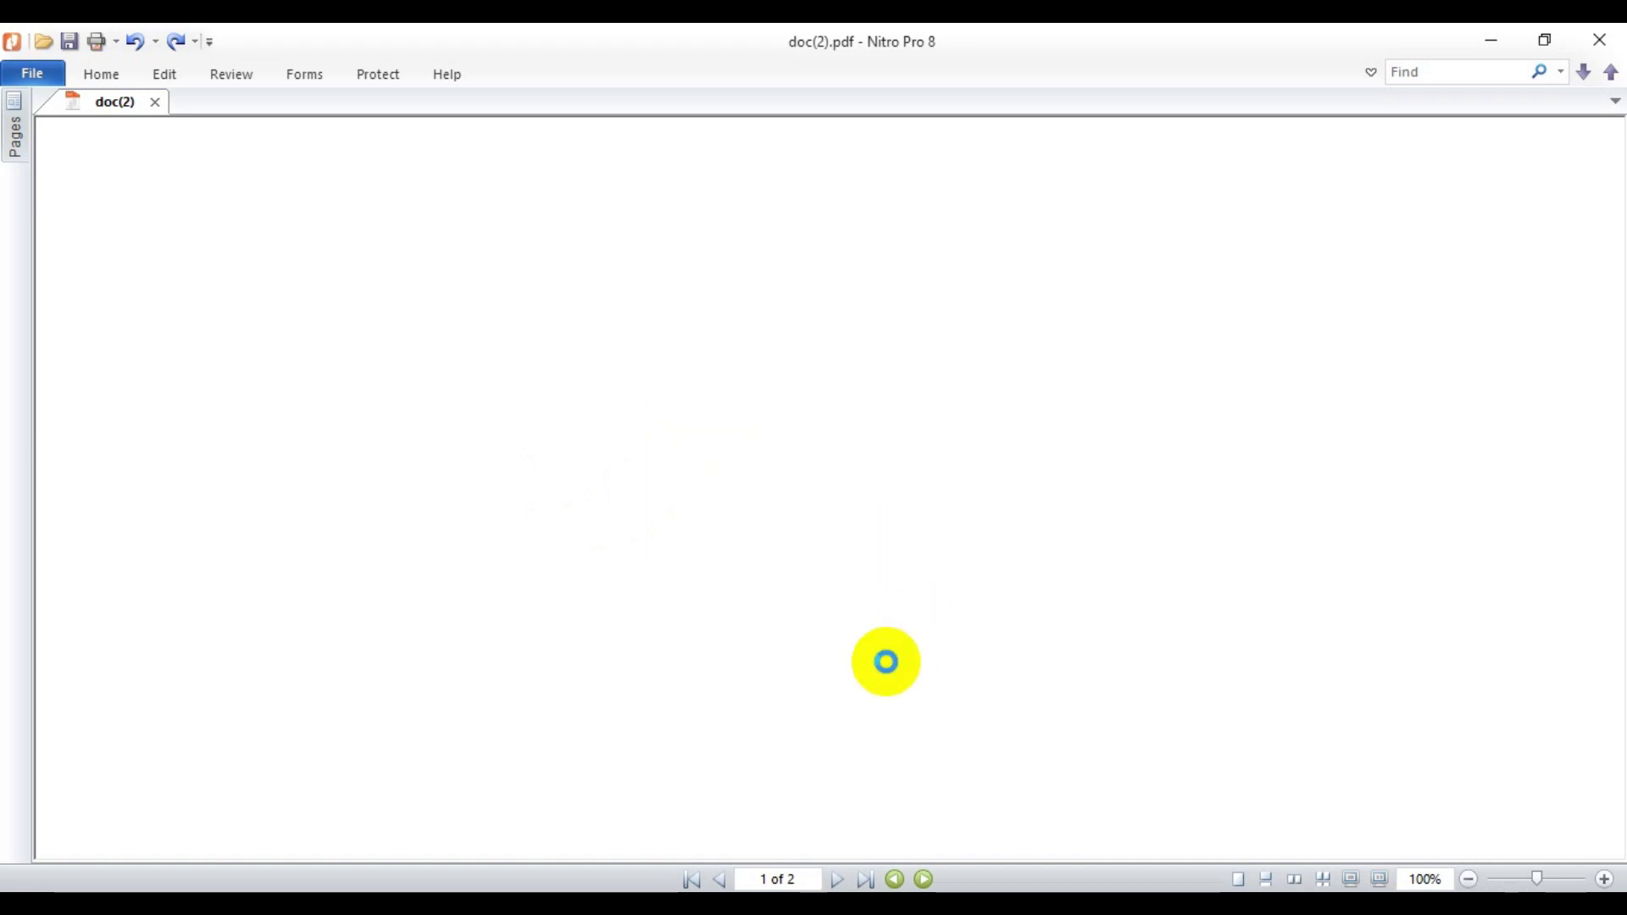
scroll(843, 610, down, 1)
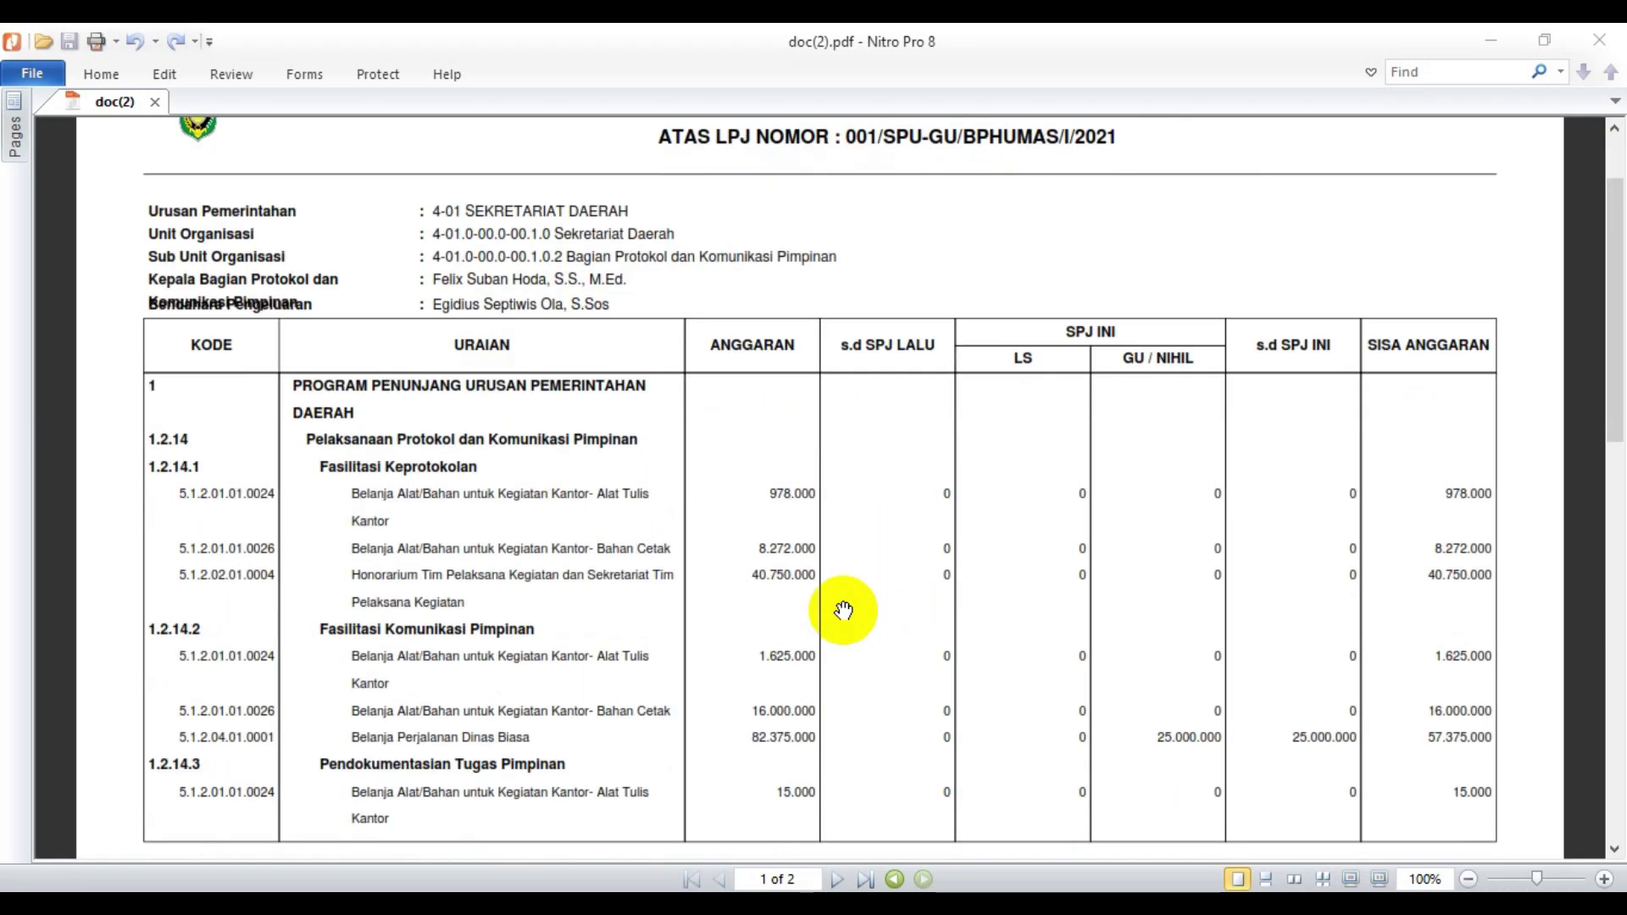
scroll(844, 611, down, 2)
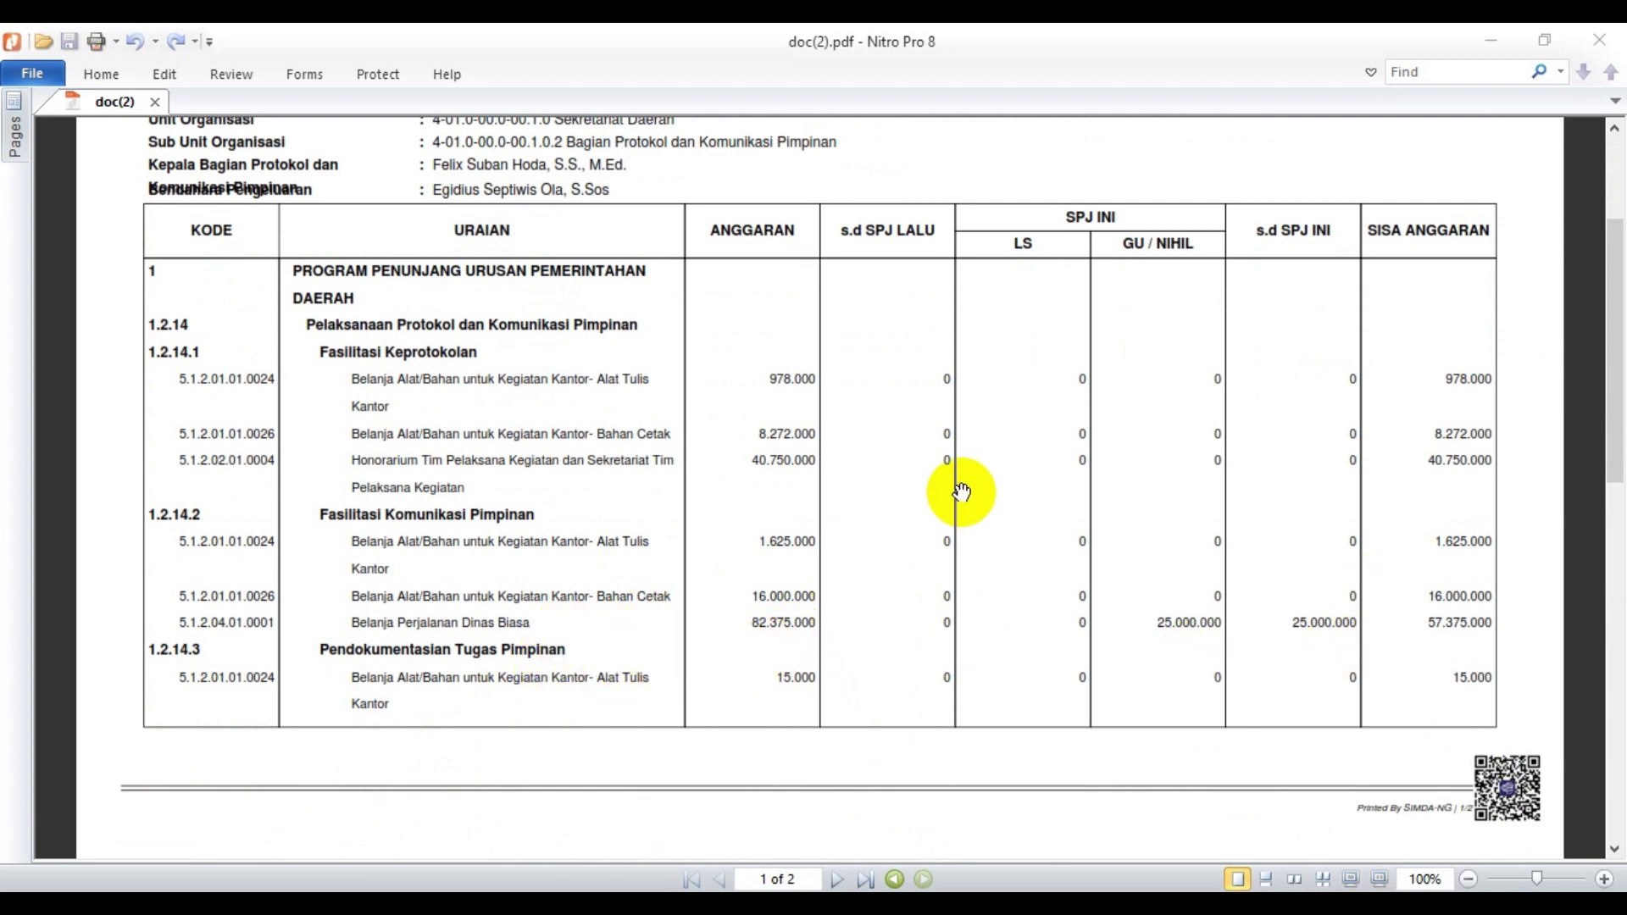
scroll(1004, 505, down, 10)
scroll(1001, 503, up, 10)
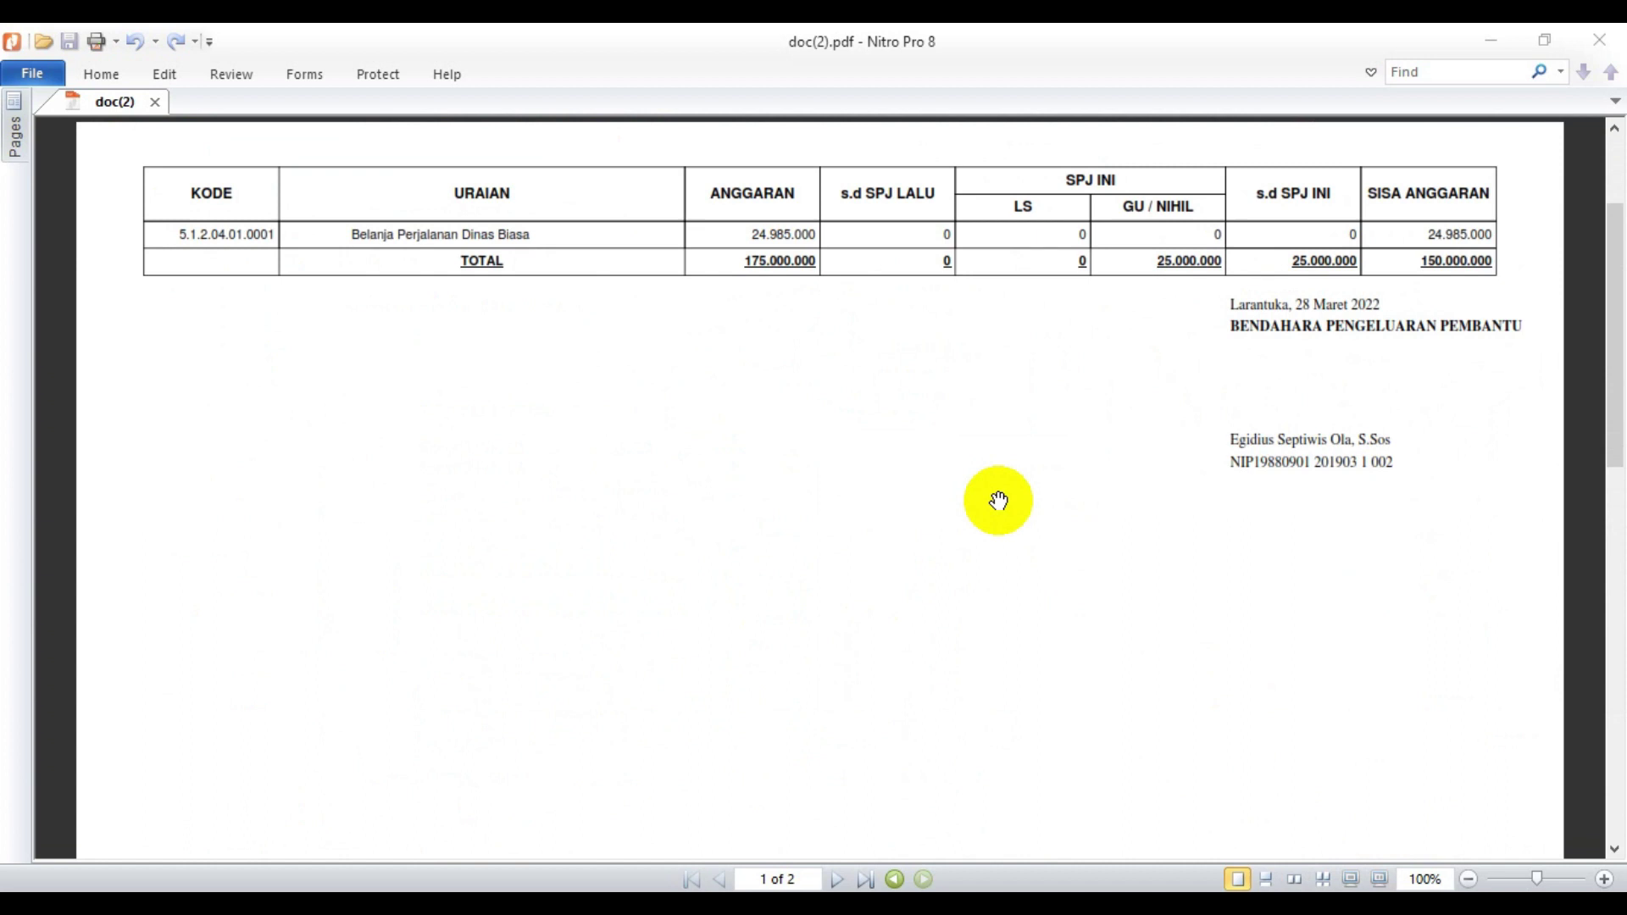
Step: Check the totals and signature block in the downloaded SPJ report, close the PDF and return to the browser
scroll(999, 500, down, 10)
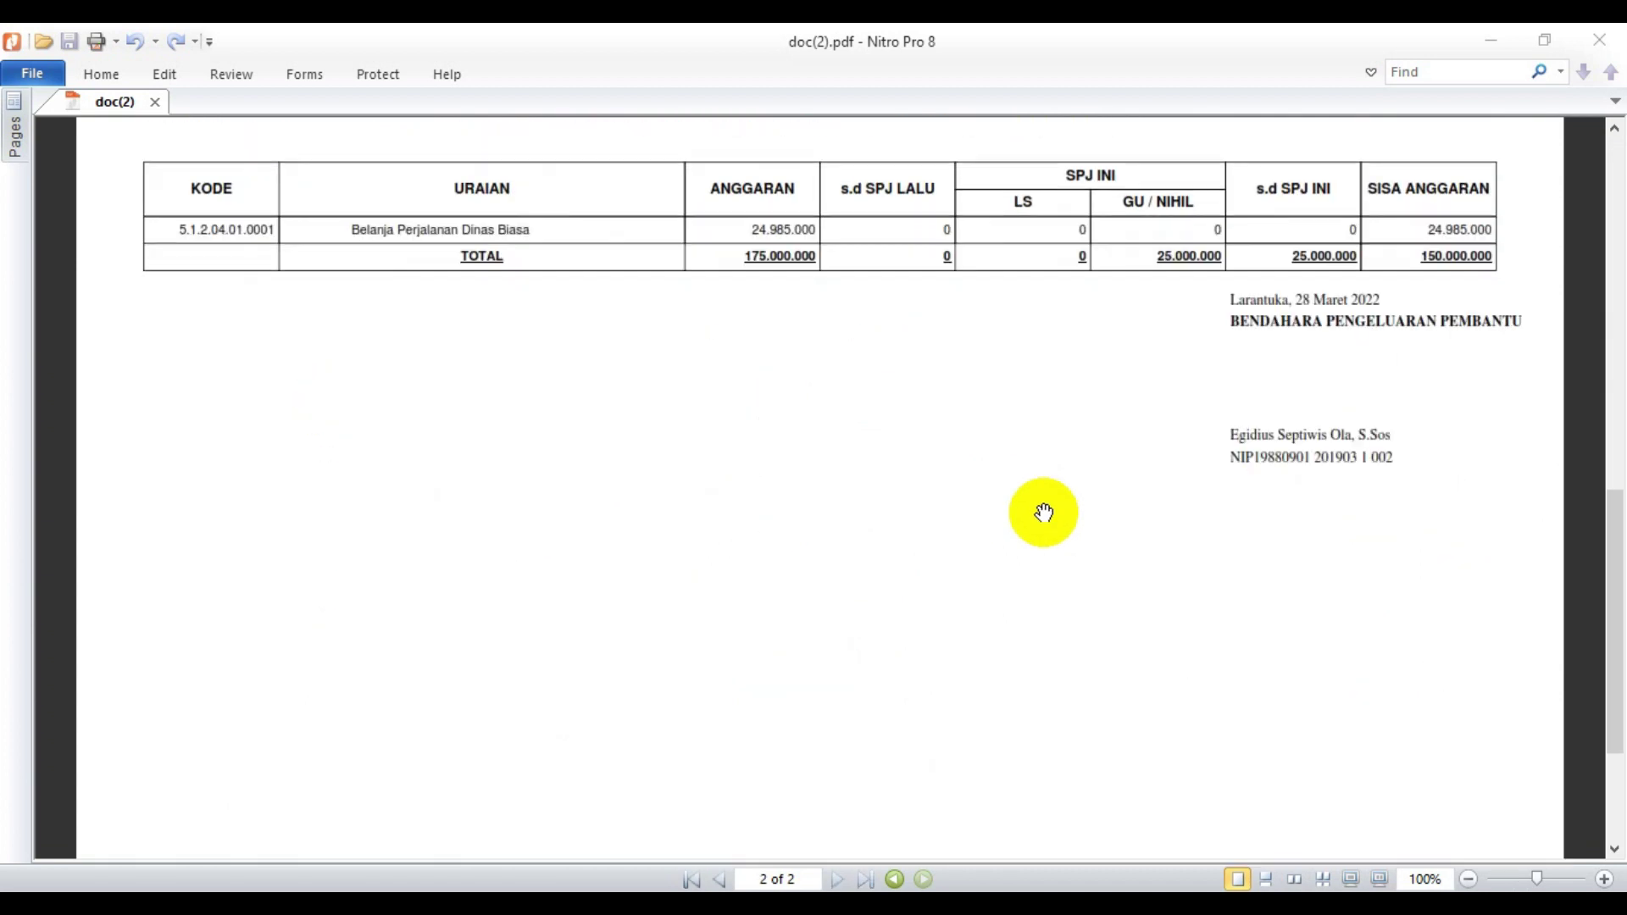
scroll(1288, 310, up, 10)
click(1599, 40)
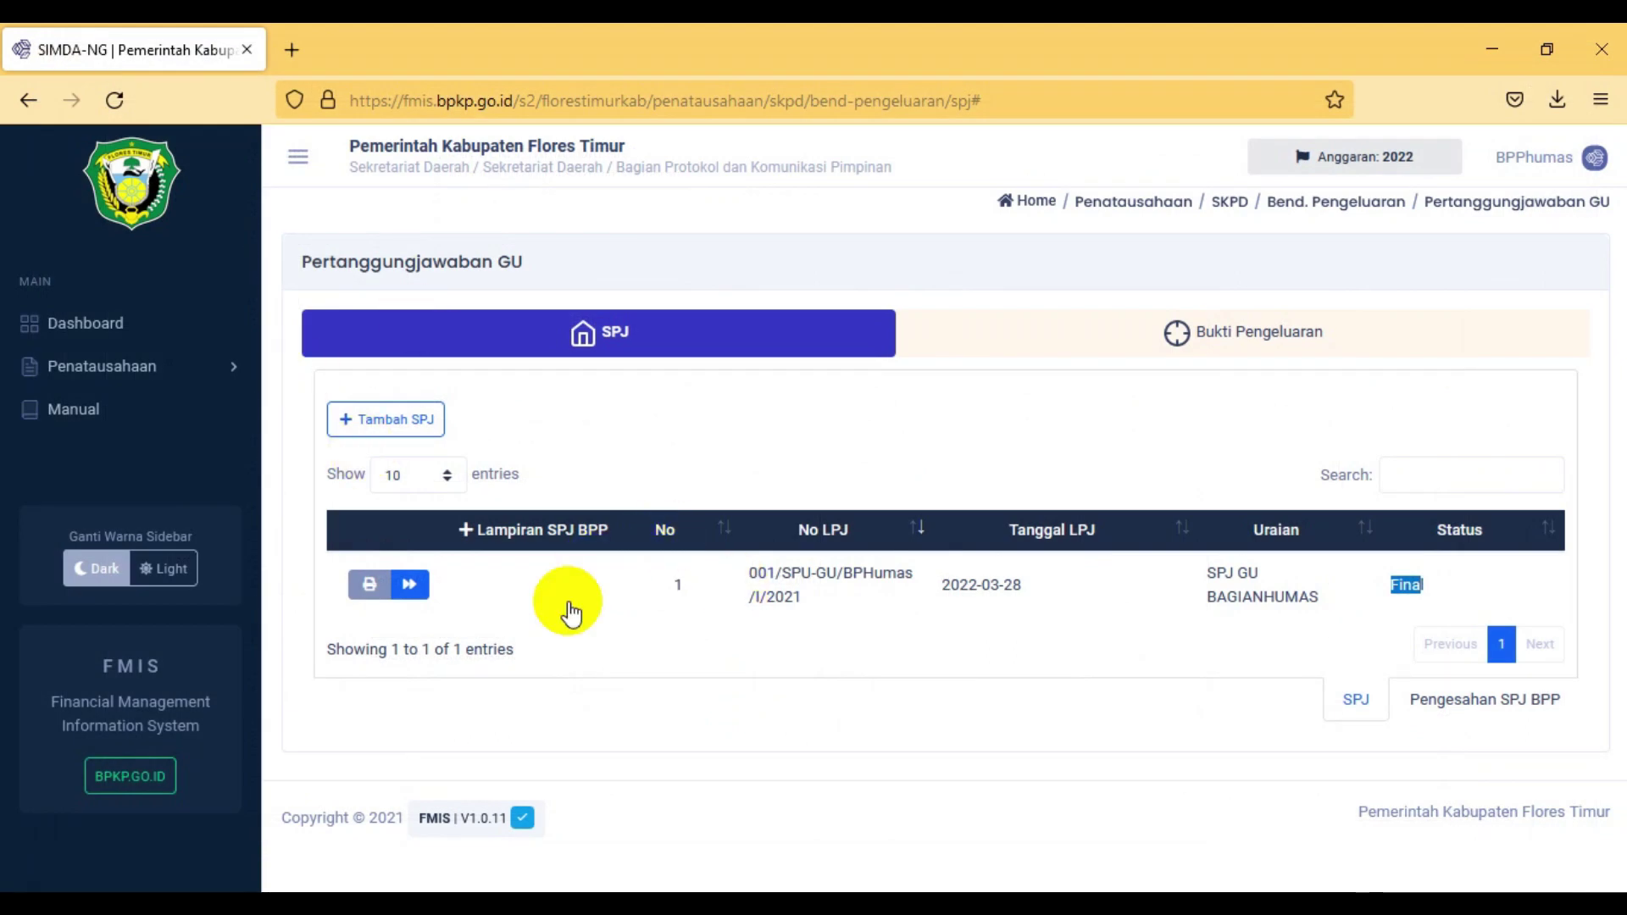
Step: Look through the treasurer and administration sections under SKPD for the SPJ approval page
click(227, 392)
click(227, 393)
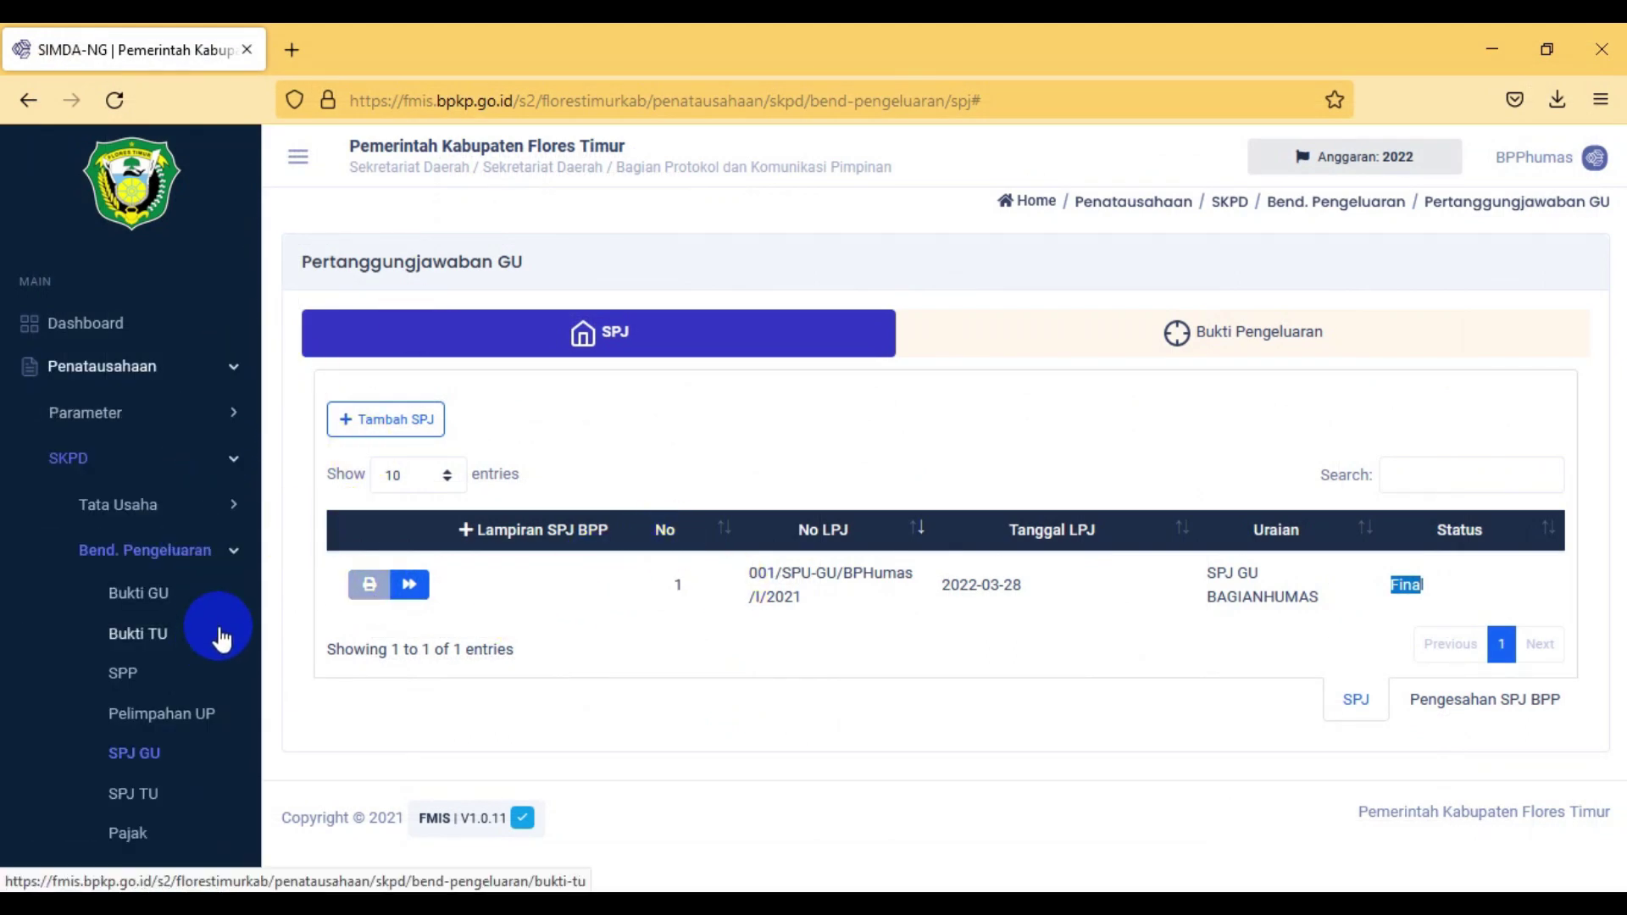
scroll(221, 637, down, 3)
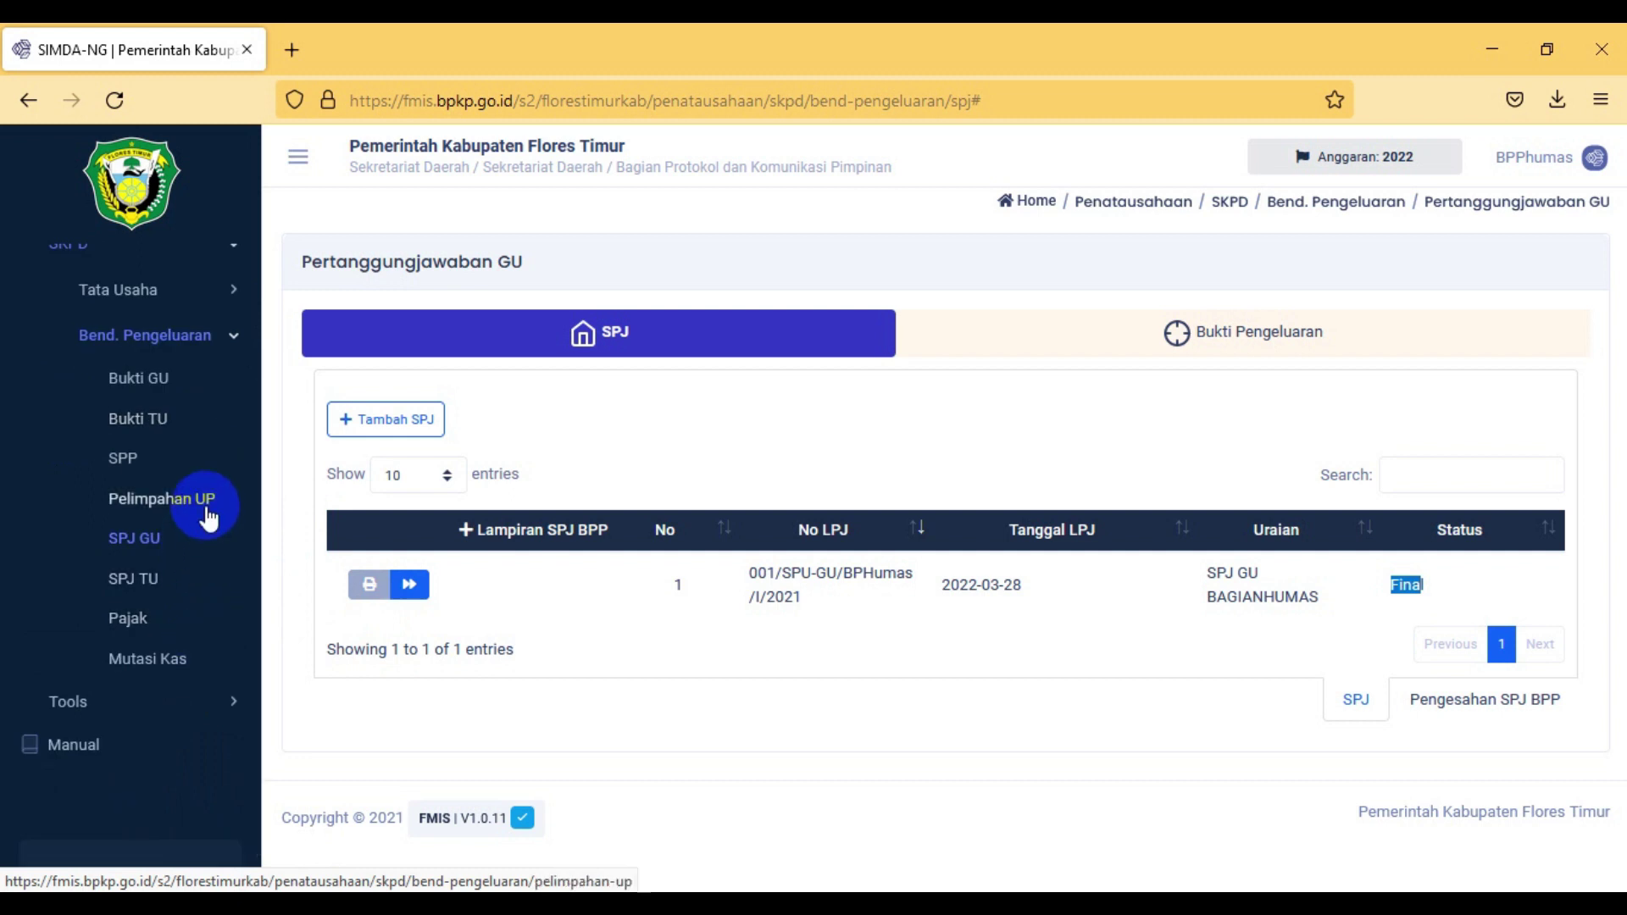
scroll(207, 518, up, 3)
click(230, 553)
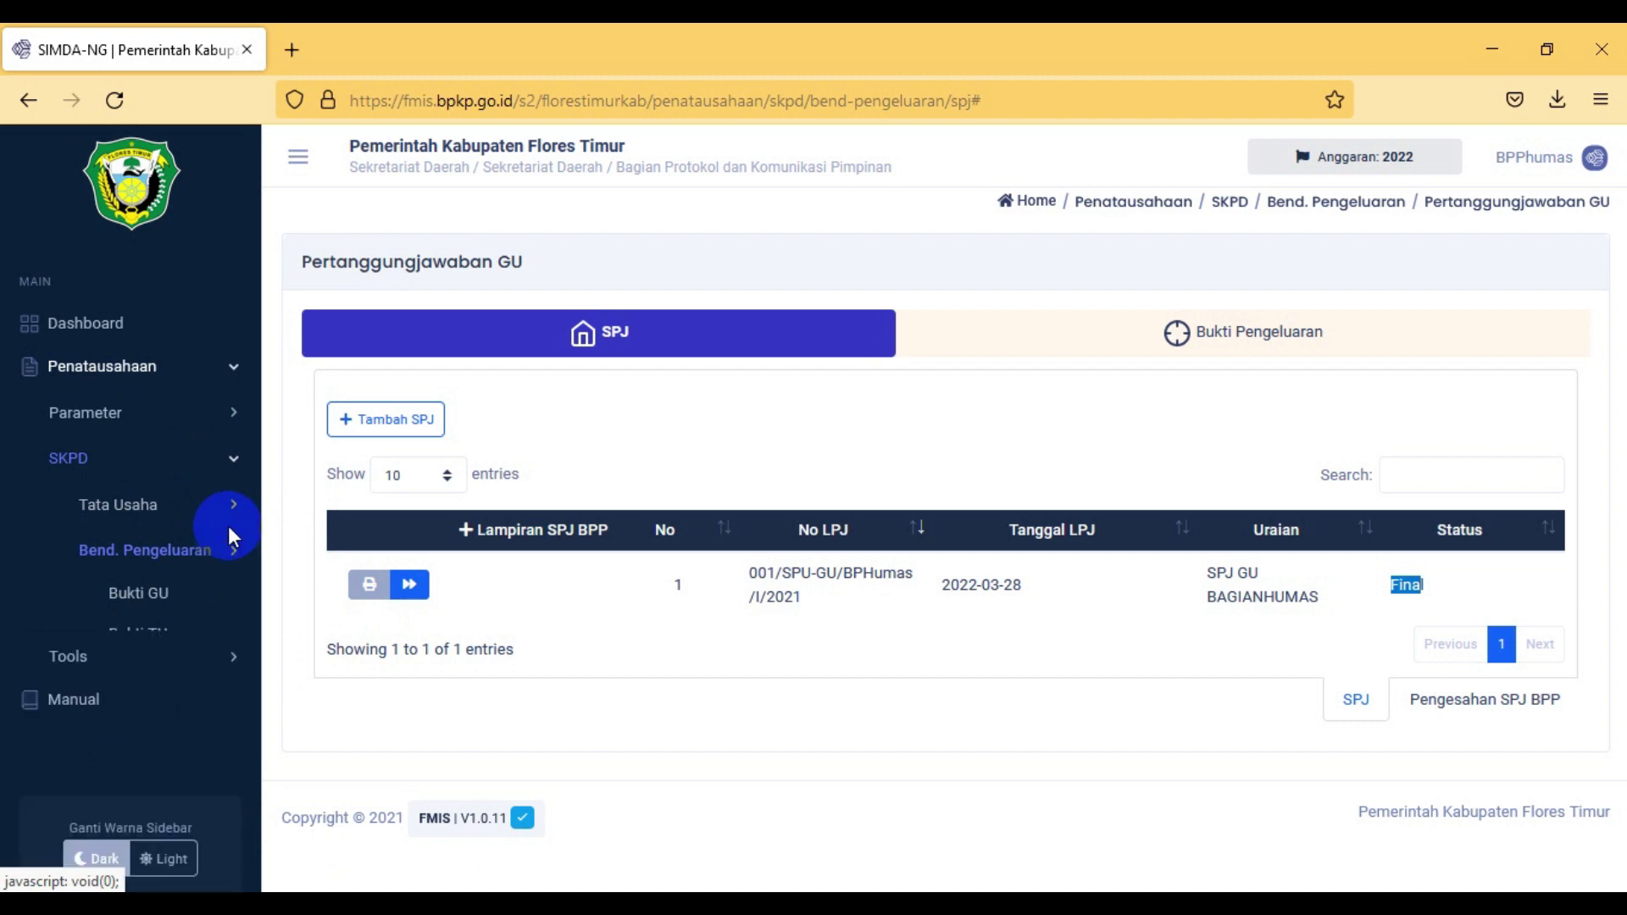
click(234, 509)
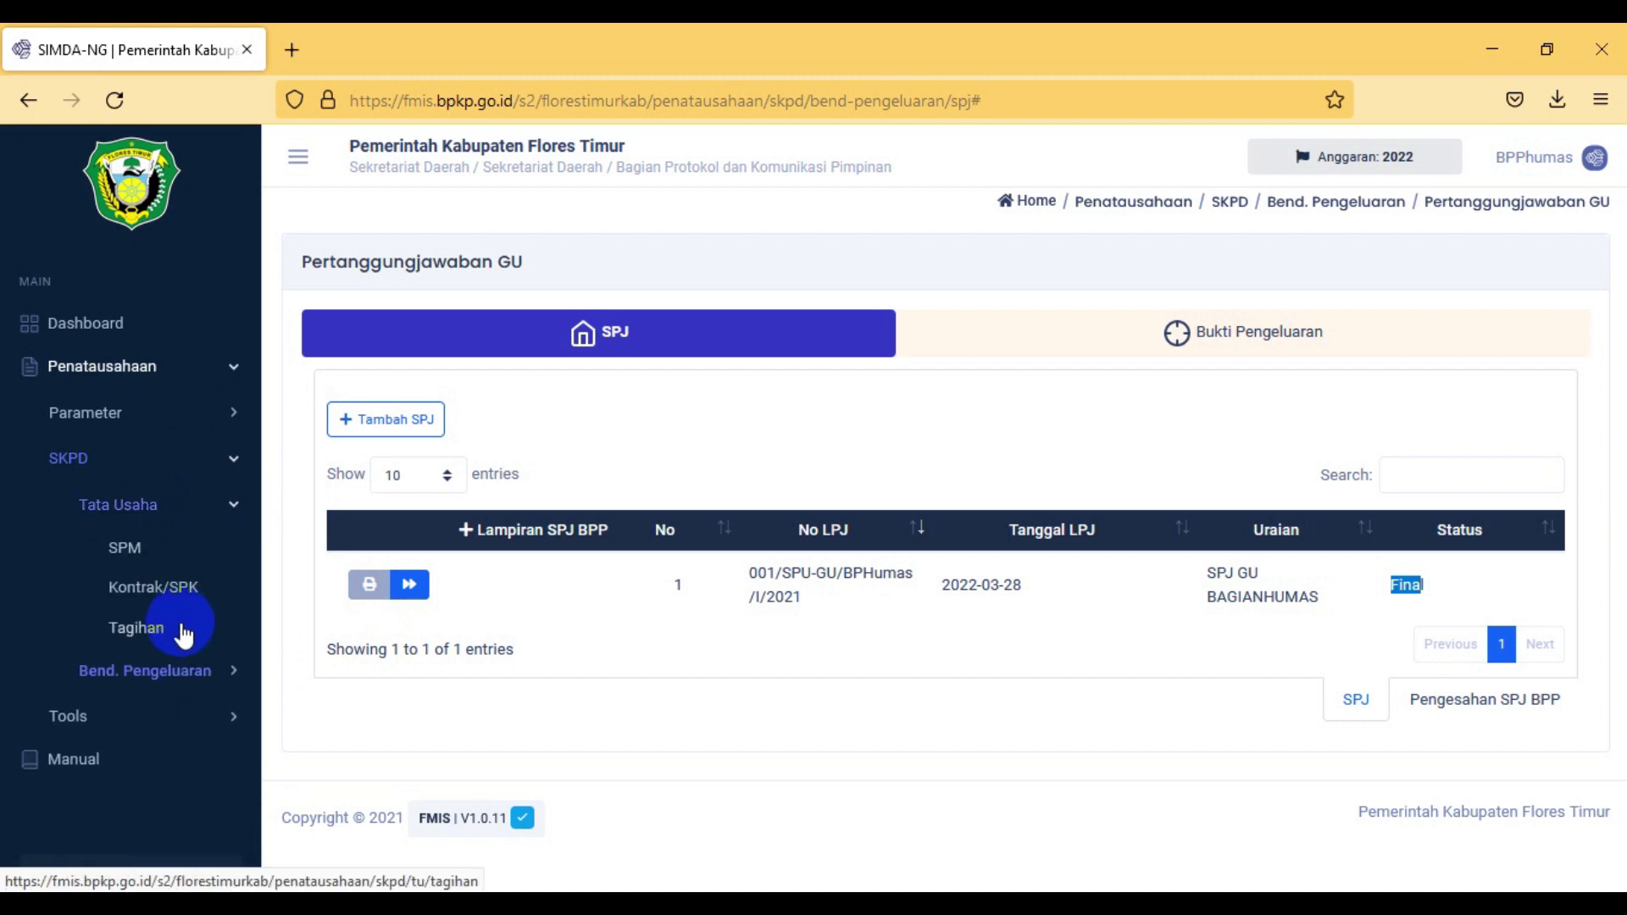
click(228, 506)
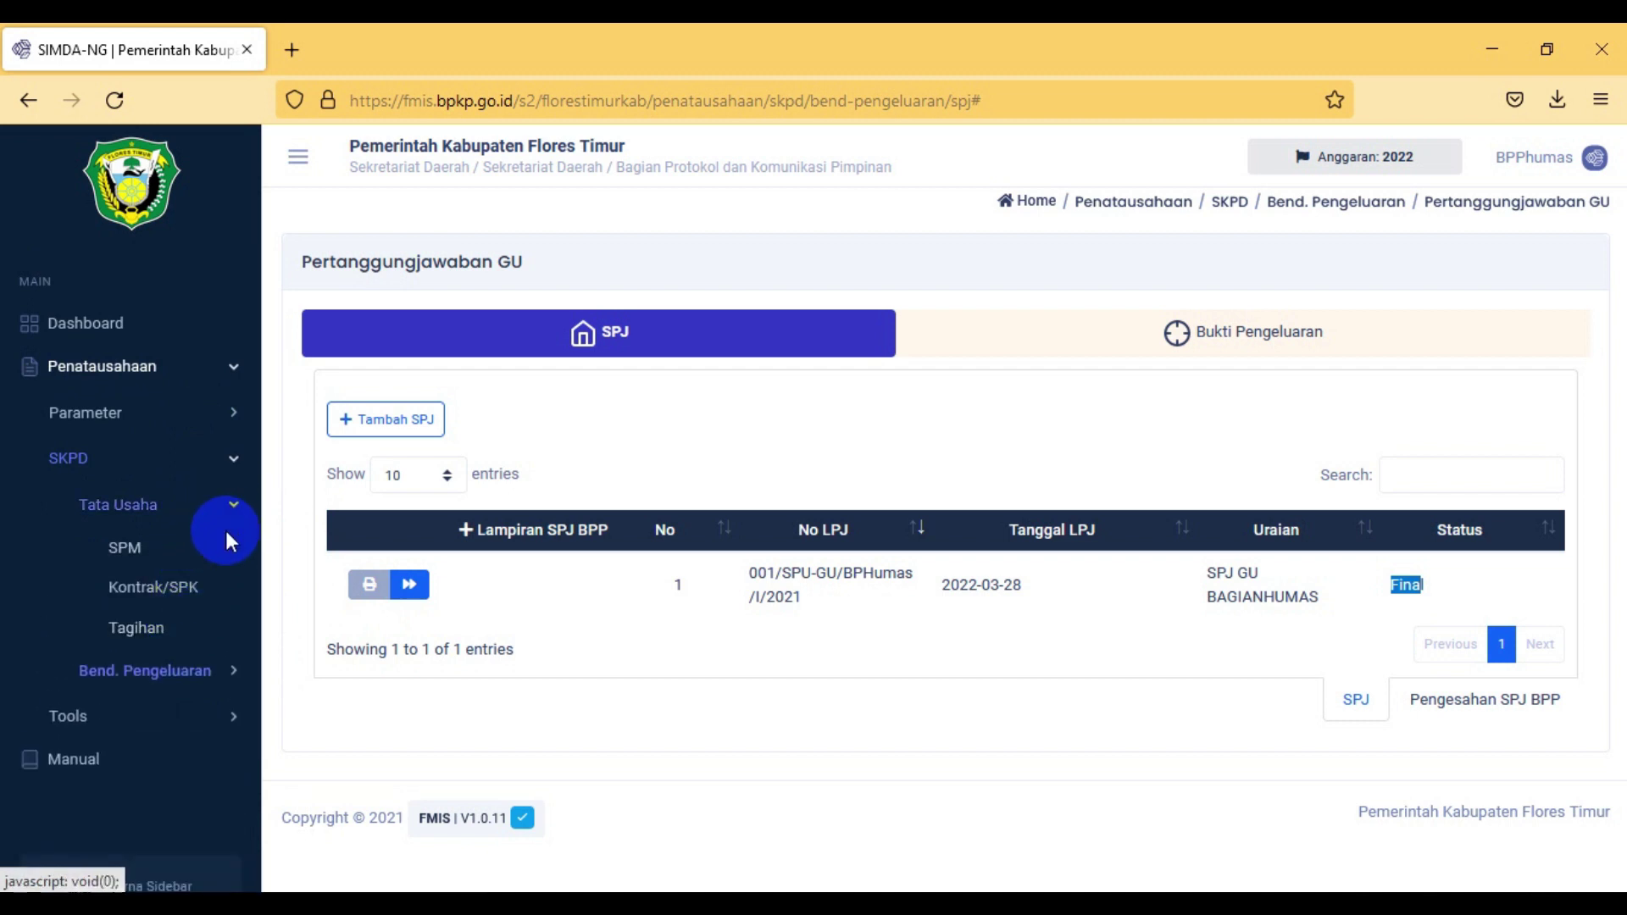
scroll(225, 538, down, 2)
click(139, 495)
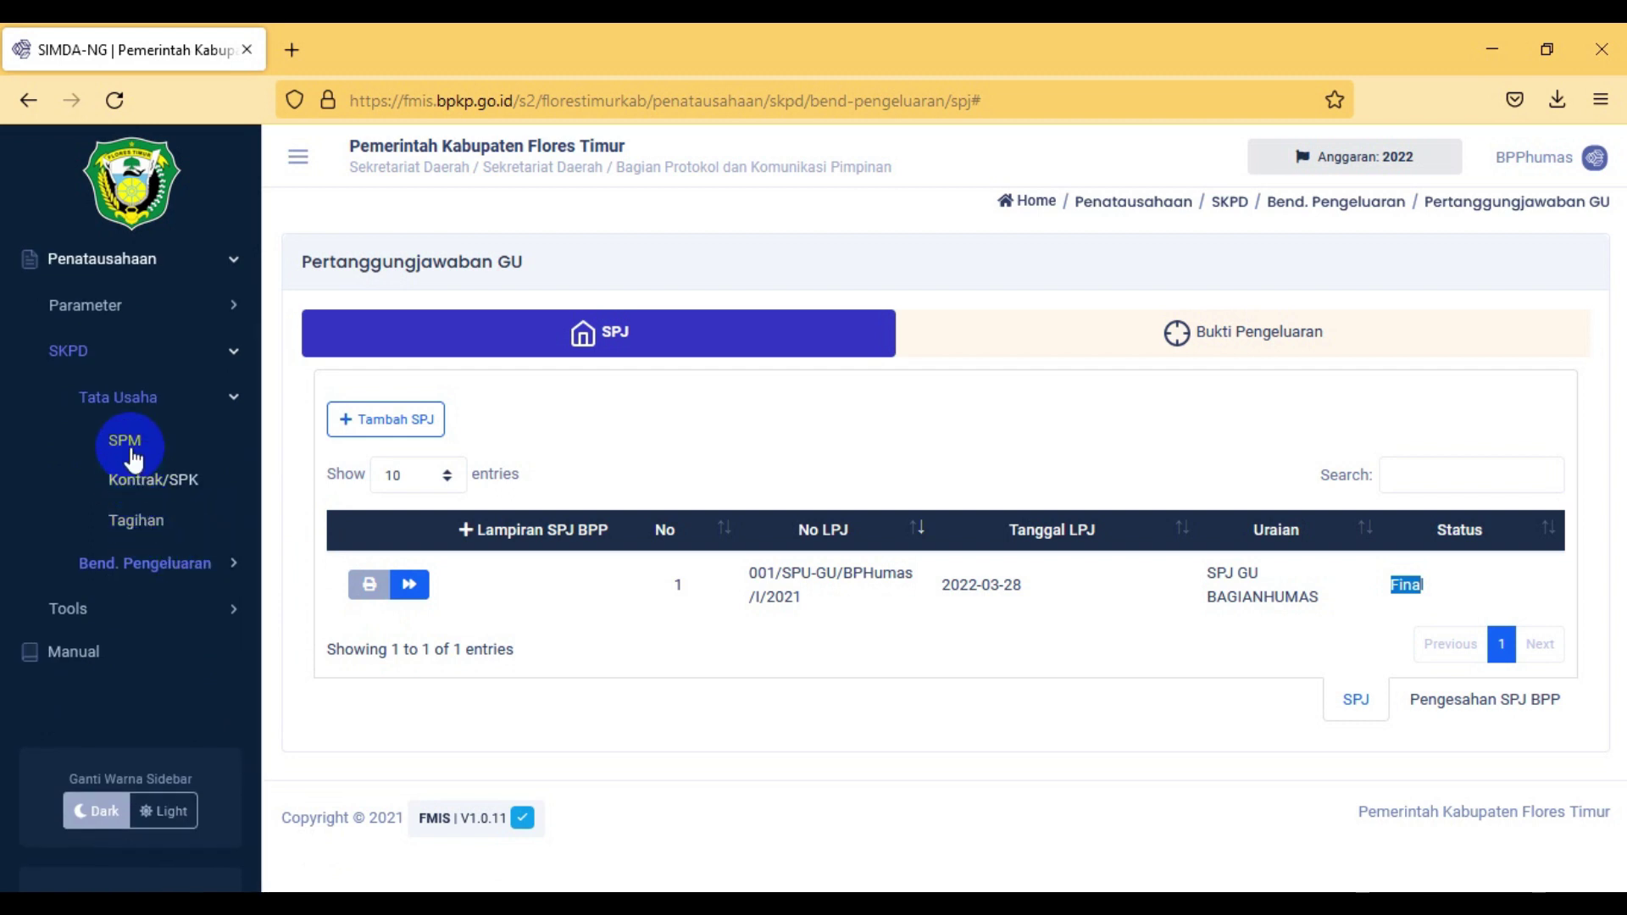
click(231, 402)
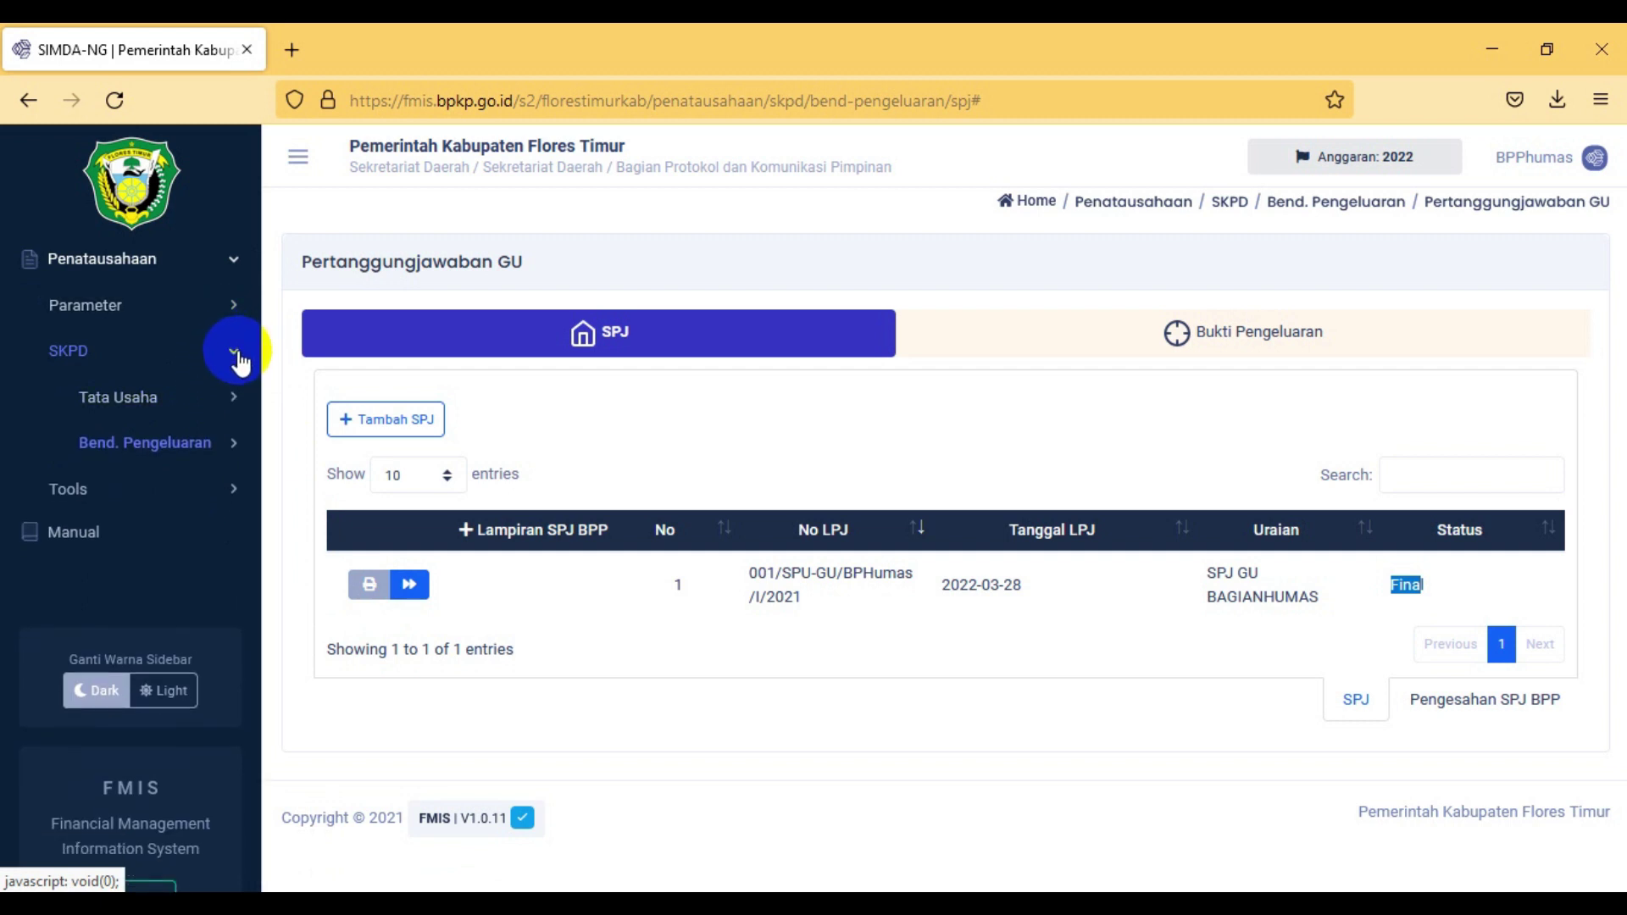
click(237, 356)
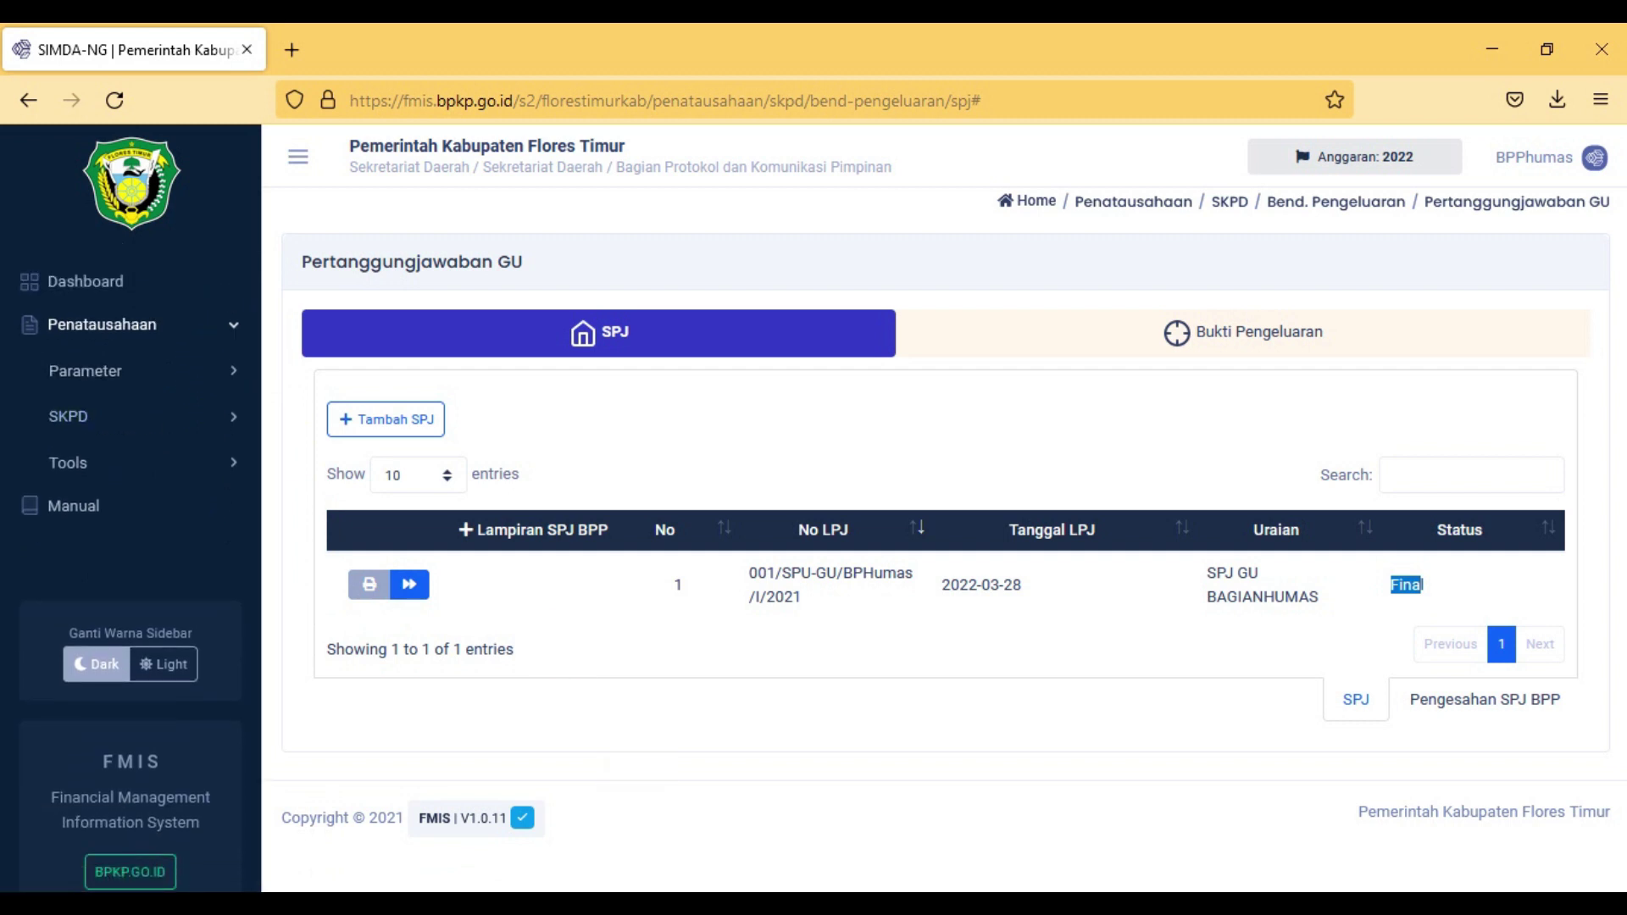
Step: Open the Pengesahan SPJ page under SKPD administration and locate SPJ 001/SPU-GU/BPHumas/I/2021
click(234, 416)
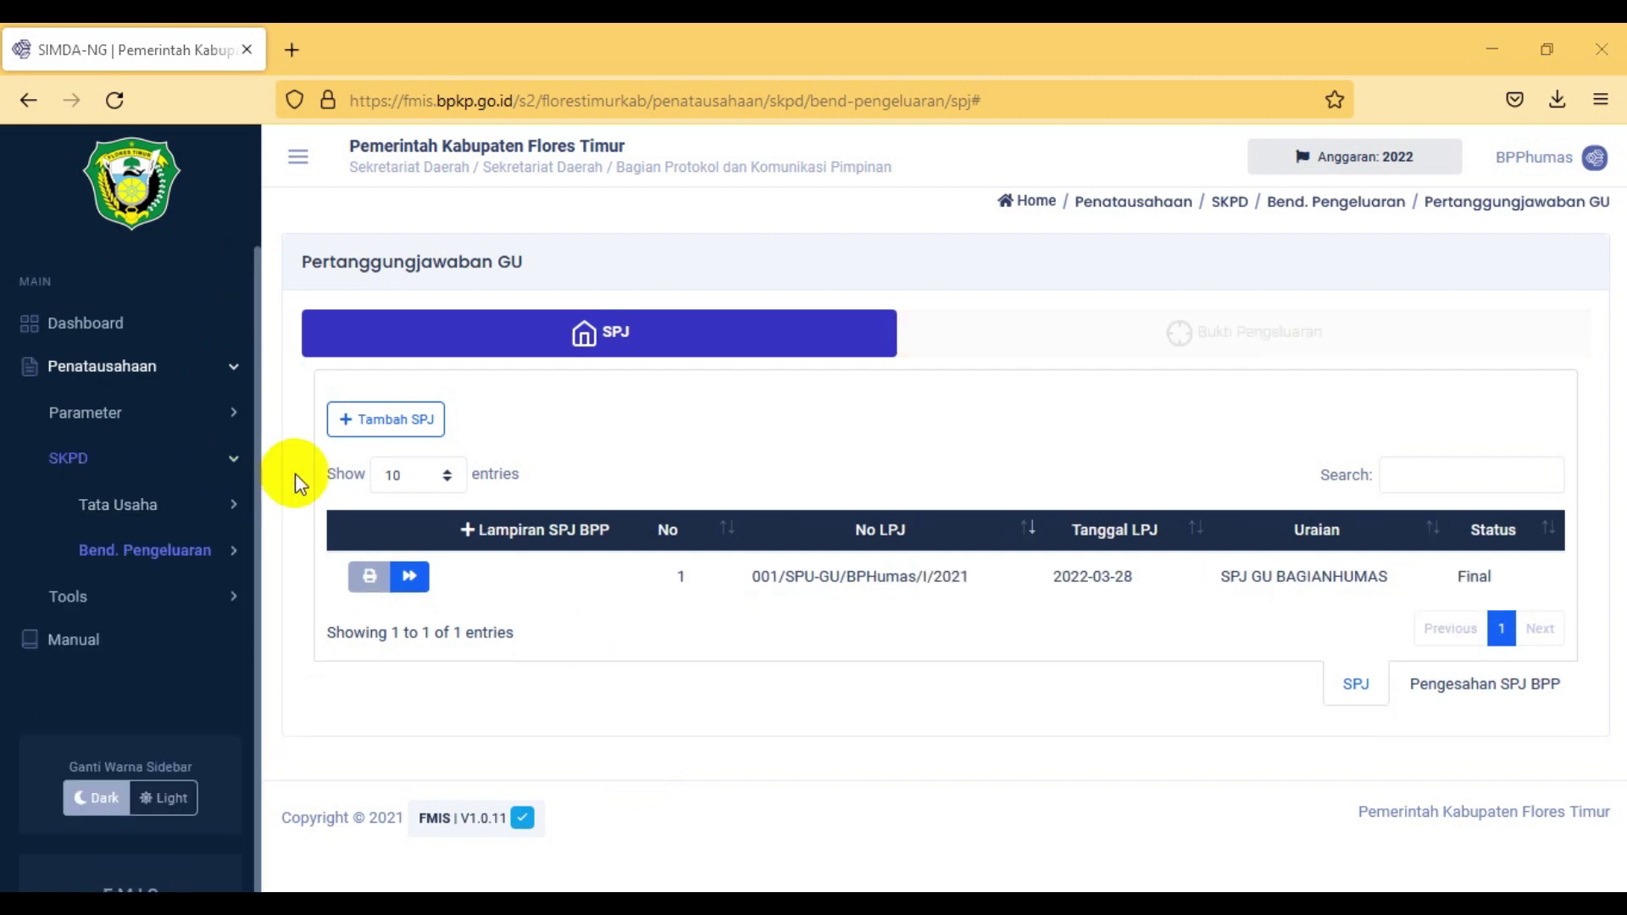
click(228, 508)
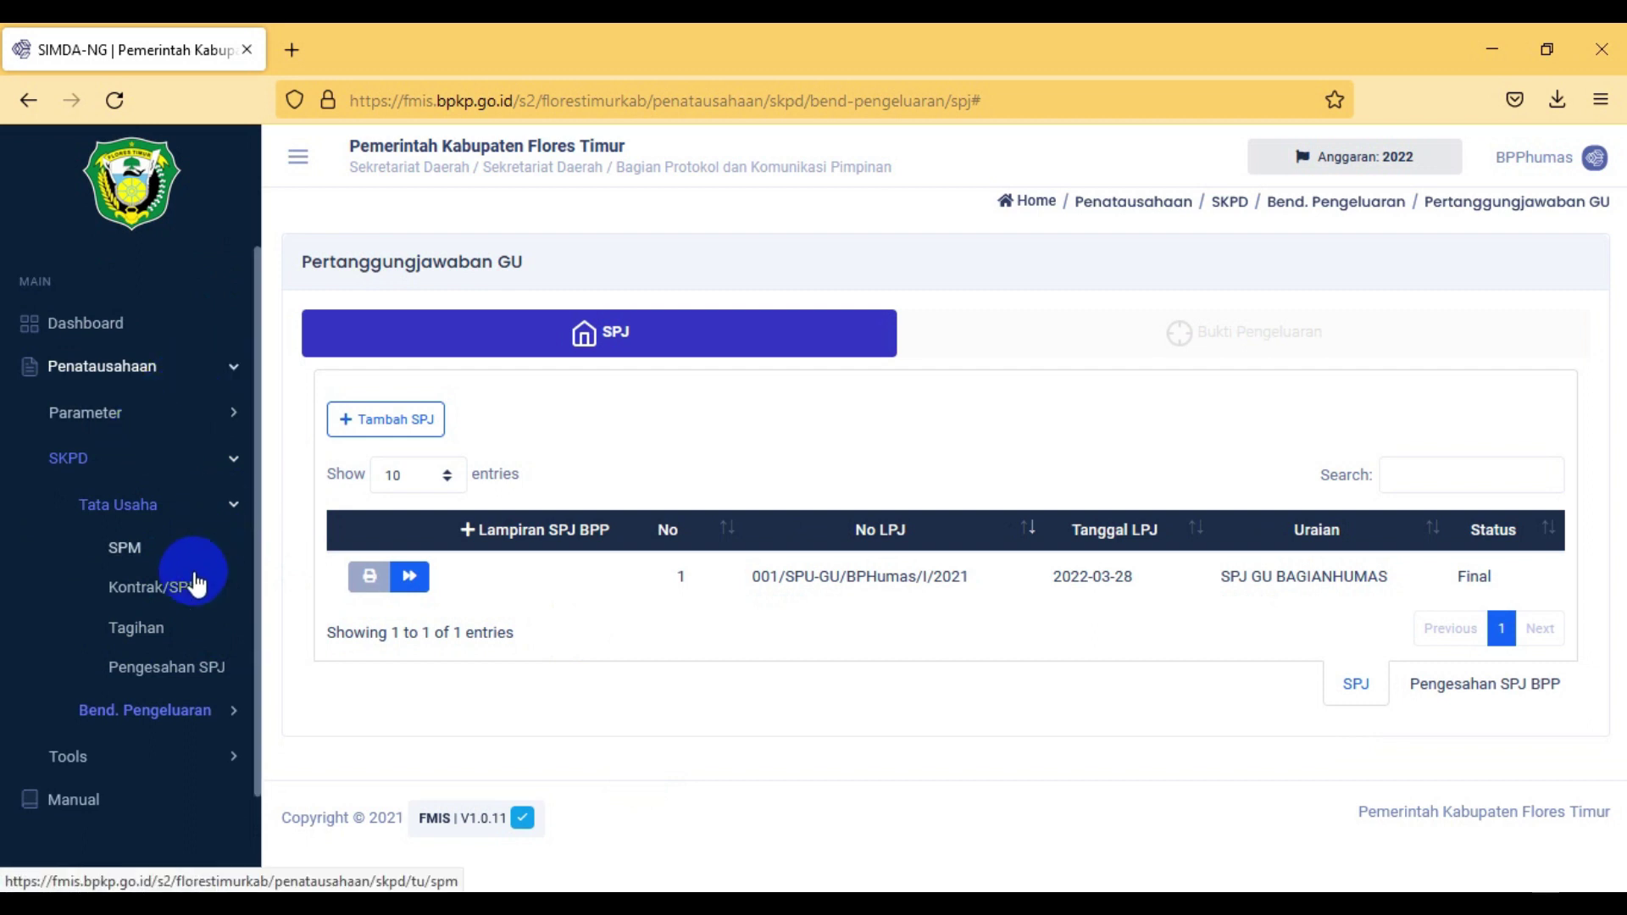
click(195, 671)
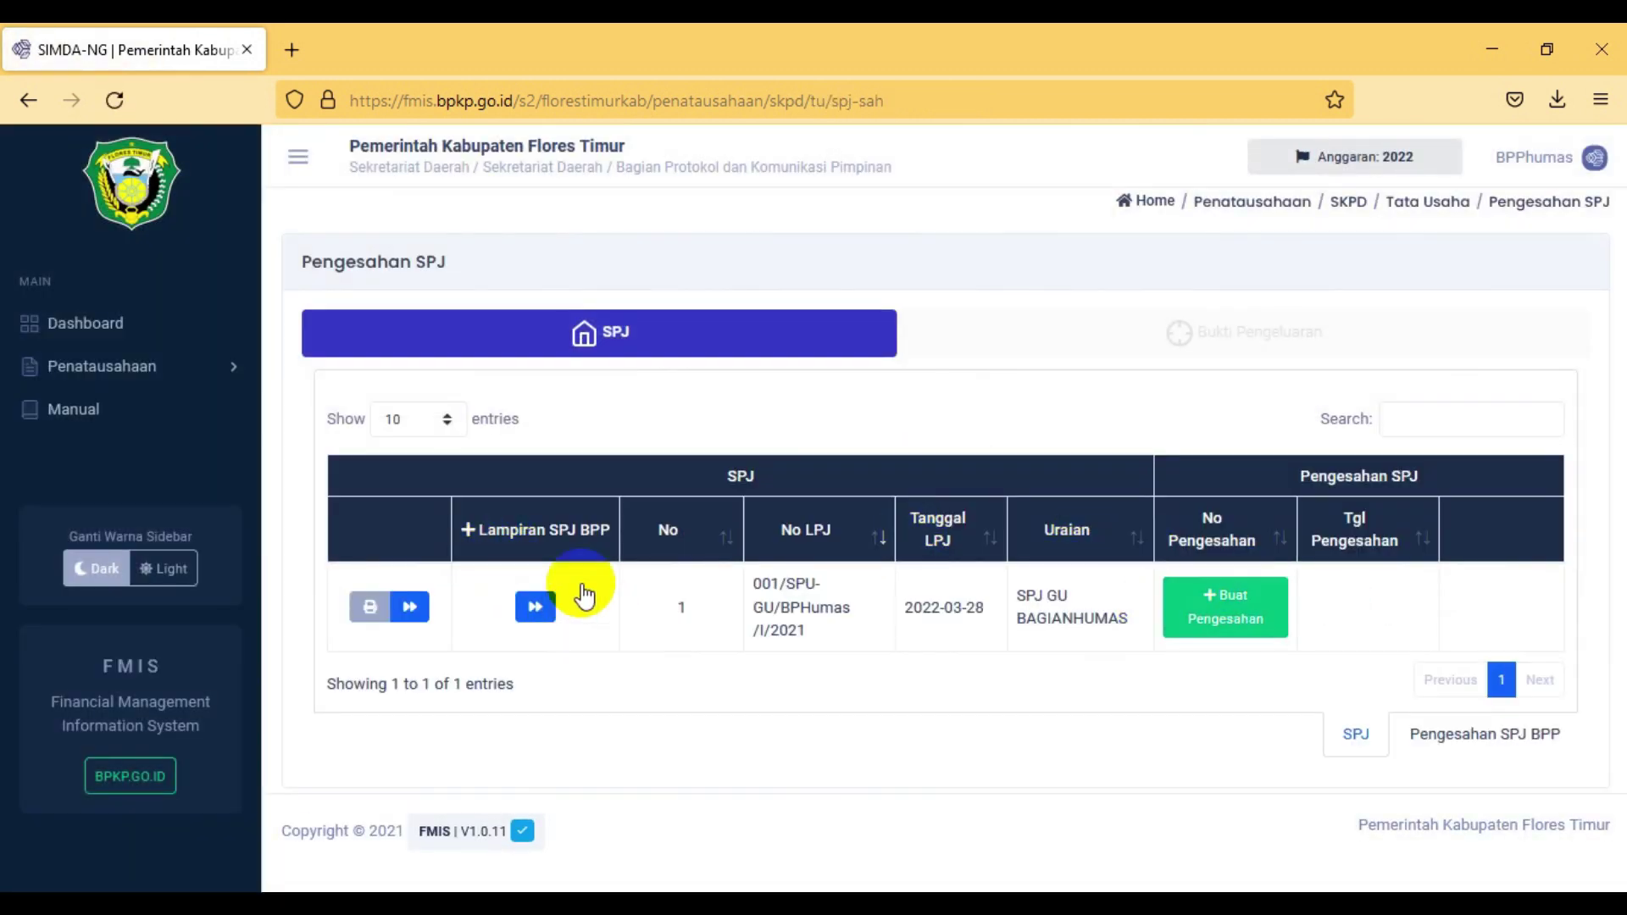
drag(755, 583, 813, 626)
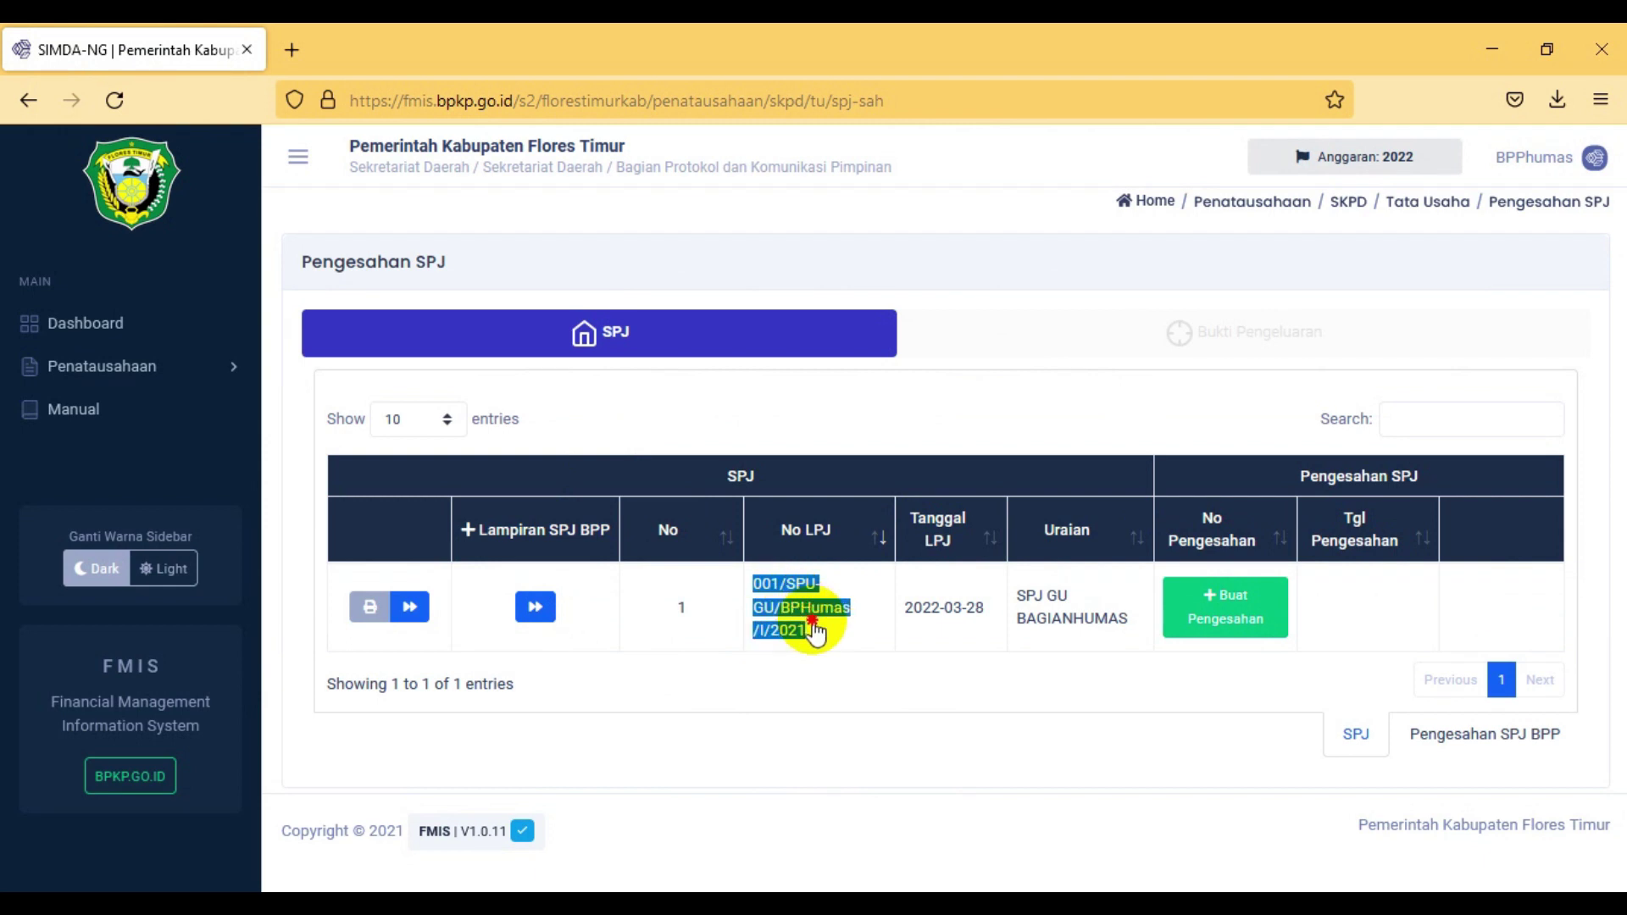
click(1149, 625)
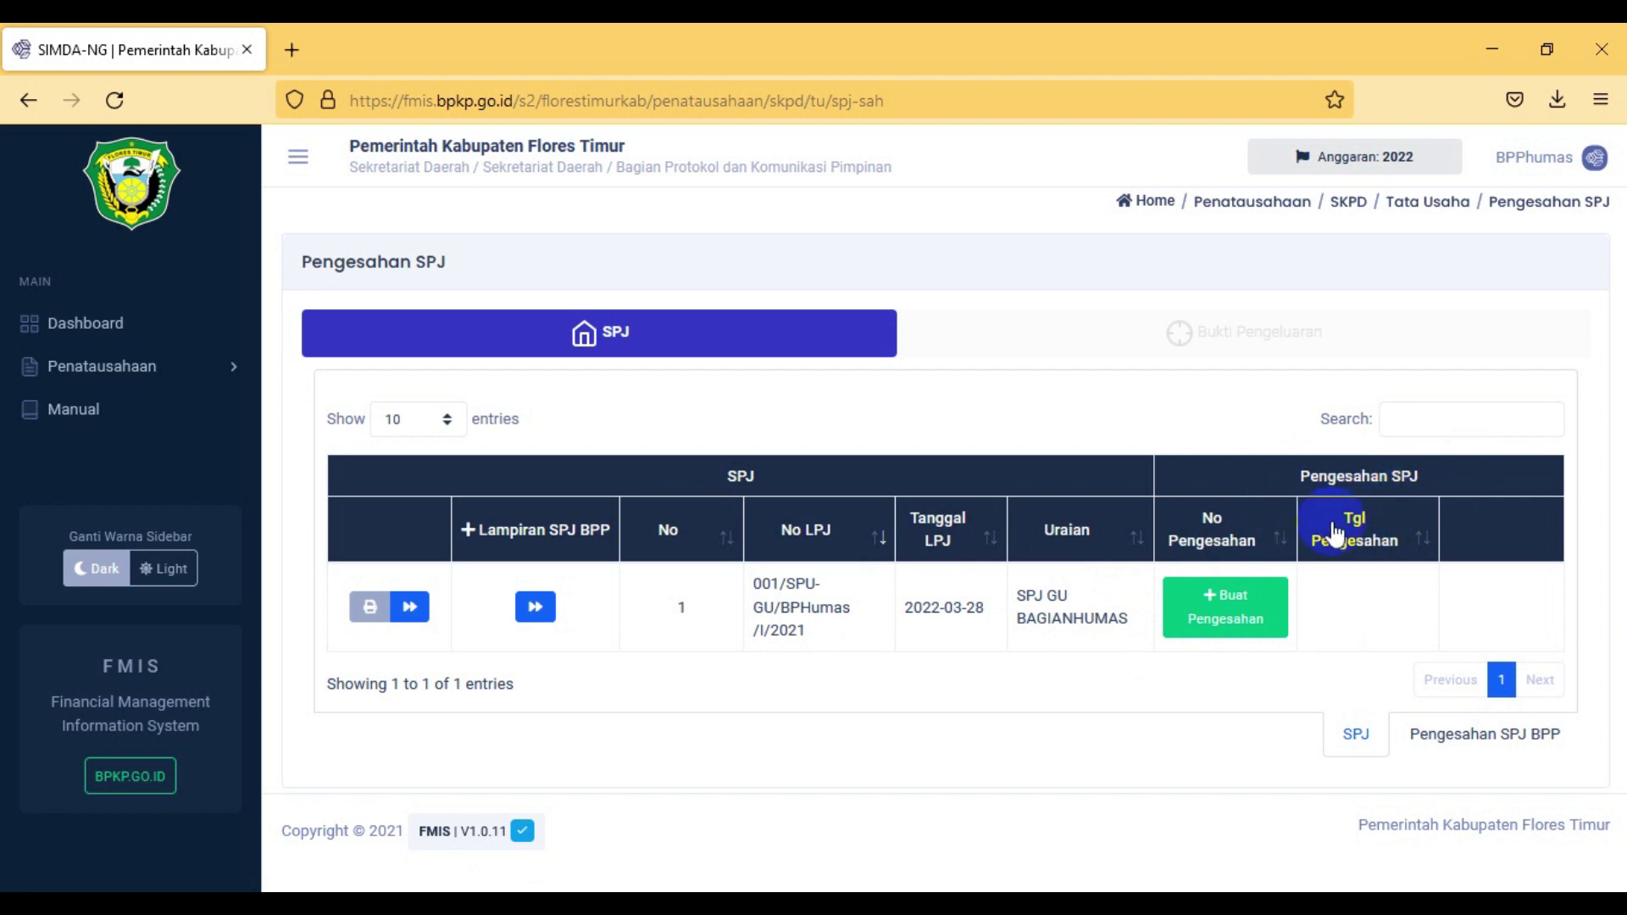
Step: Create and save an approval for the SPJ with number 001/SPU-GU/BPHumas/I/SAH/2021, dated 28 March 2022
click(1256, 623)
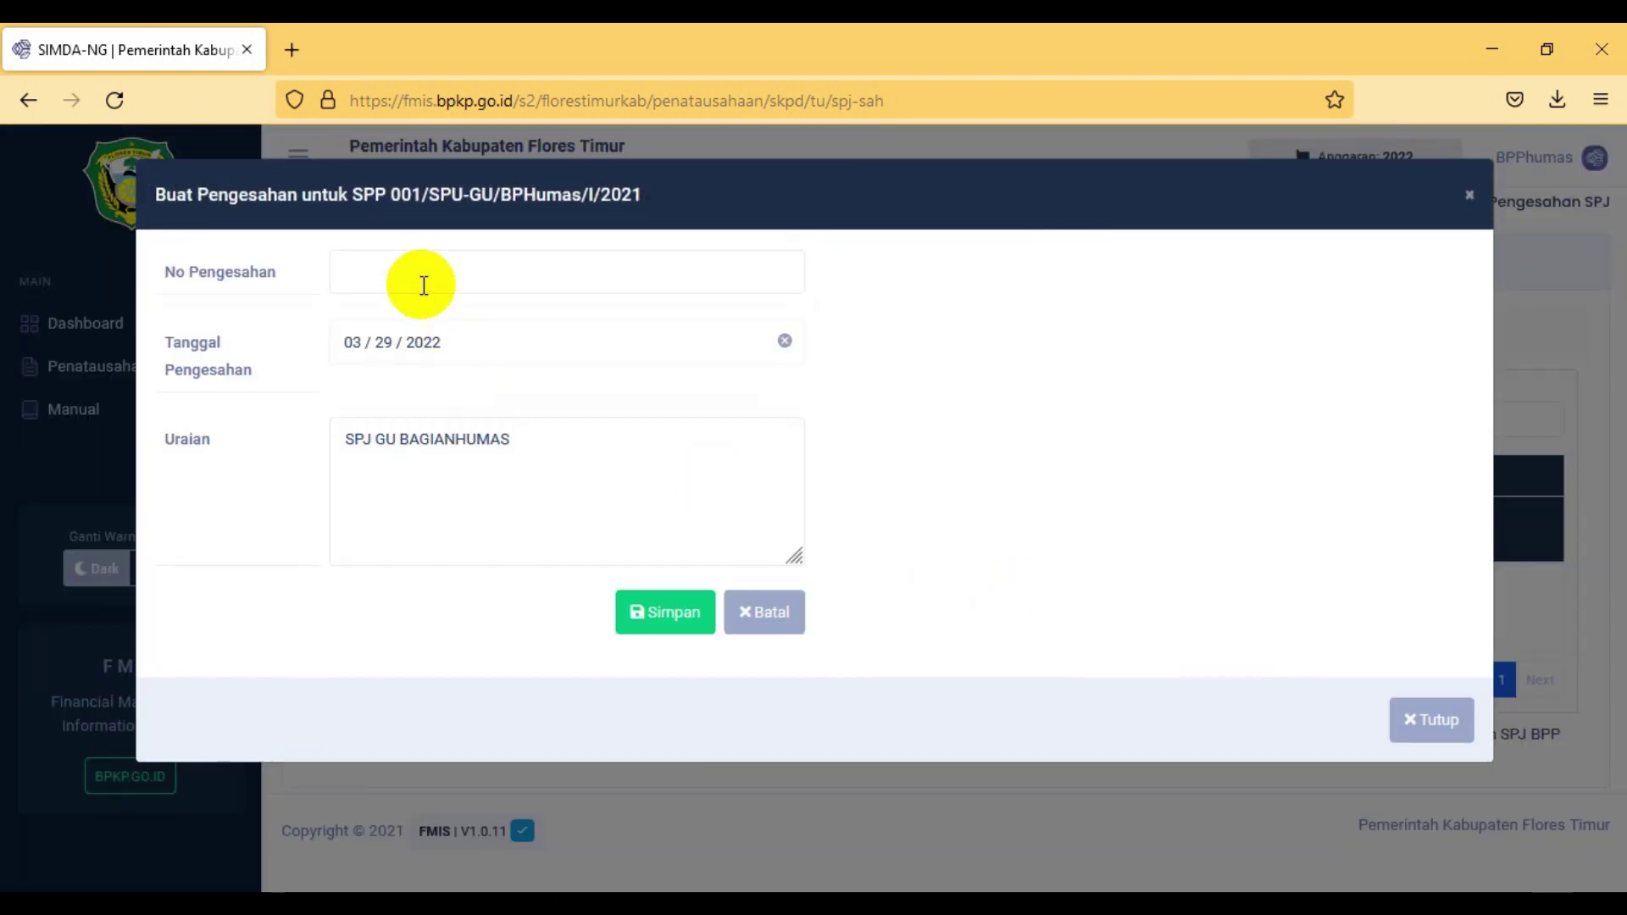
drag(394, 198, 647, 201)
key(ctrl+c)
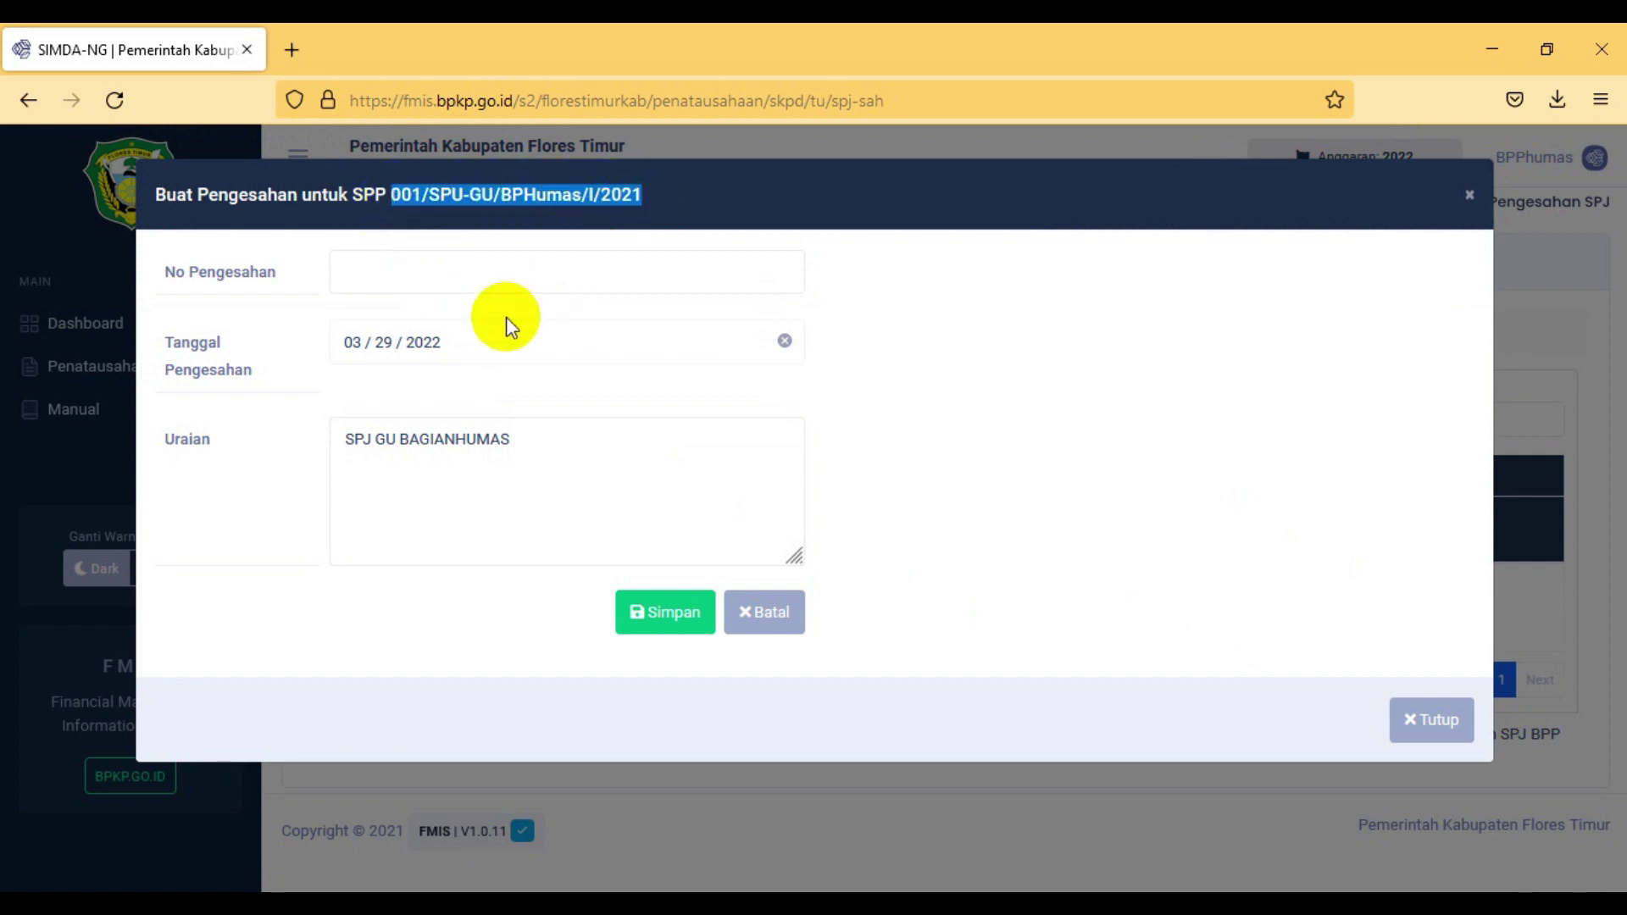
click(473, 275)
key(ctrl+v)
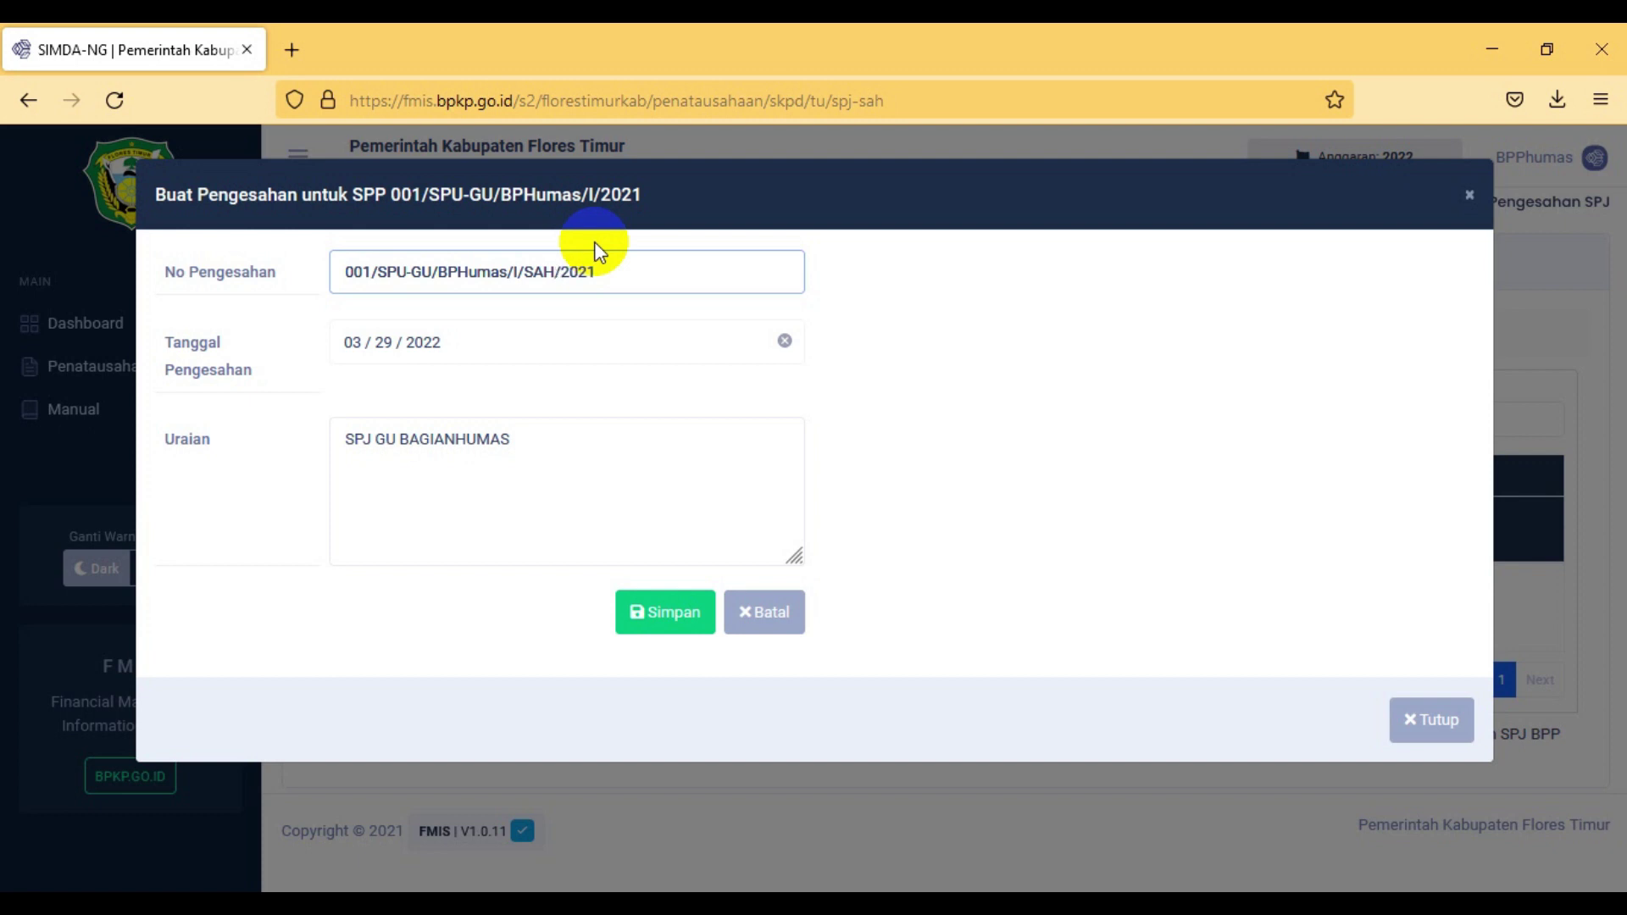
click(368, 343)
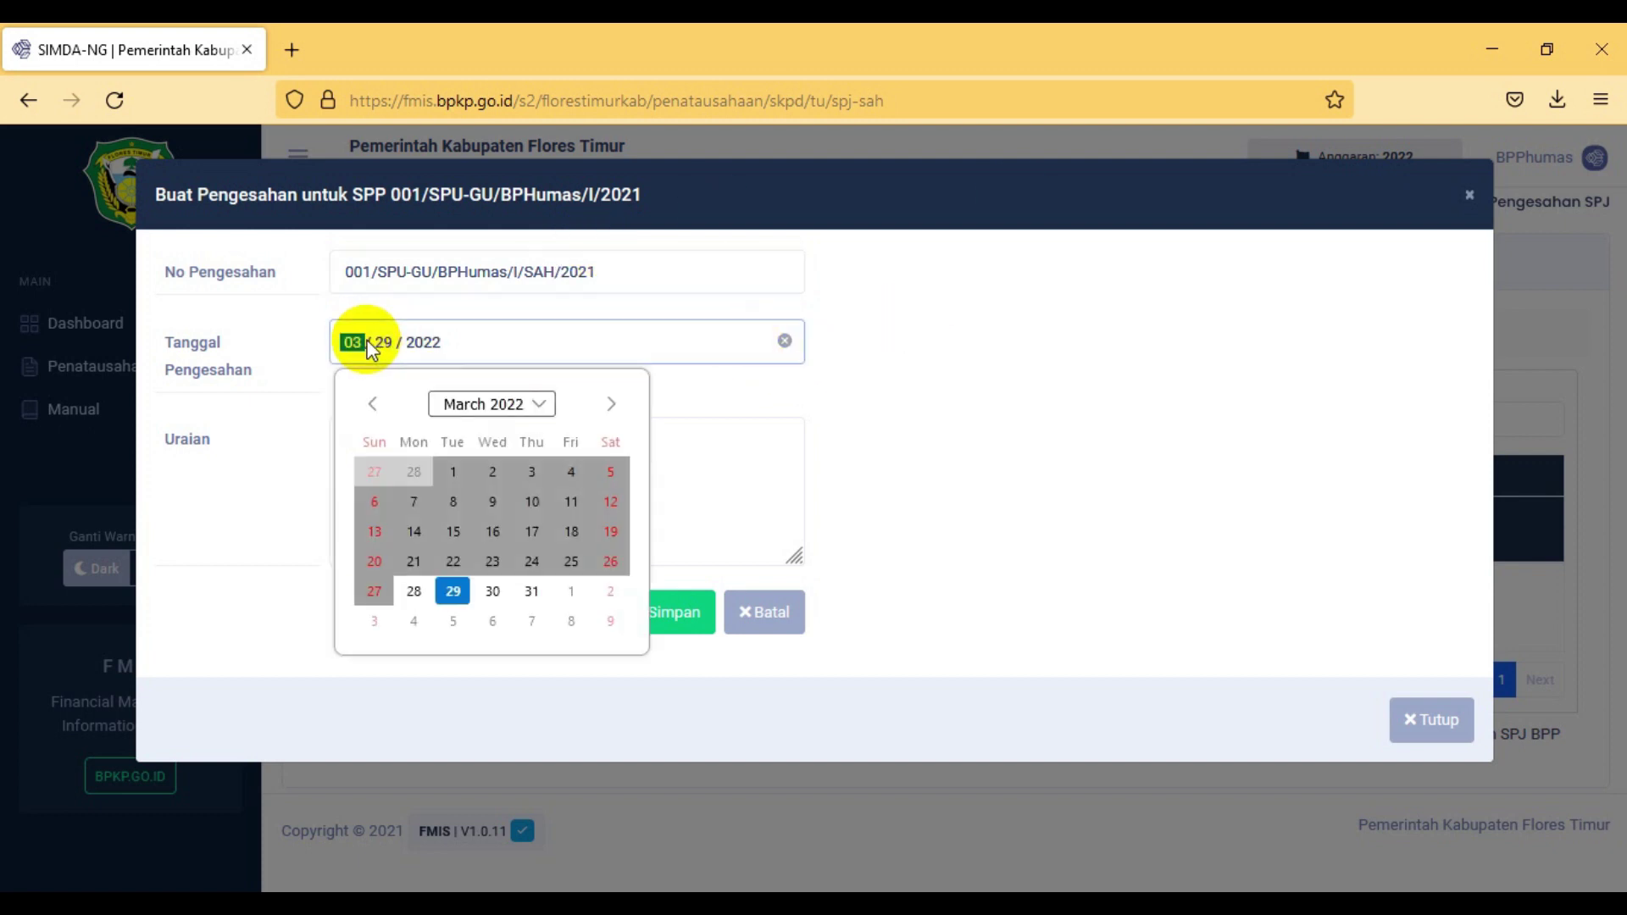
click(416, 592)
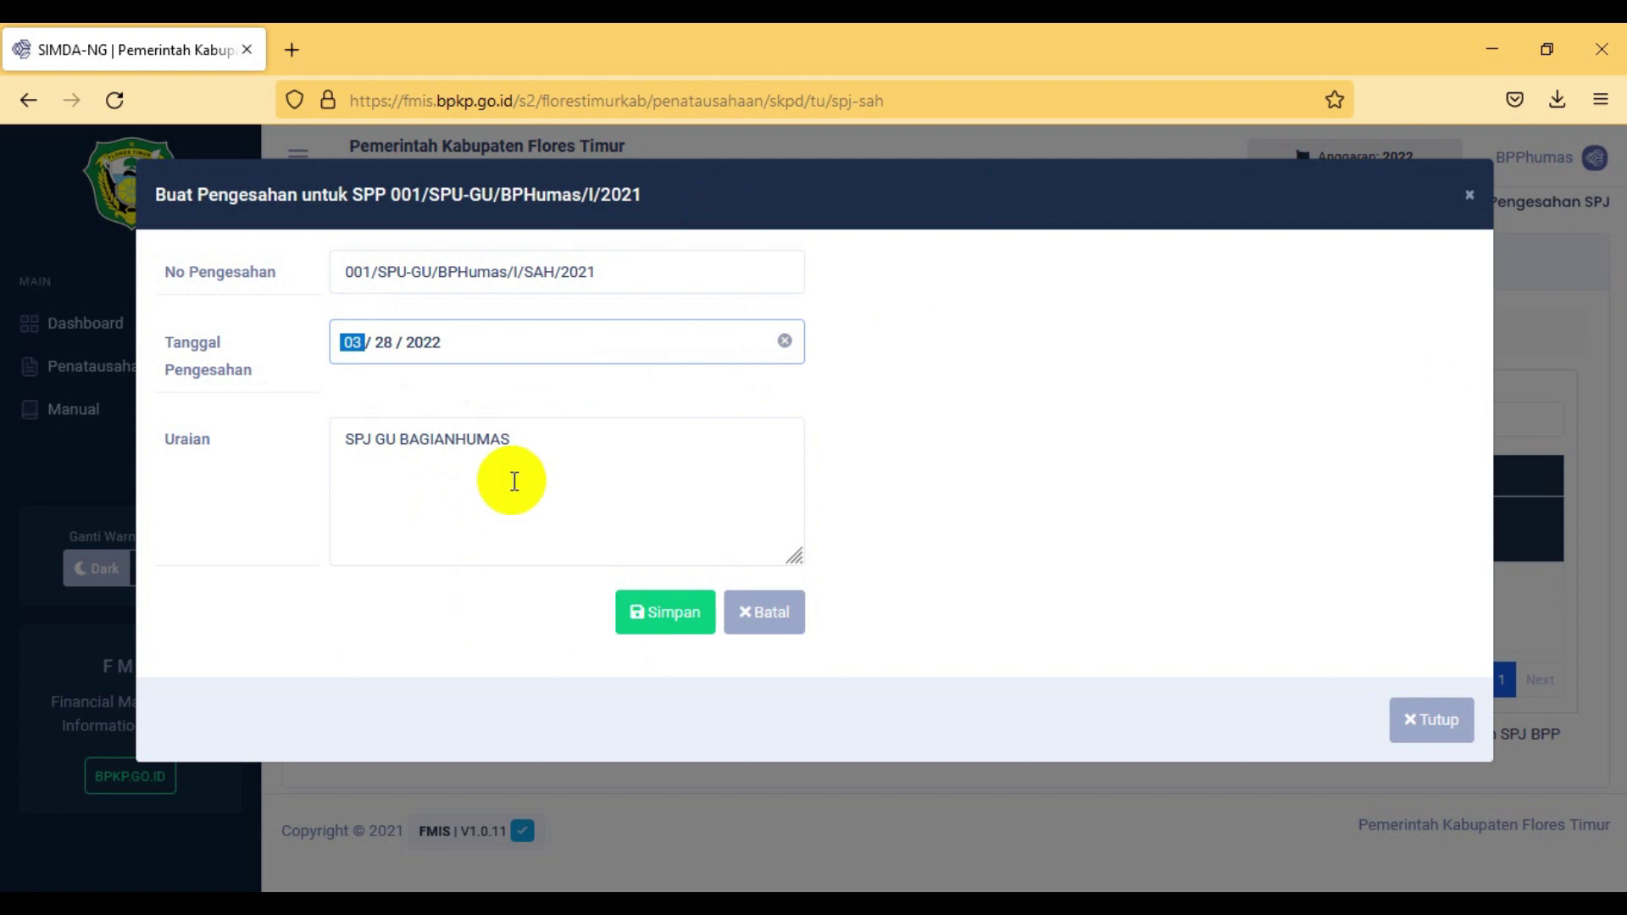
click(662, 622)
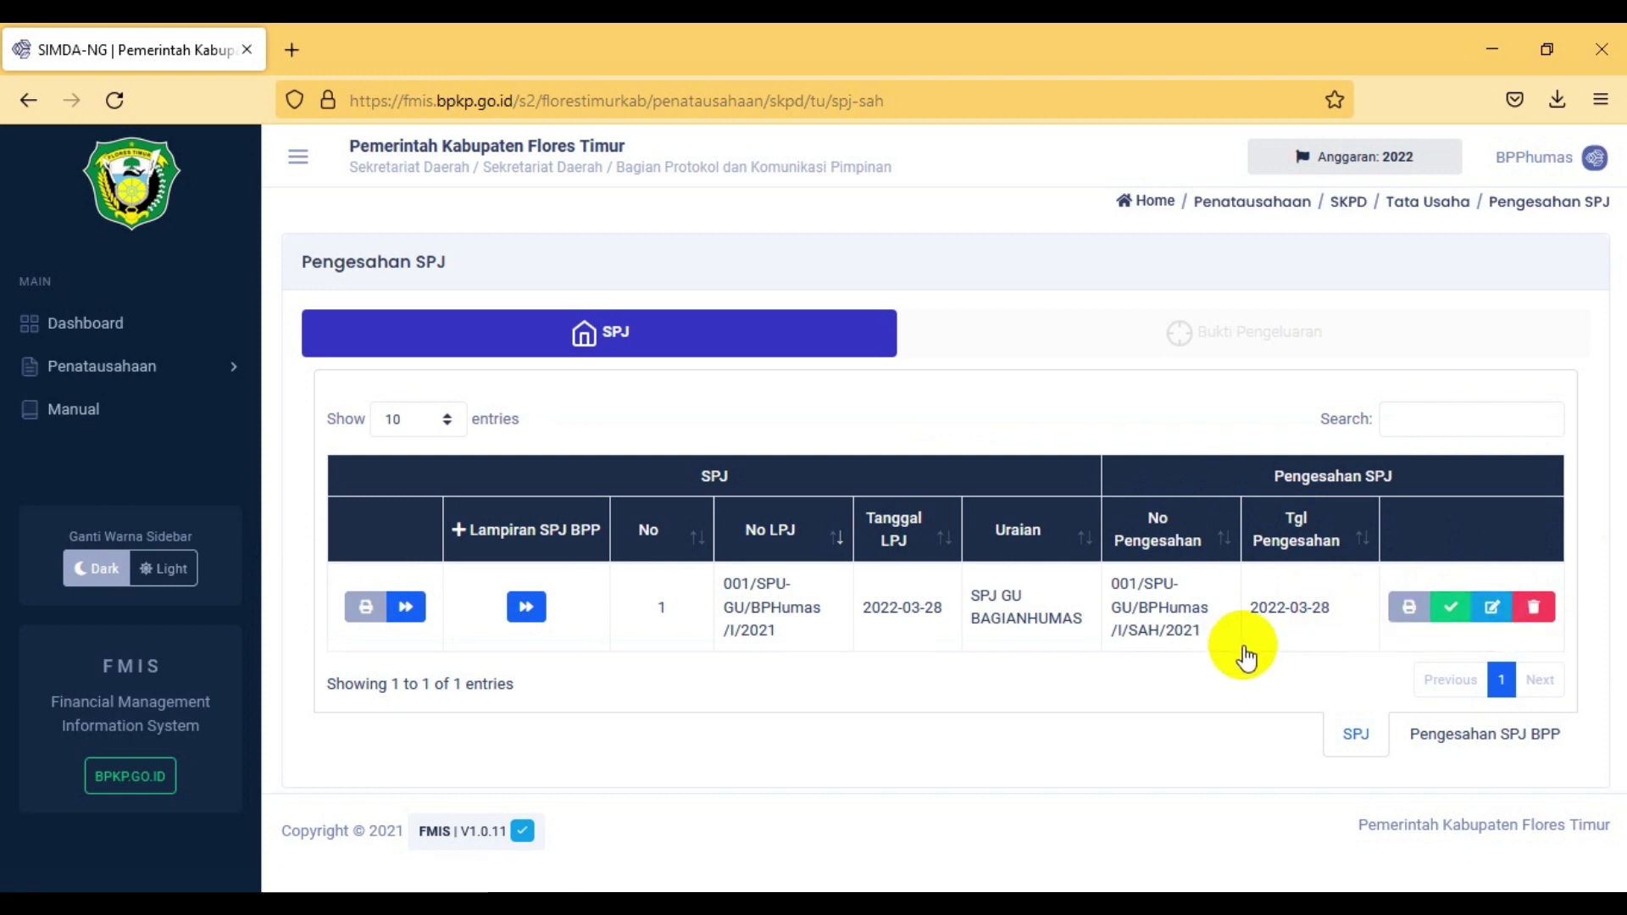
Step: Check the approval's data in its edit form, close it without changes and change the approval's status to final
click(1491, 607)
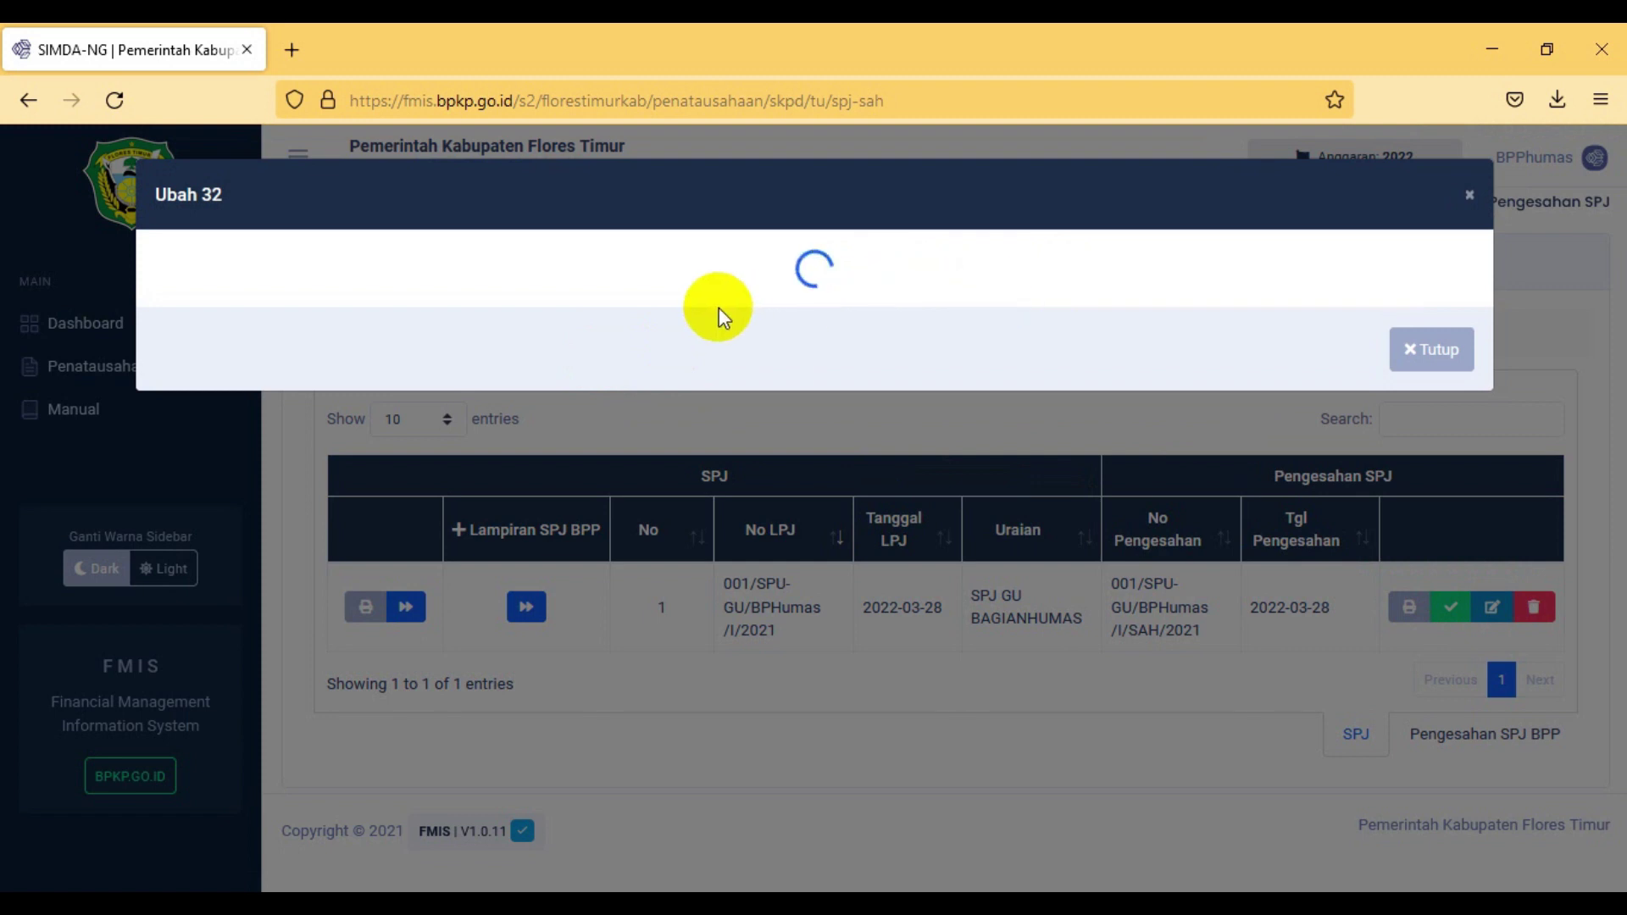
click(1054, 464)
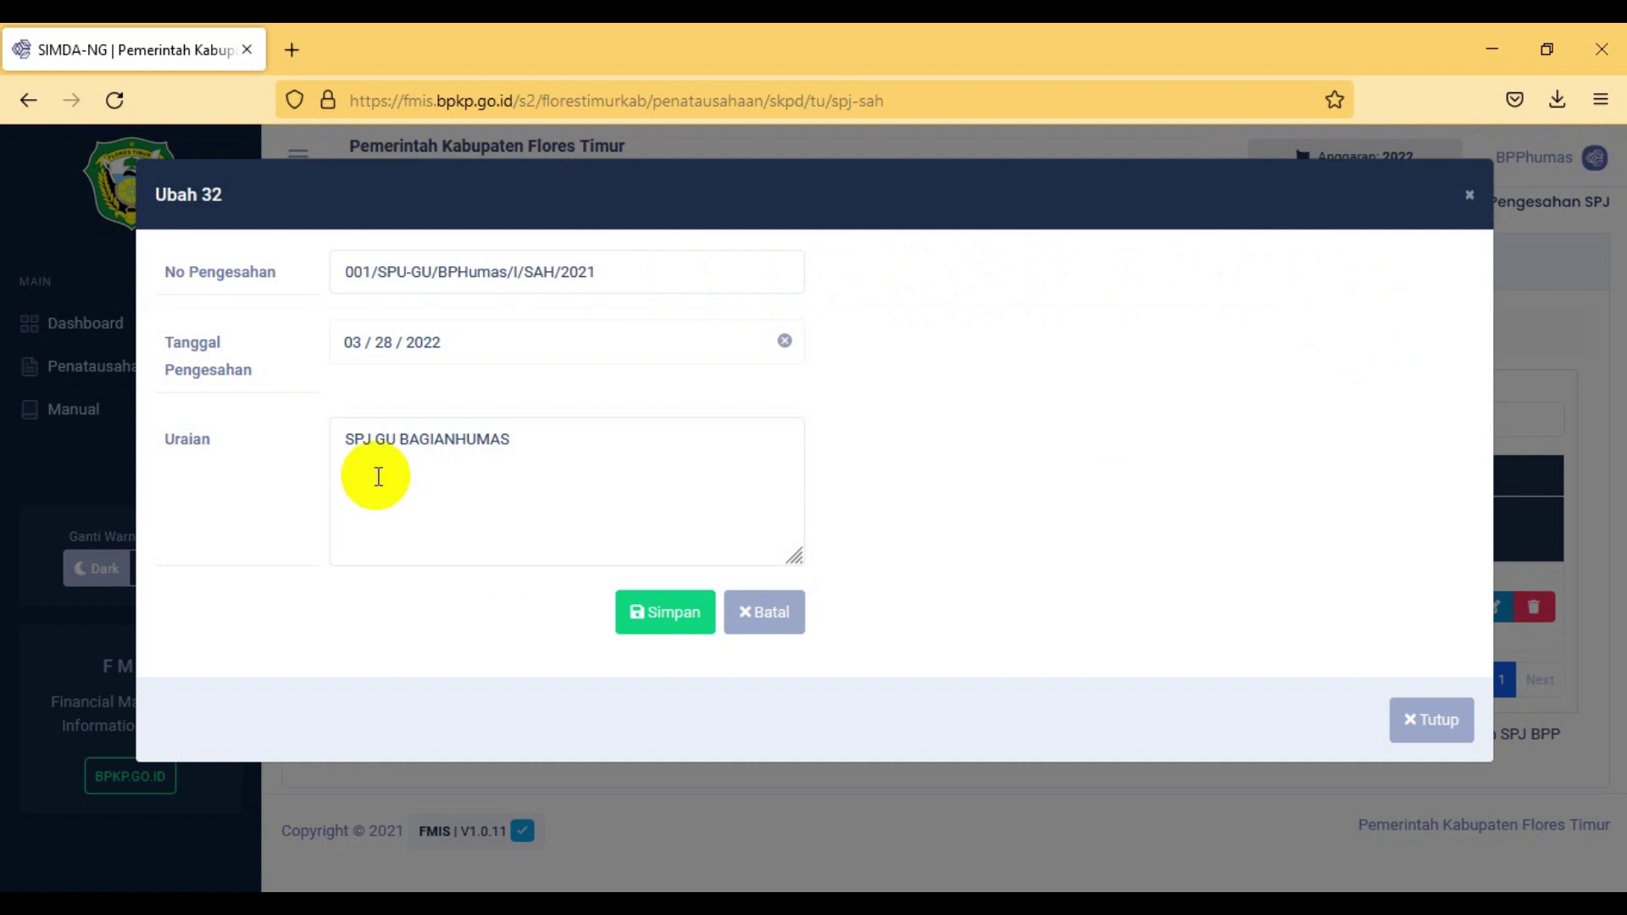
click(1453, 721)
click(1328, 598)
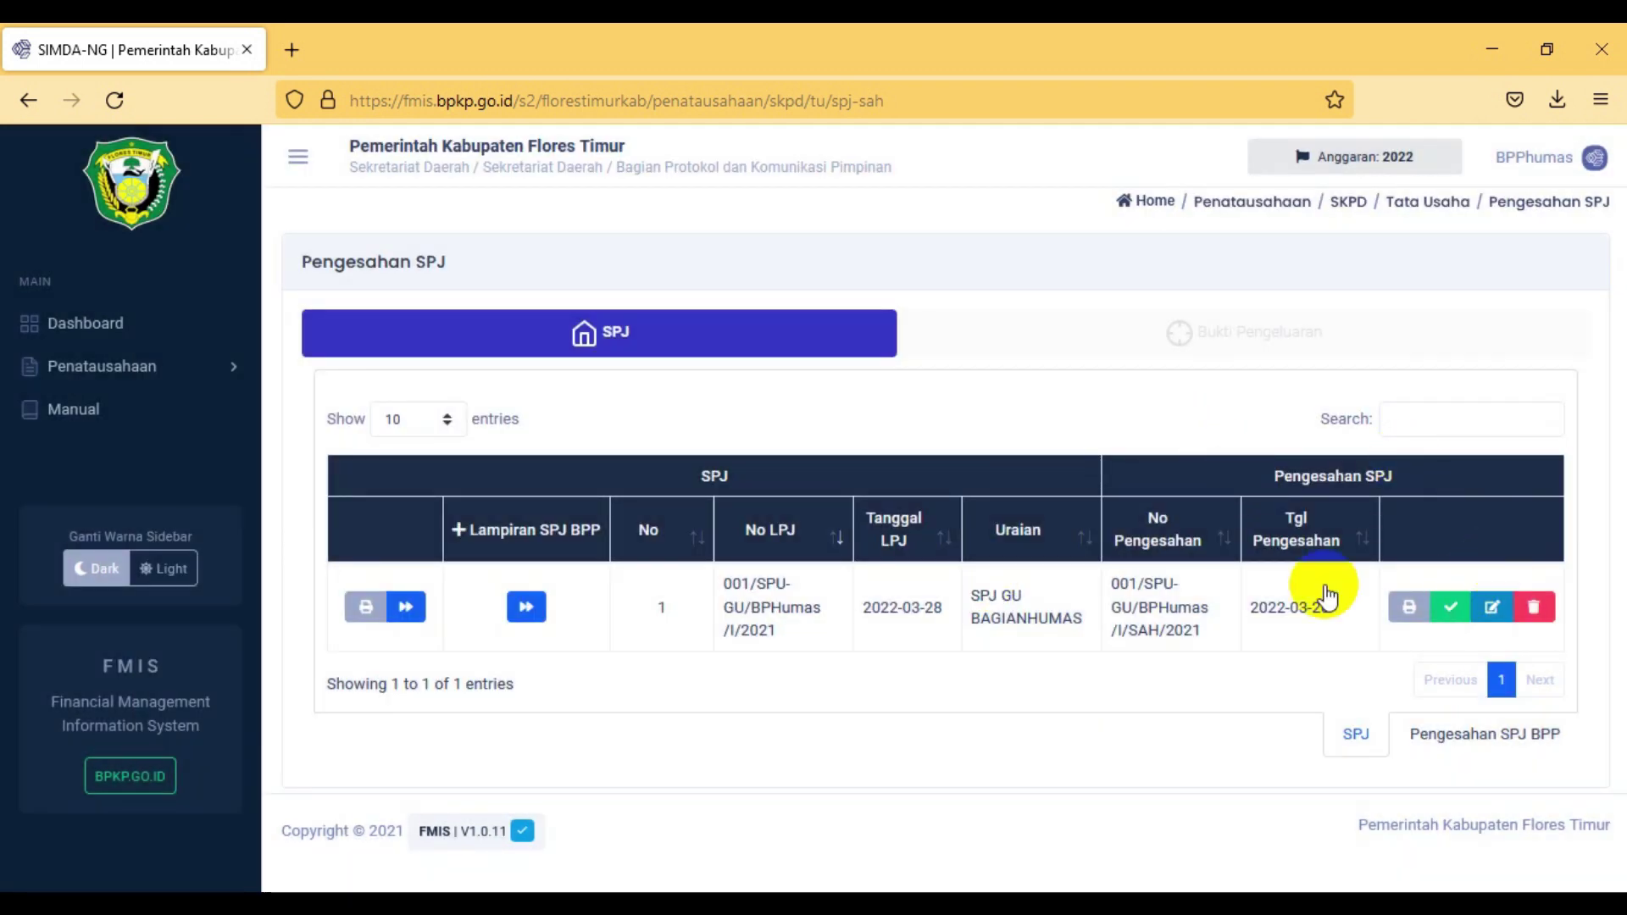
click(1438, 599)
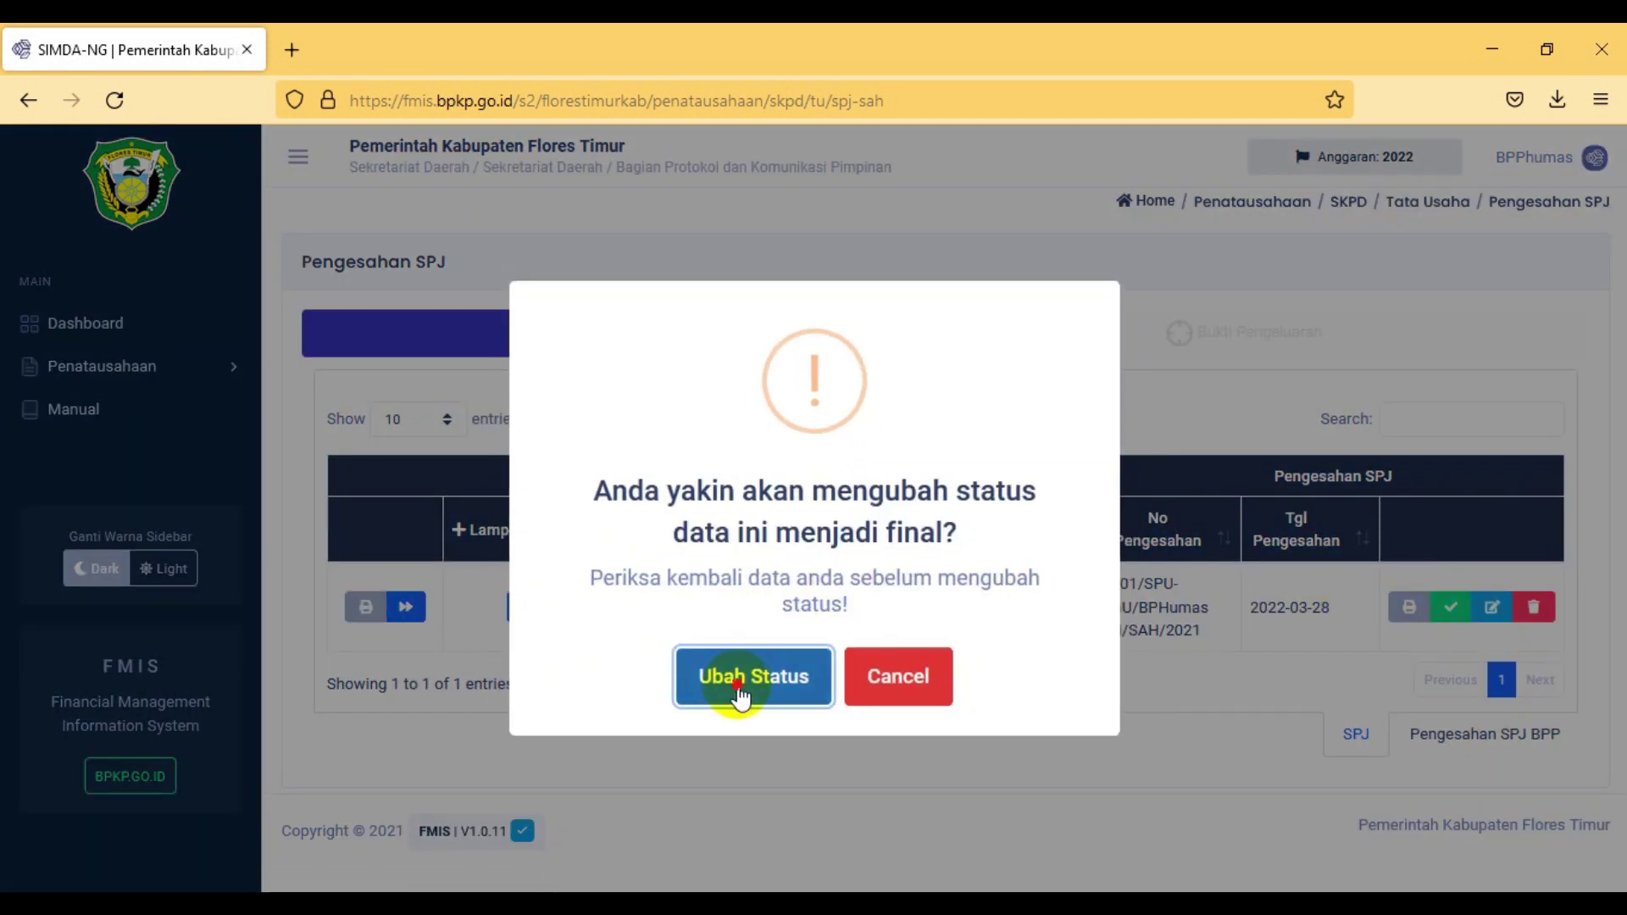
click(739, 691)
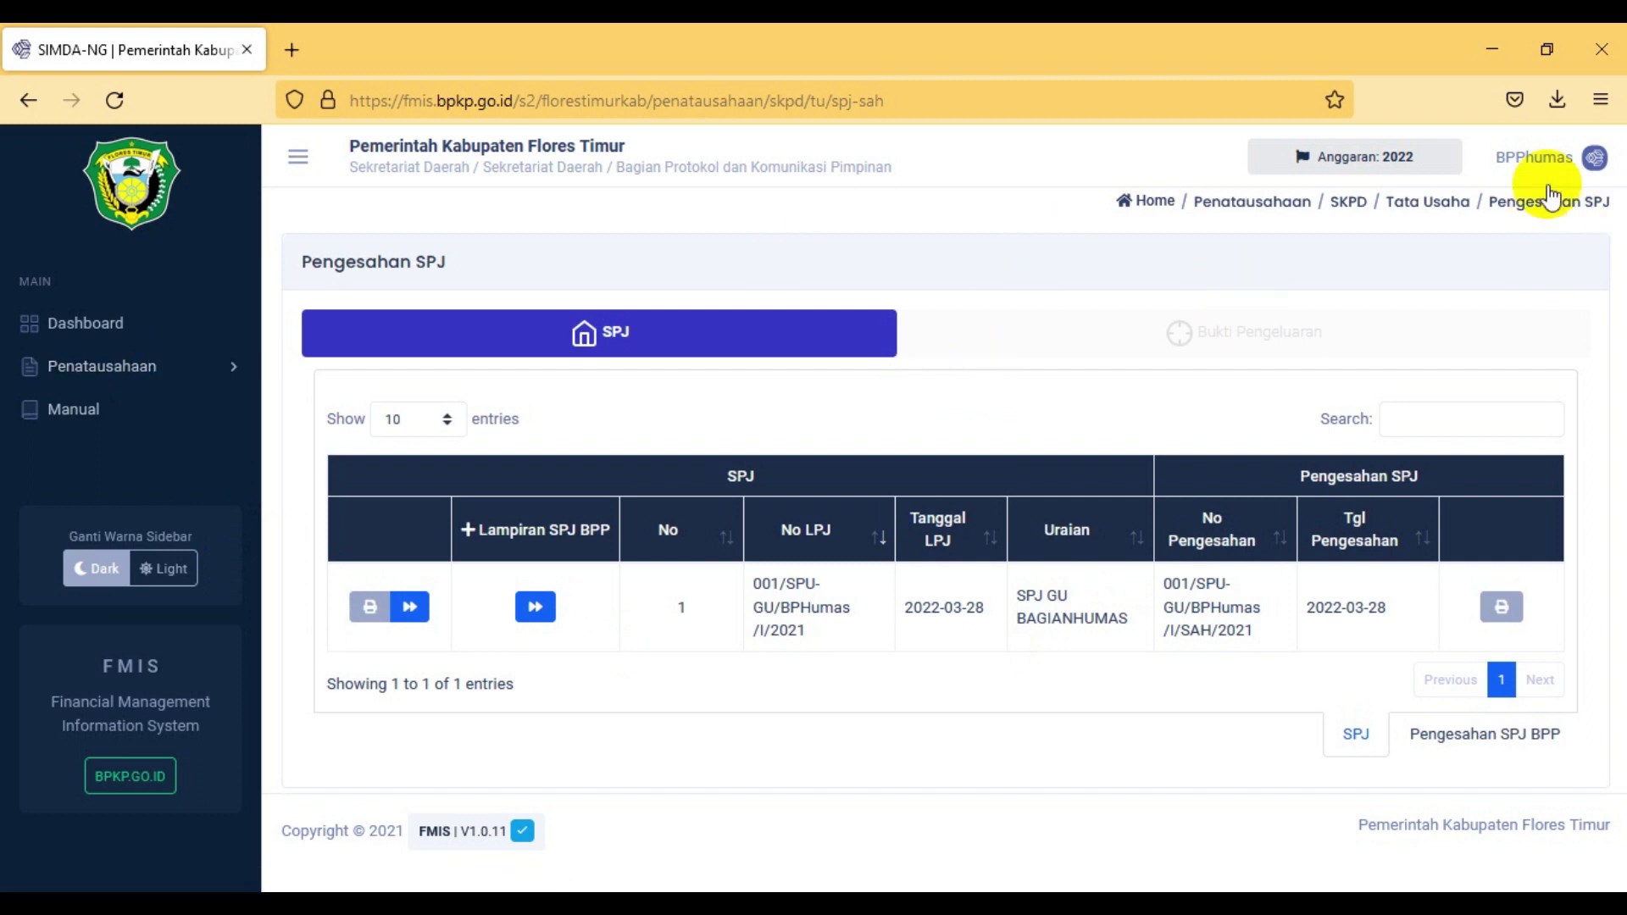
Step: Log out and sign in as the main treasurer BPSetda0 with the saved account password for budget year 2022
click(1593, 159)
click(1517, 249)
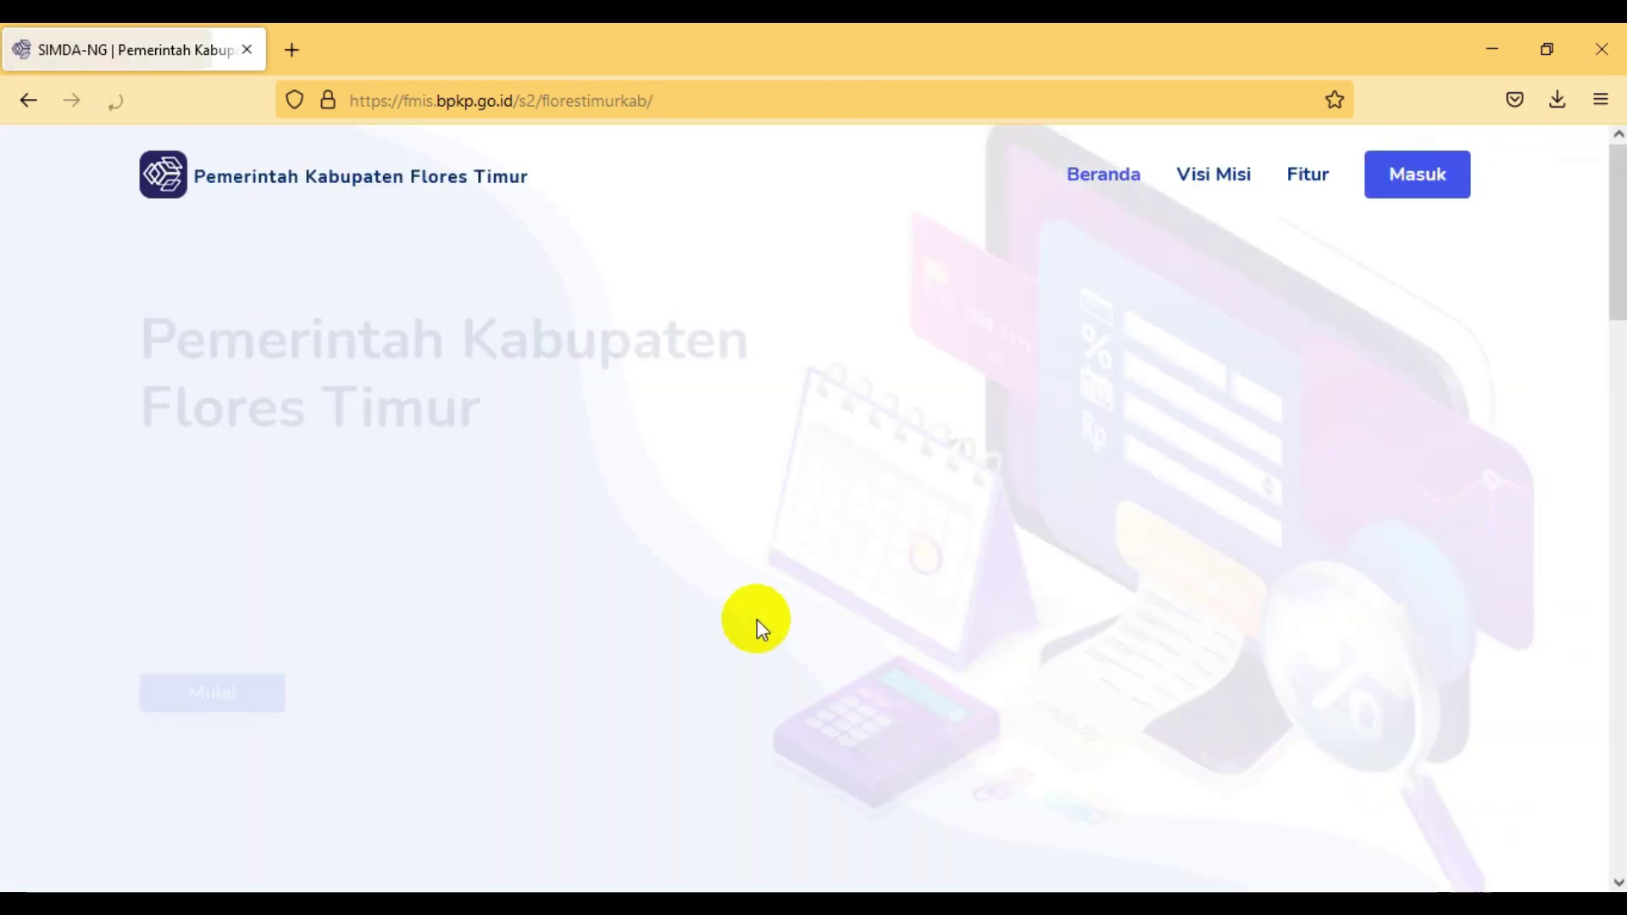
click(1424, 182)
click(1052, 409)
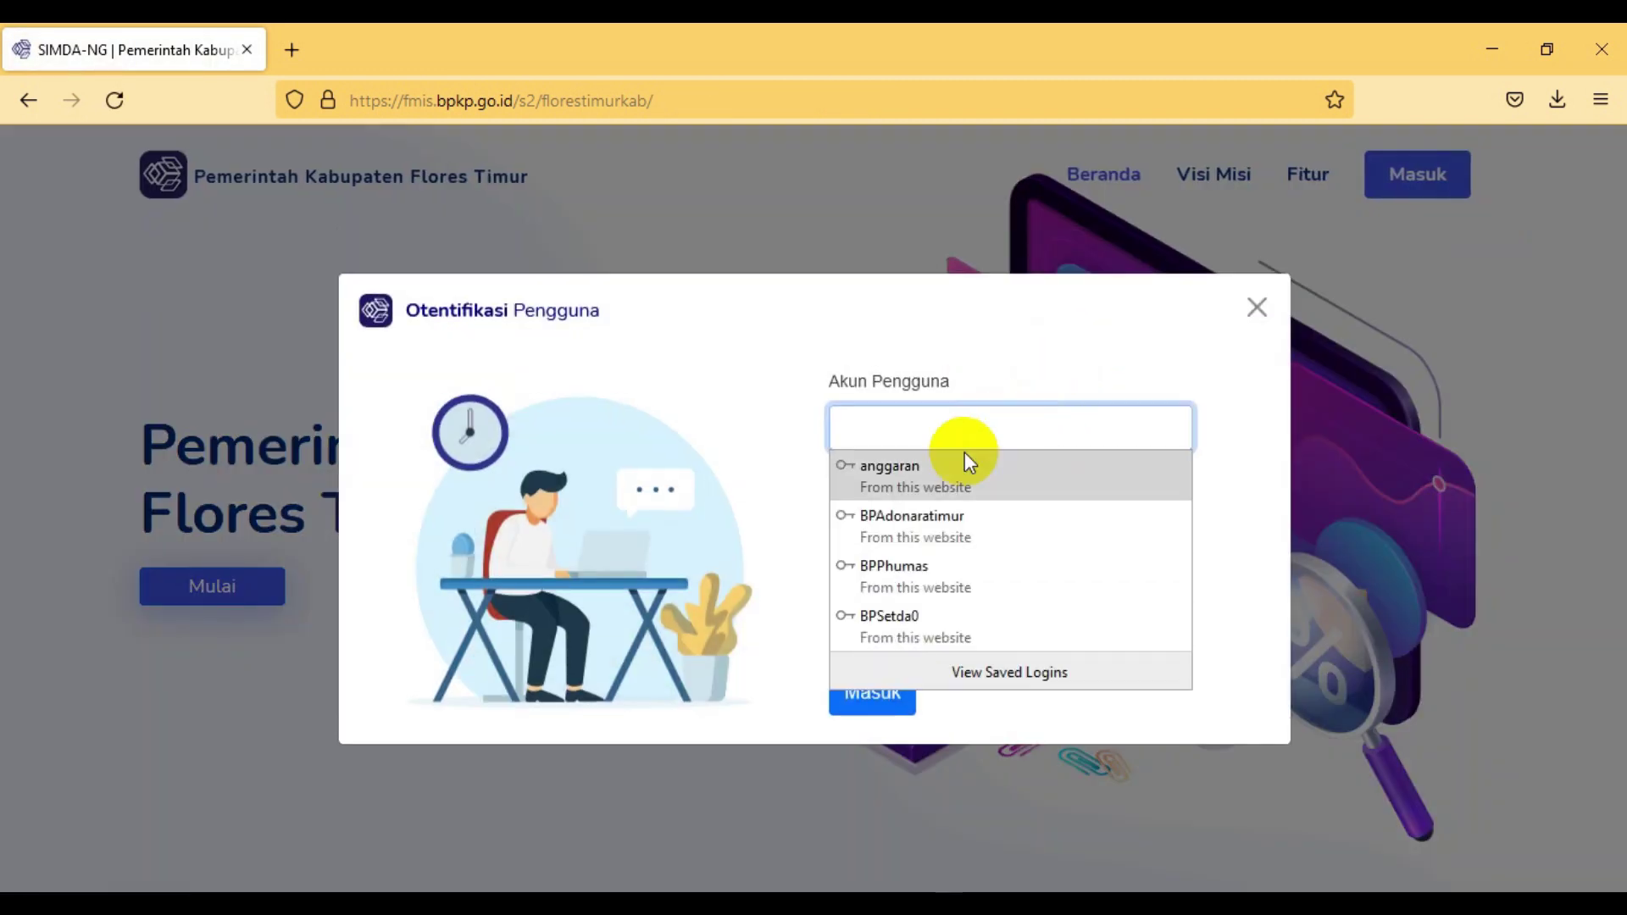
click(931, 629)
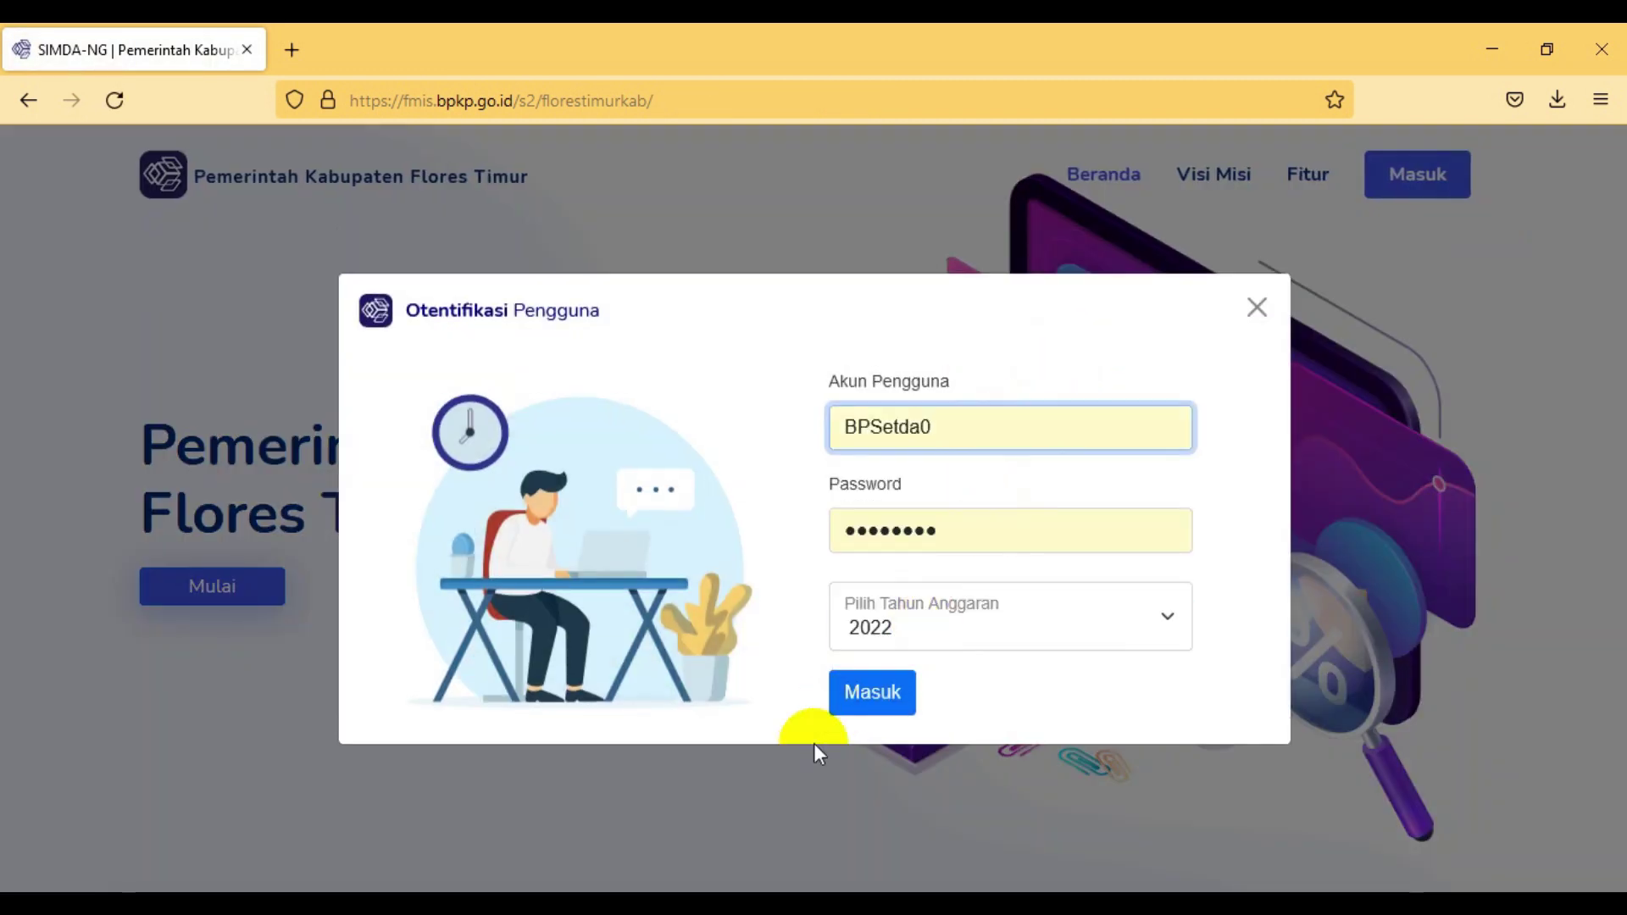
click(861, 705)
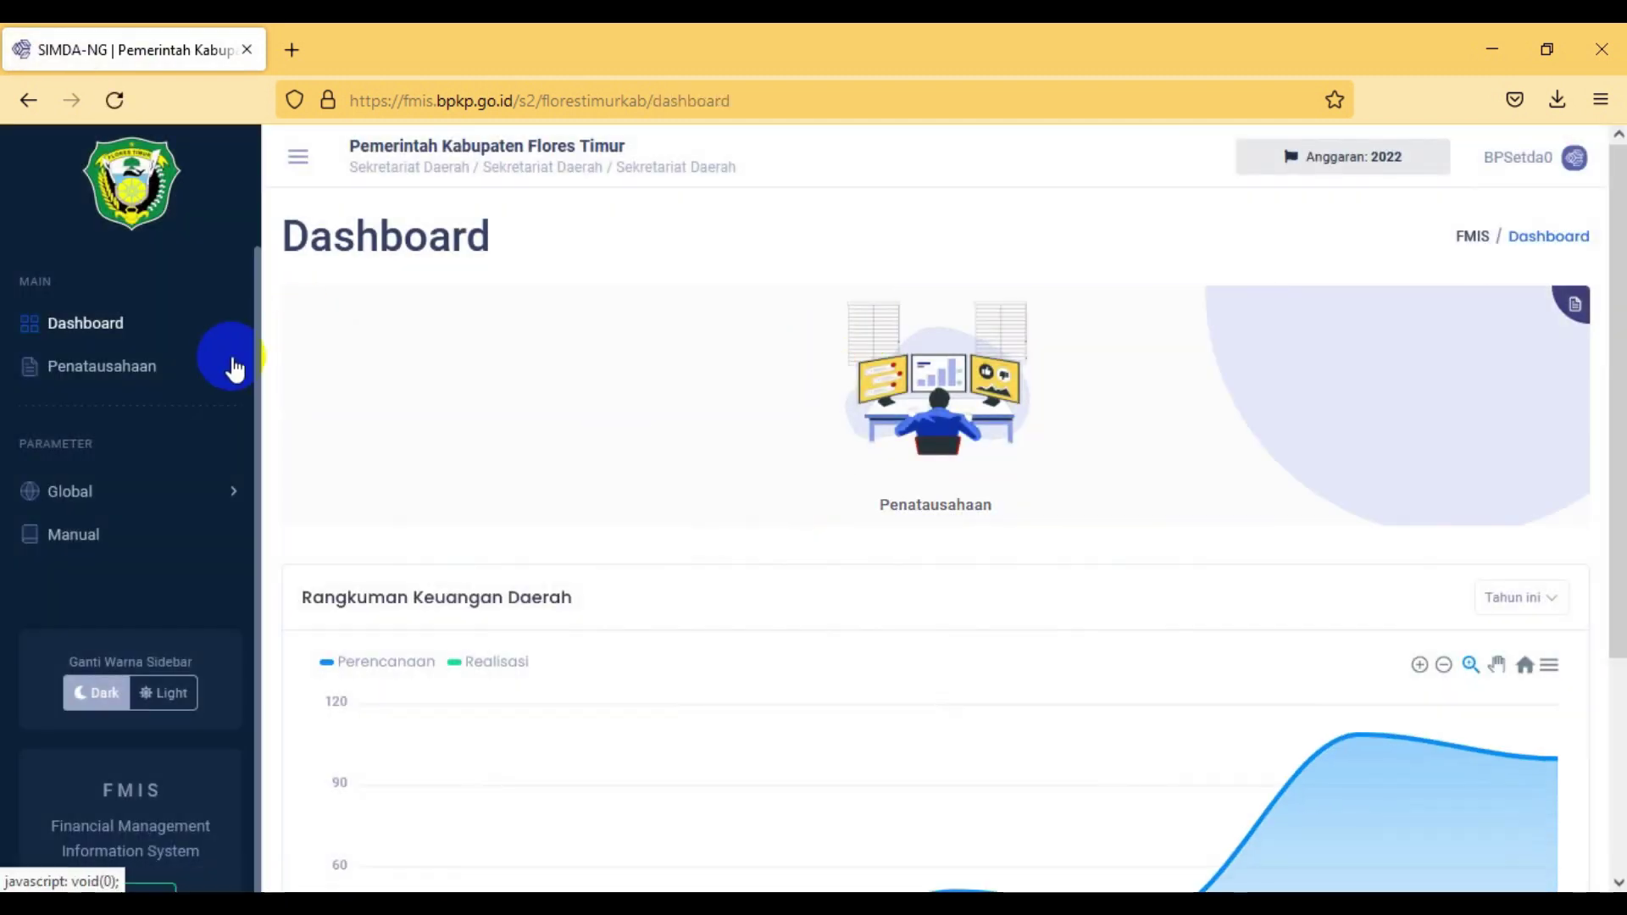
Step: Open the treasurer's SPJ GU page and bring up the BPP SPJ attachments of SPJ 0001/SPJ-GU/I/2021
click(225, 366)
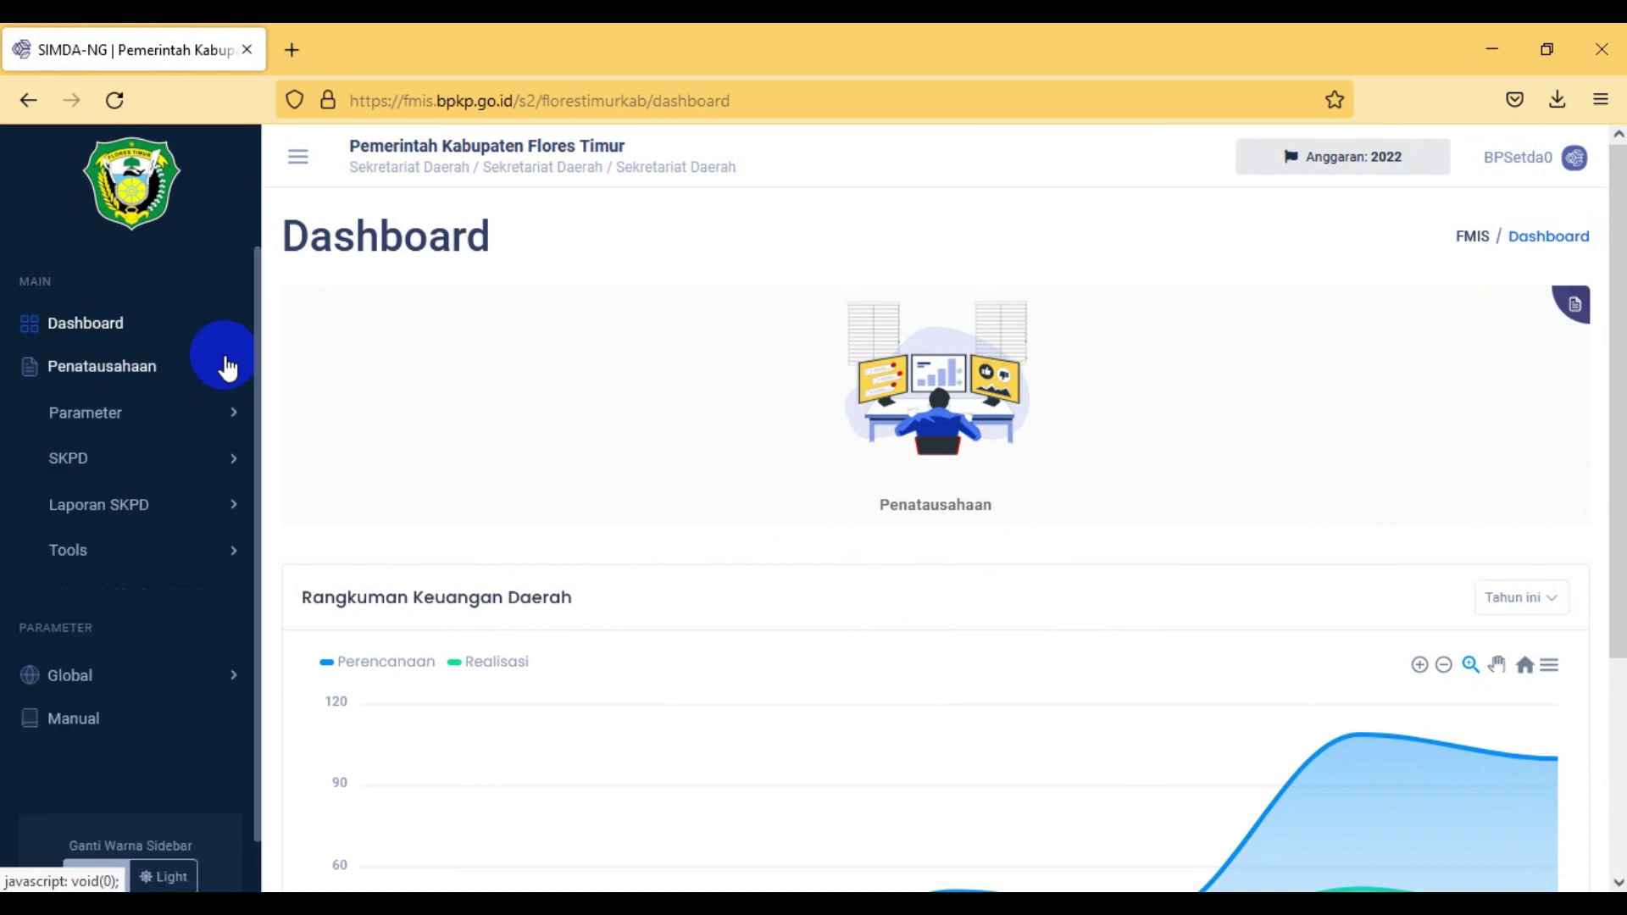
click(225, 457)
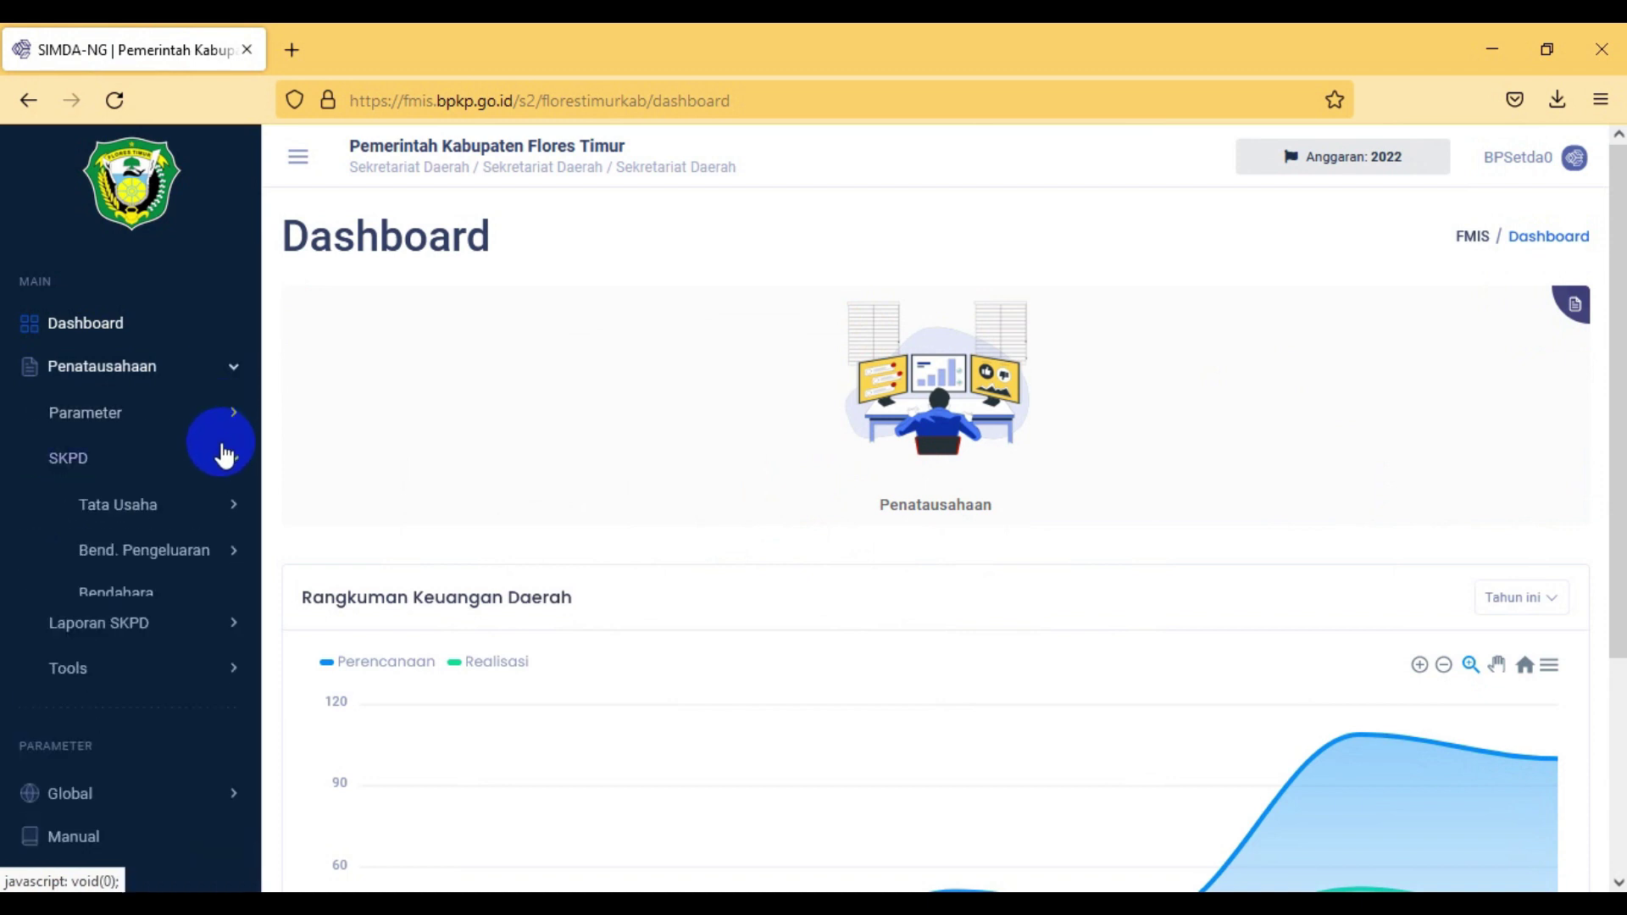
click(225, 551)
click(150, 765)
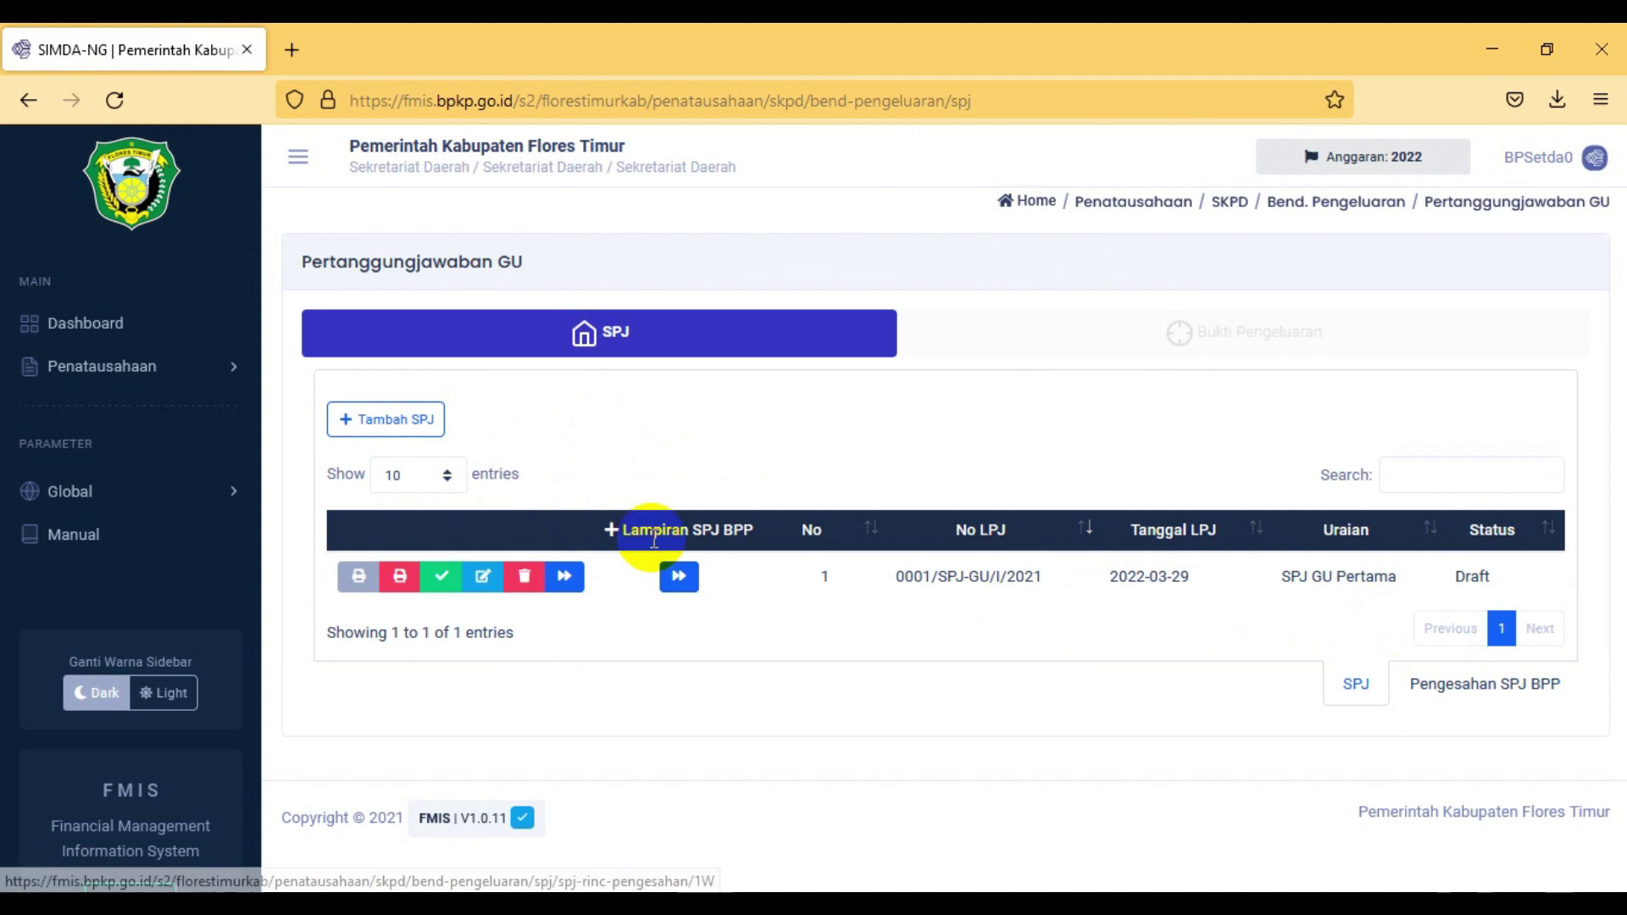
drag(634, 531, 726, 534)
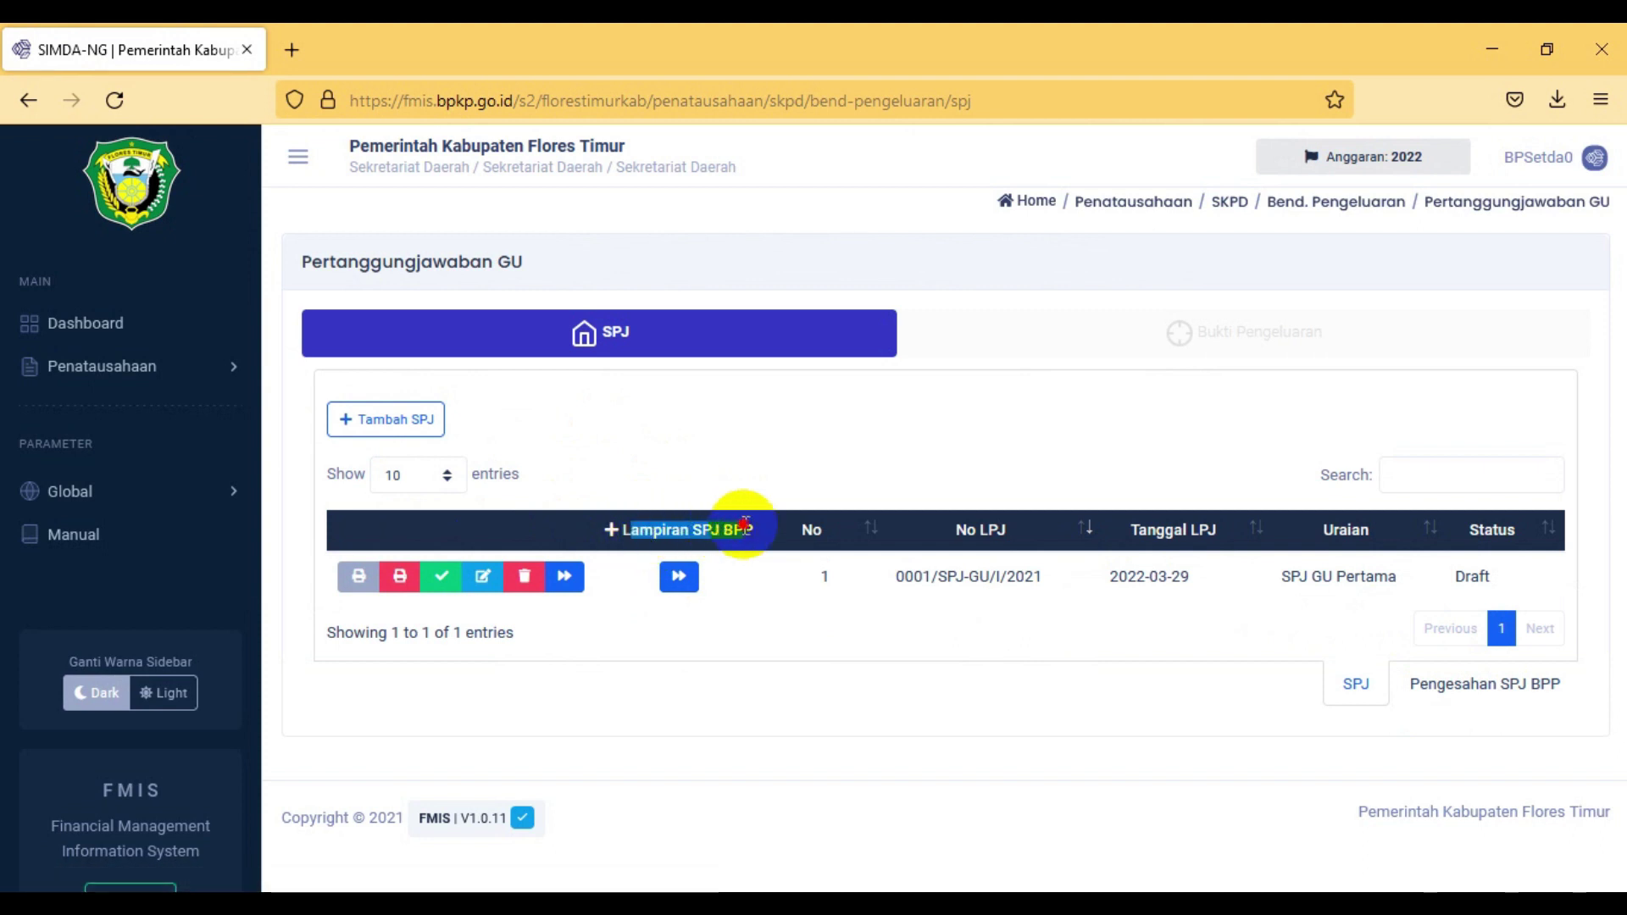
click(683, 582)
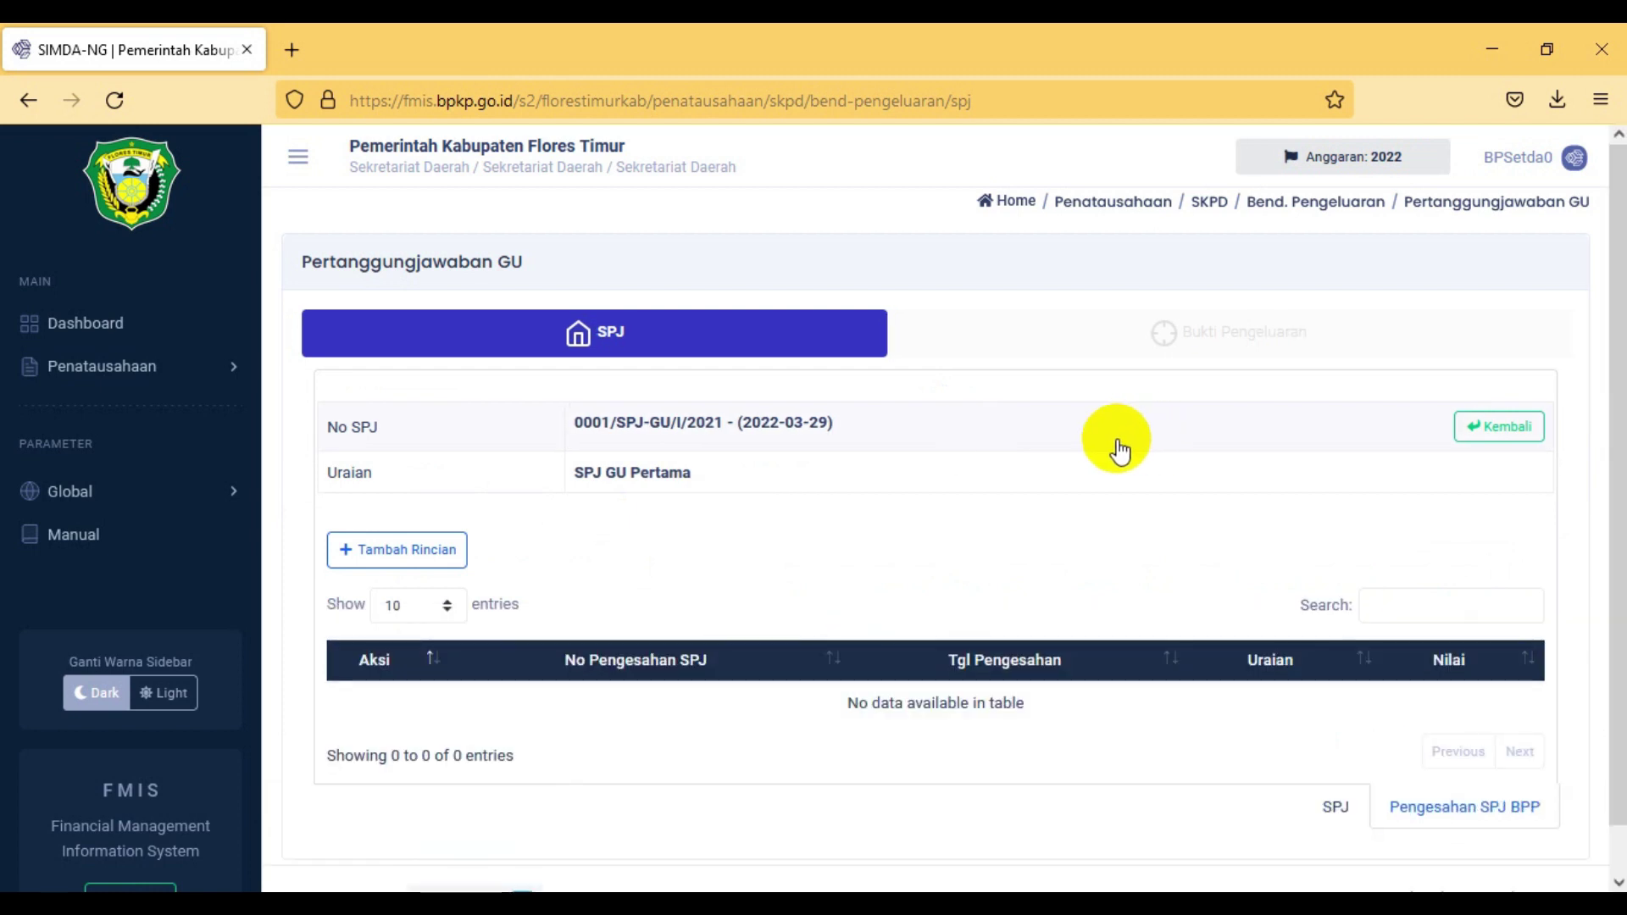
Step: Attach the BPP approval 001/SPU-GU/BPHumas/I/SAH/2021 to SPJ 0001/SPJ-GU/I/2021 and save it
click(415, 552)
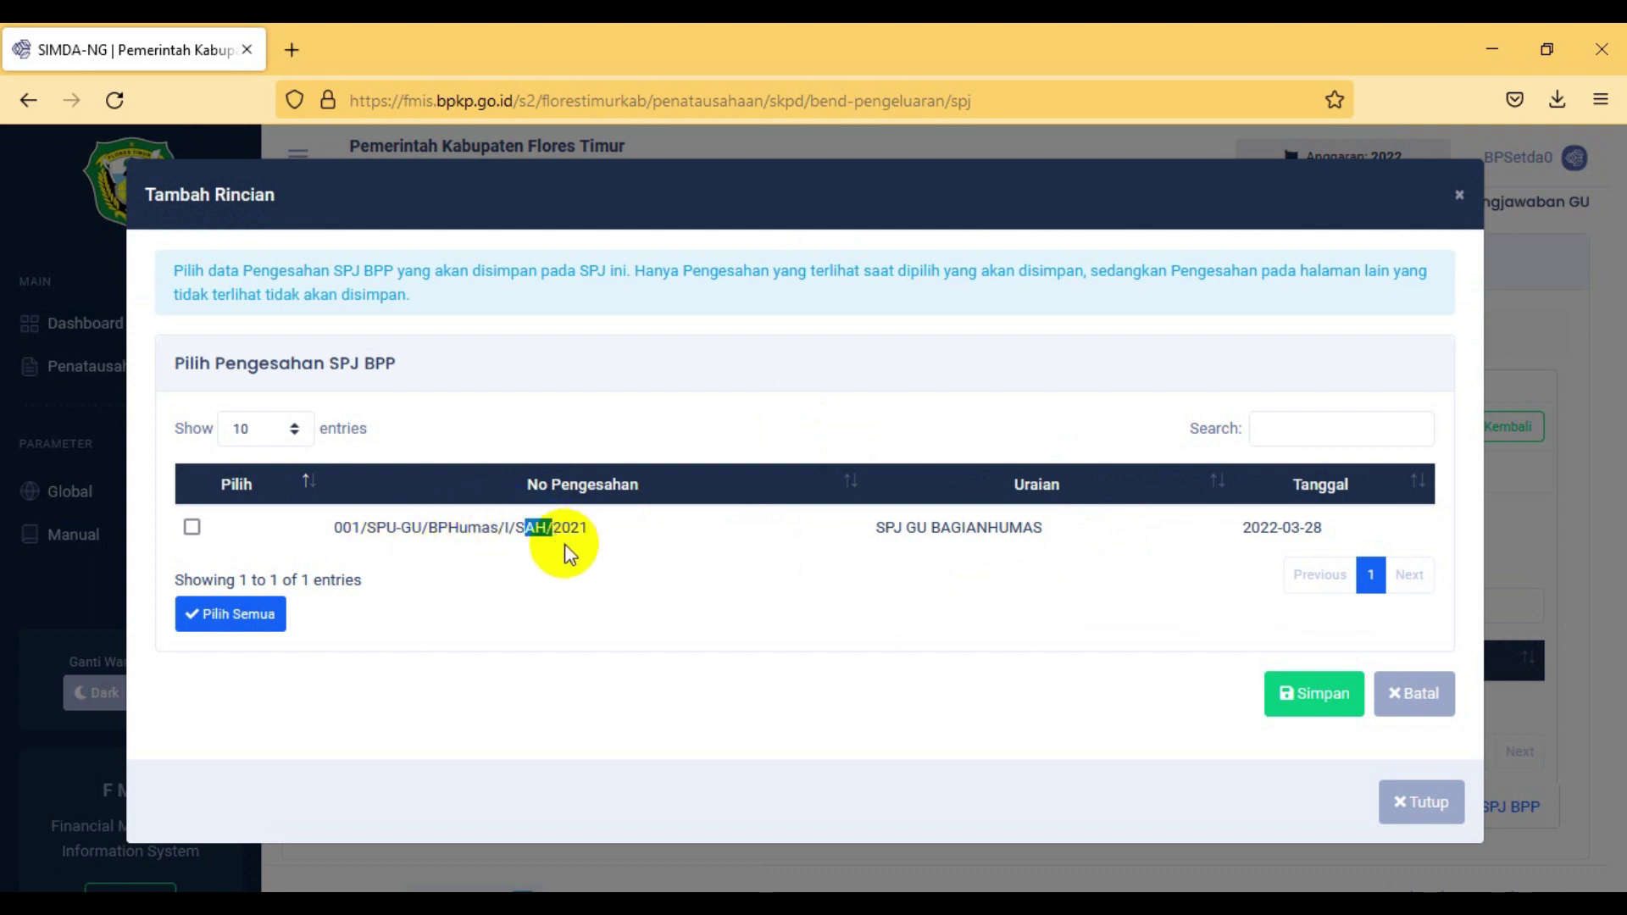
click(195, 533)
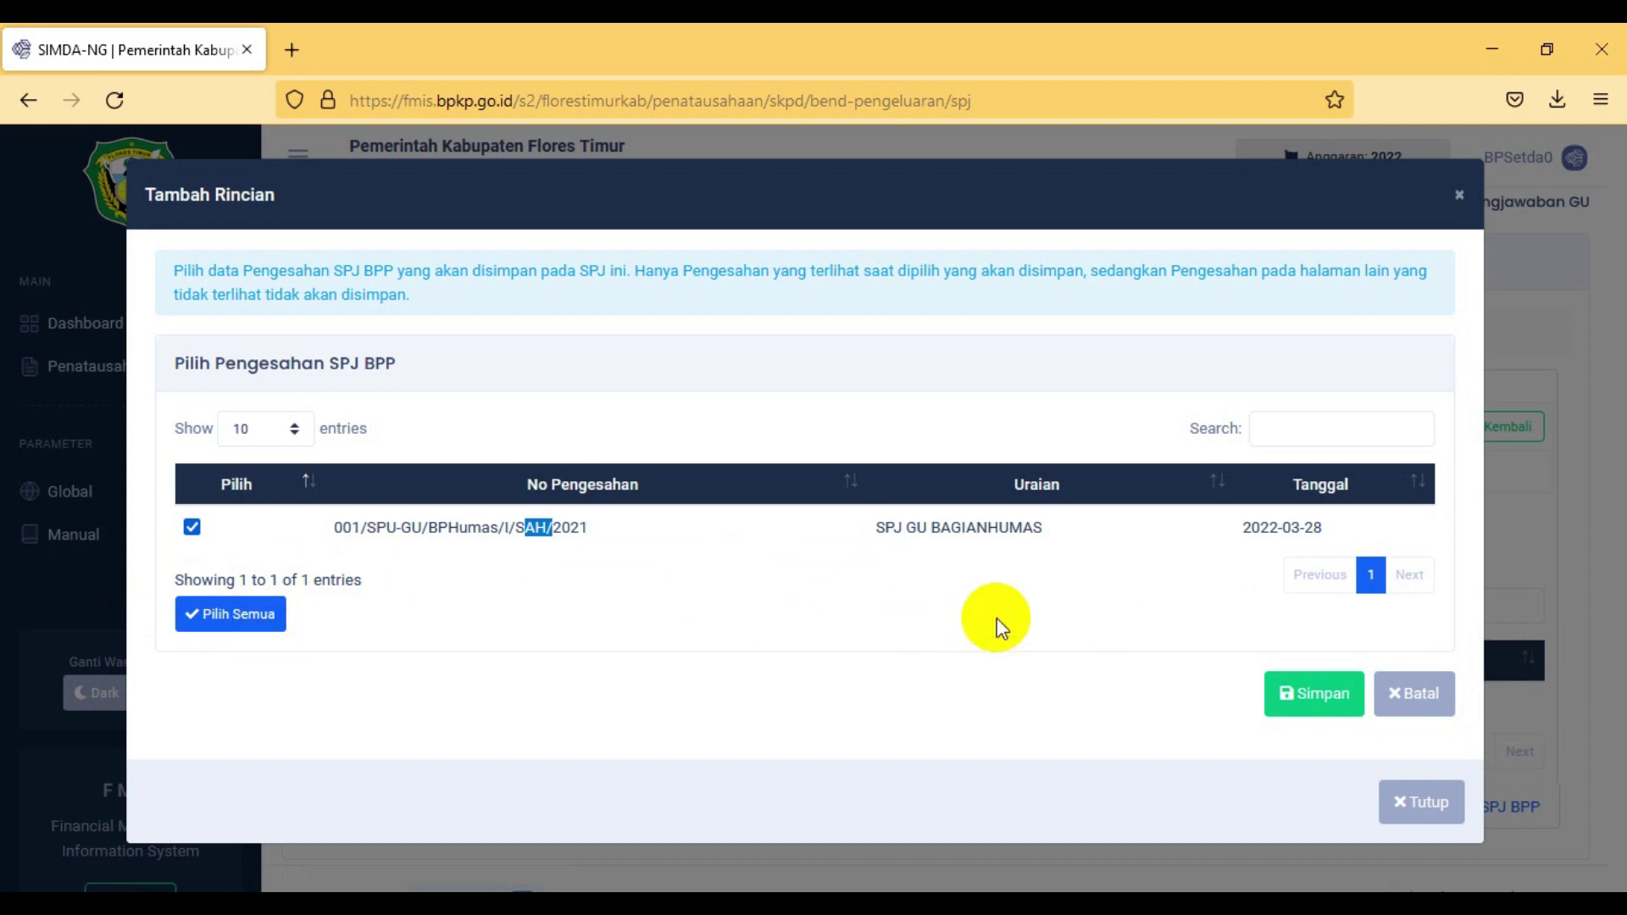
click(715, 592)
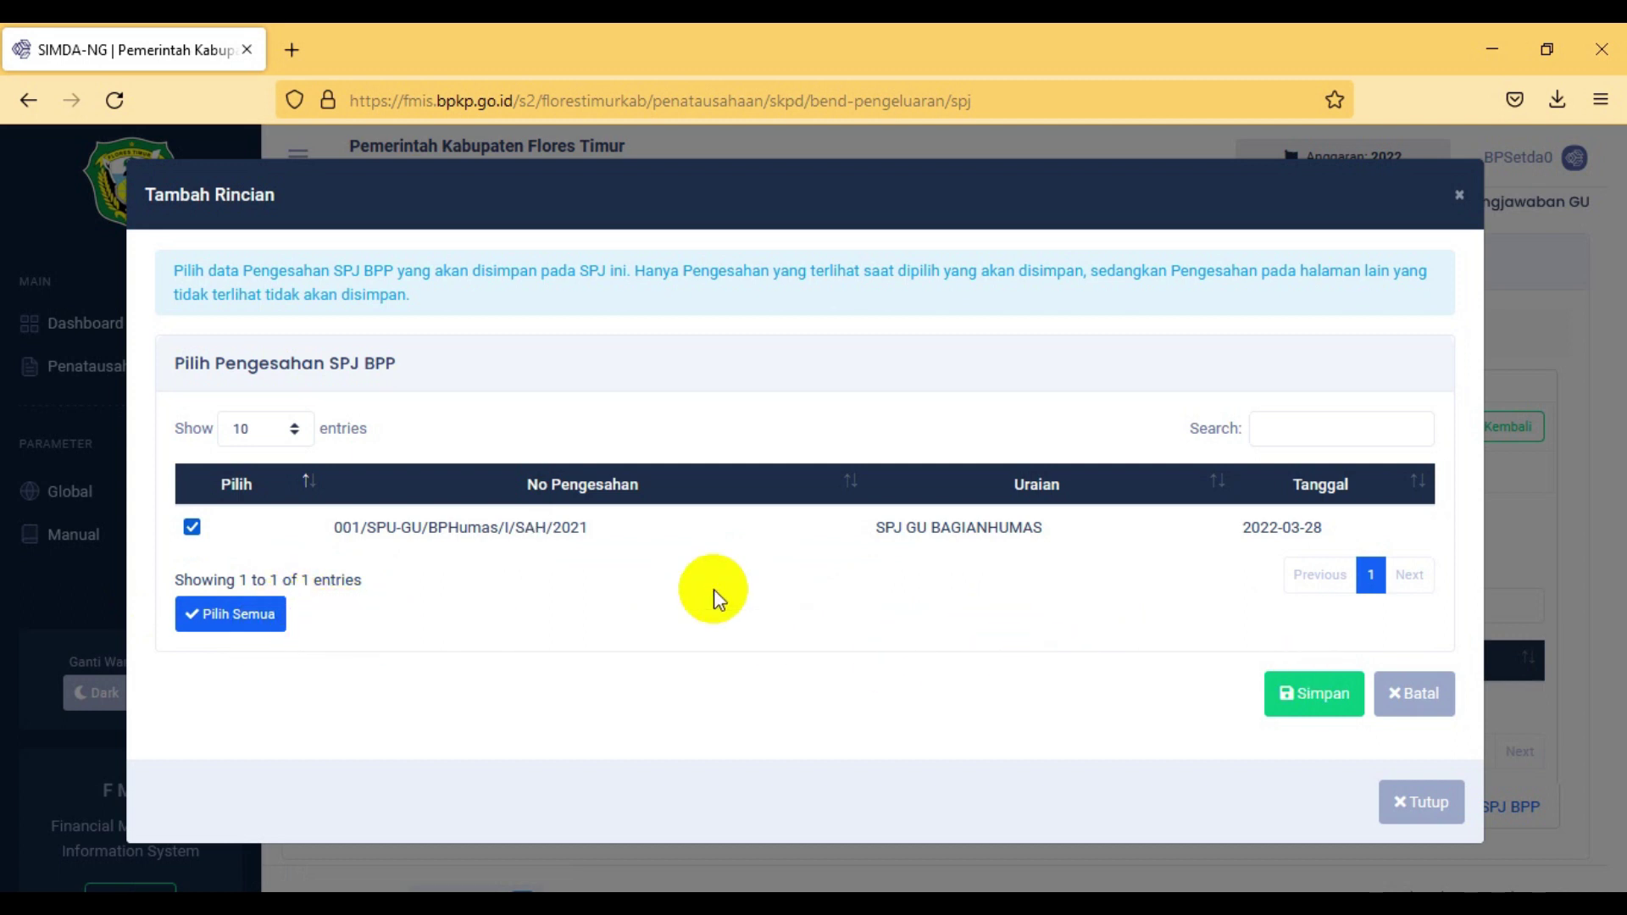
click(1292, 697)
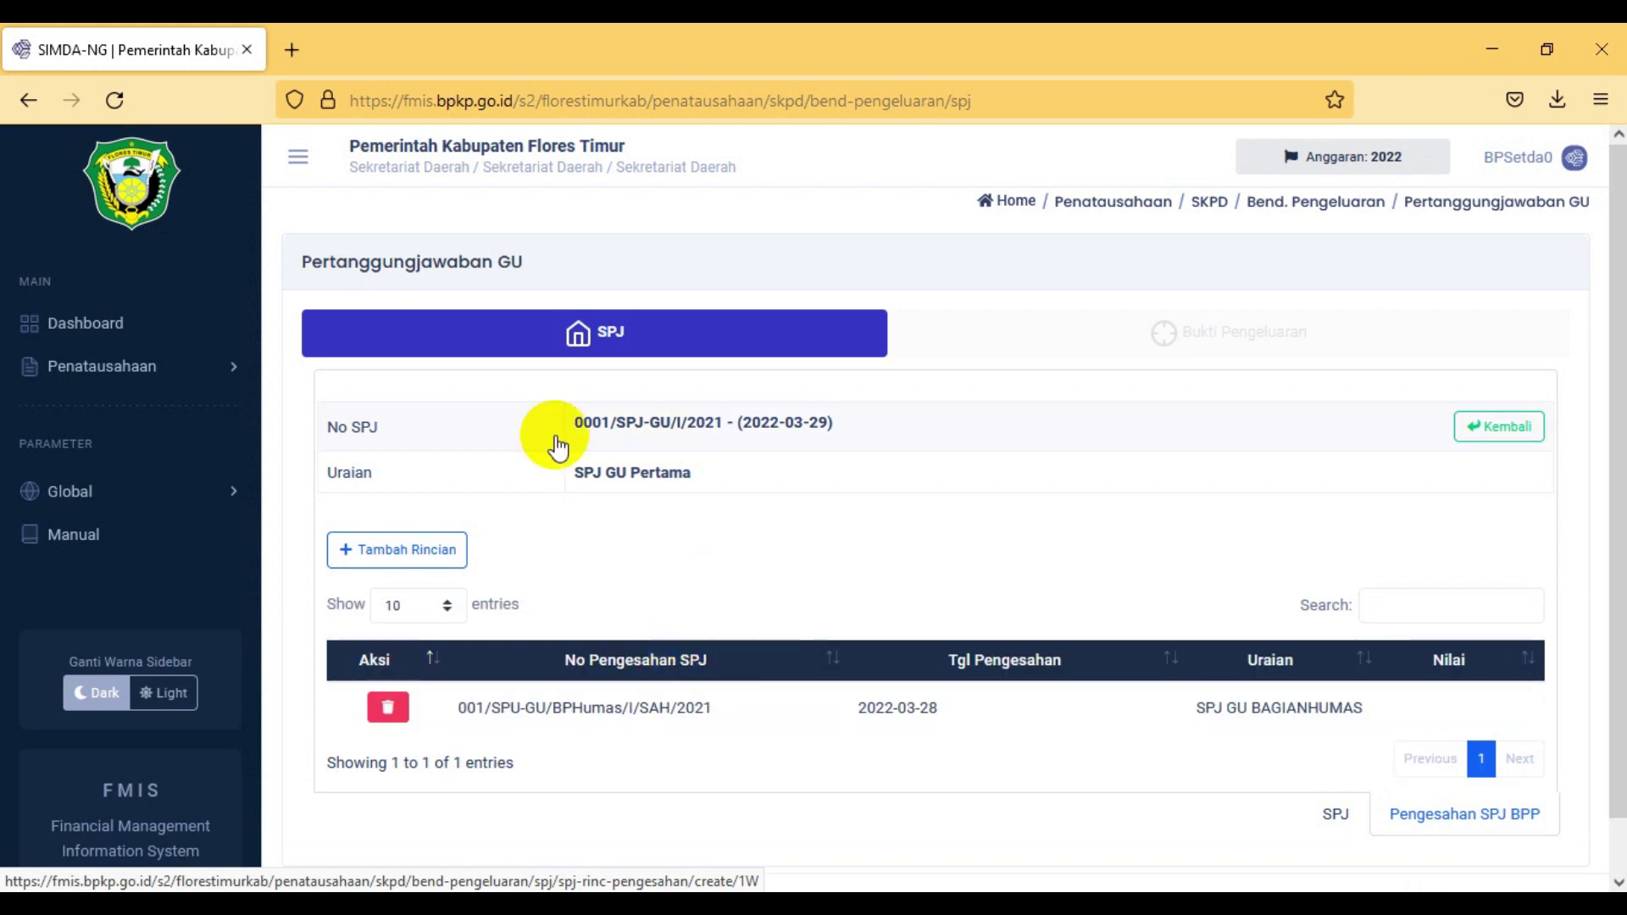
scroll(1085, 538, down, 1)
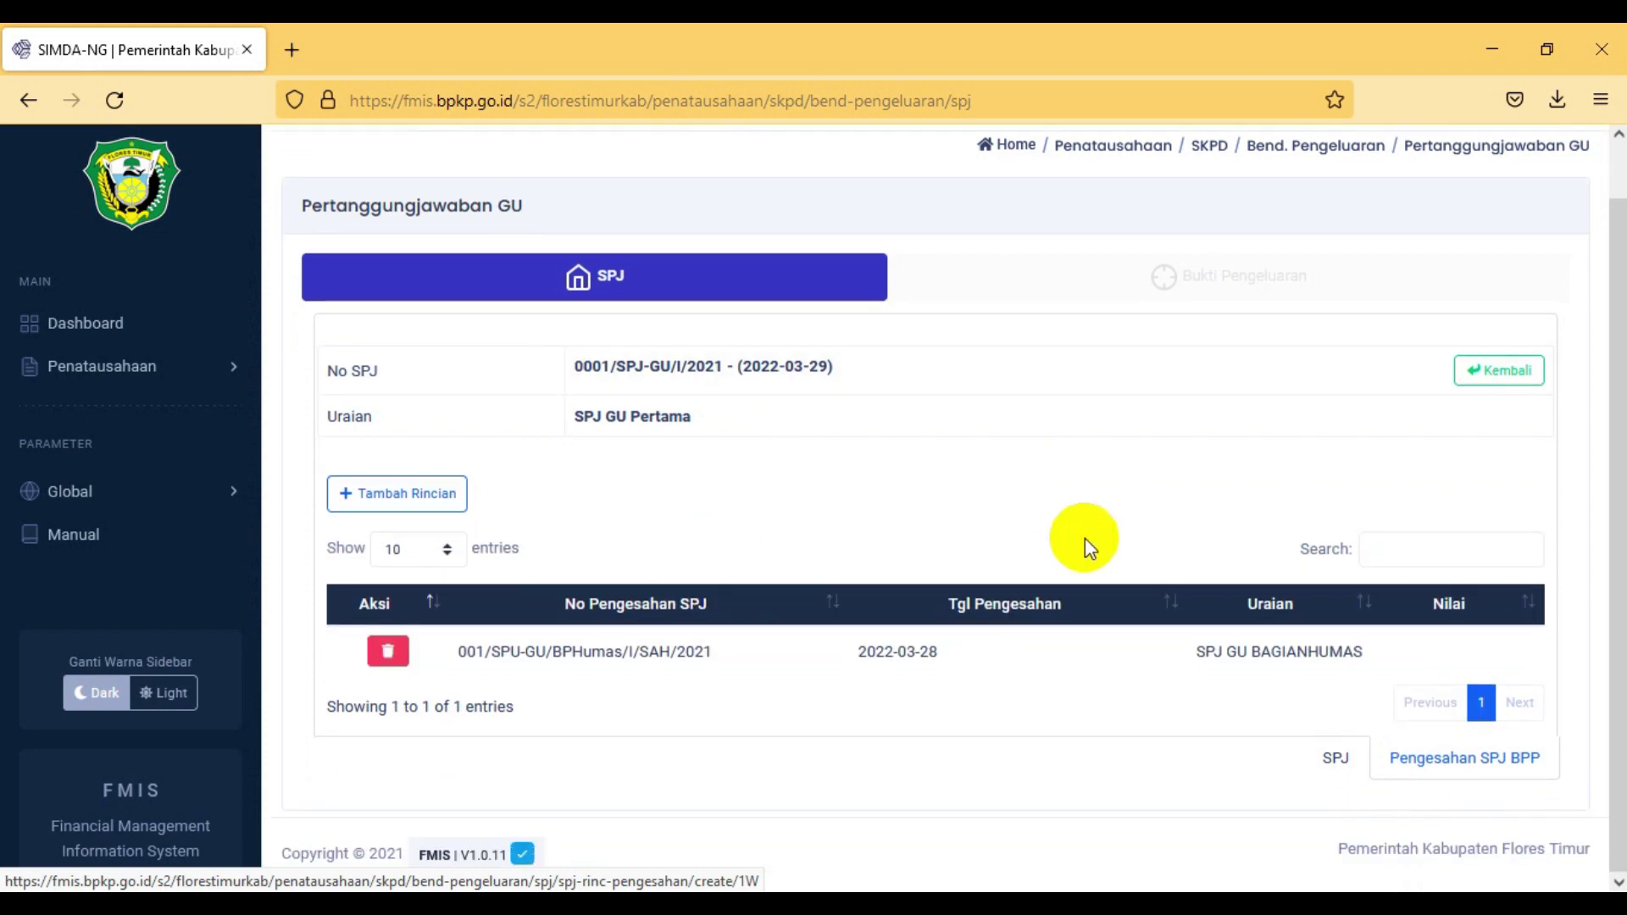
Step: Return to the SPJ list, generate the accountability report of SPJ 0001/SPJ-GU/I/2021, review its PDF and close it
click(1337, 760)
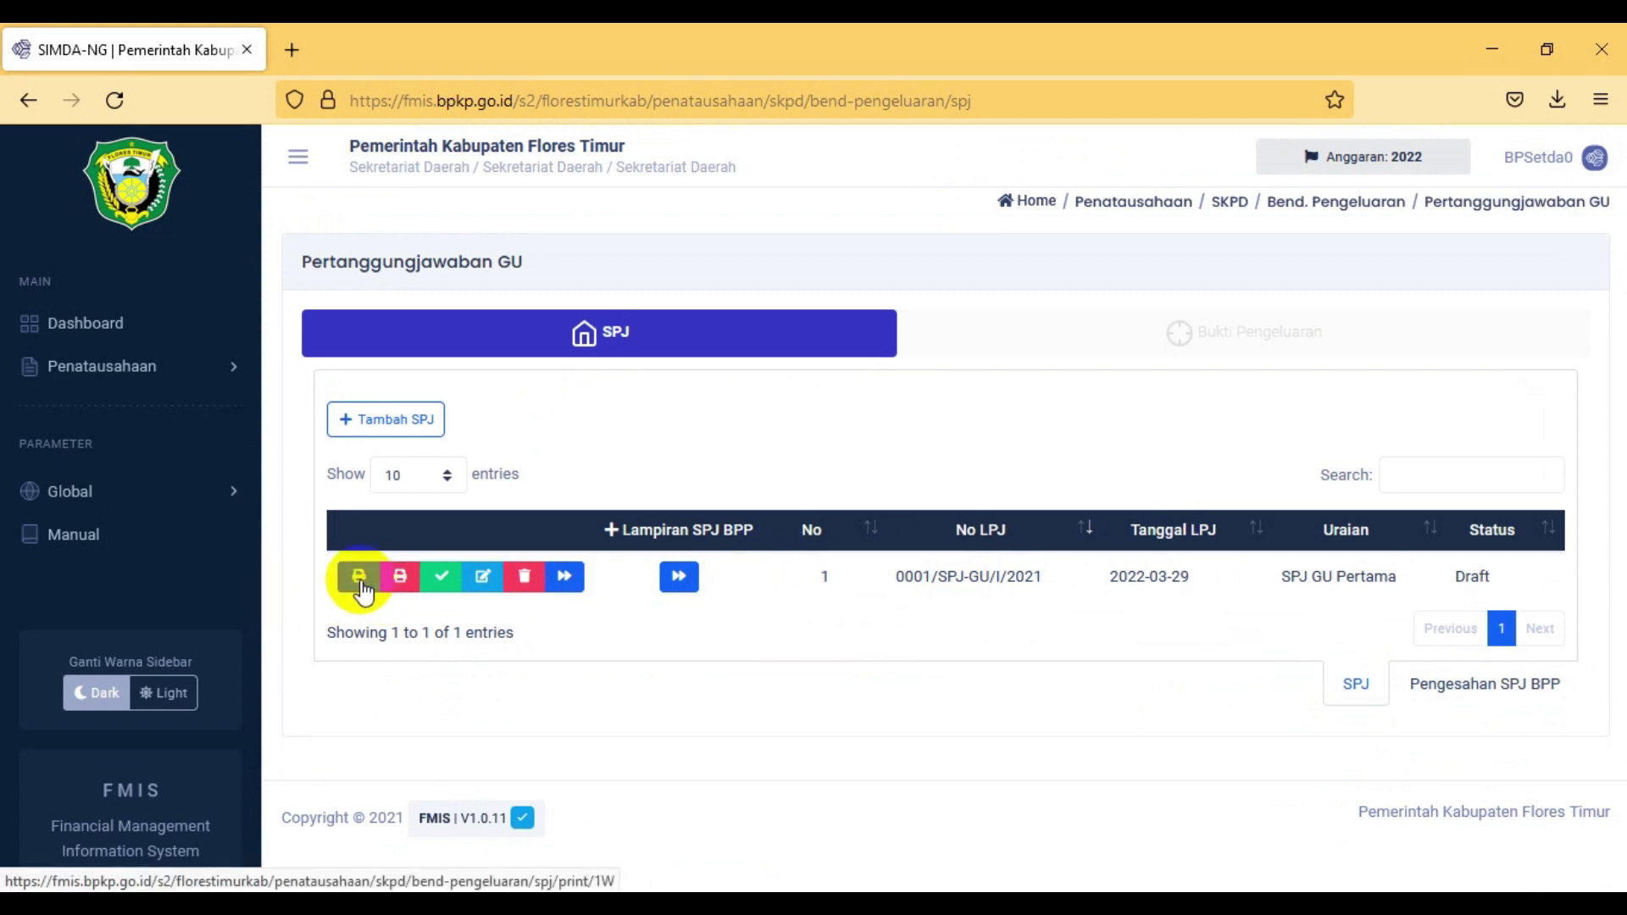
click(357, 578)
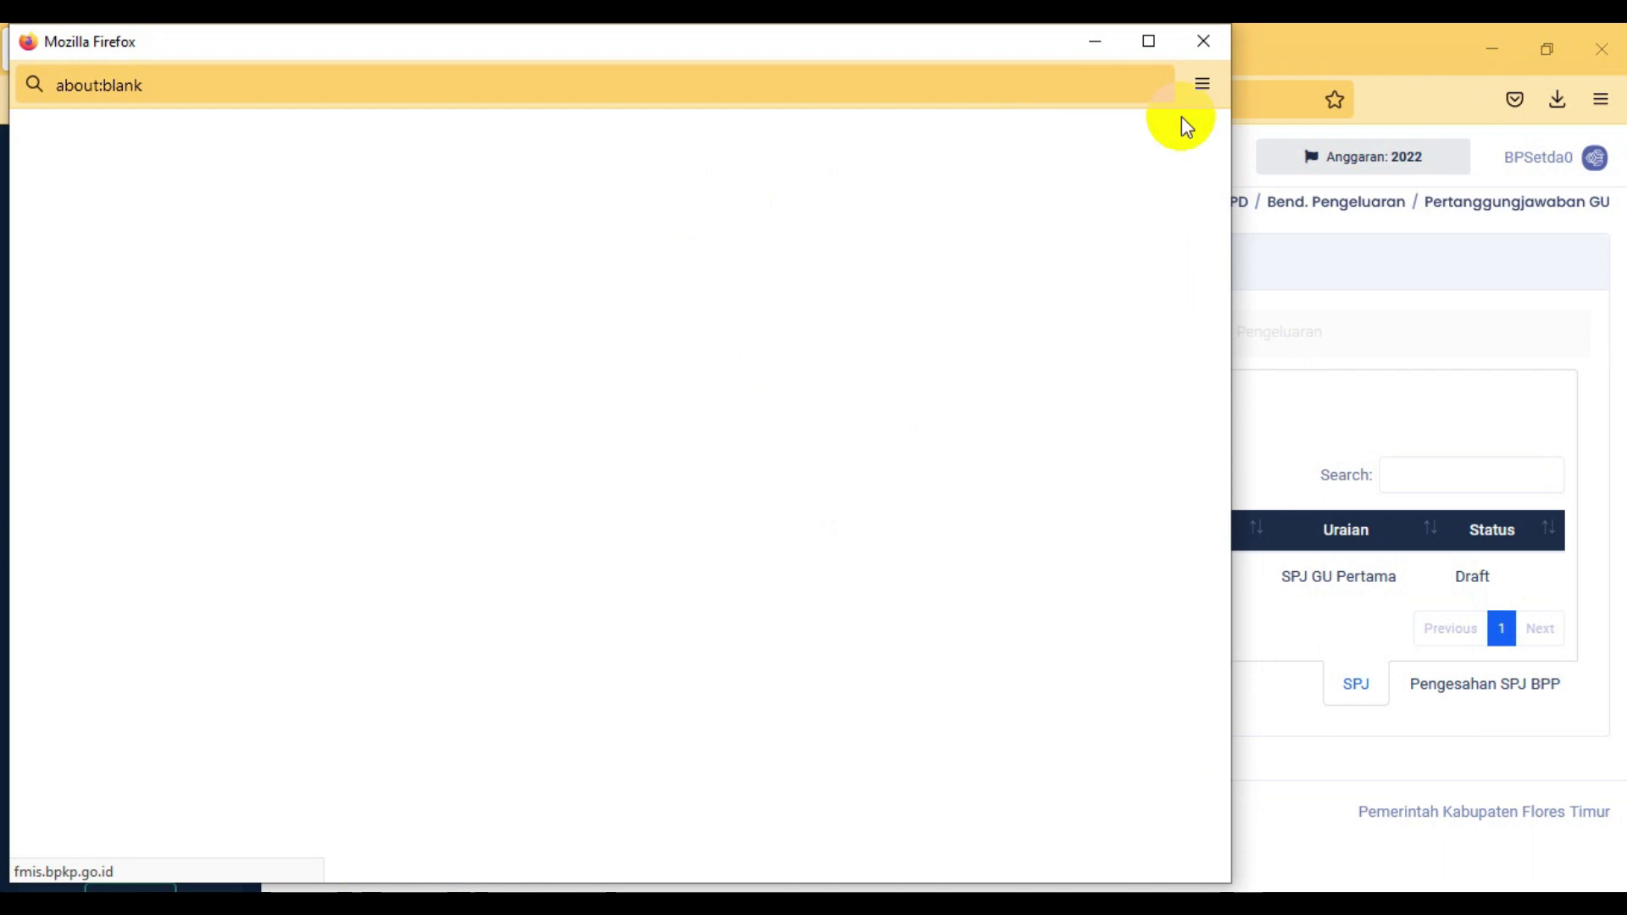
click(1559, 106)
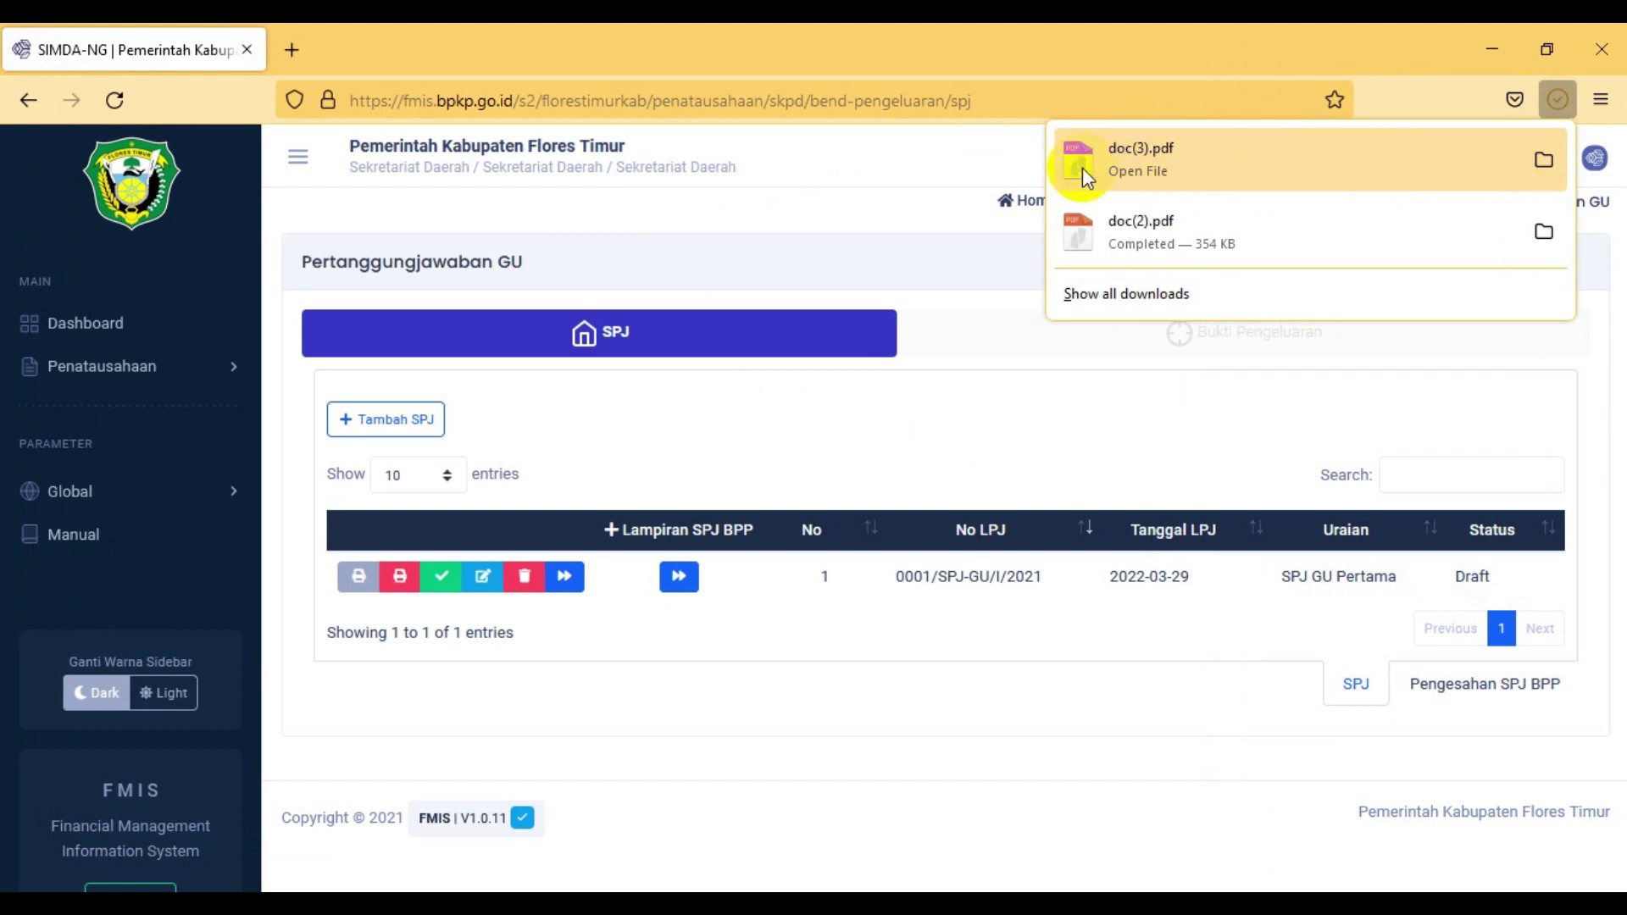
click(1082, 168)
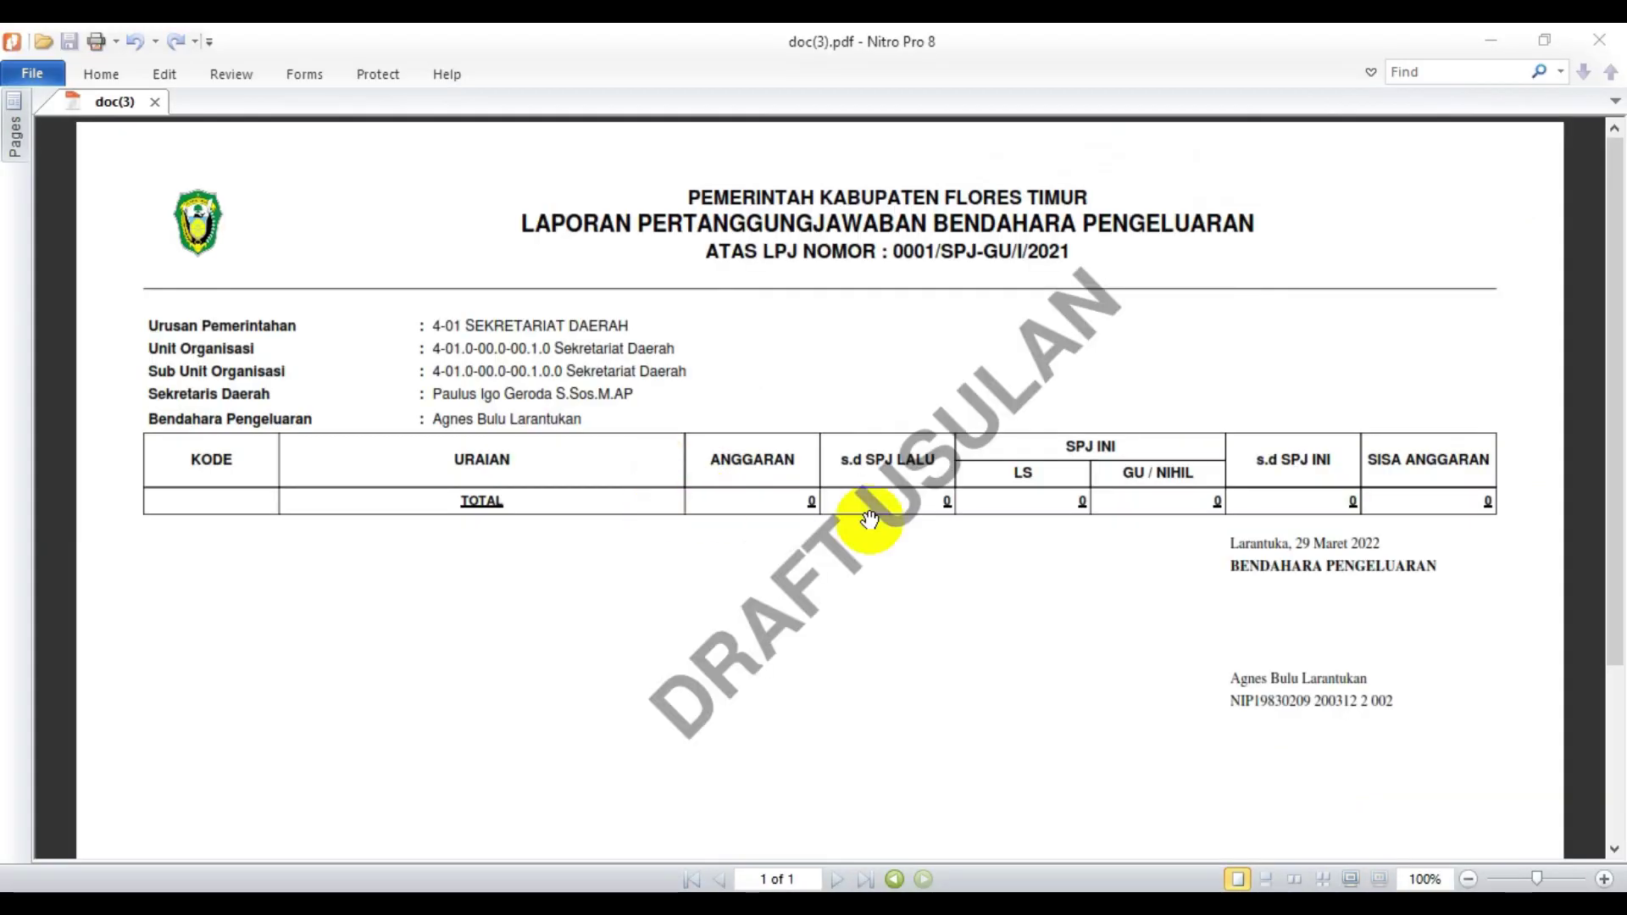
scroll(890, 542, down, 3)
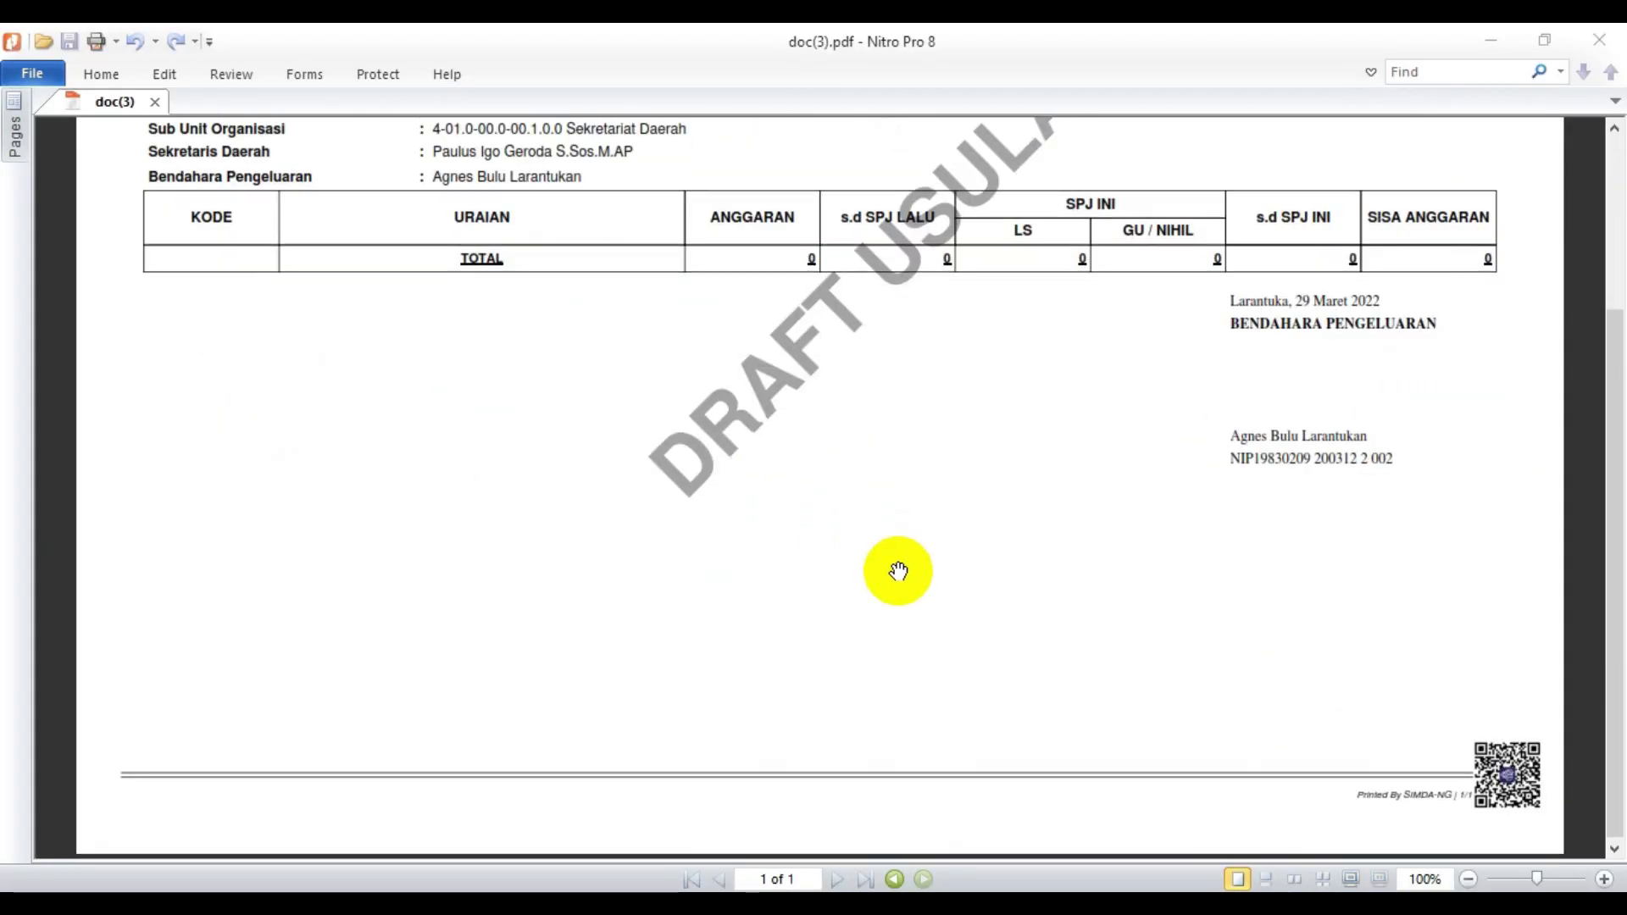
scroll(898, 570, up, 3)
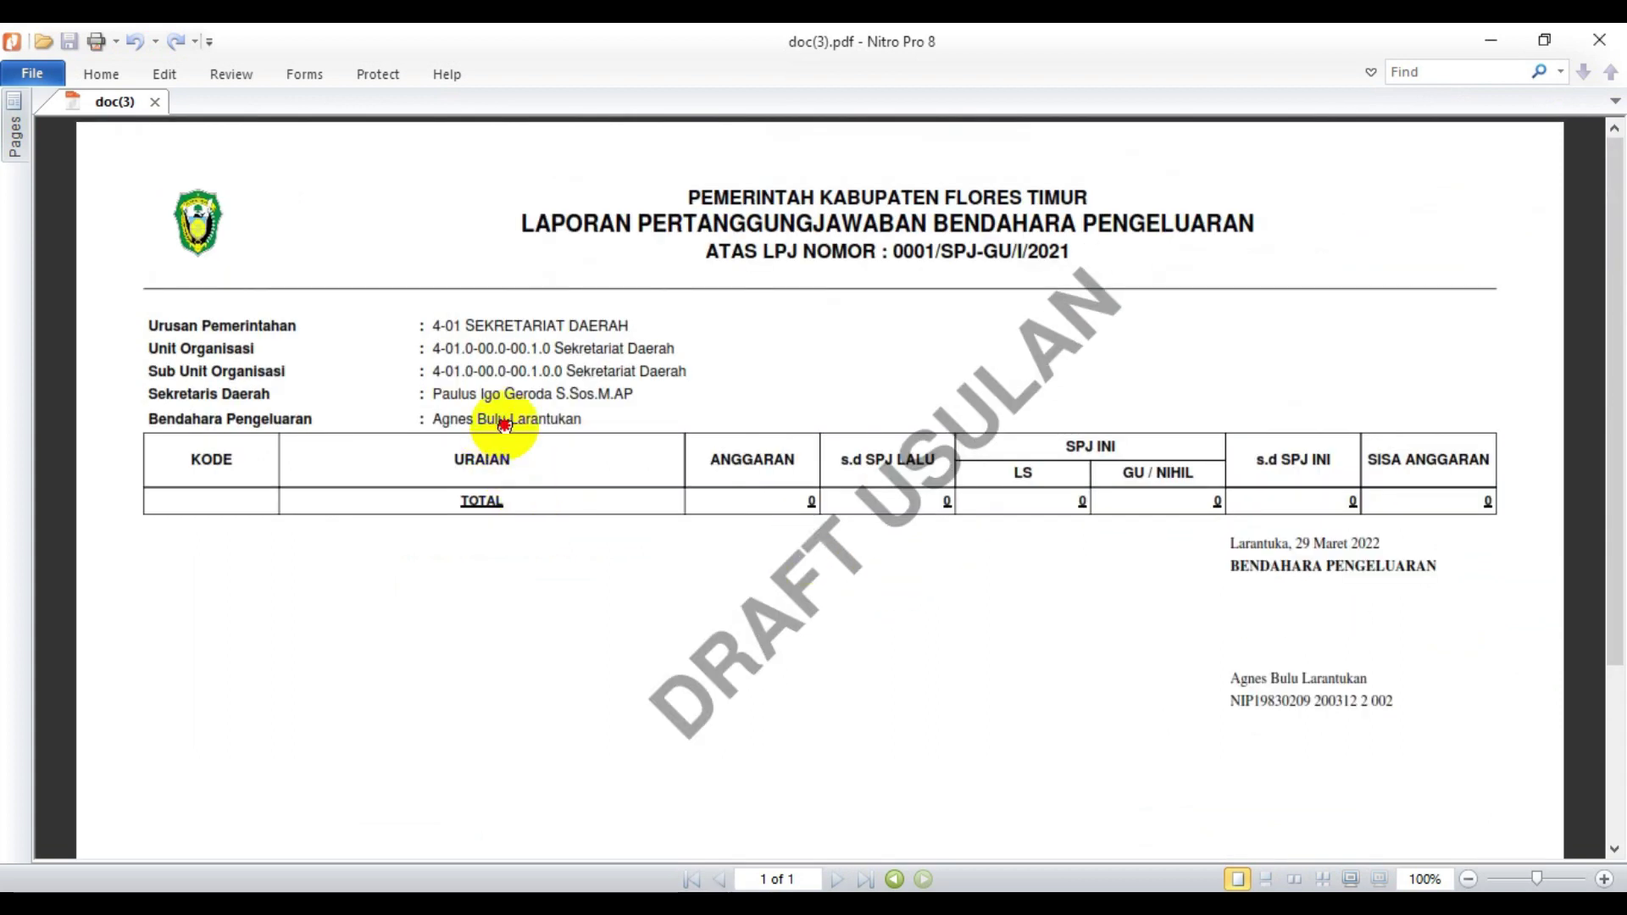
scroll(1090, 429, down, 3)
scroll(1094, 420, up, 3)
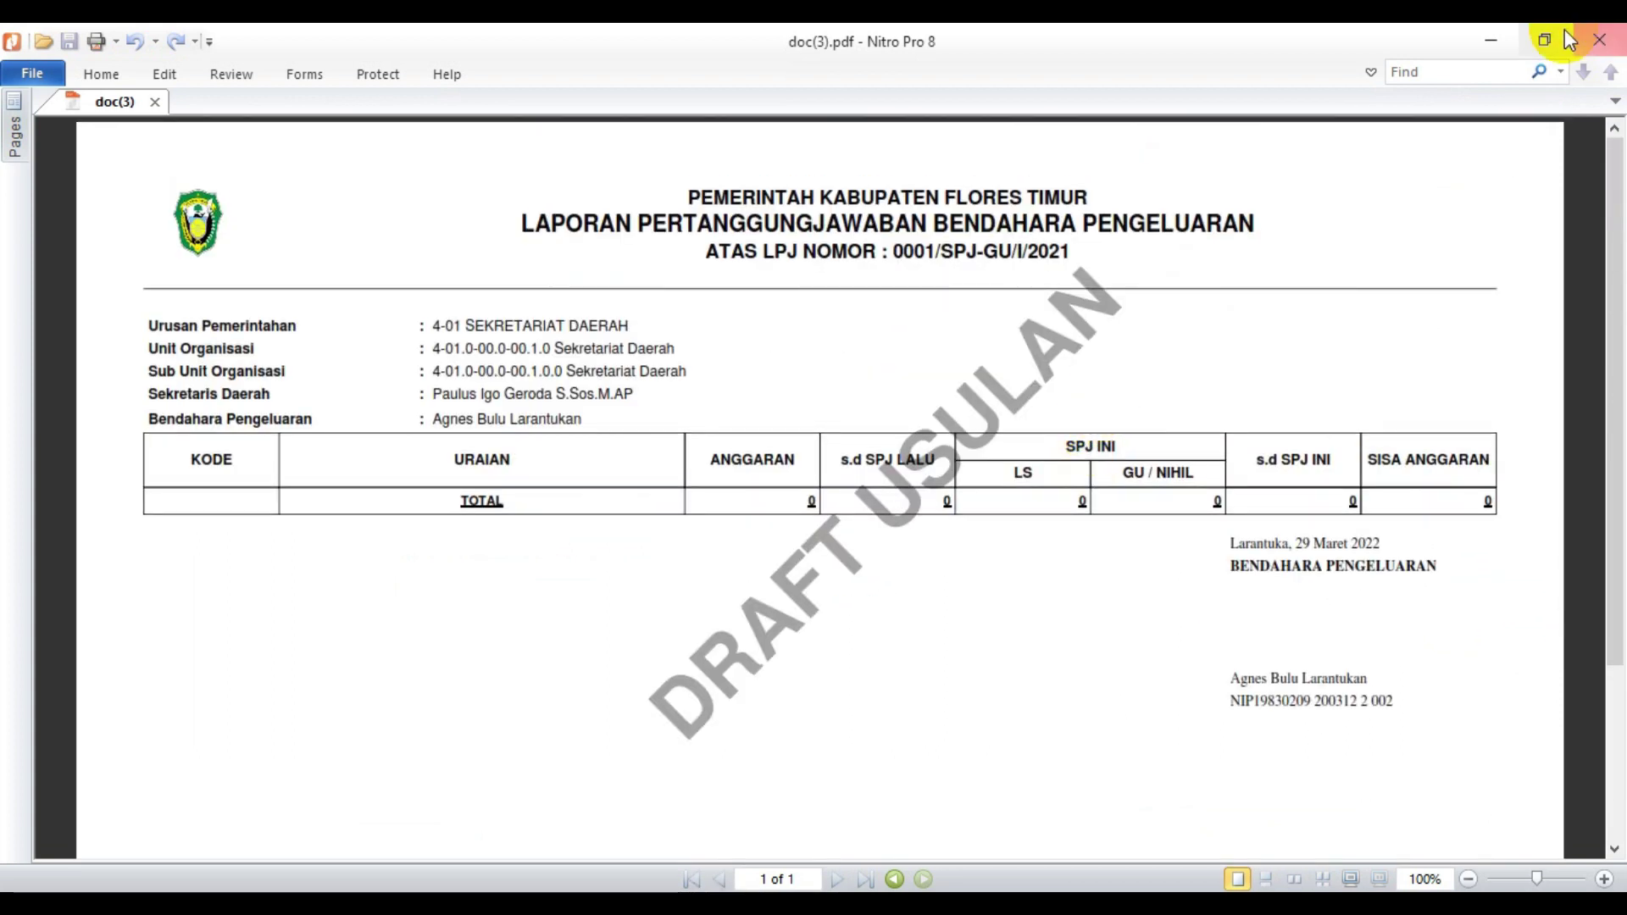
click(1607, 44)
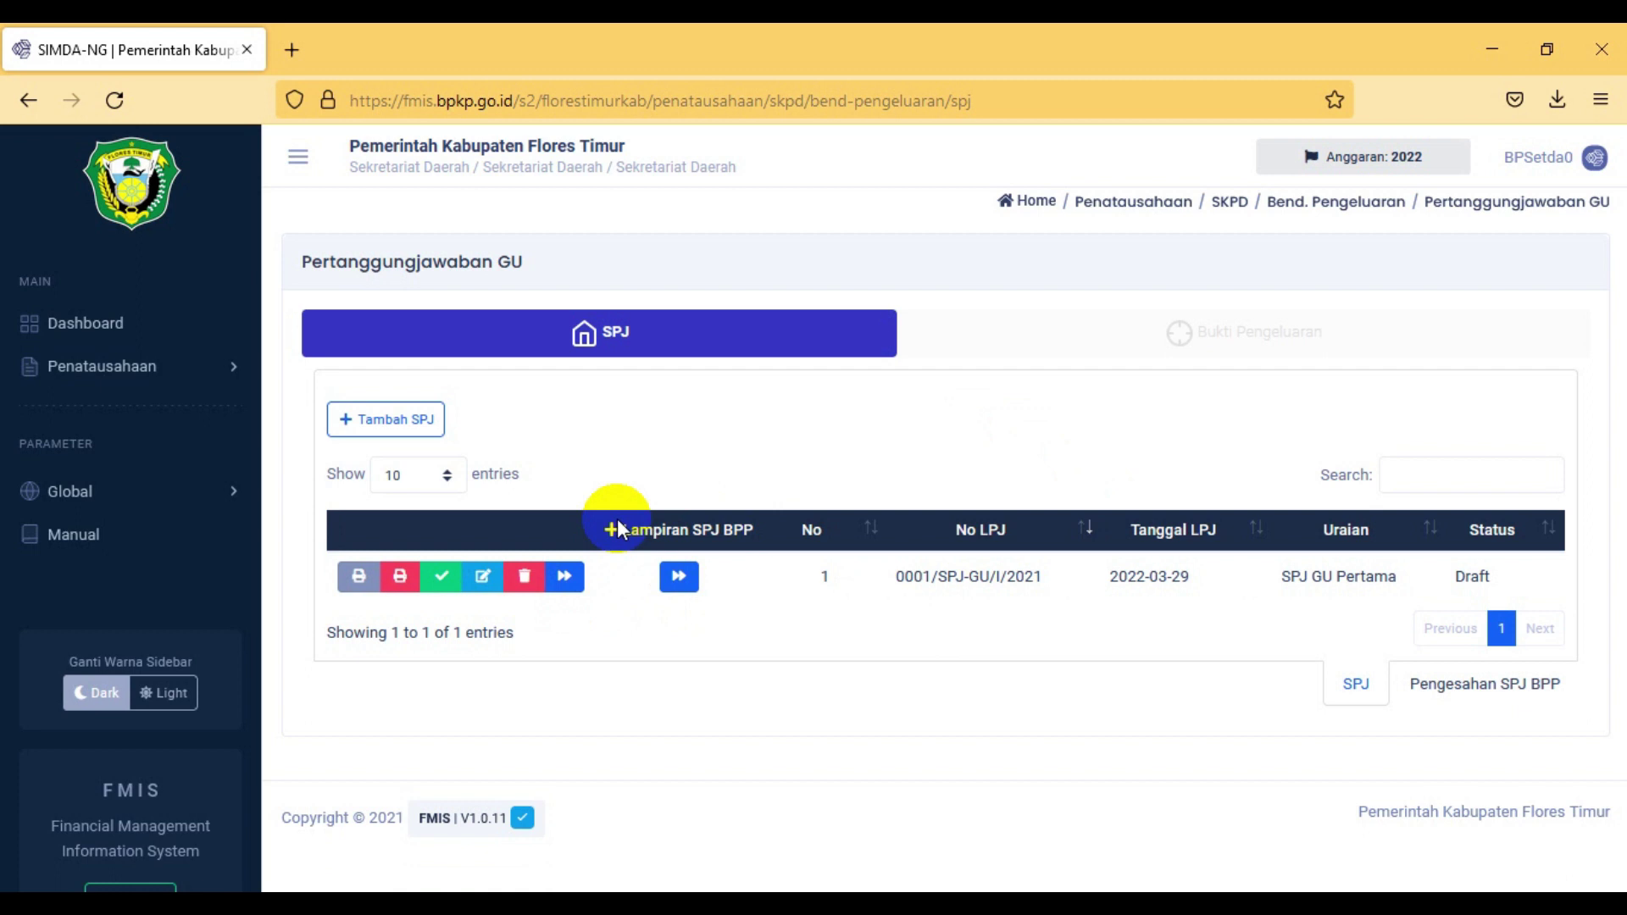
Step: Change the status of SPJ 0001/SPJ-GU/I/2021 to final
double_click(1472, 583)
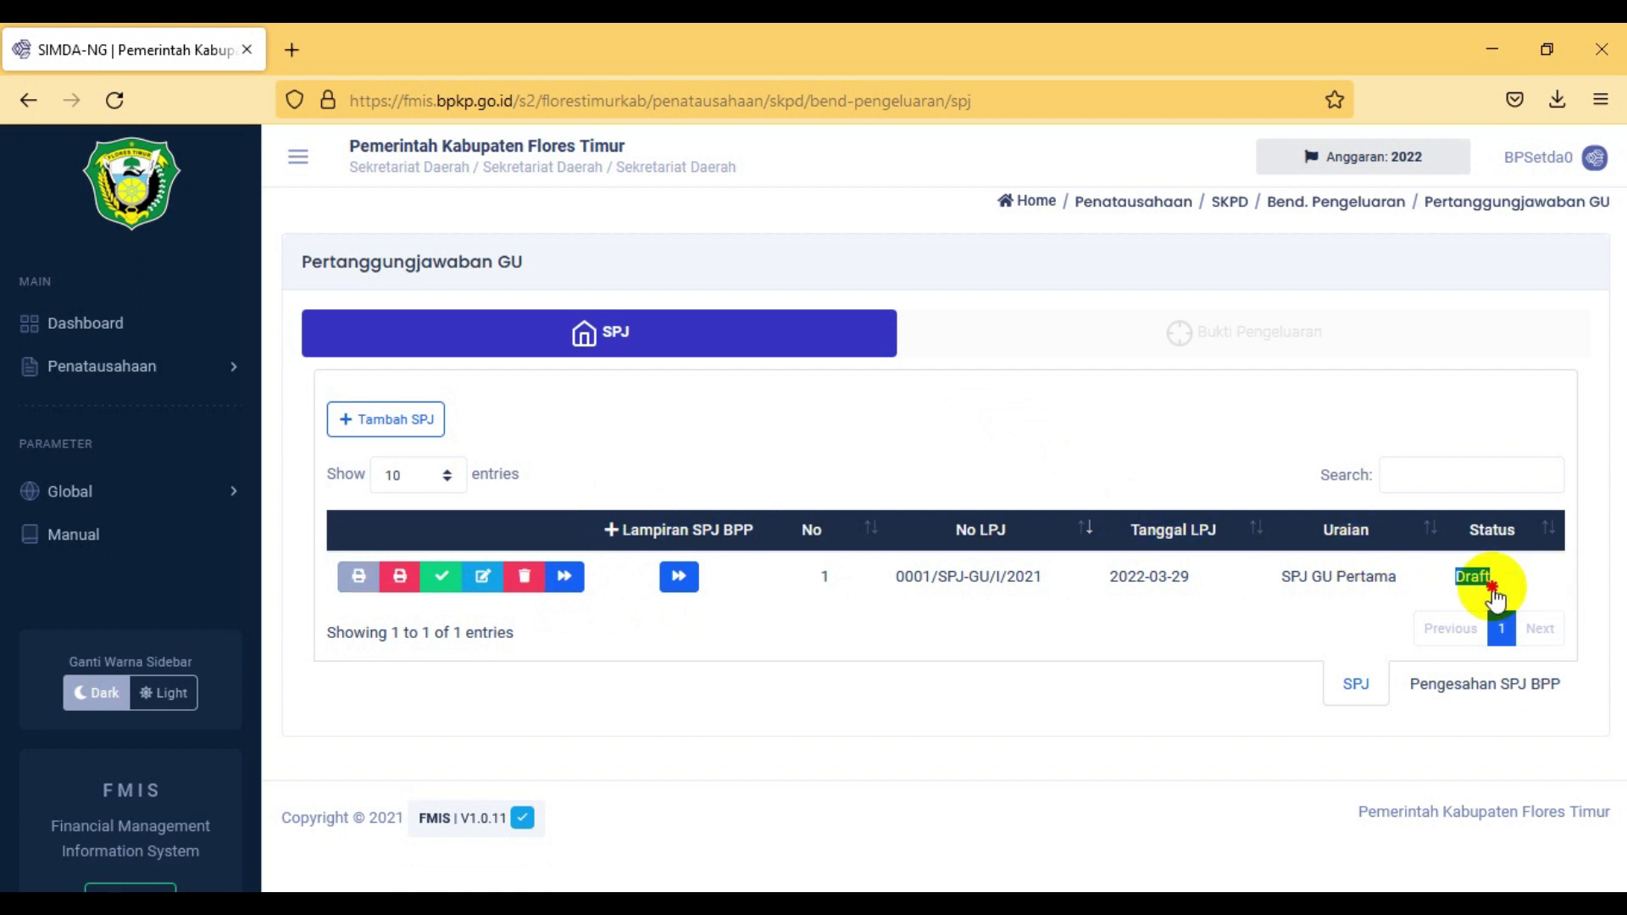
click(448, 589)
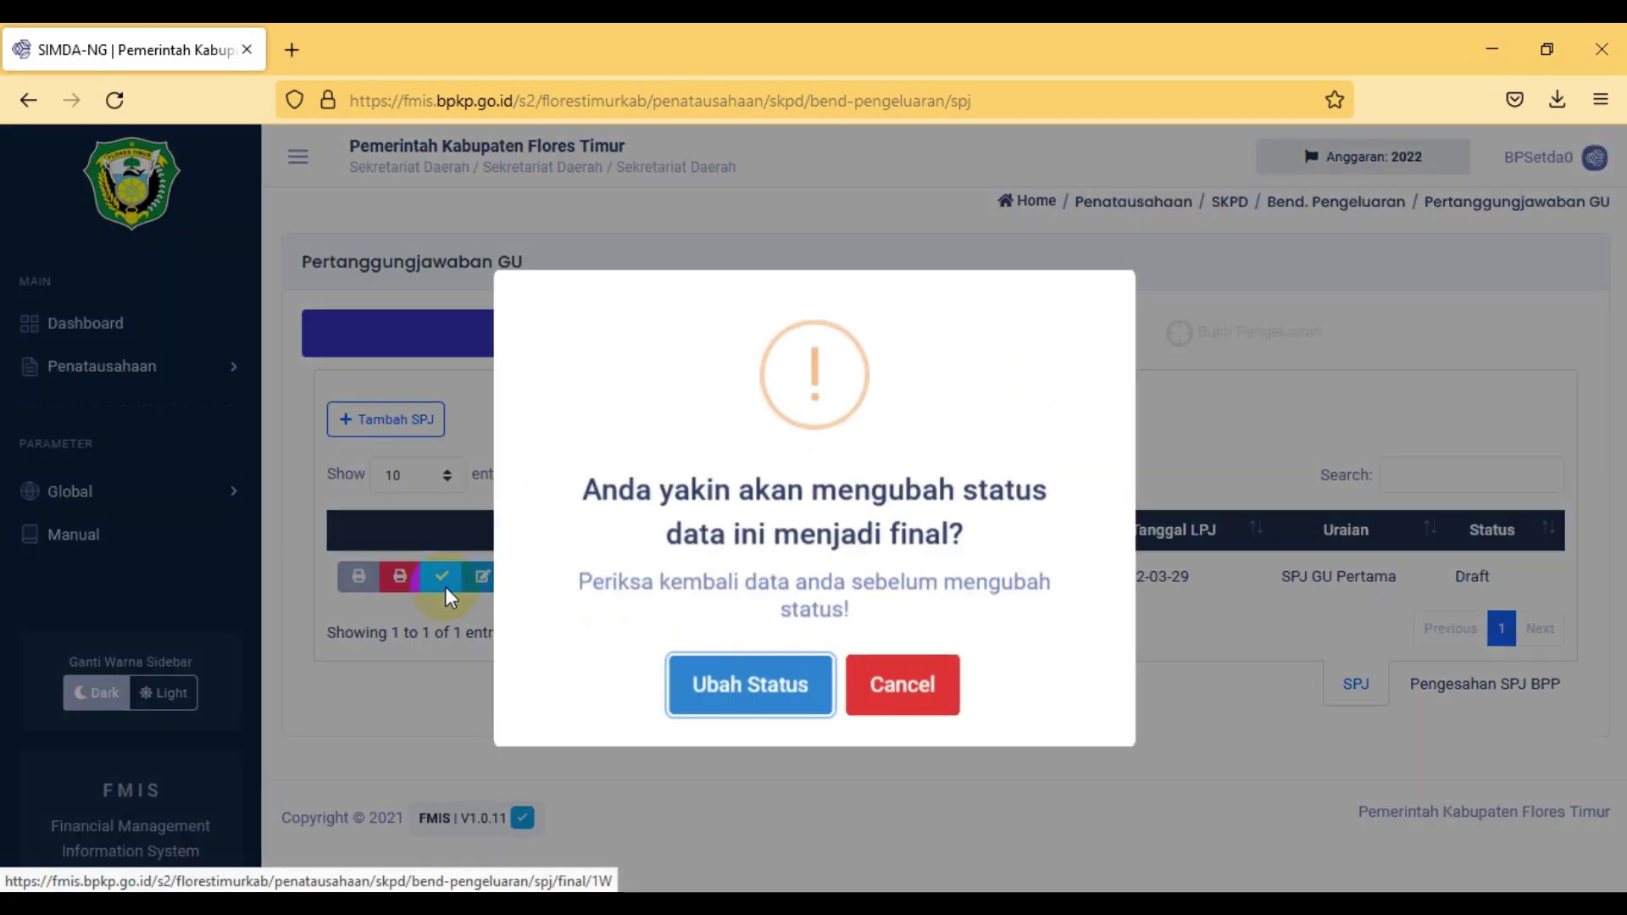
click(780, 686)
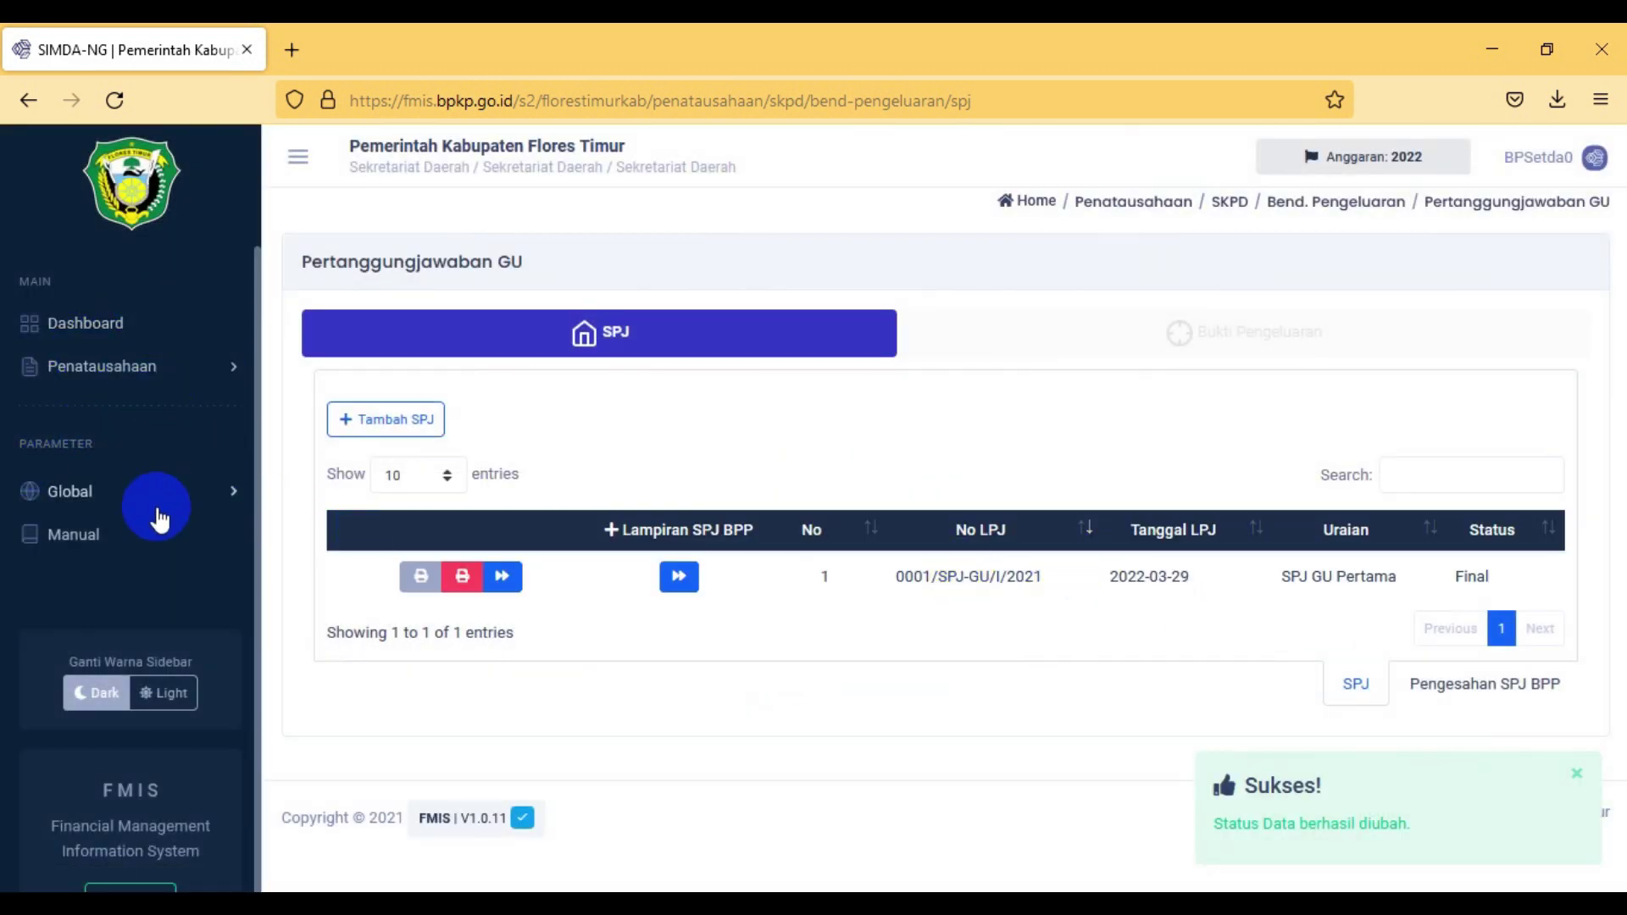
Step: On the administration's SPJ approval page, create and save an approval numbered SPP 0001/SPJ-GU/I/2021, dated 29 March 2022, for SPJ GU Pertama
click(228, 372)
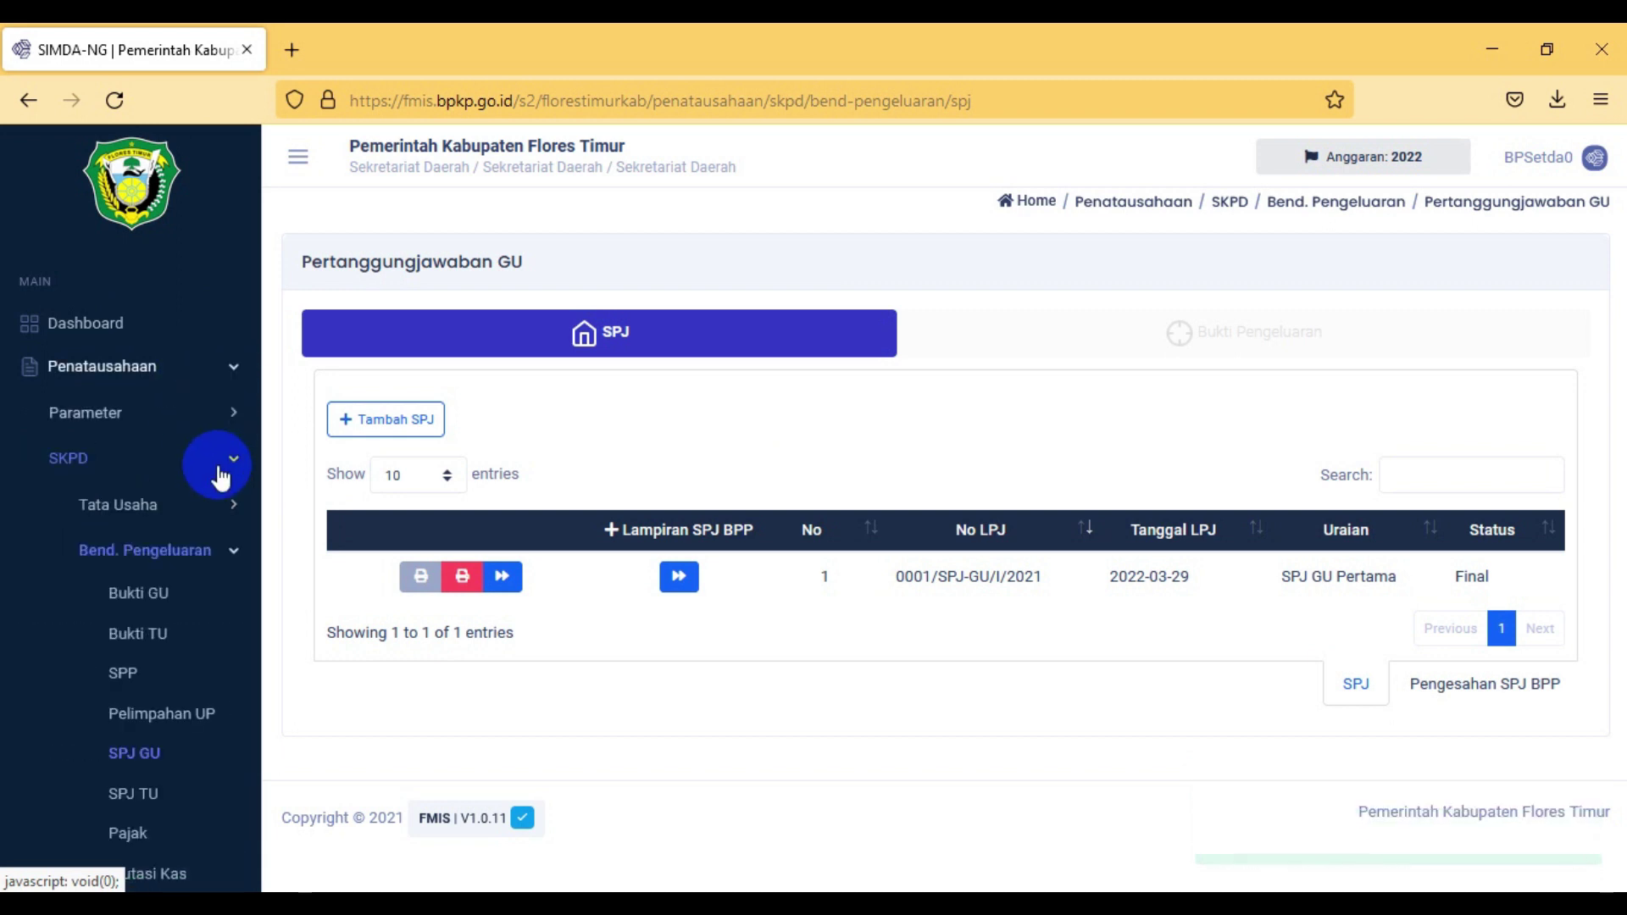
click(234, 509)
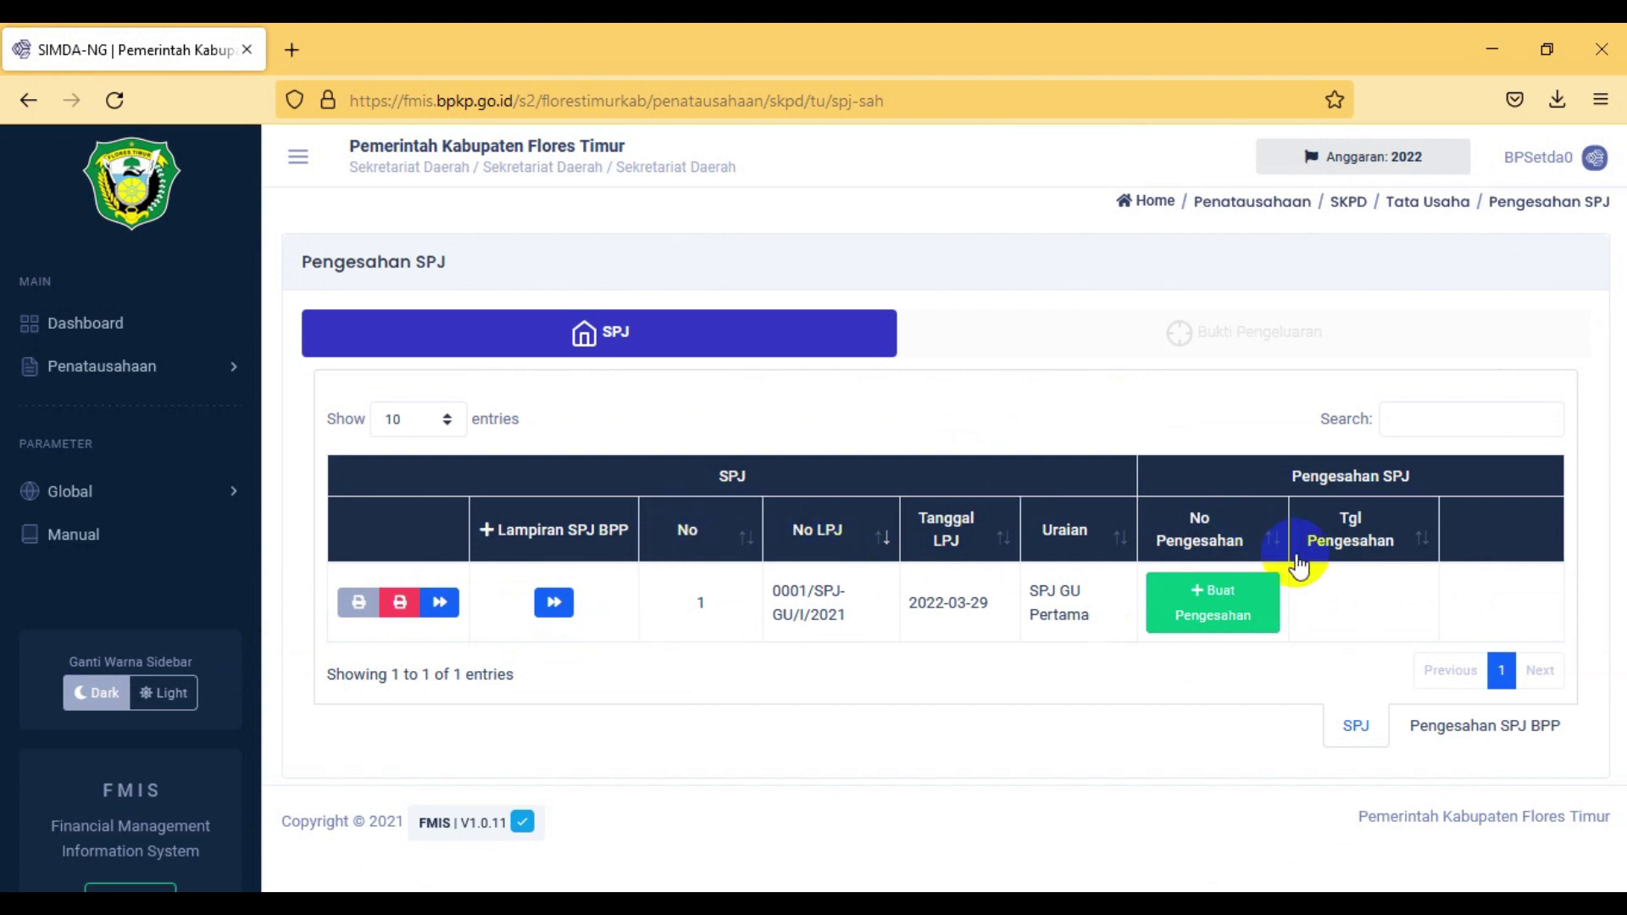
click(1214, 625)
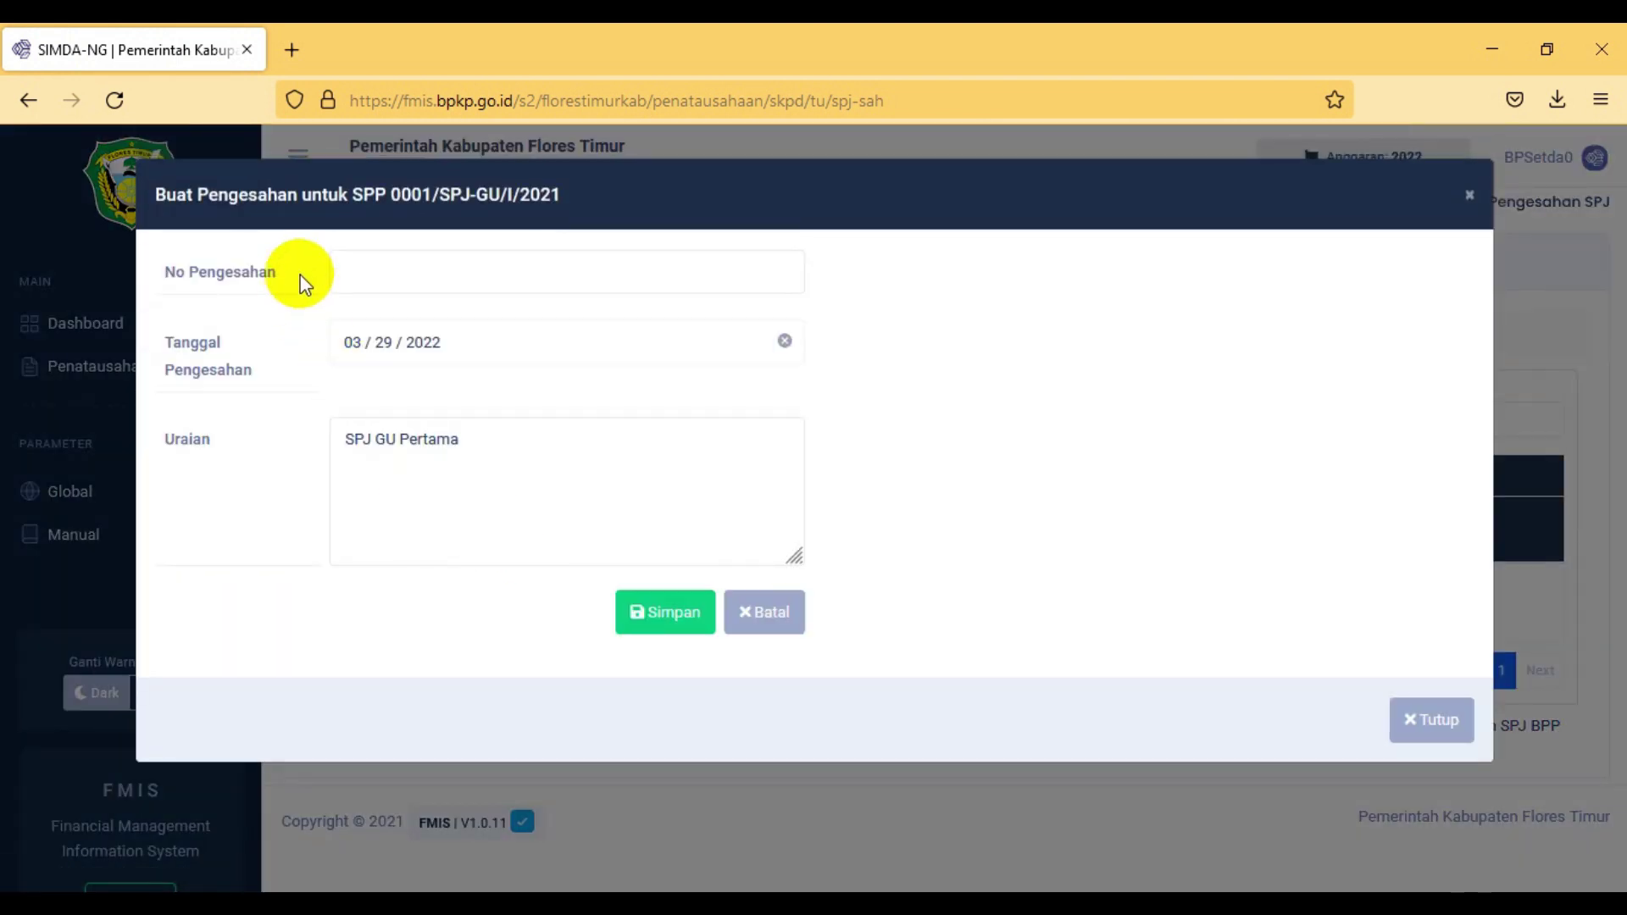
click(344, 203)
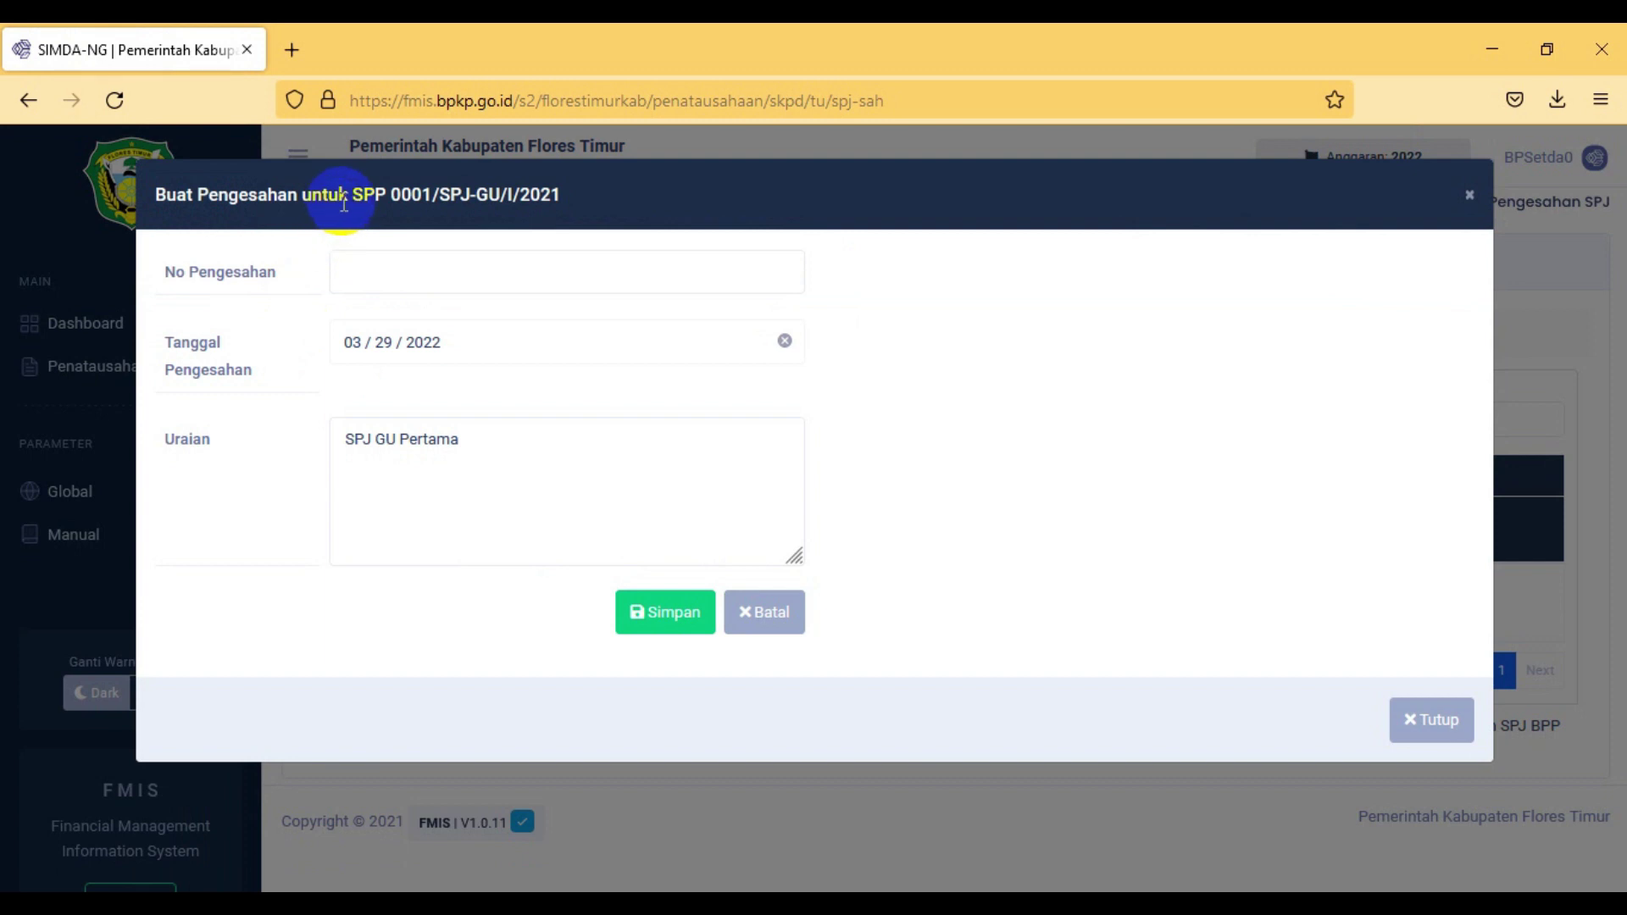
drag(350, 201, 622, 193)
key(ctrl+c)
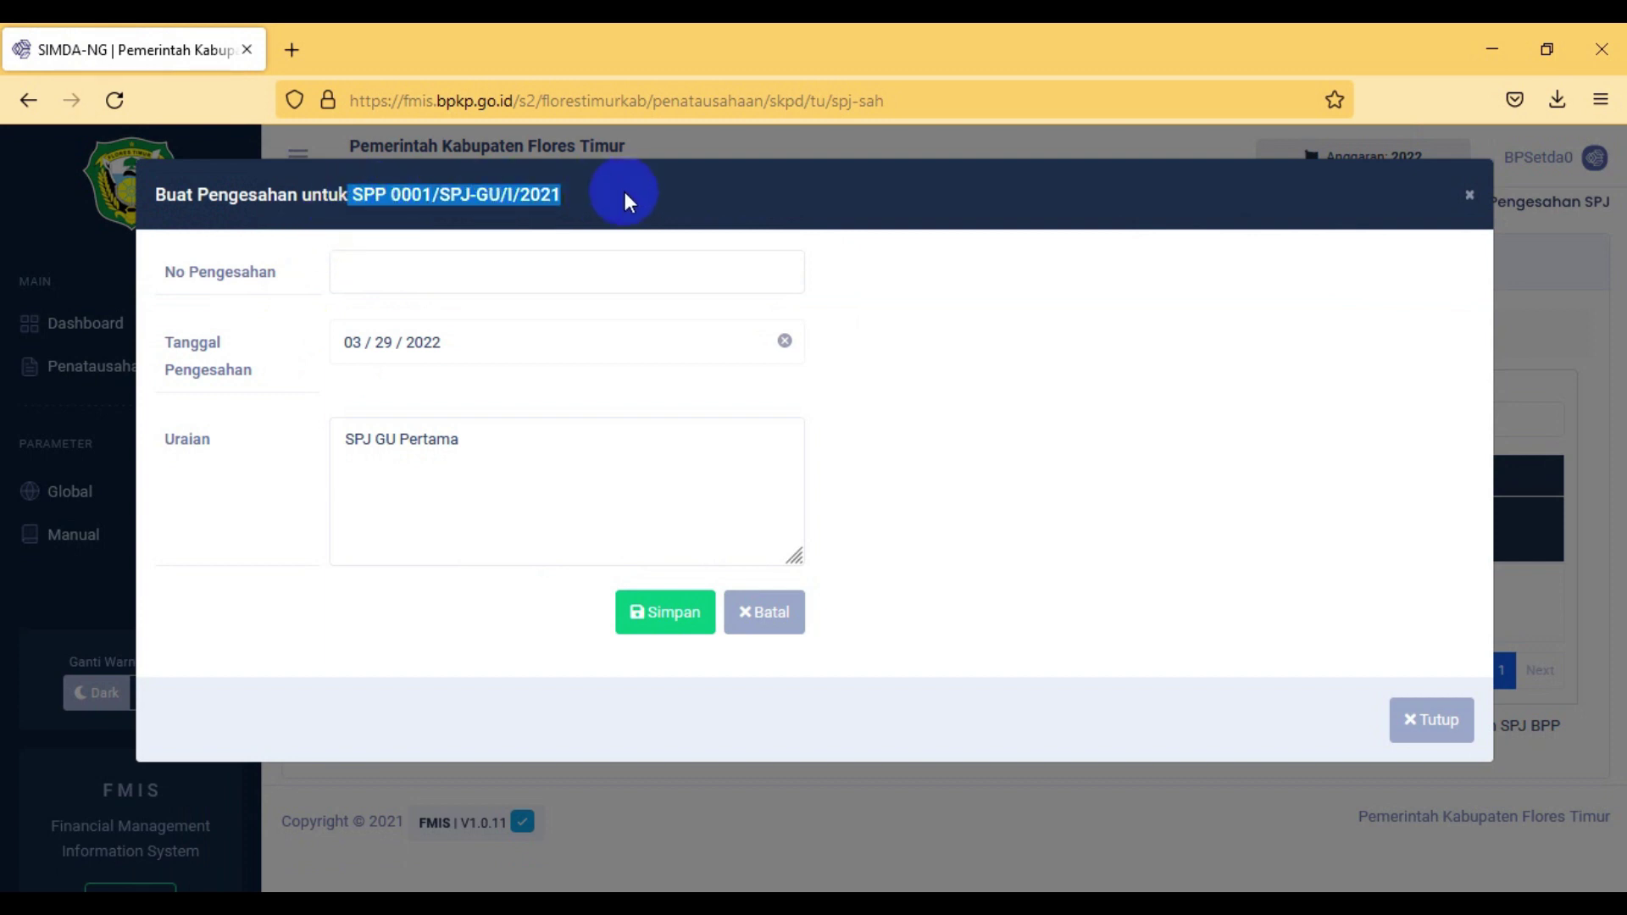
click(419, 284)
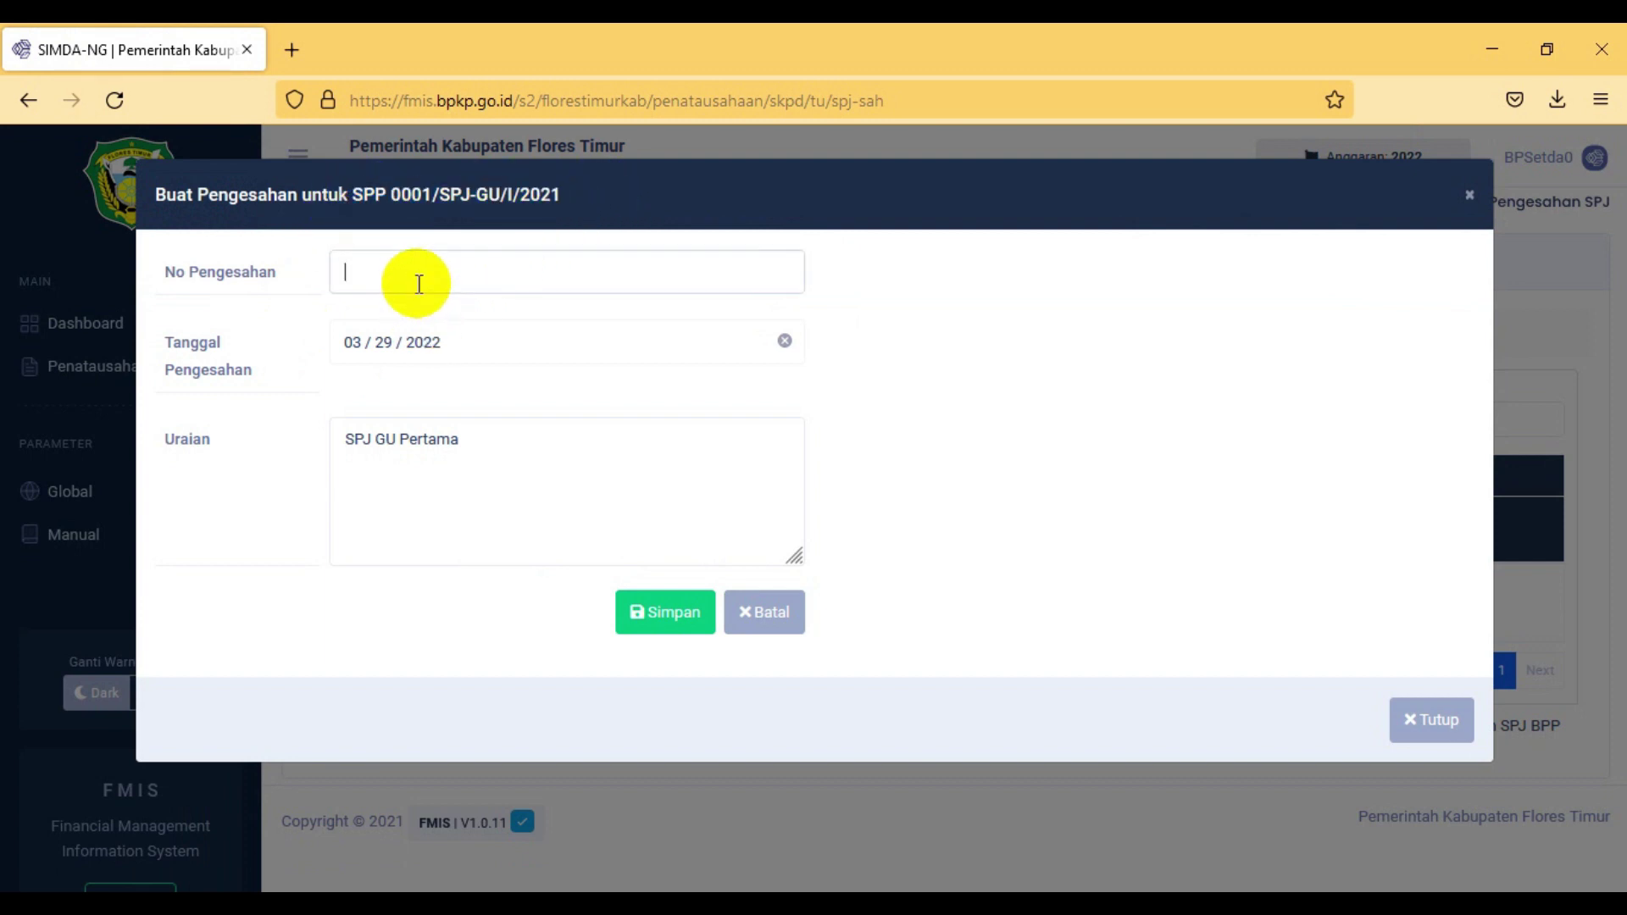
key(ctrl+v)
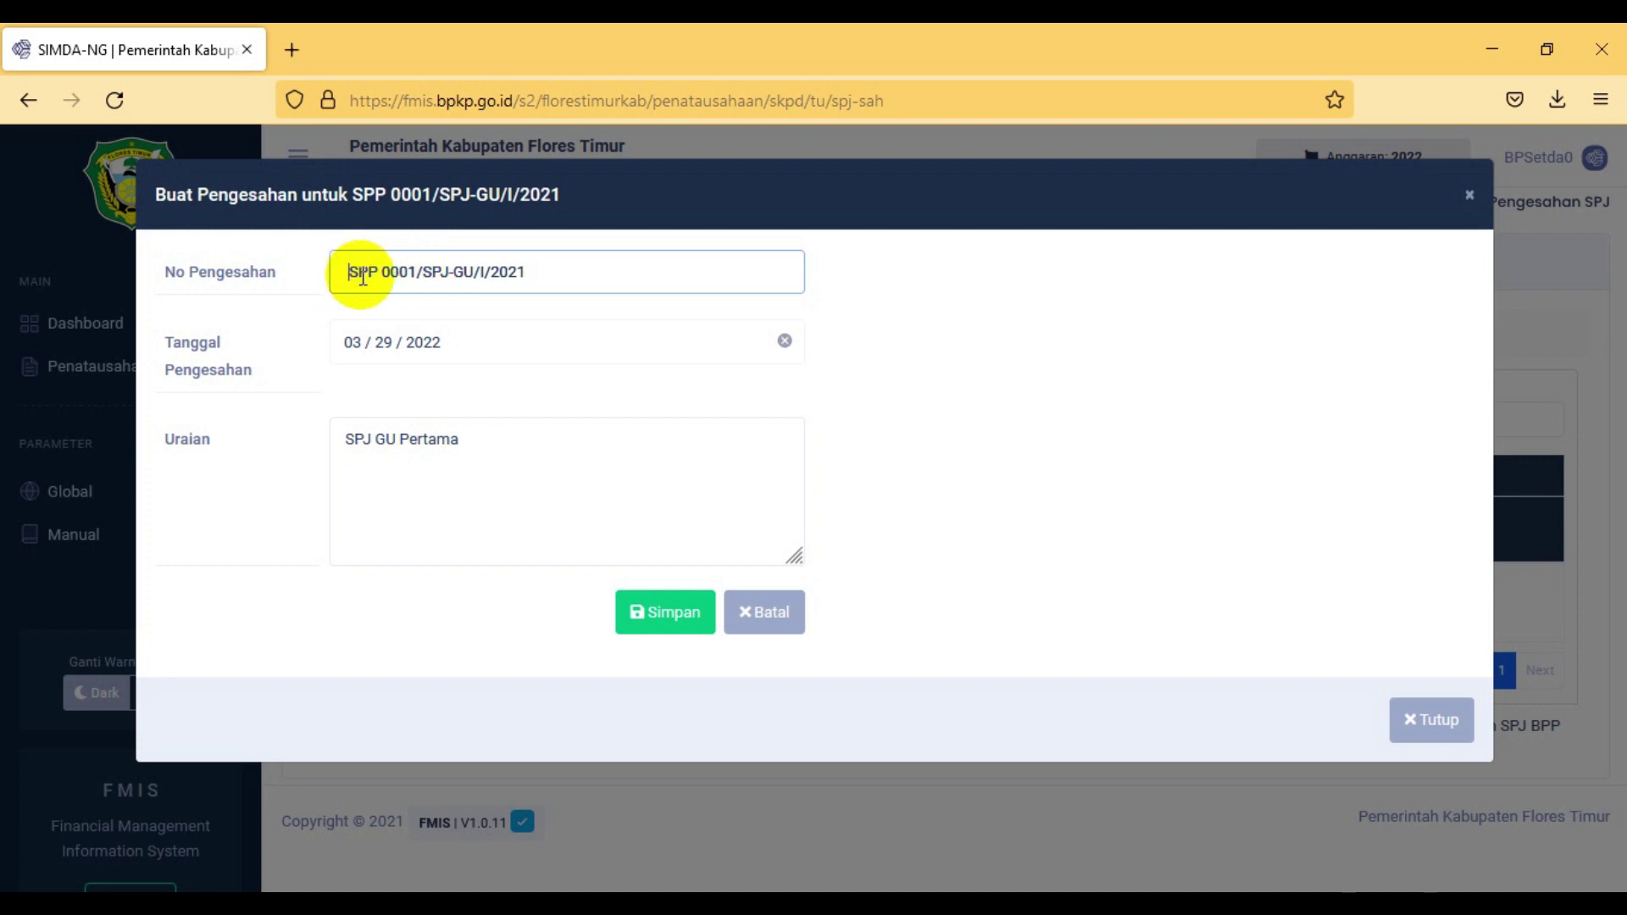
key(BackSpace)
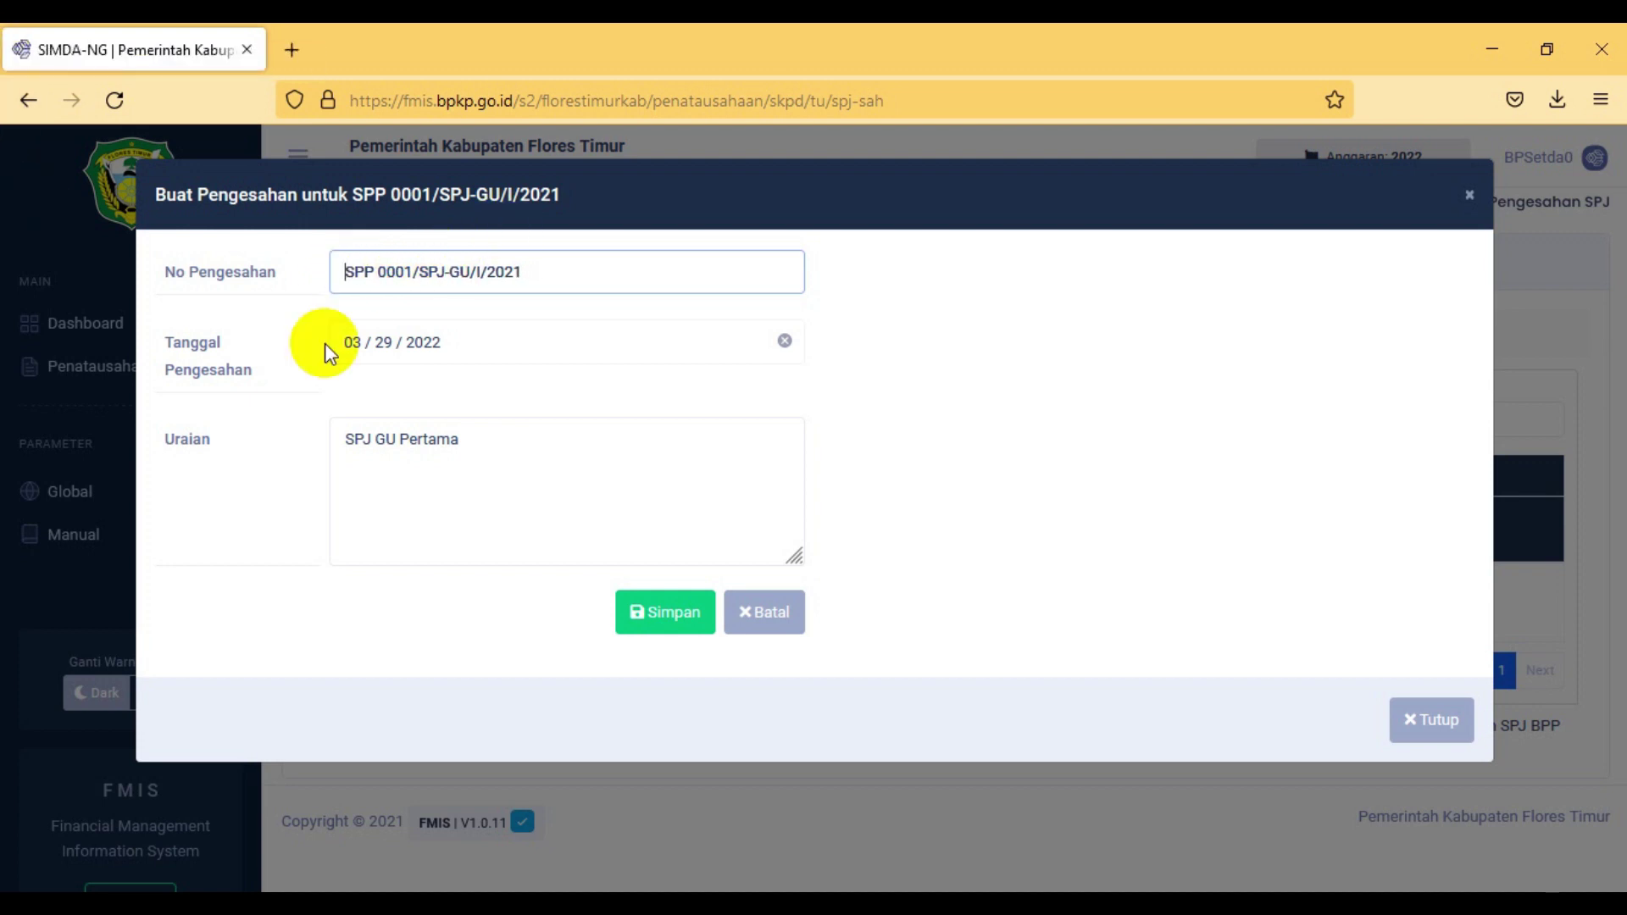
click(636, 610)
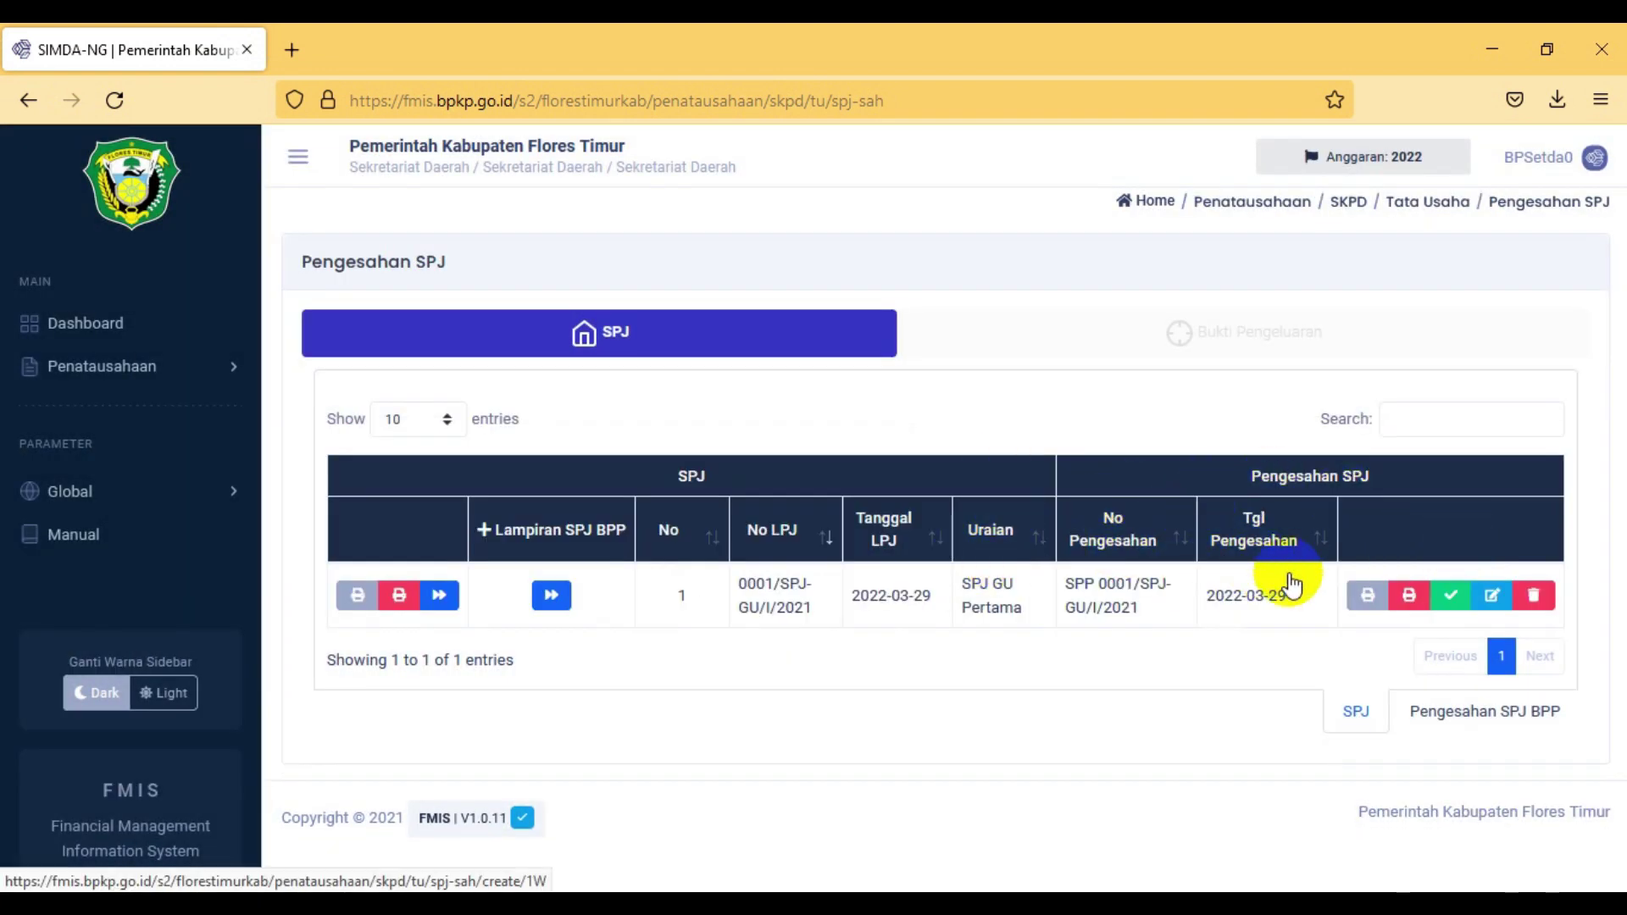
Step: Change the status of the approval SPP 0001/SPJ-GU/I/2021 to final
click(1449, 598)
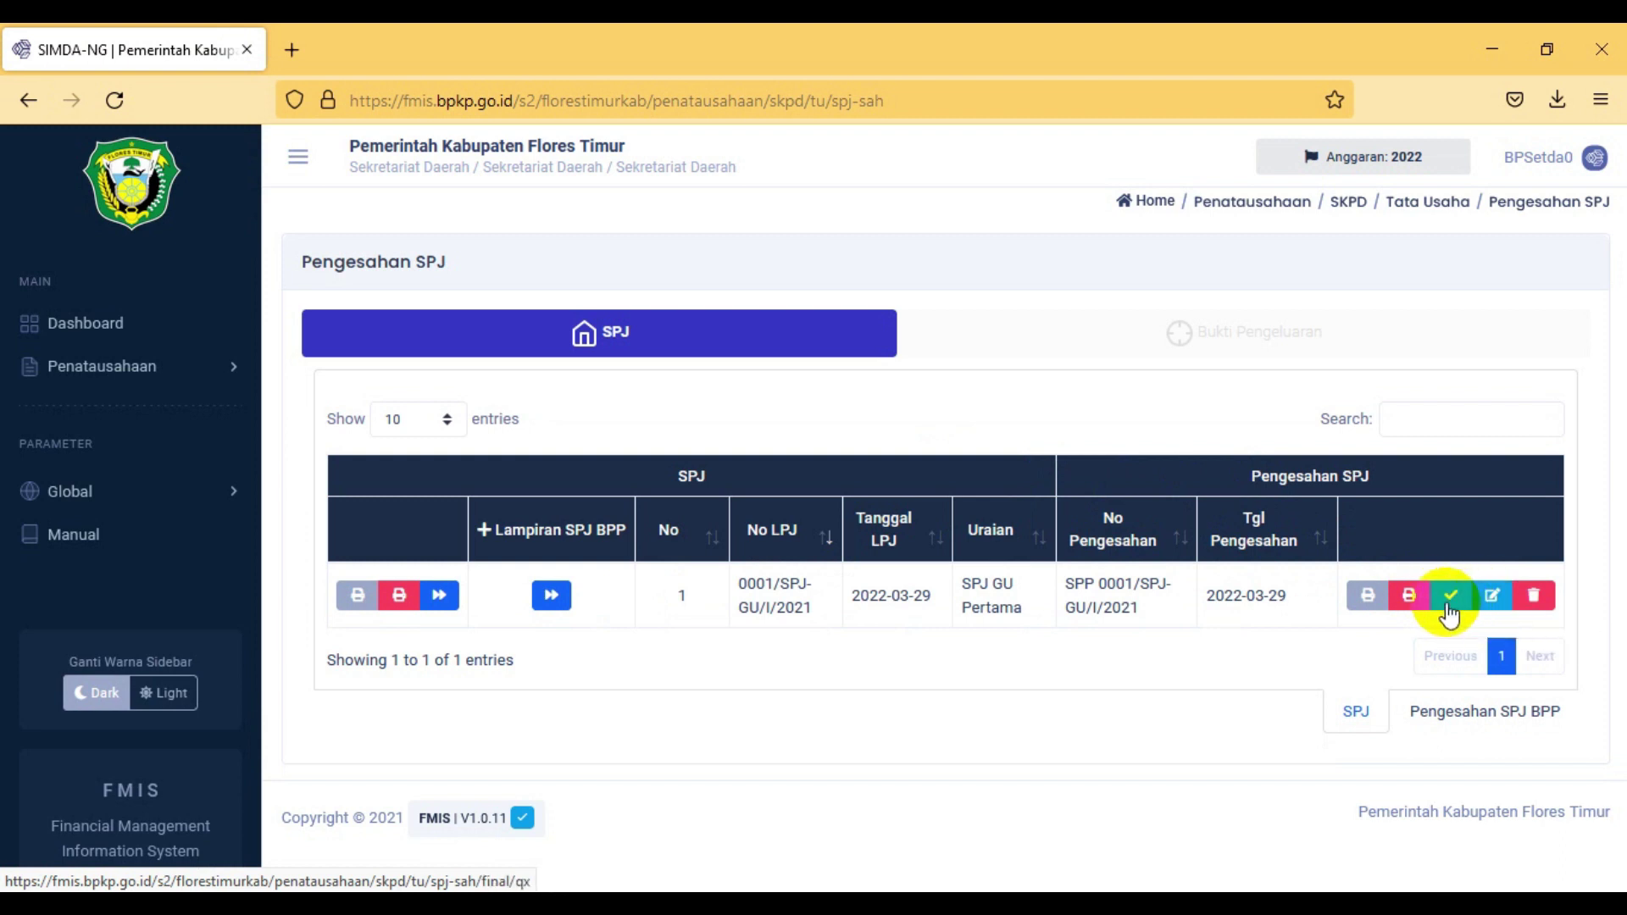
click(1449, 598)
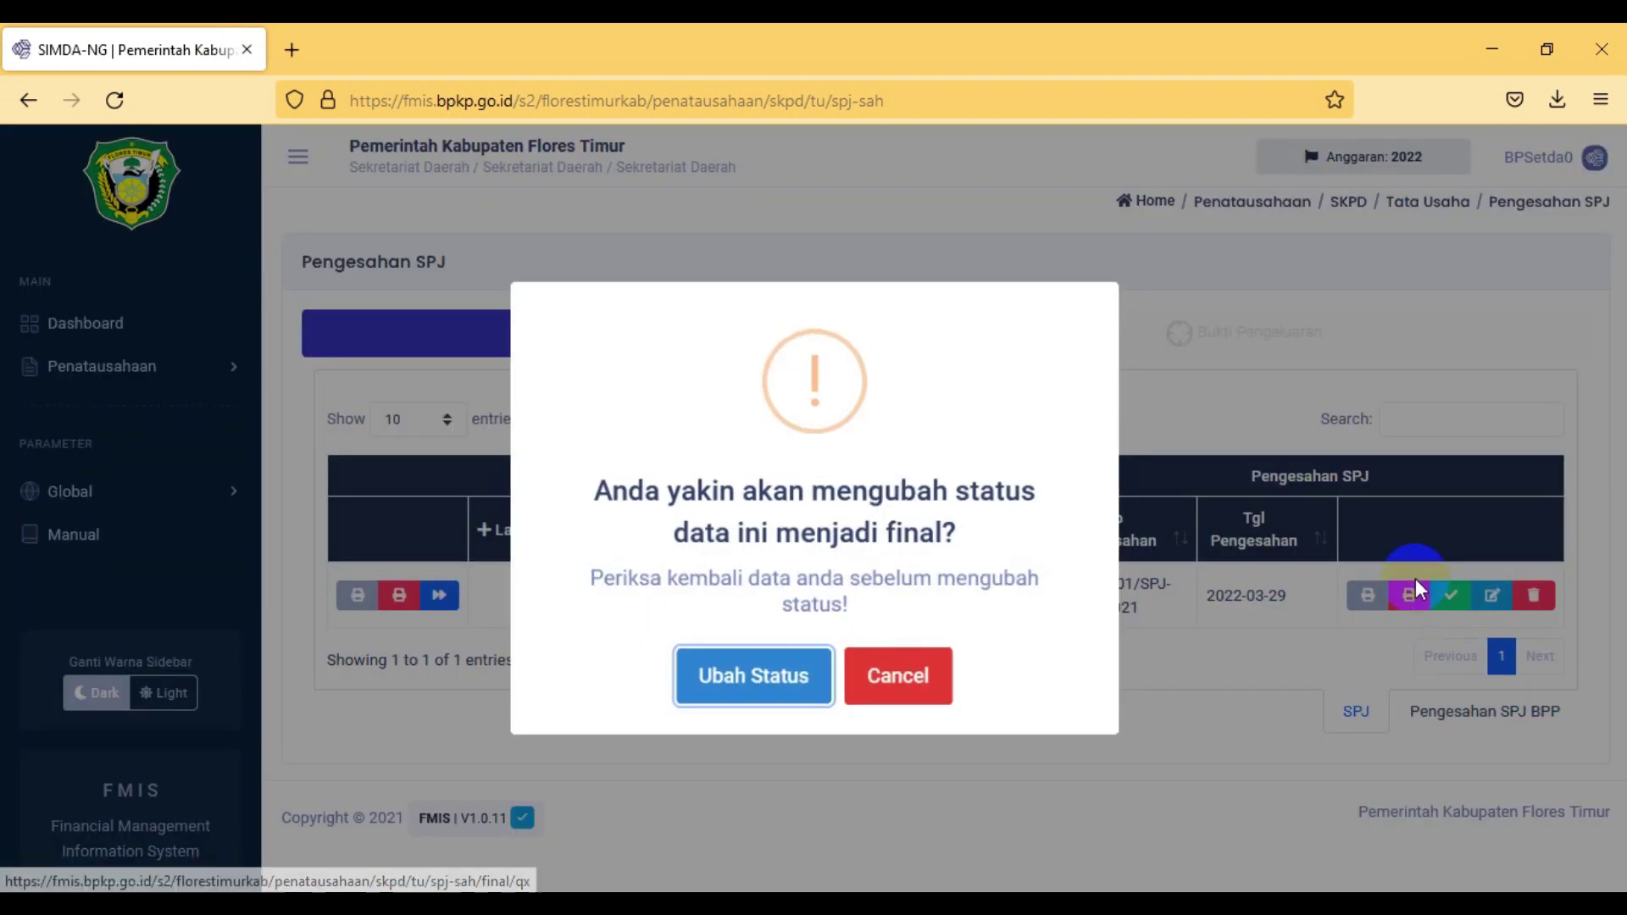
click(747, 678)
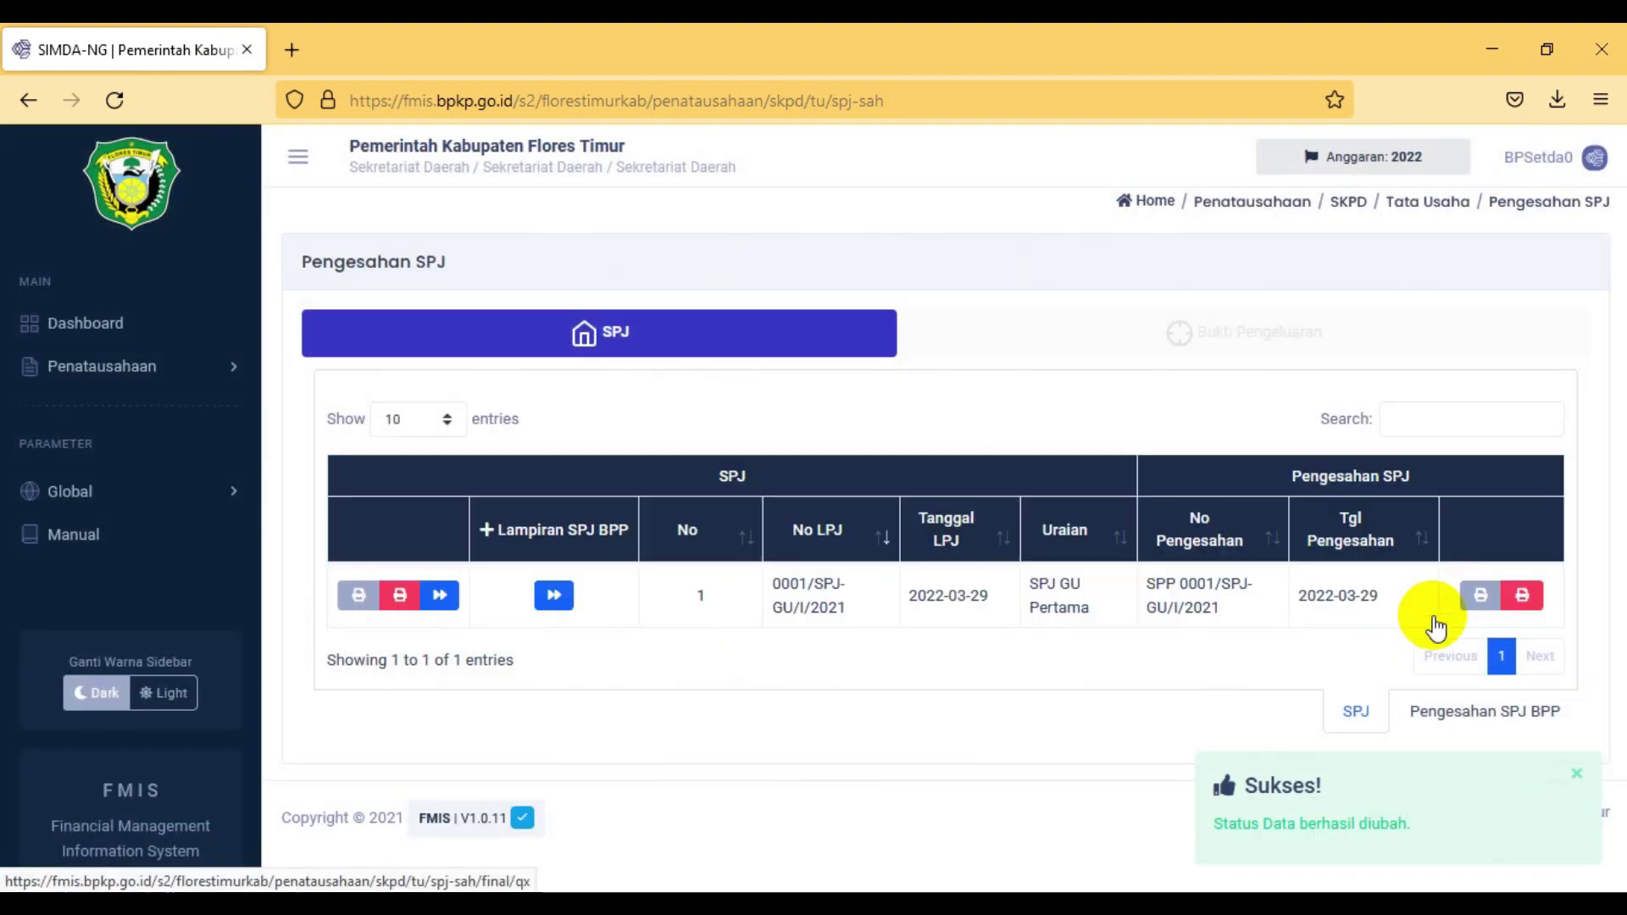
Step: Generate both printouts of the finalised SPJ approval and open each downloaded PDF
click(1481, 596)
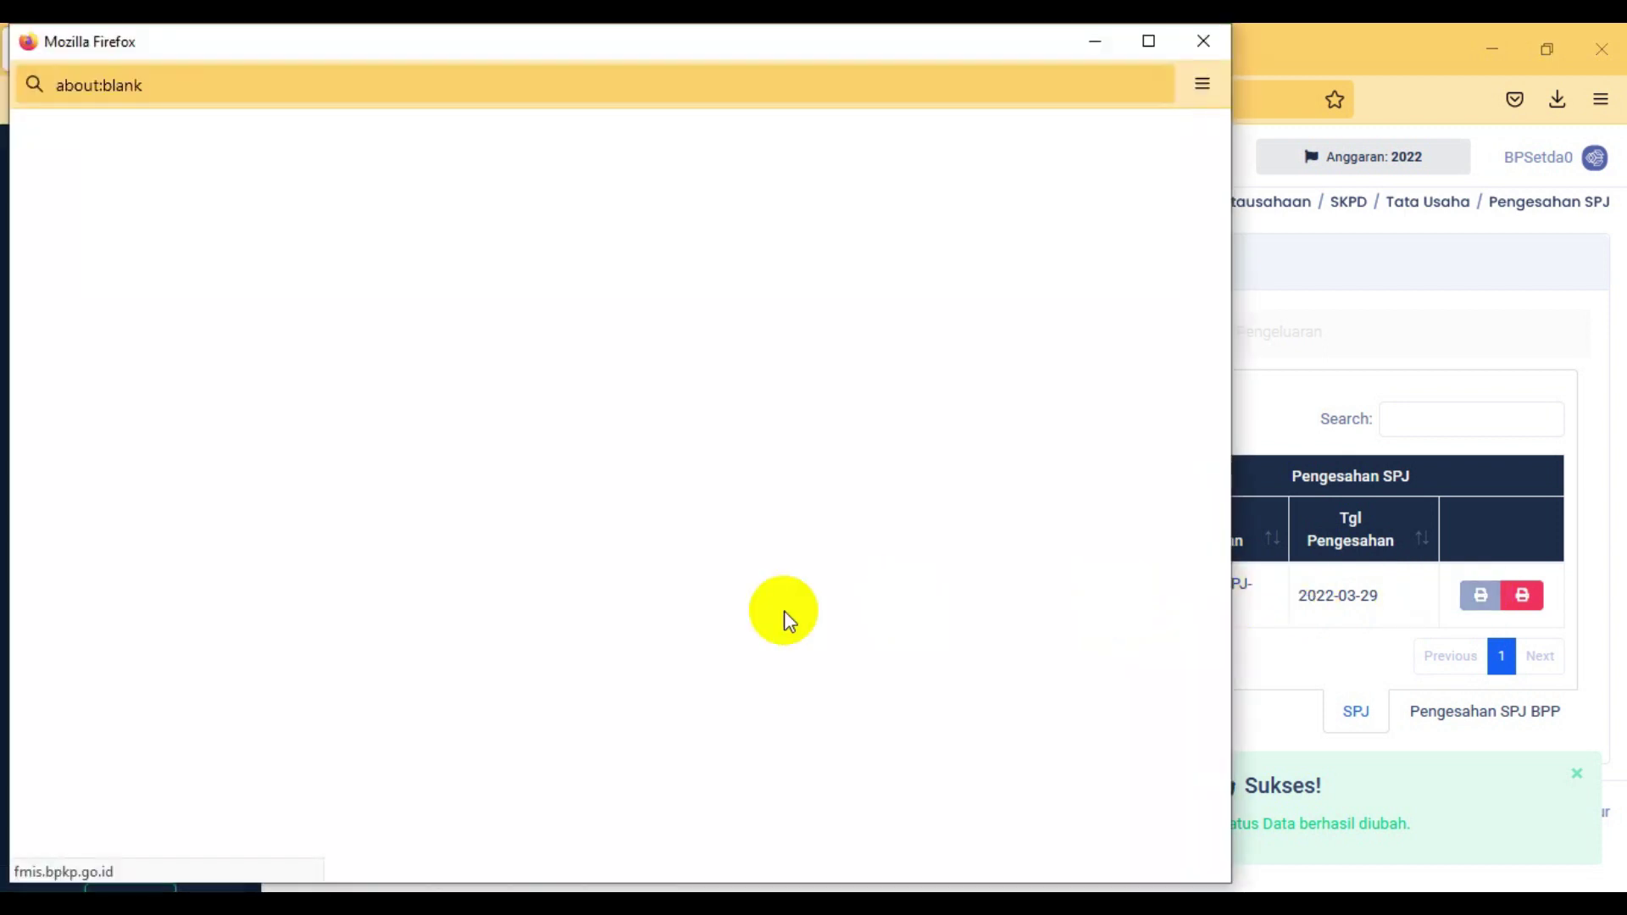
click(1203, 41)
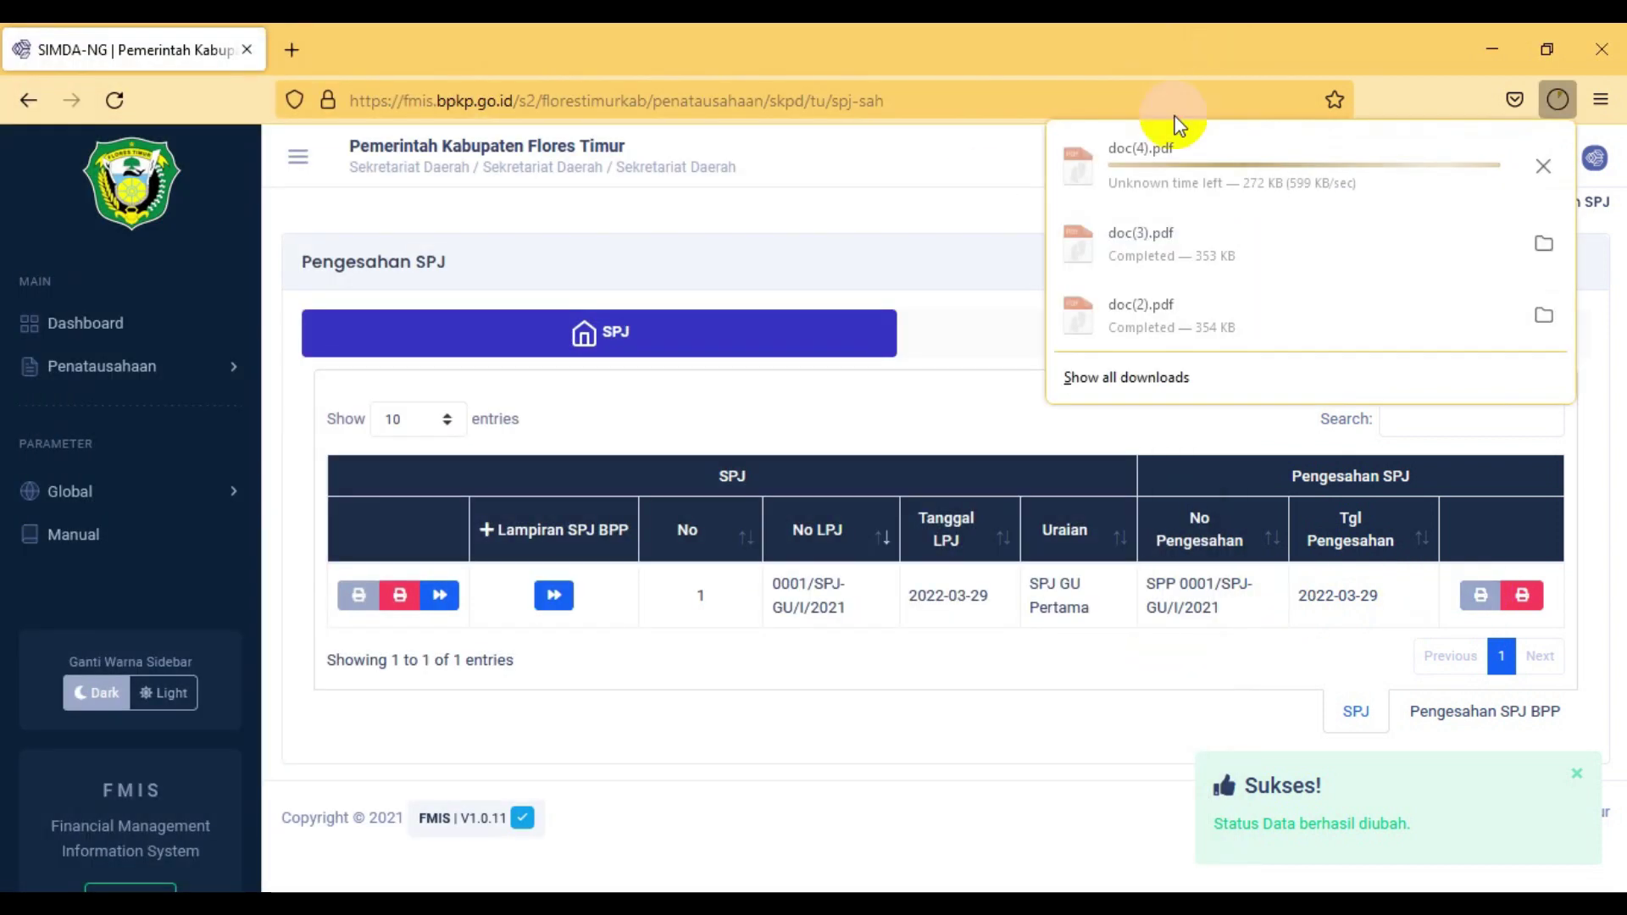
click(1140, 156)
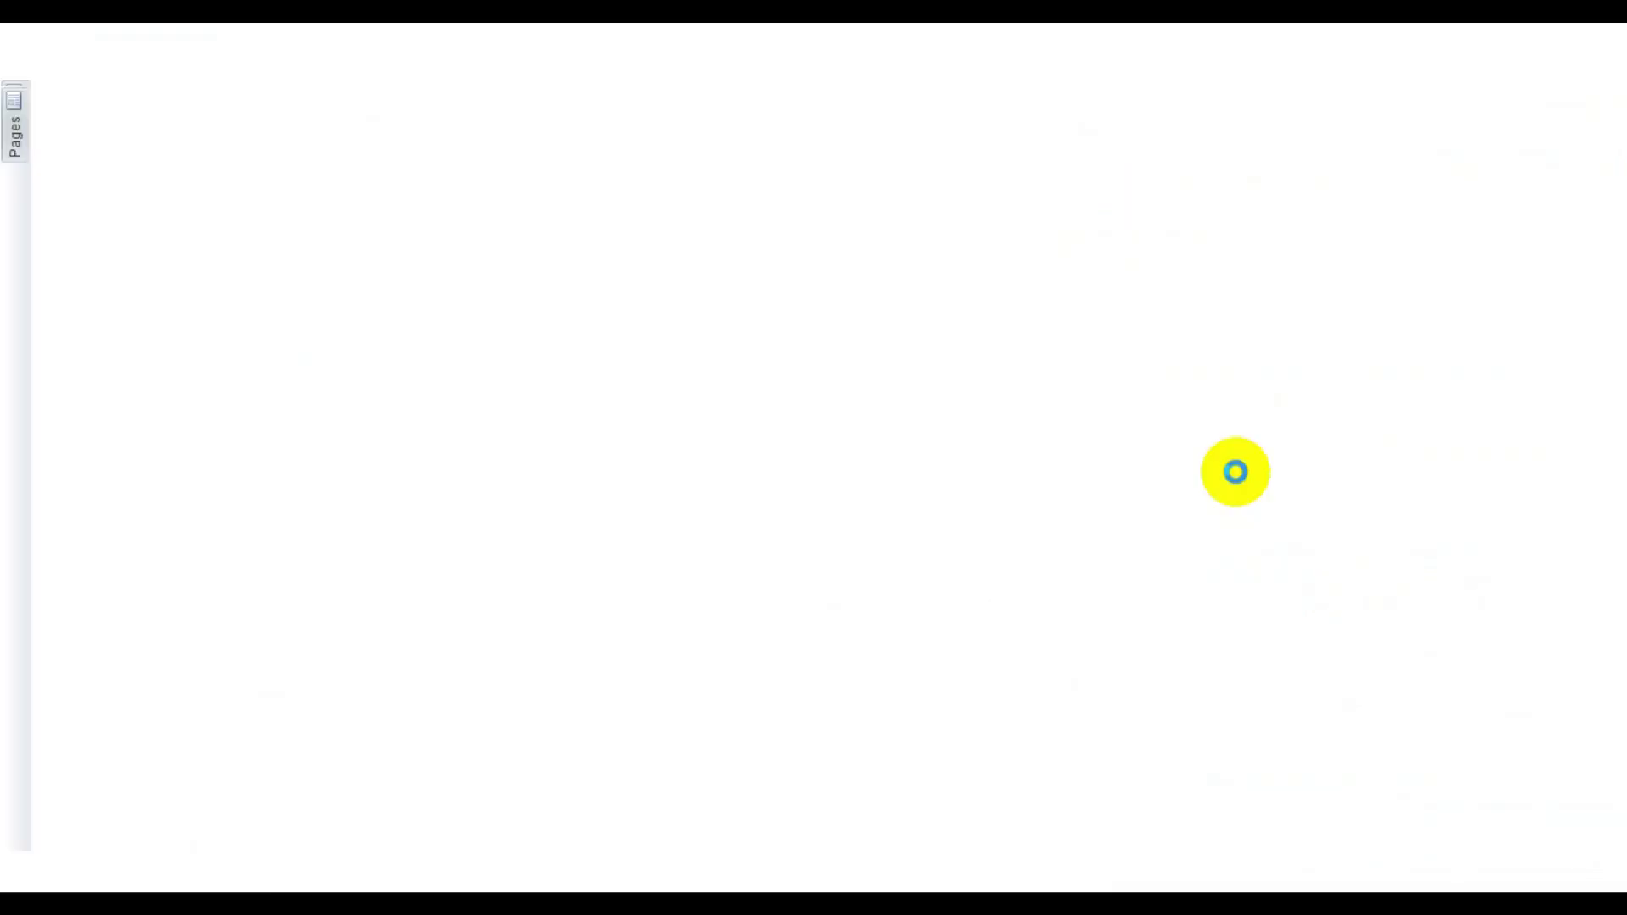
click(1599, 40)
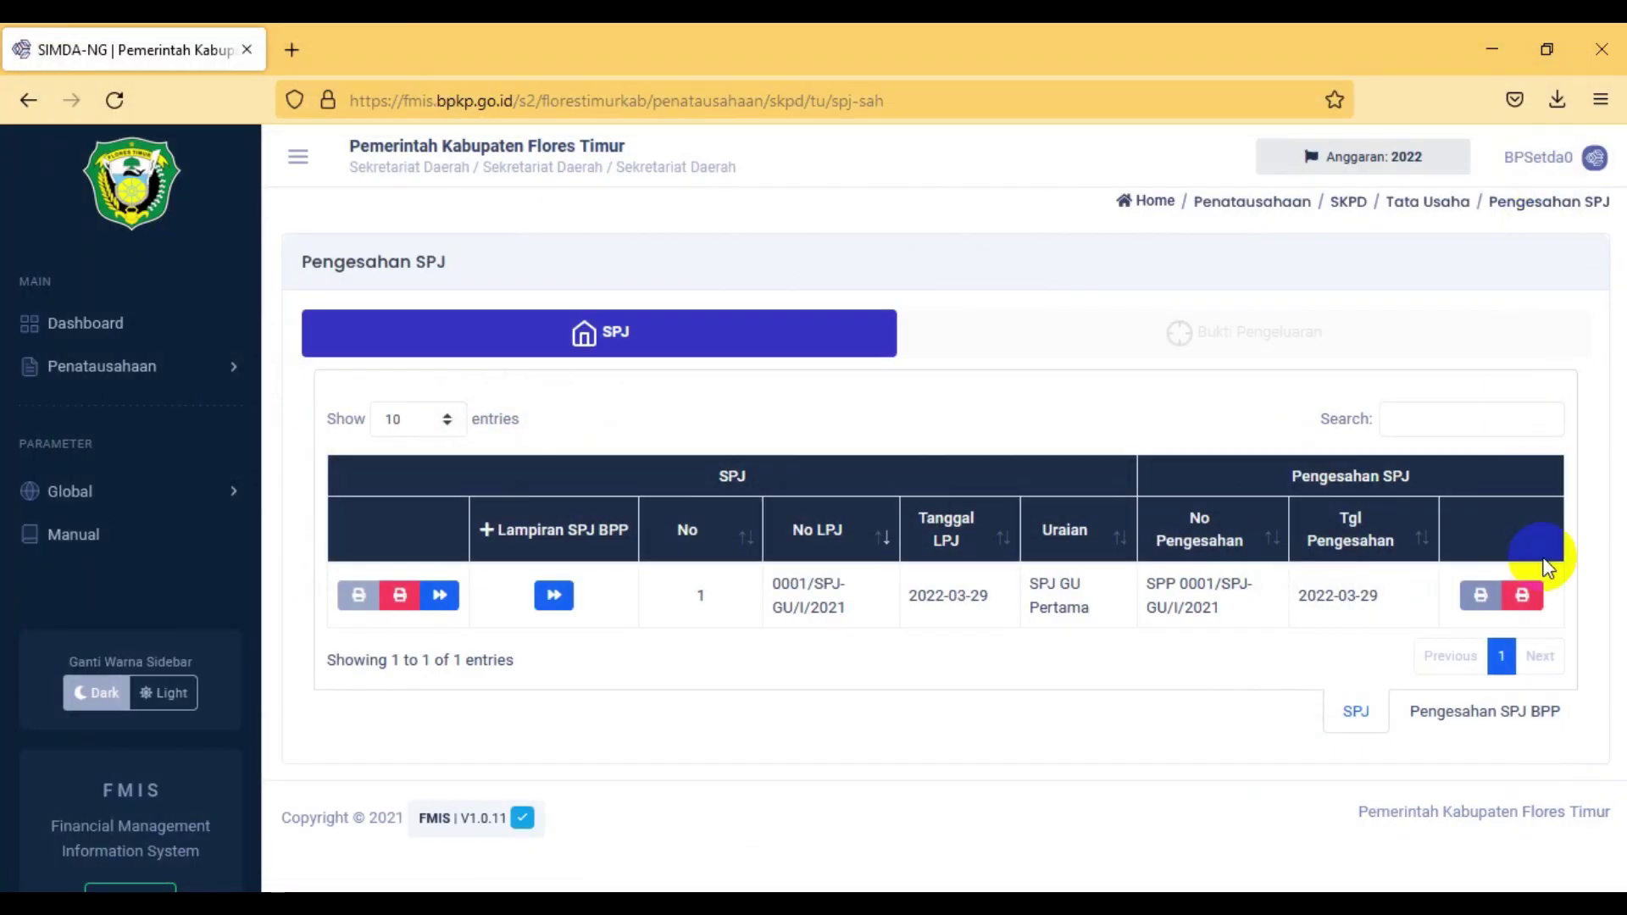
click(1523, 596)
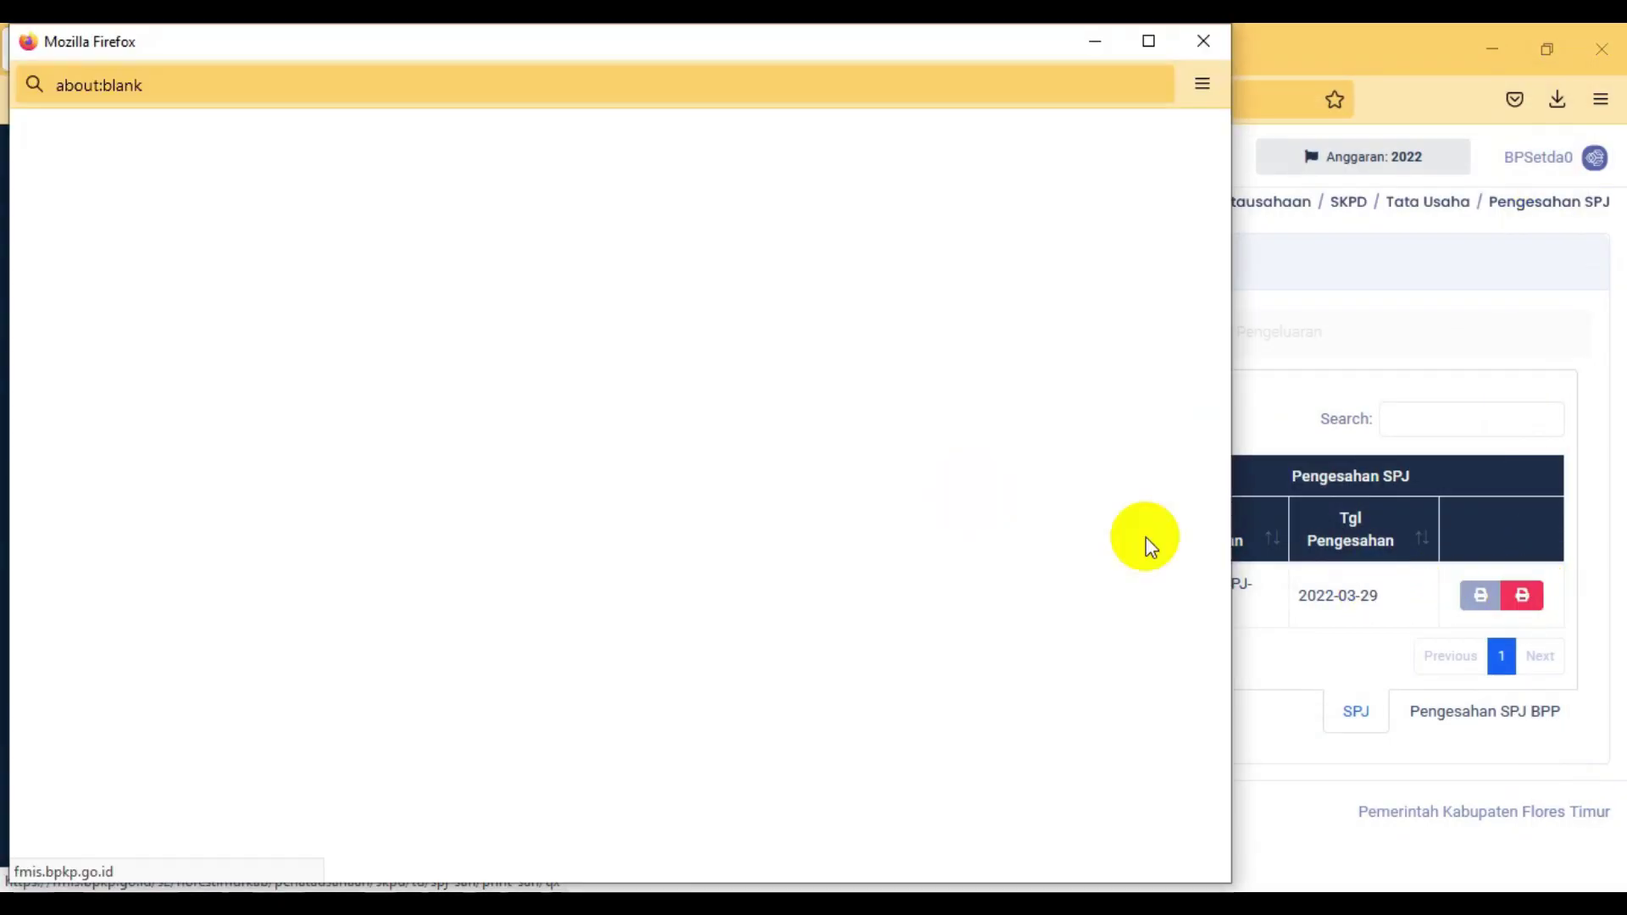
click(1207, 38)
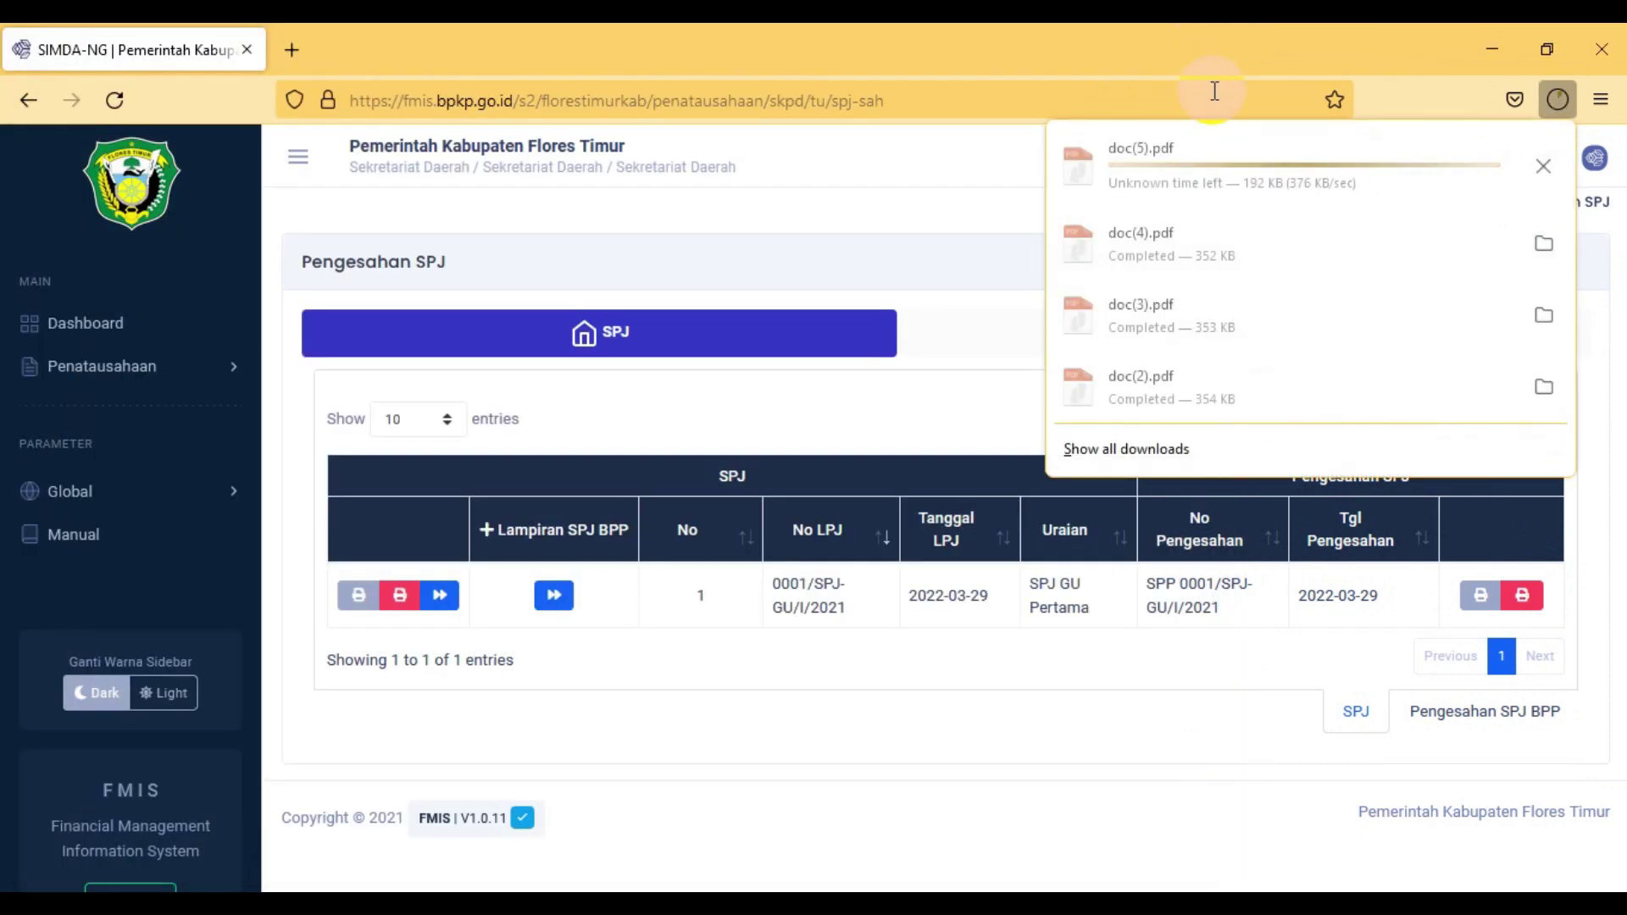
click(1140, 177)
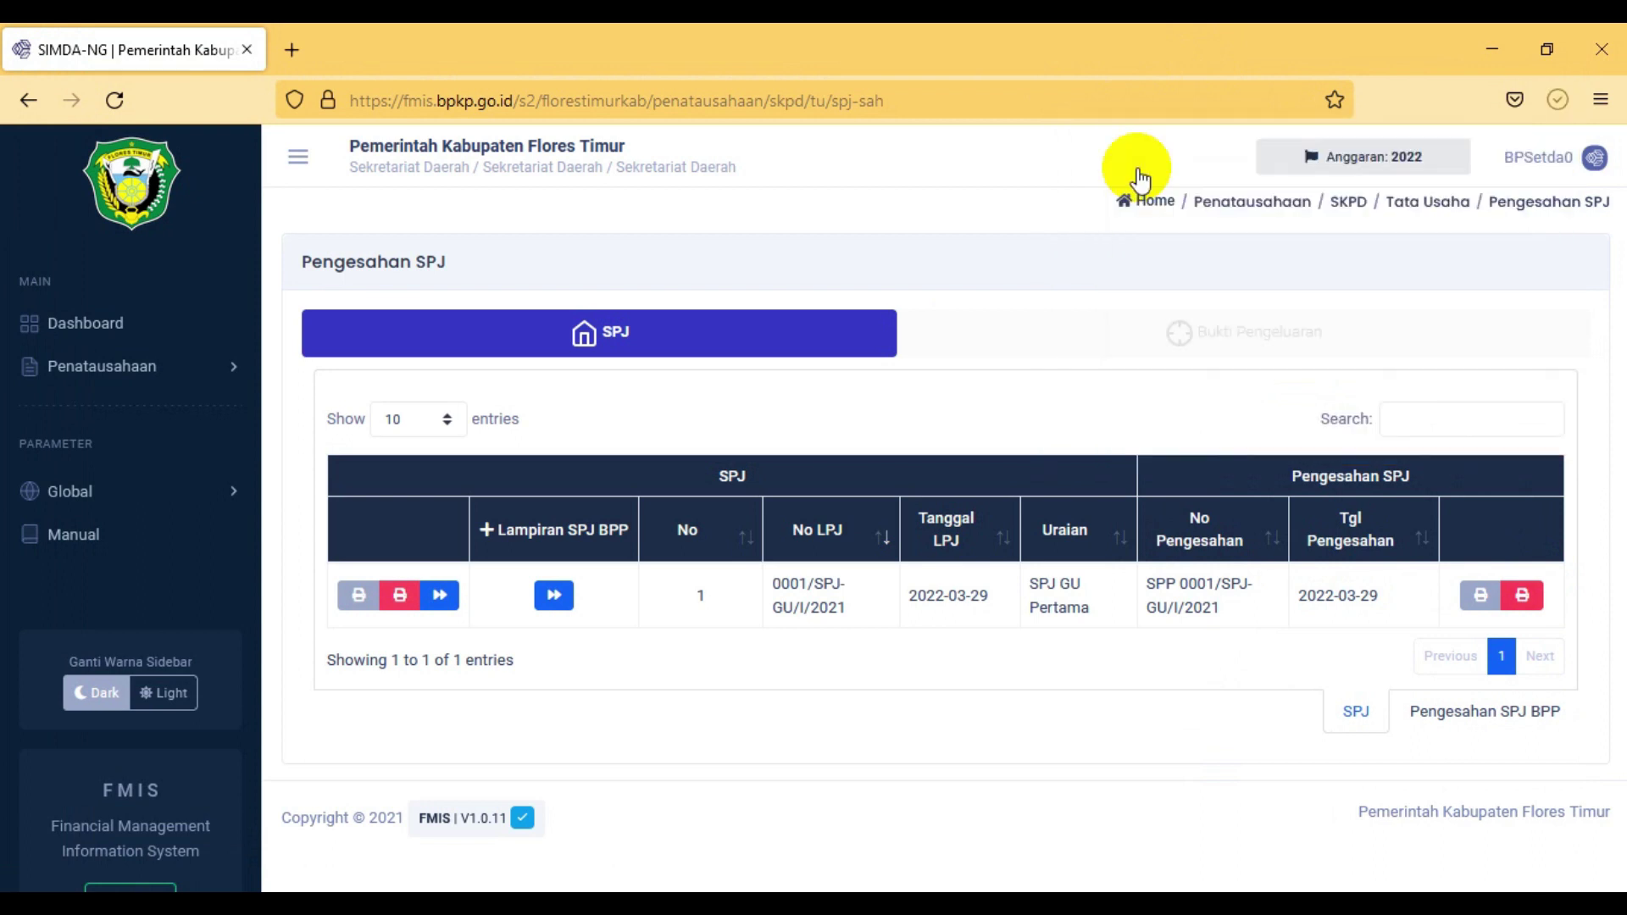
Step: Examine the SPJ approval printout page by page, checking the LS and GU/Nihil amounts per budget item, and close it
scroll(759, 490, down, 5)
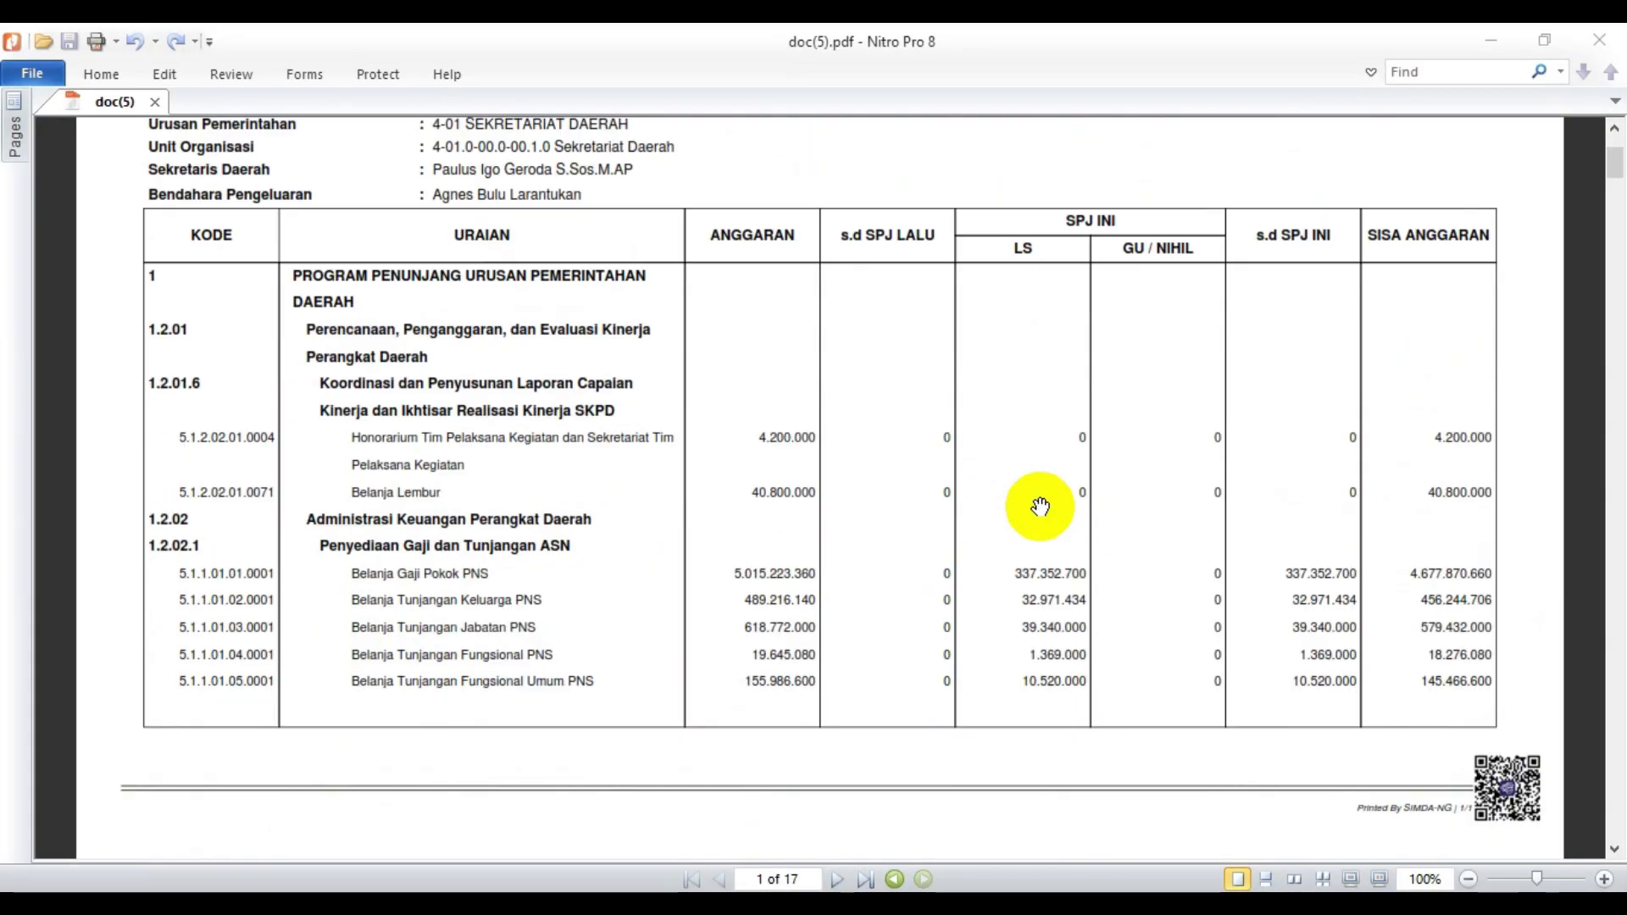
scroll(781, 634, down, 1)
scroll(781, 634, down, 20)
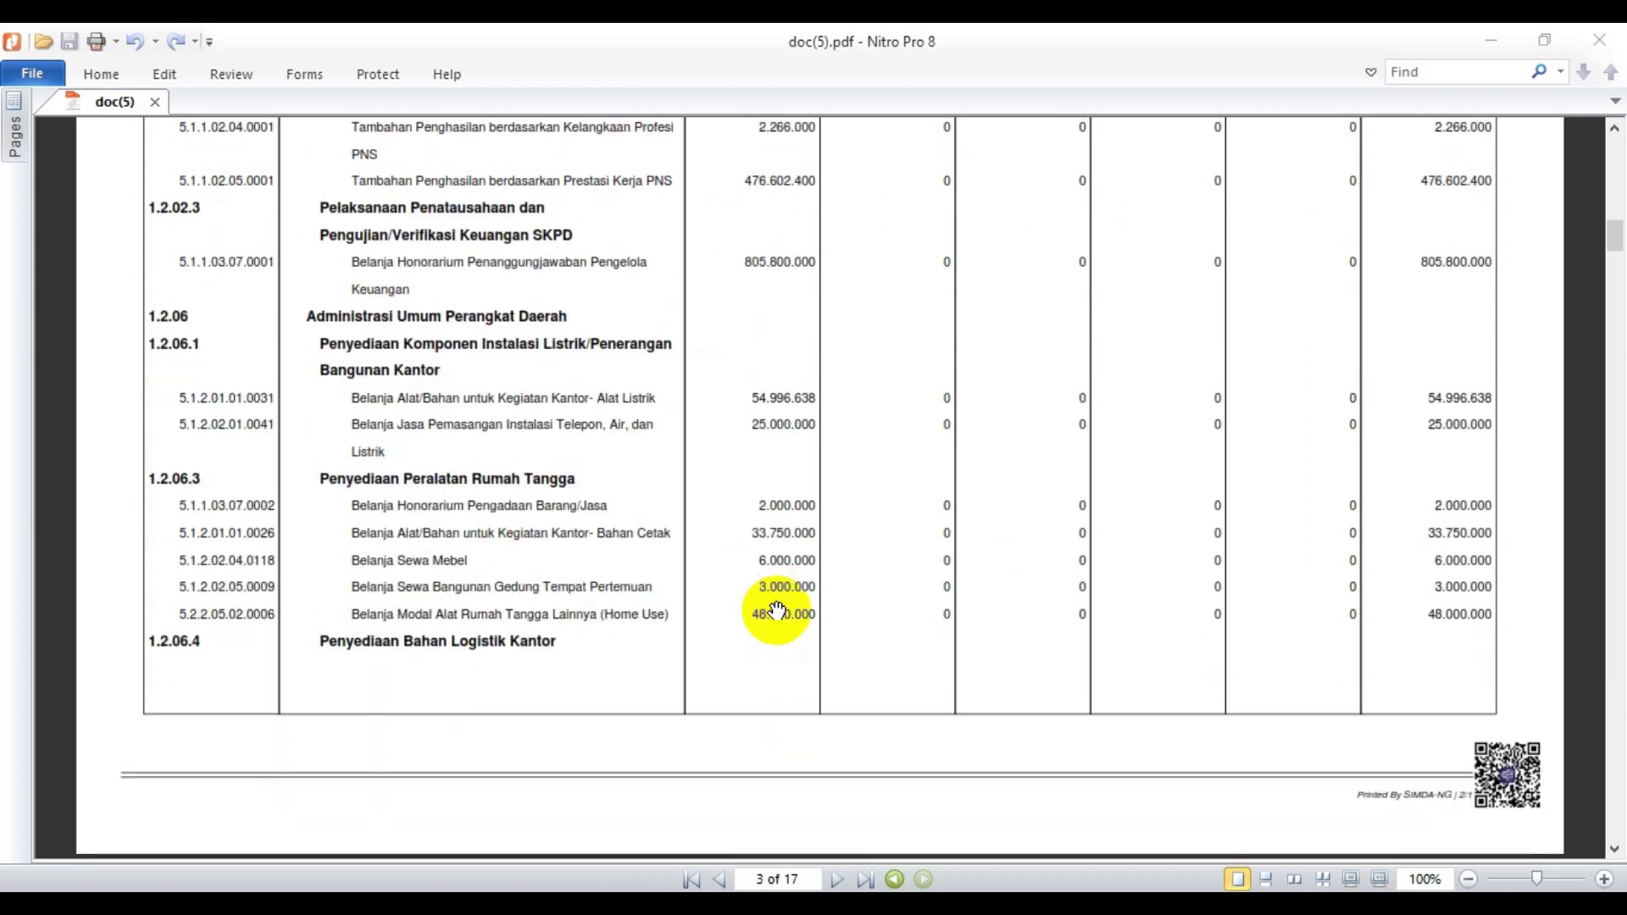
scroll(775, 596, down, 20)
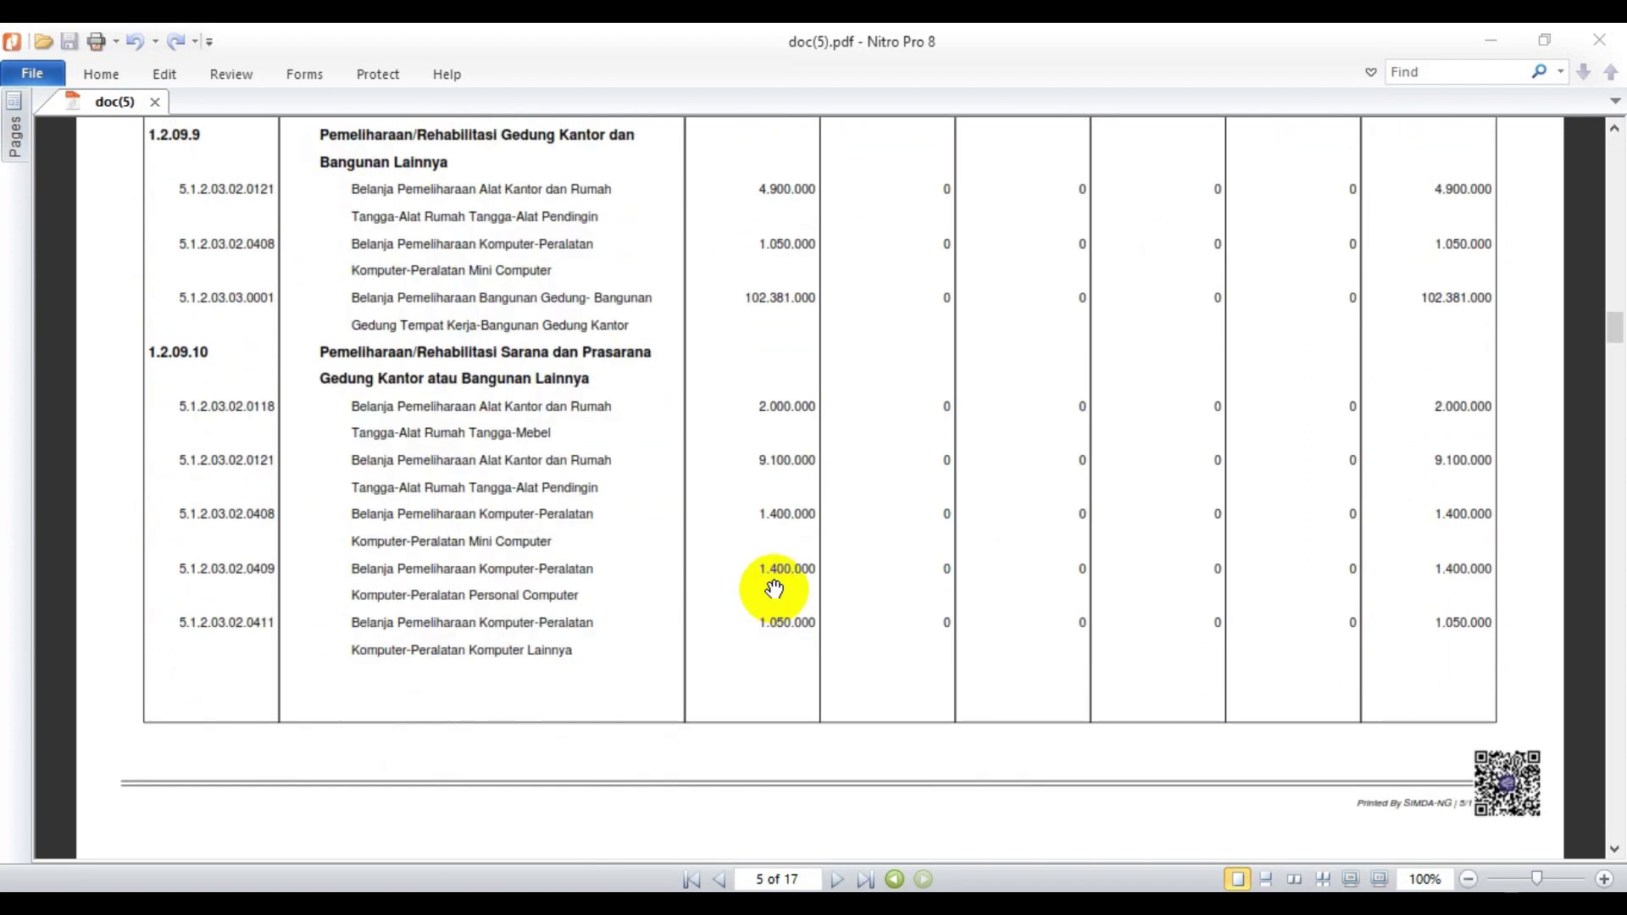
scroll(777, 590, down, 15)
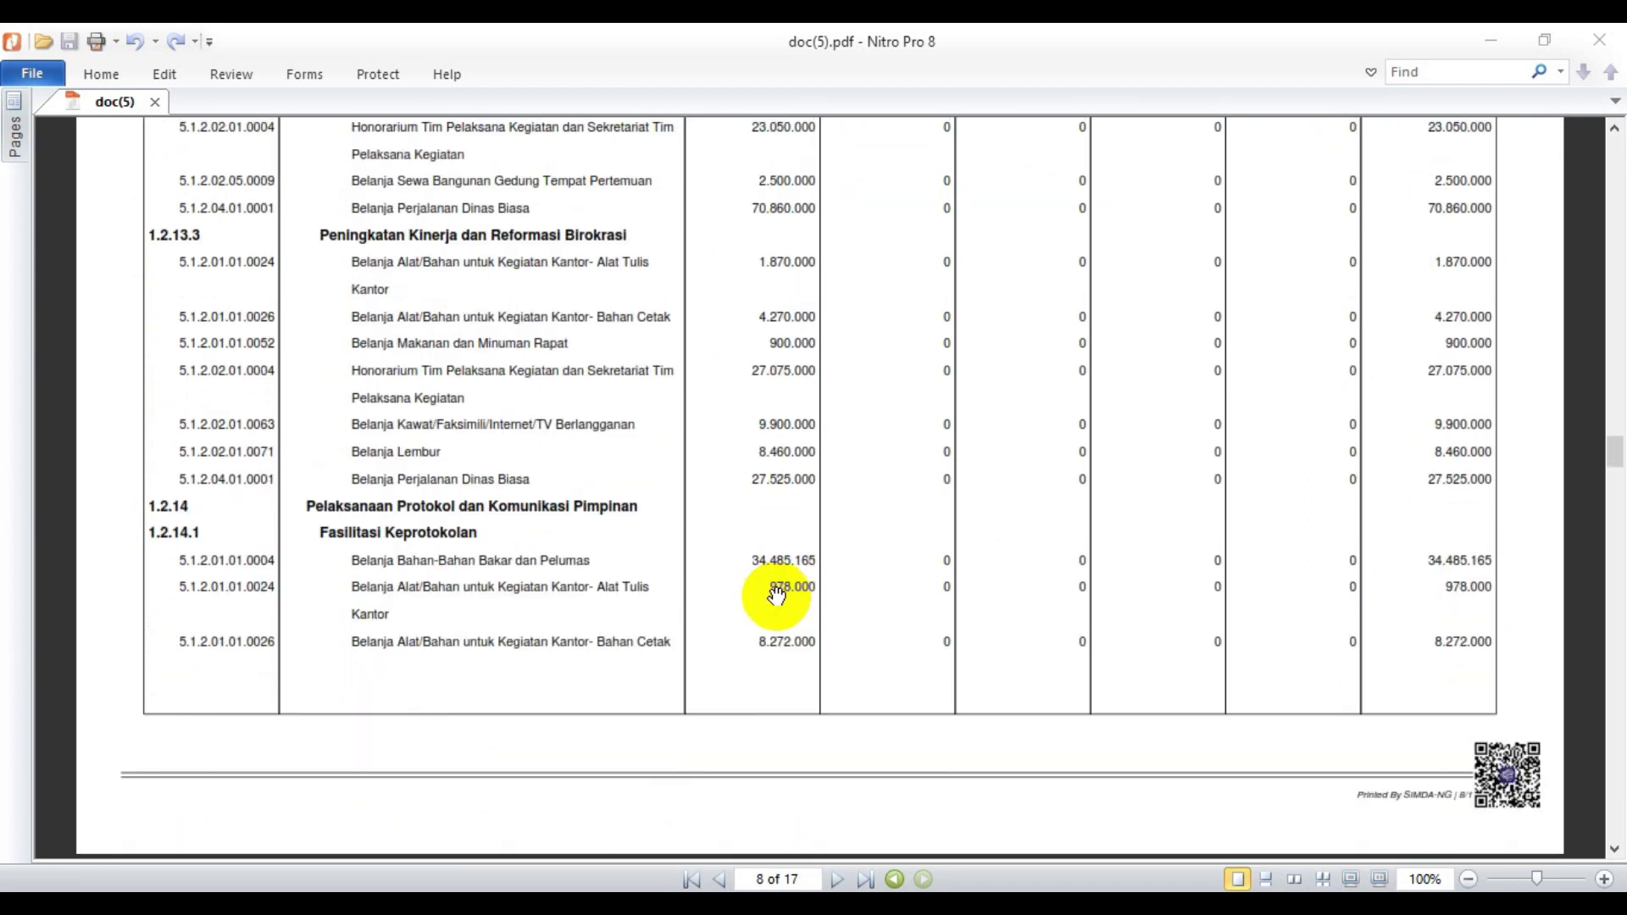
scroll(839, 568, up, 3)
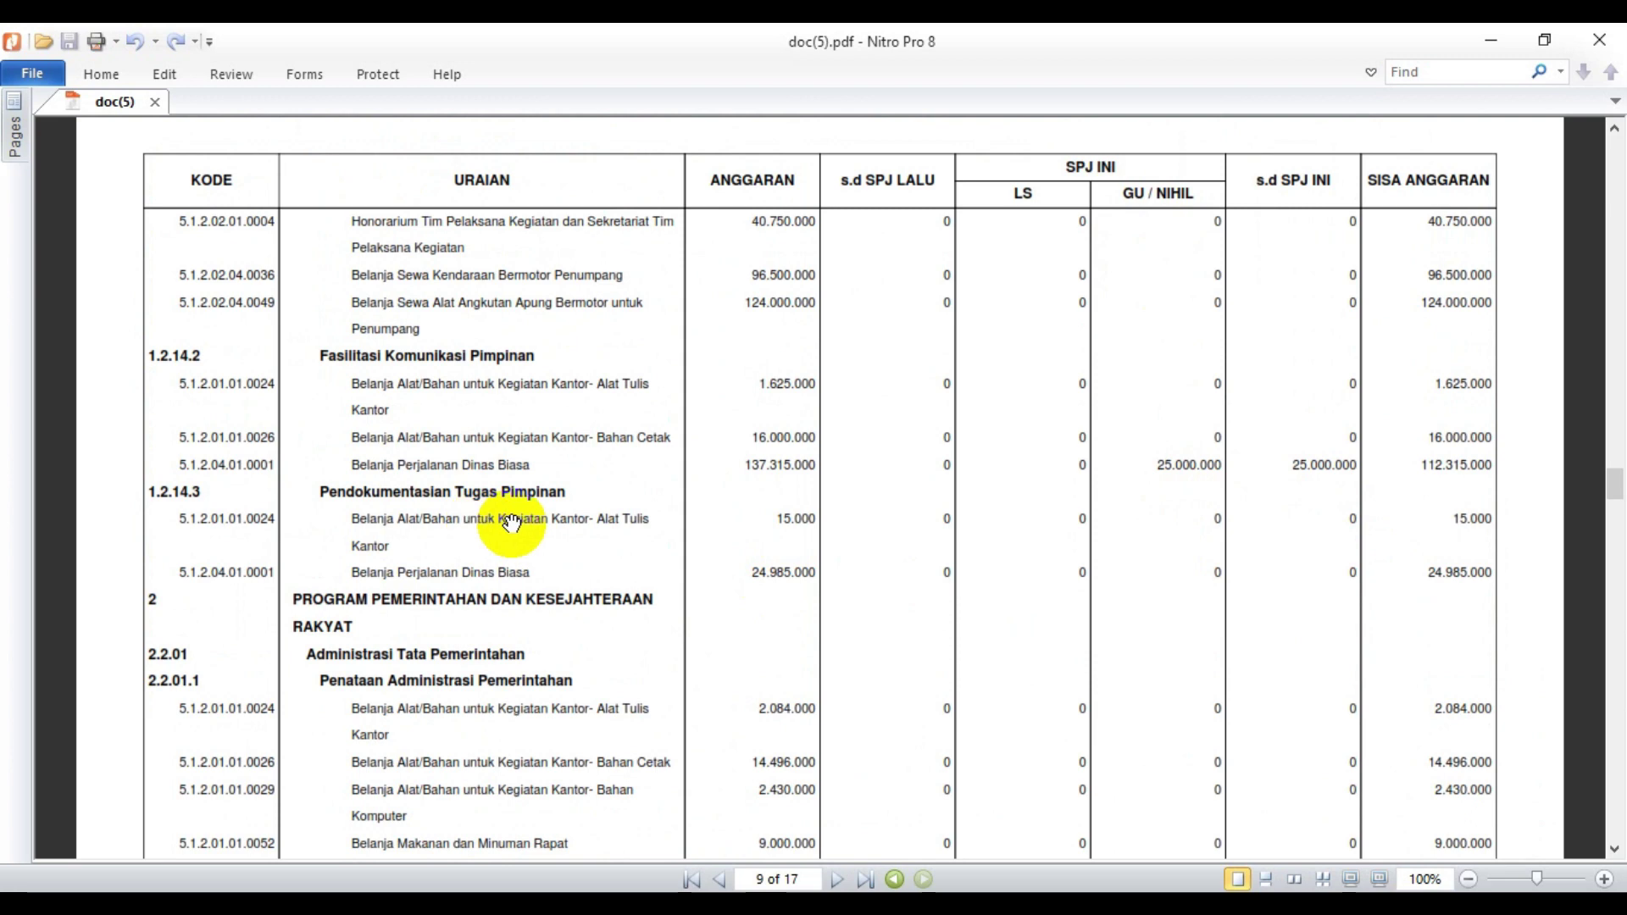
click(1615, 47)
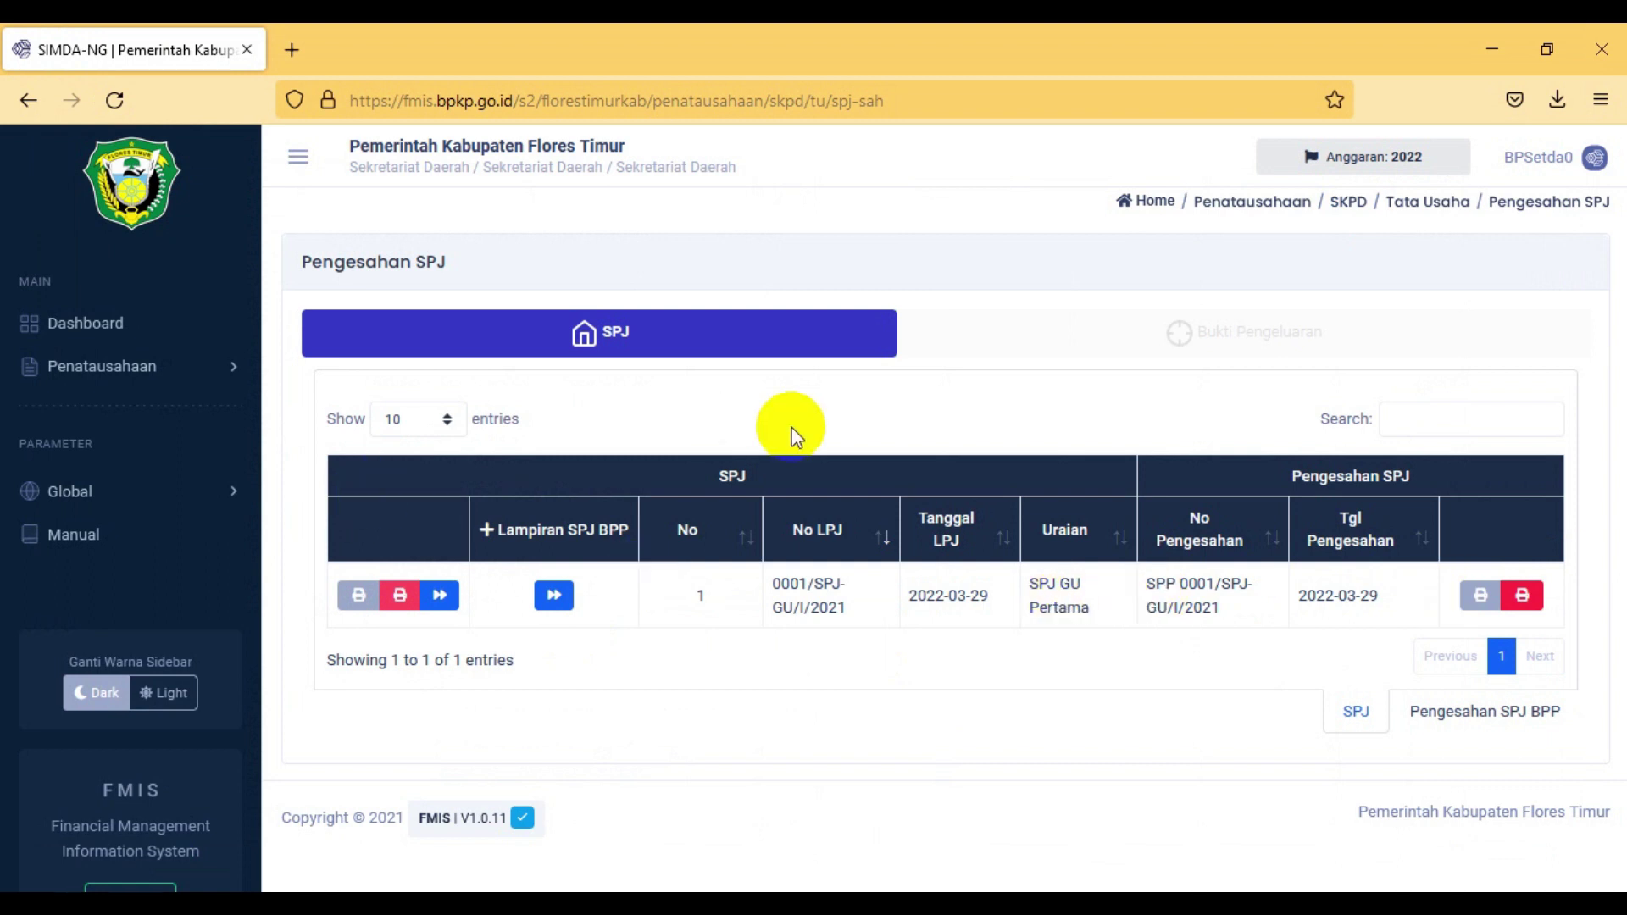
Step: Open the expenditure treasurer's SPP GU page and locate the approval SPP 0001/SPJ-GU/I/2021
click(233, 367)
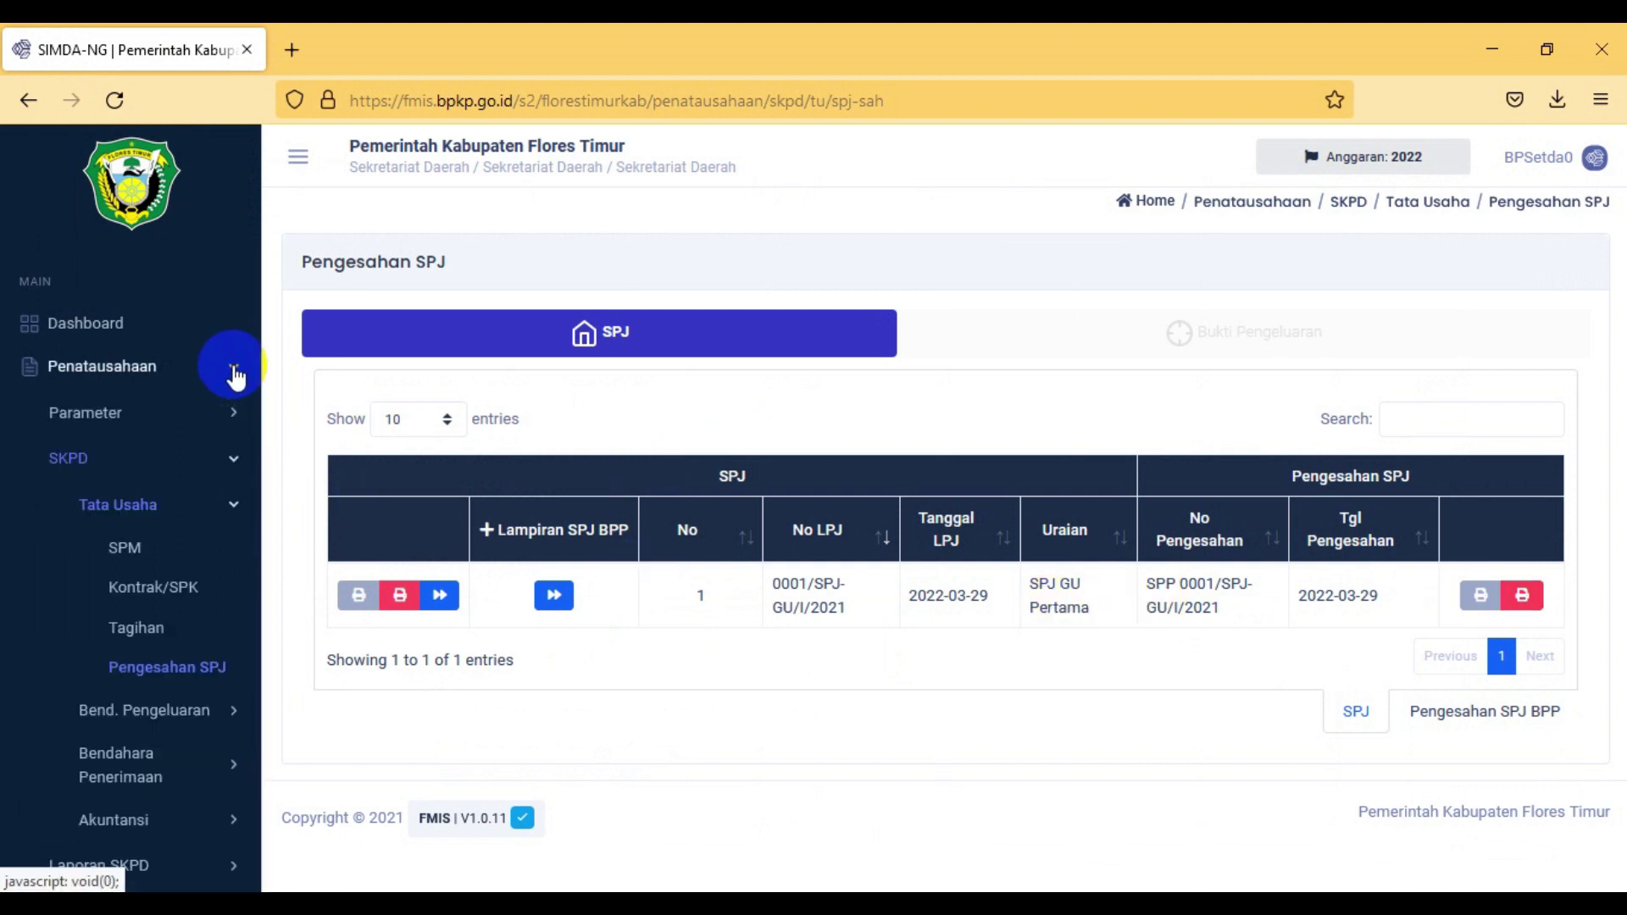
click(217, 719)
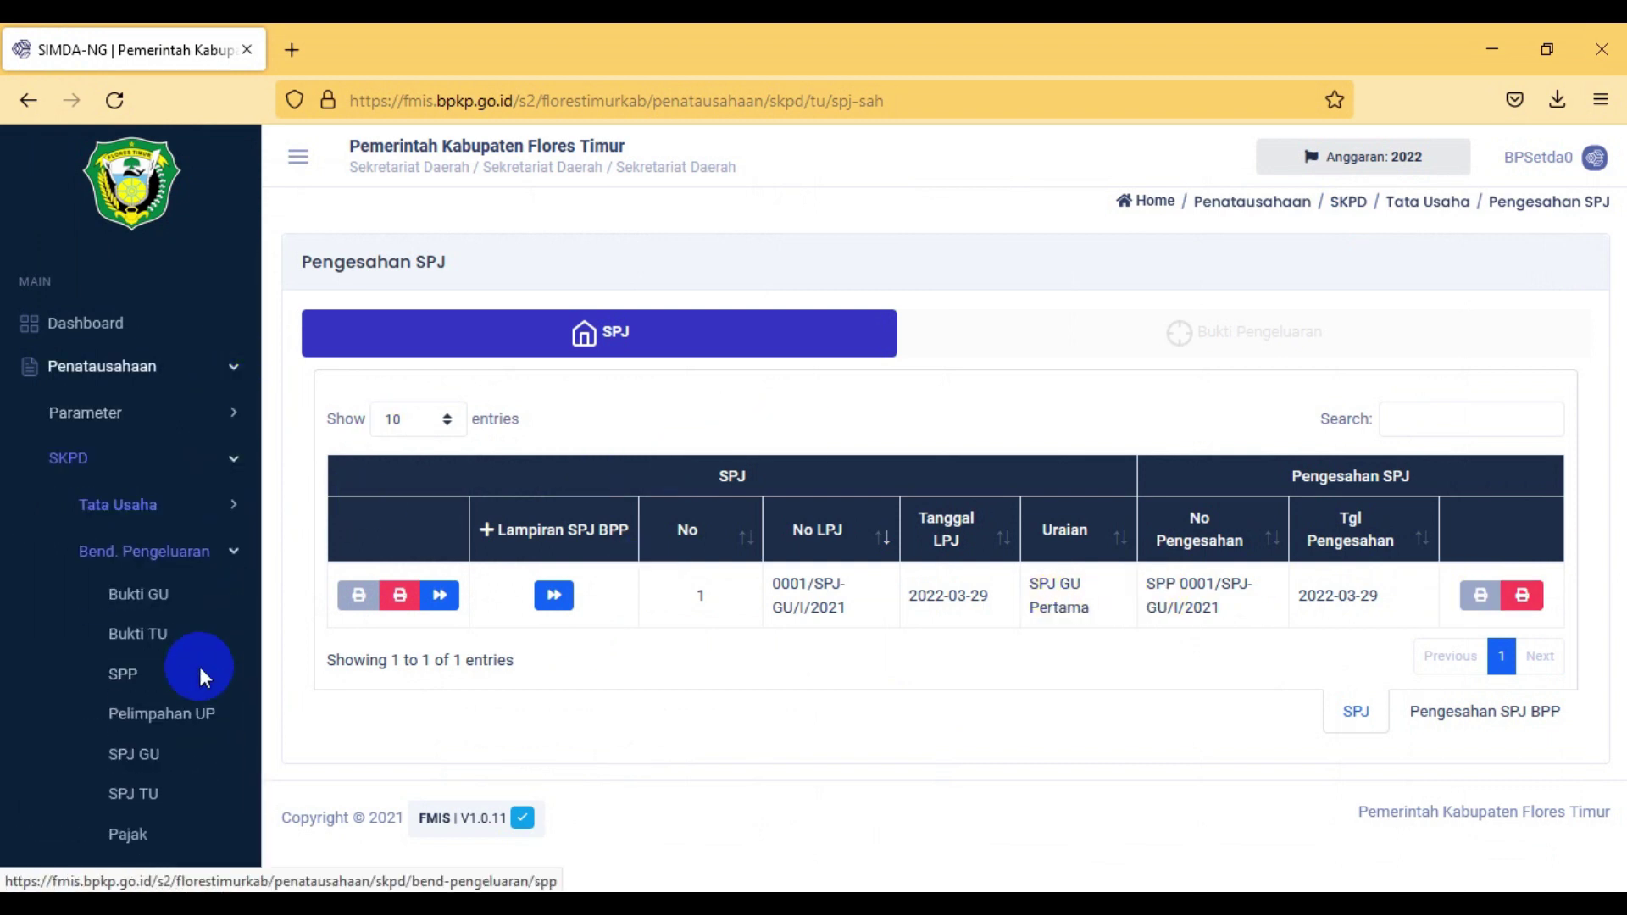
click(133, 678)
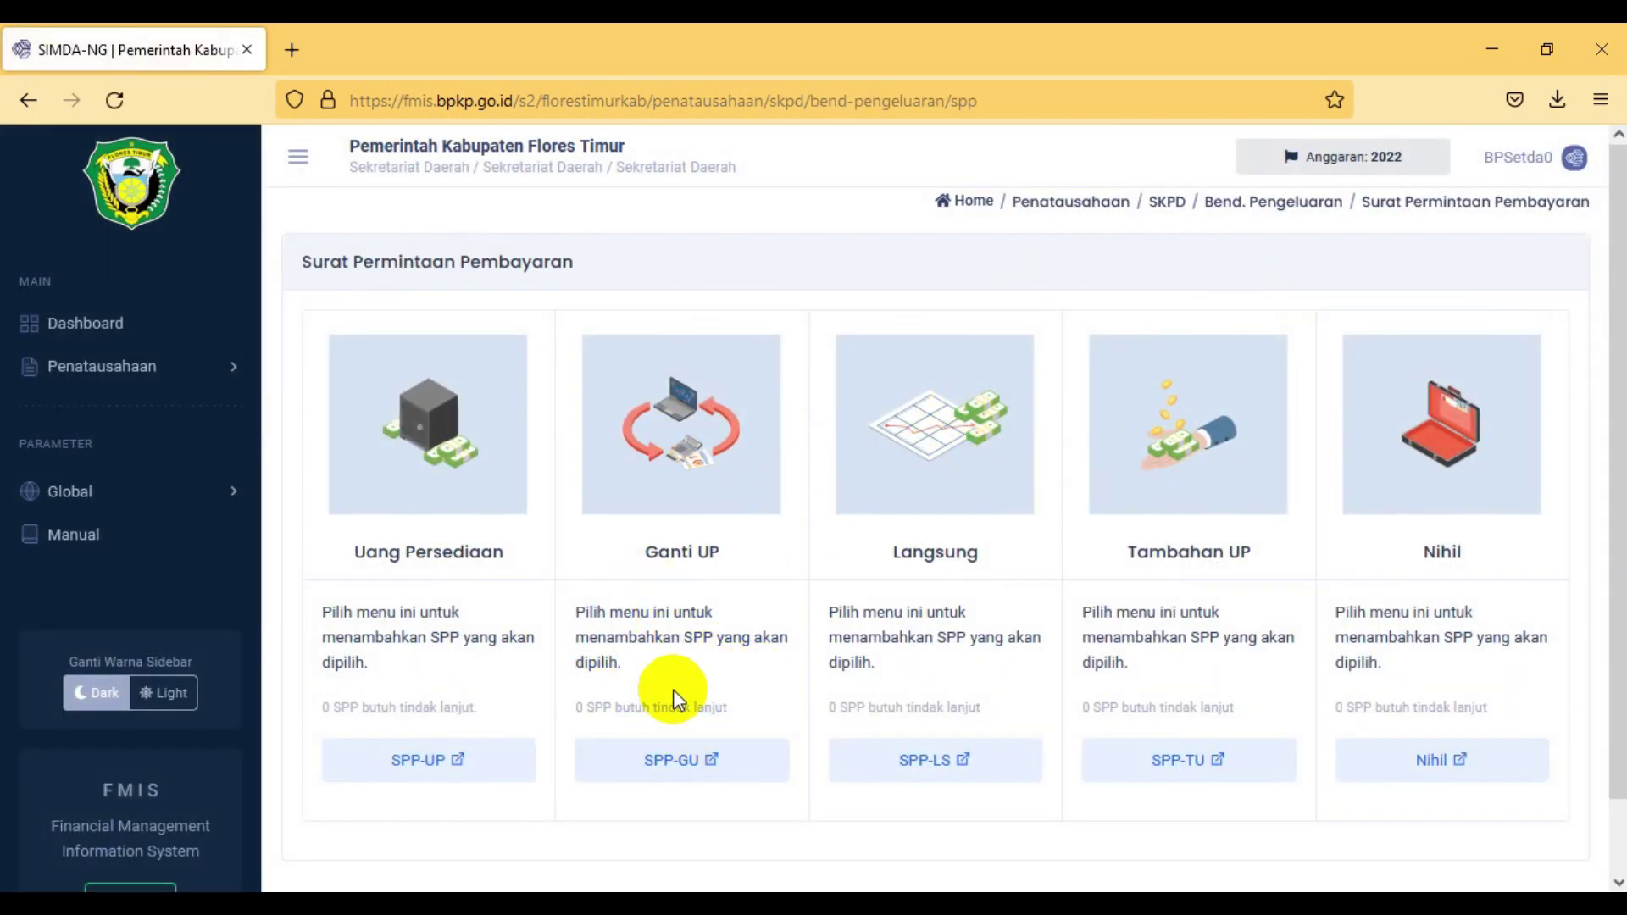
click(685, 775)
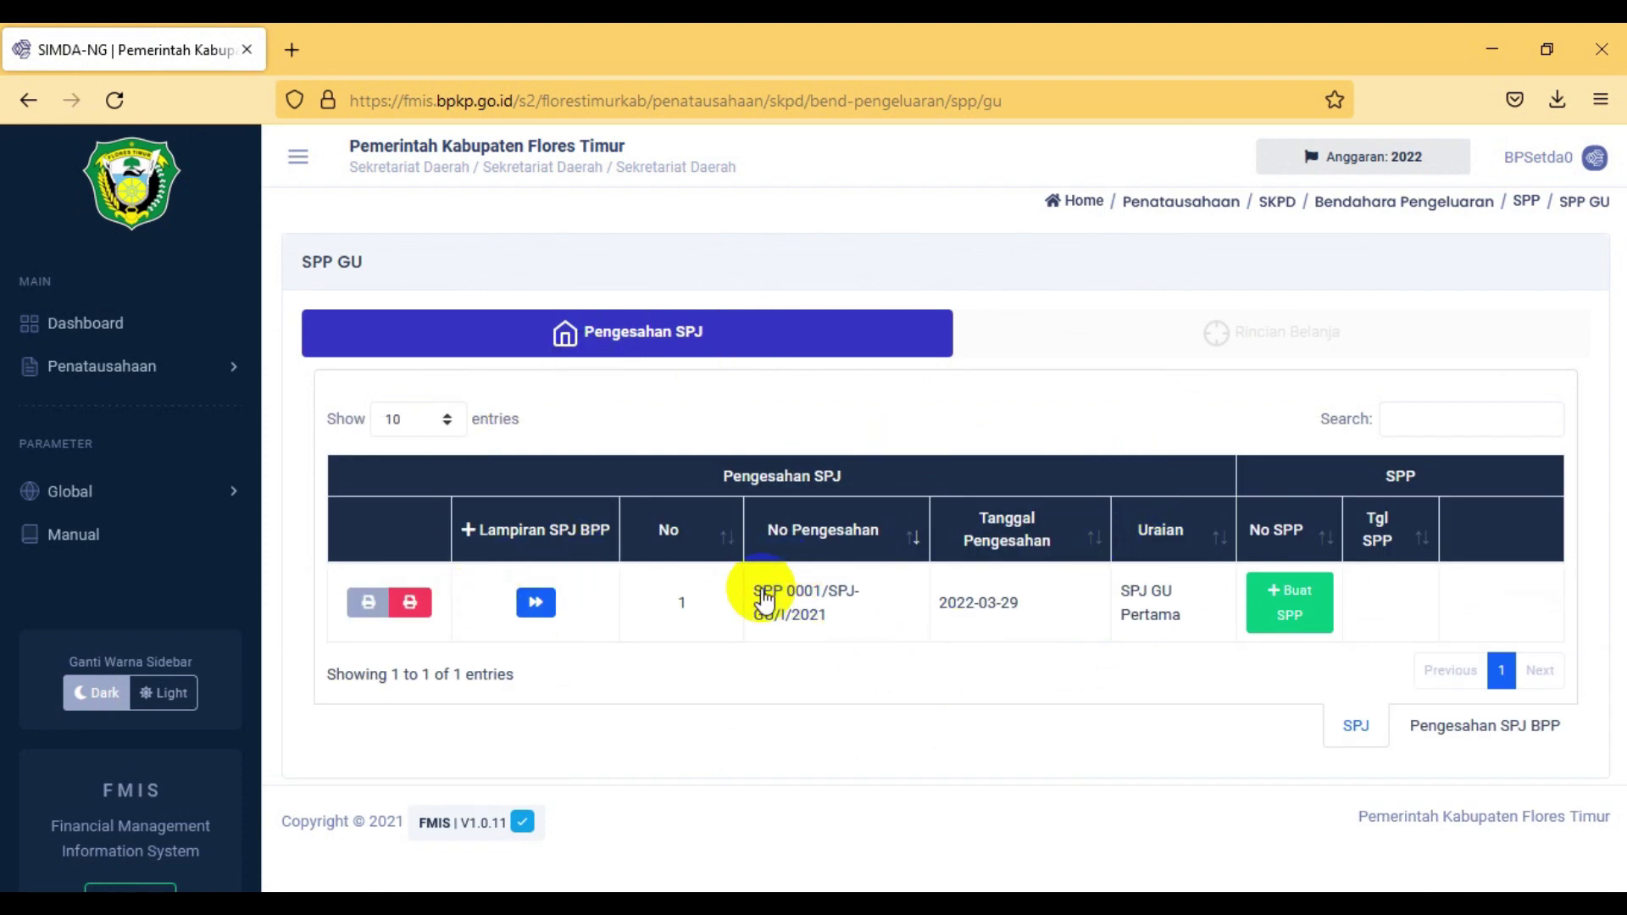
drag(762, 600, 805, 634)
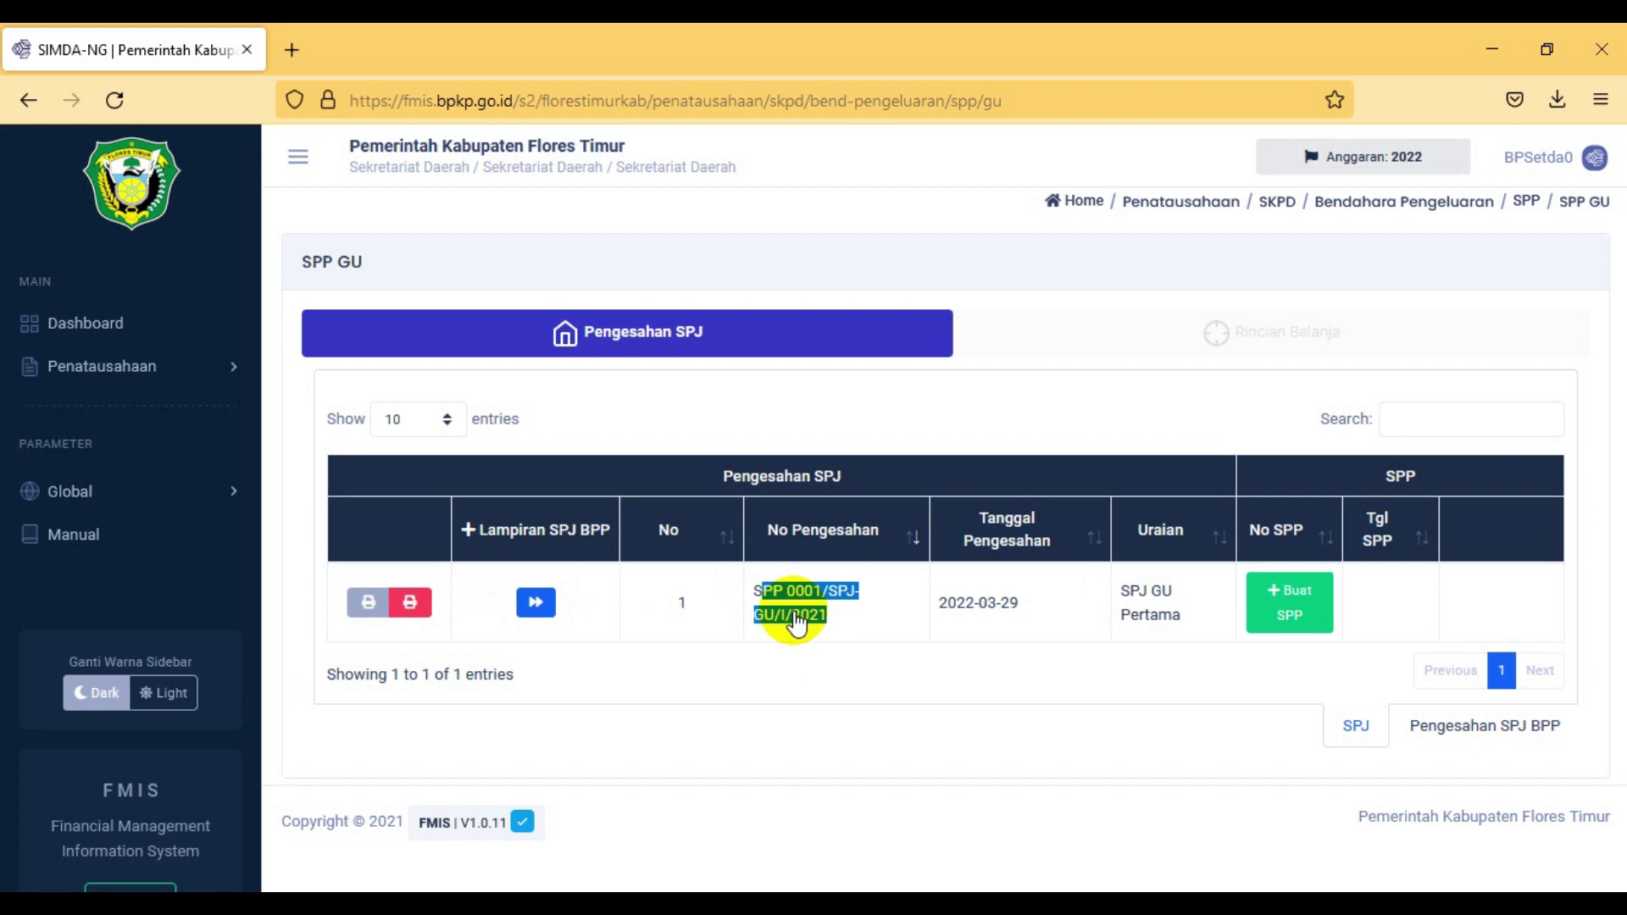
Step: Create and save an SPP numbered 0001/SPJ-GU-I/SETDA/2021, dated 29 March 2022, for SPJ GU Pertama, keeping the prefilled recipient details
click(1306, 624)
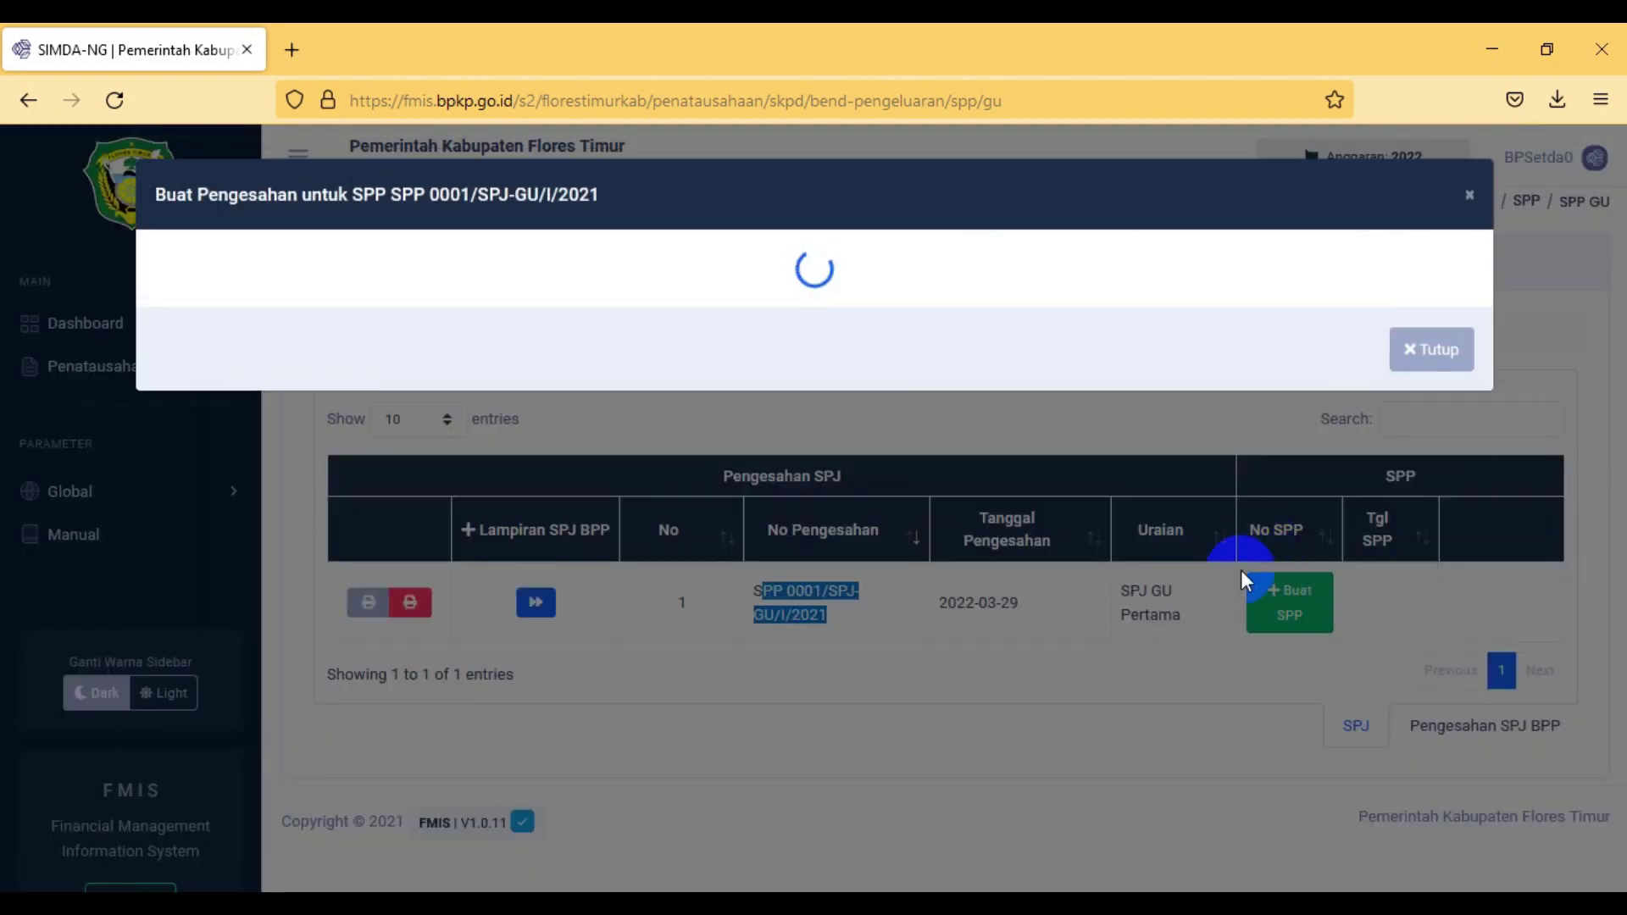
click(406, 236)
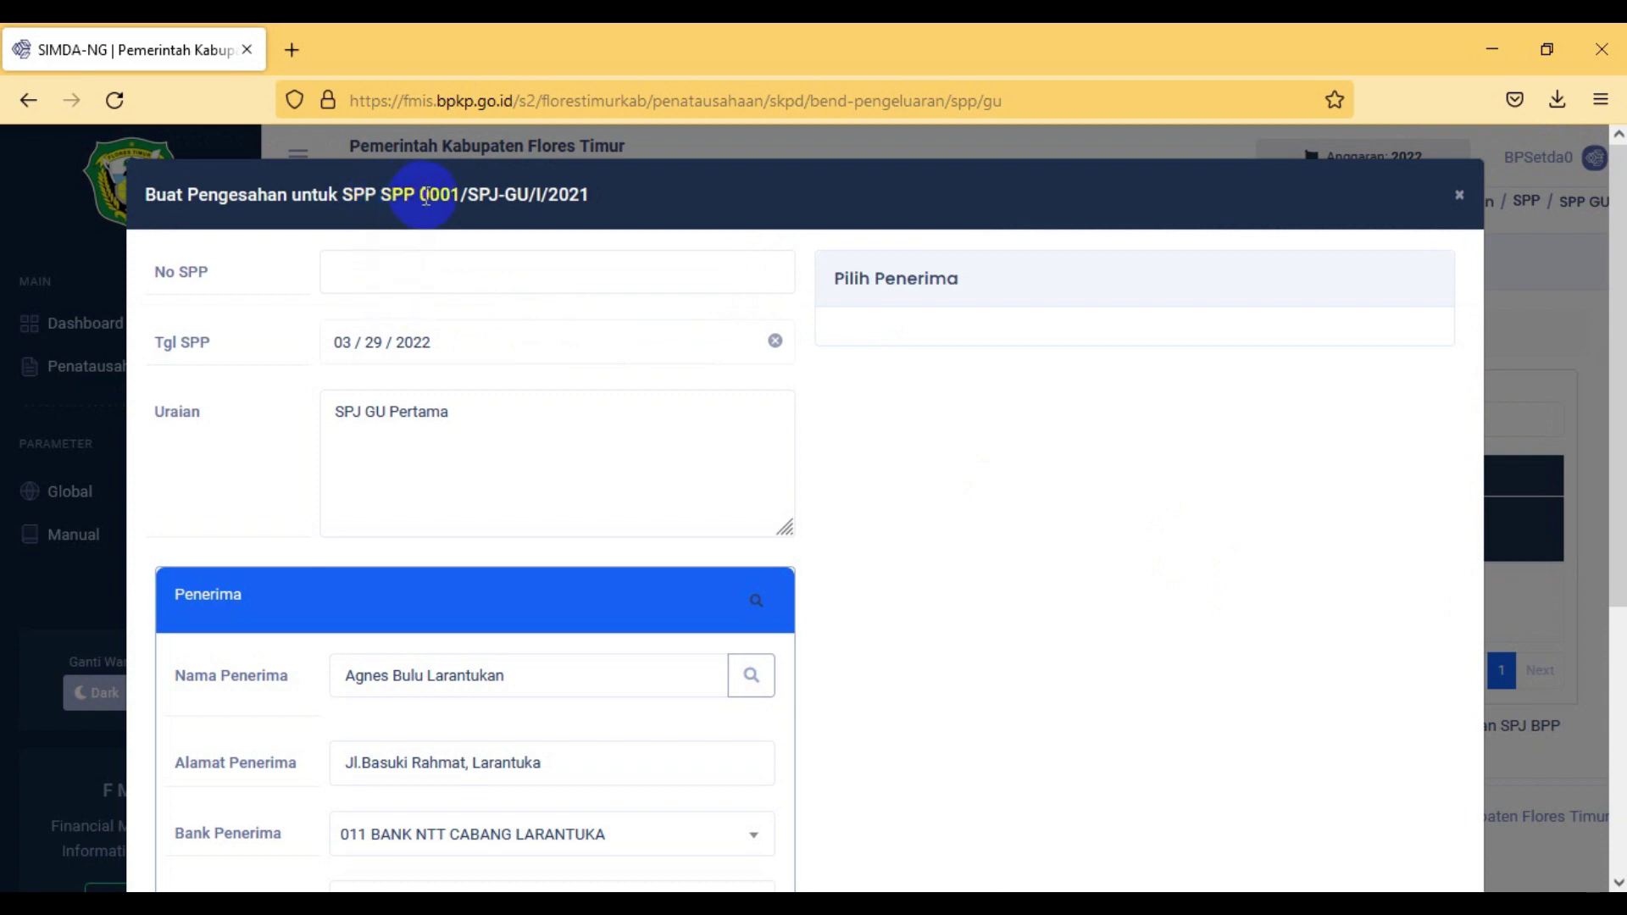
drag(420, 201, 607, 203)
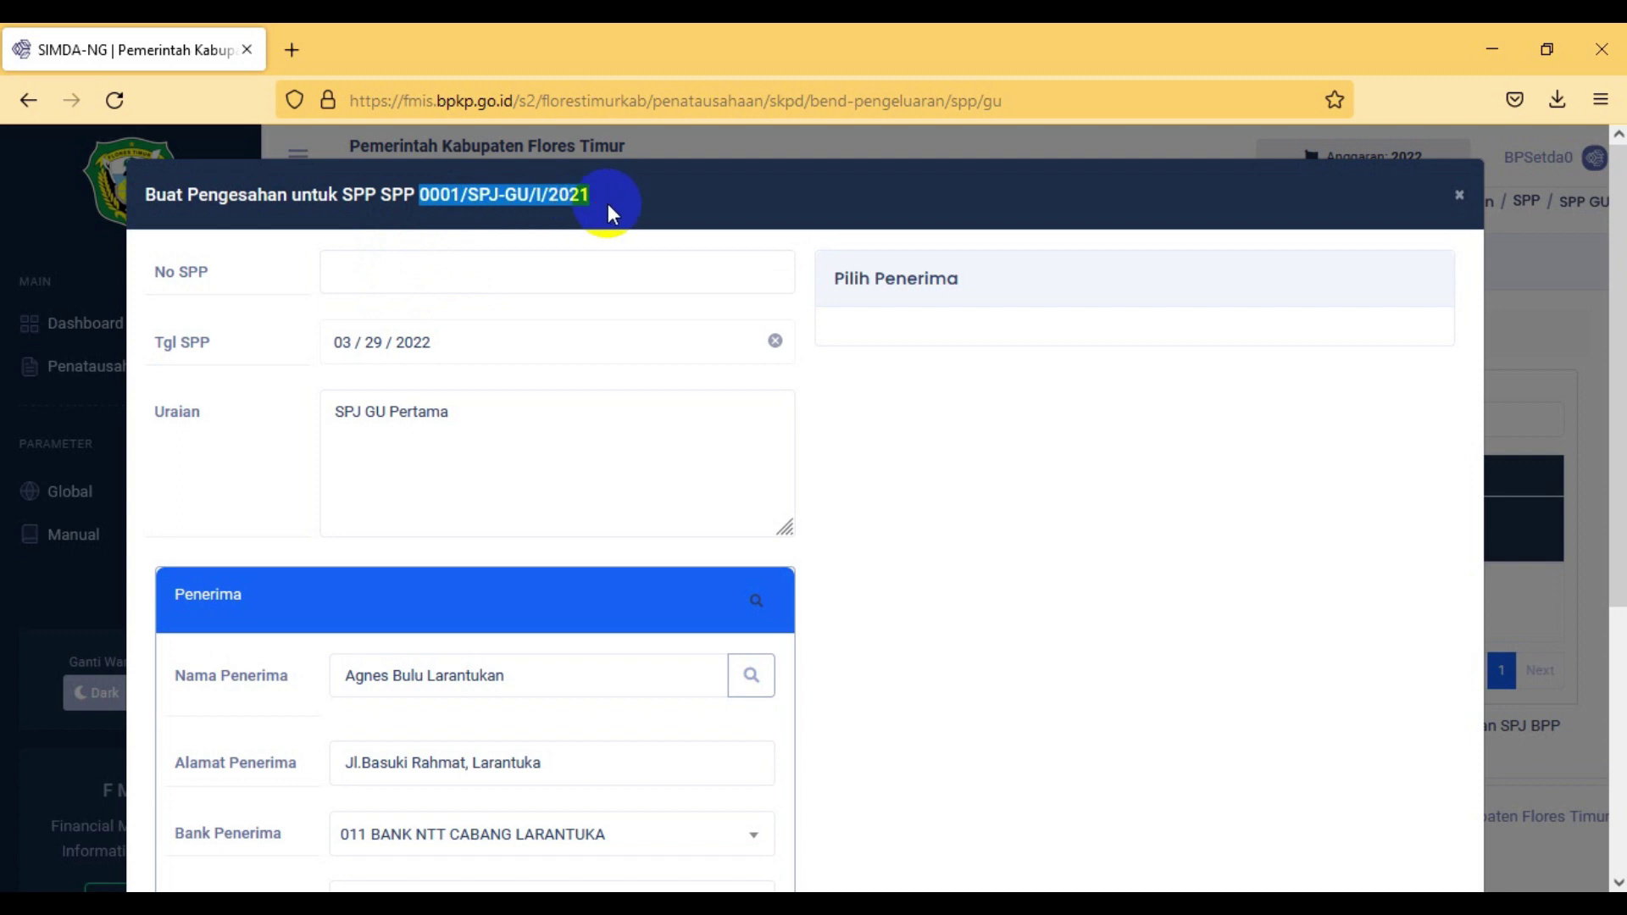
click(400, 277)
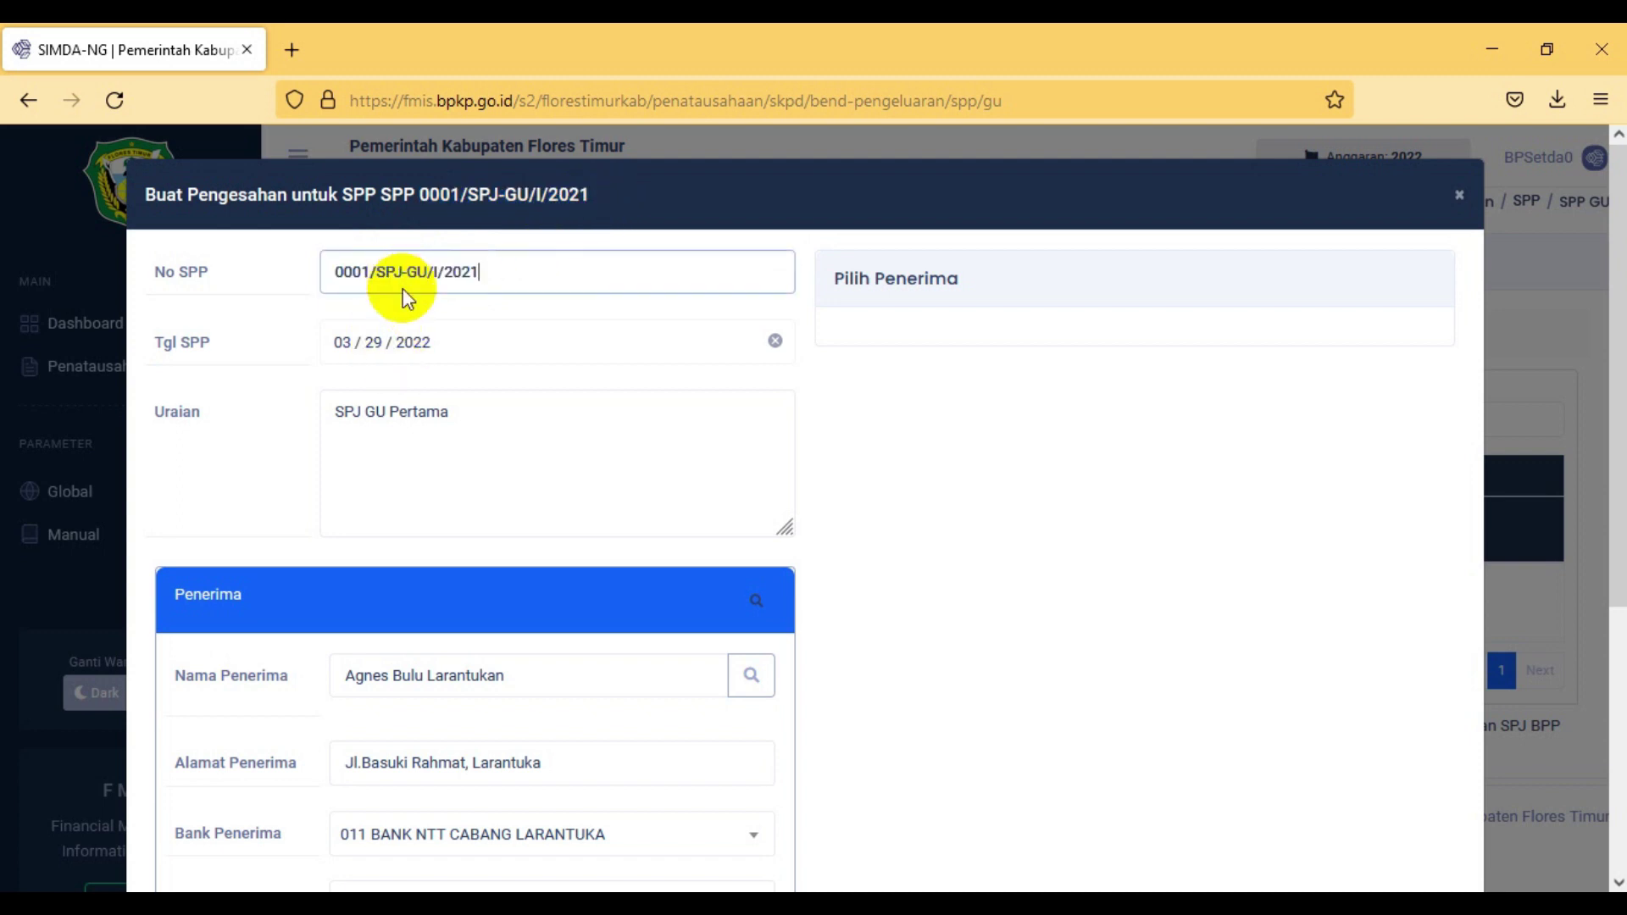
click(432, 273)
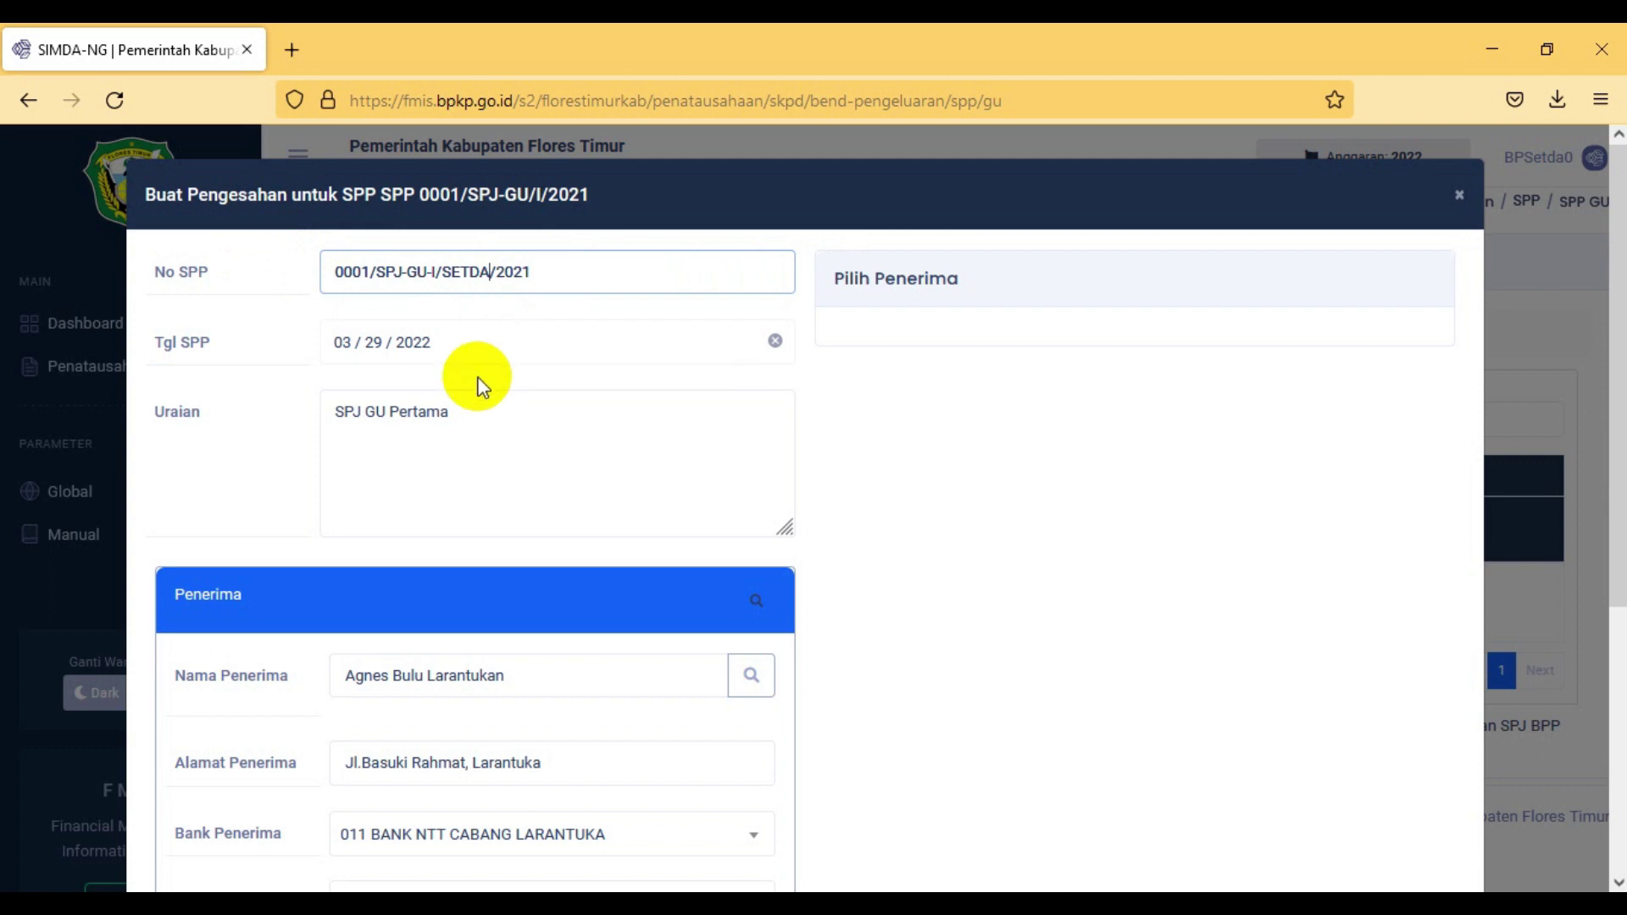
scroll(932, 458, down, 4)
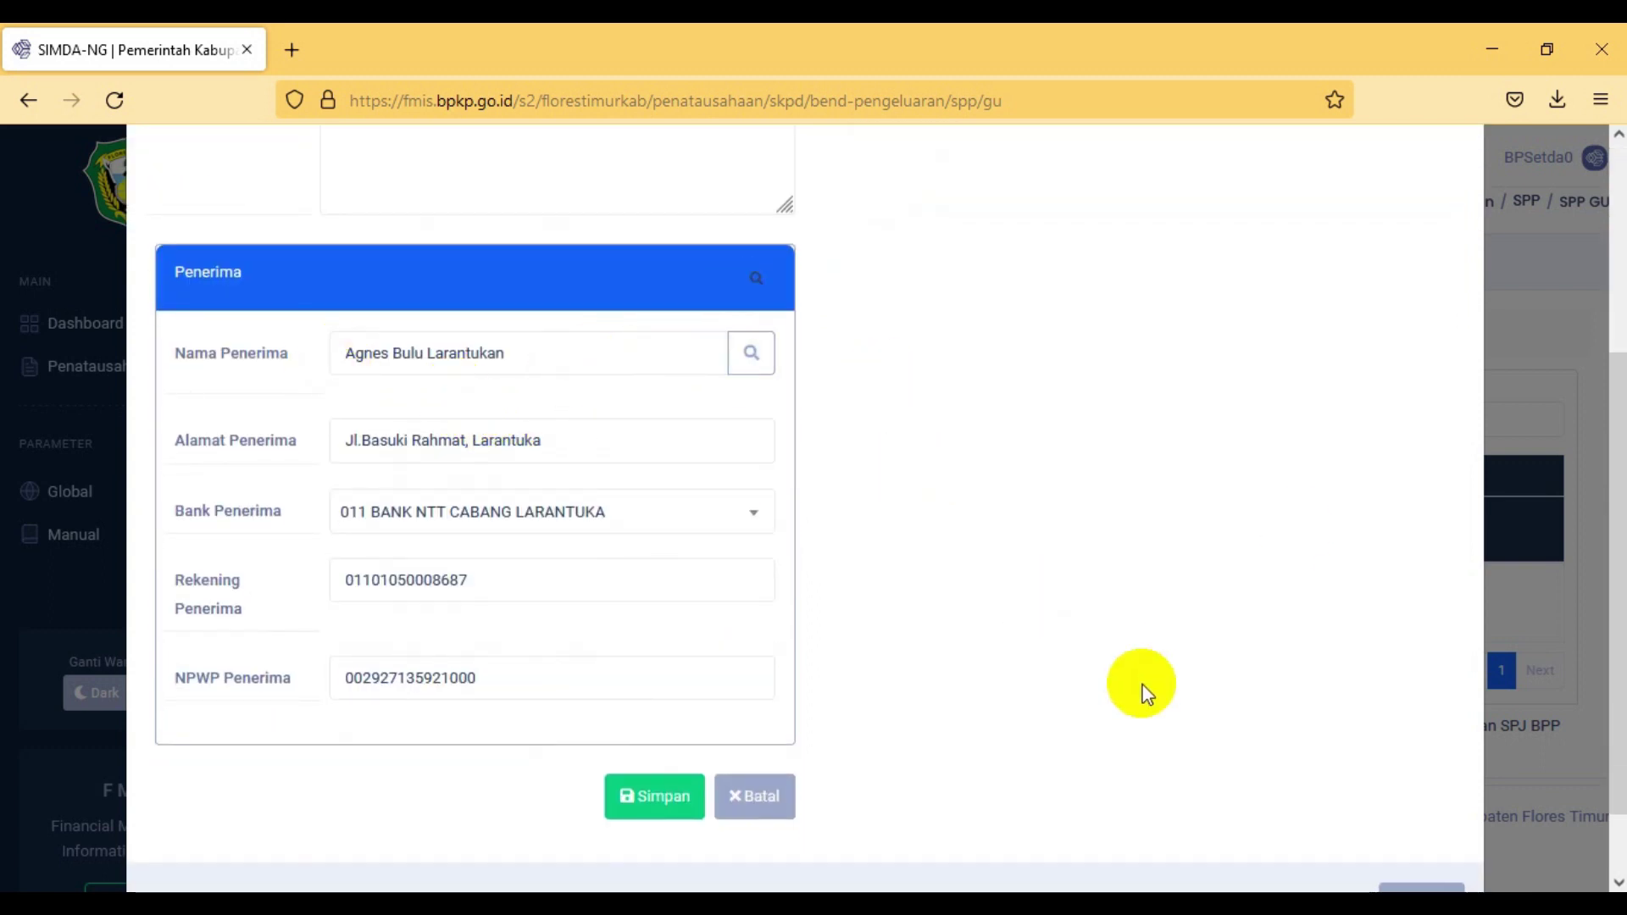
scroll(1289, 519, up, 4)
scroll(1289, 519, down, 3)
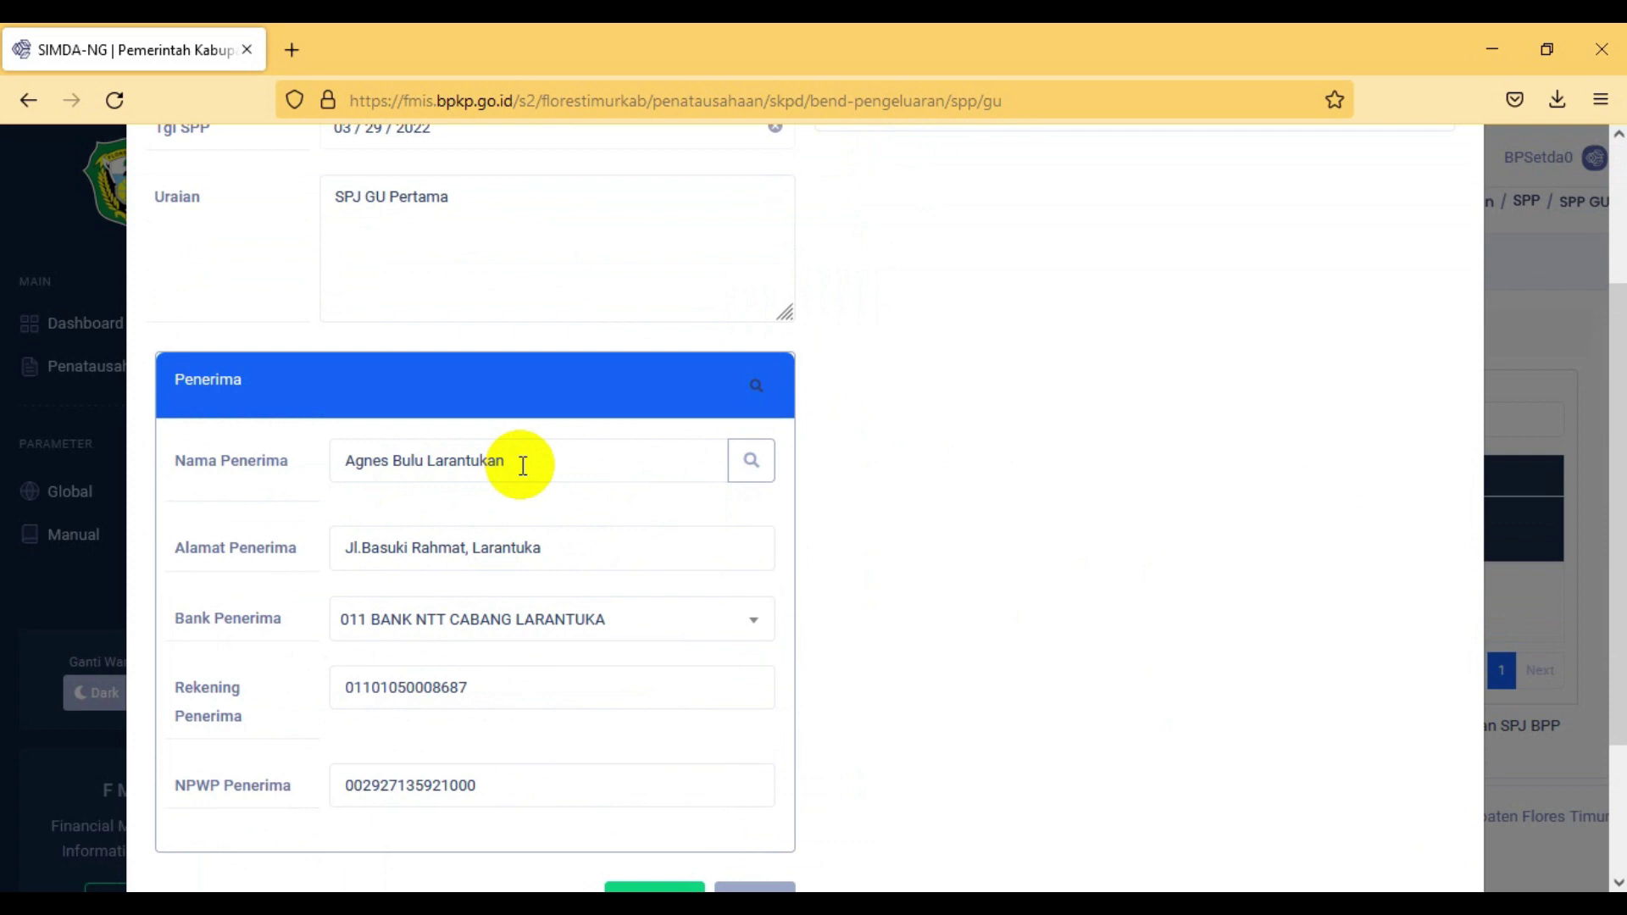
scroll(1158, 512, down, 3)
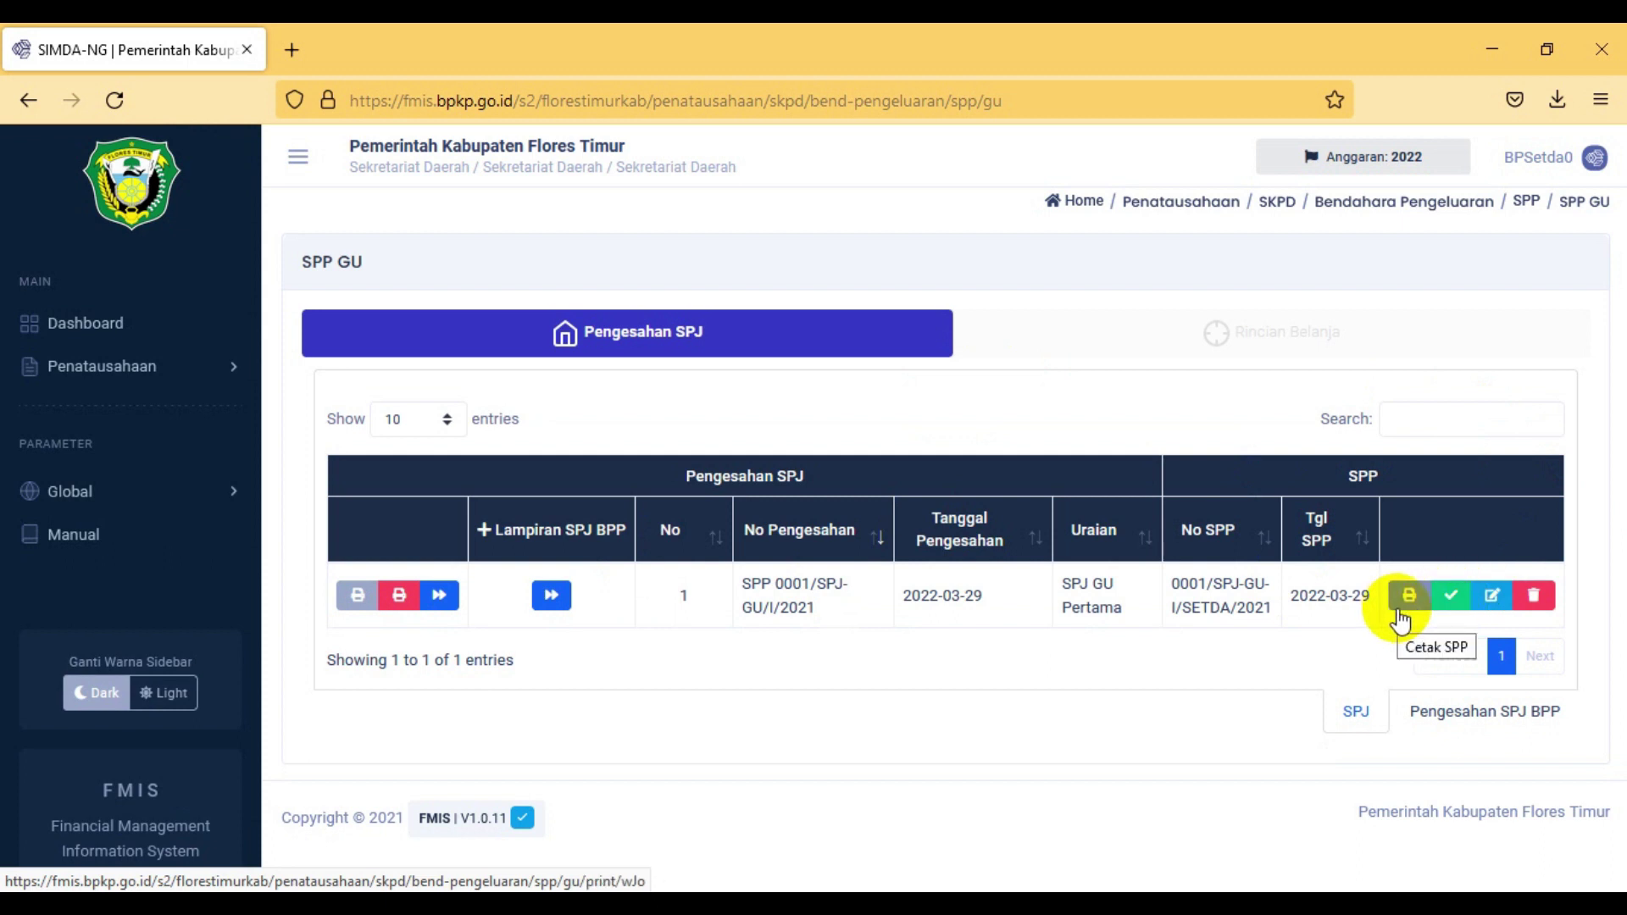
Step: Change the status of SPP 0001/SPJ-GU-I/SETDA/2021 to final and open its generated PDF printout
click(1452, 596)
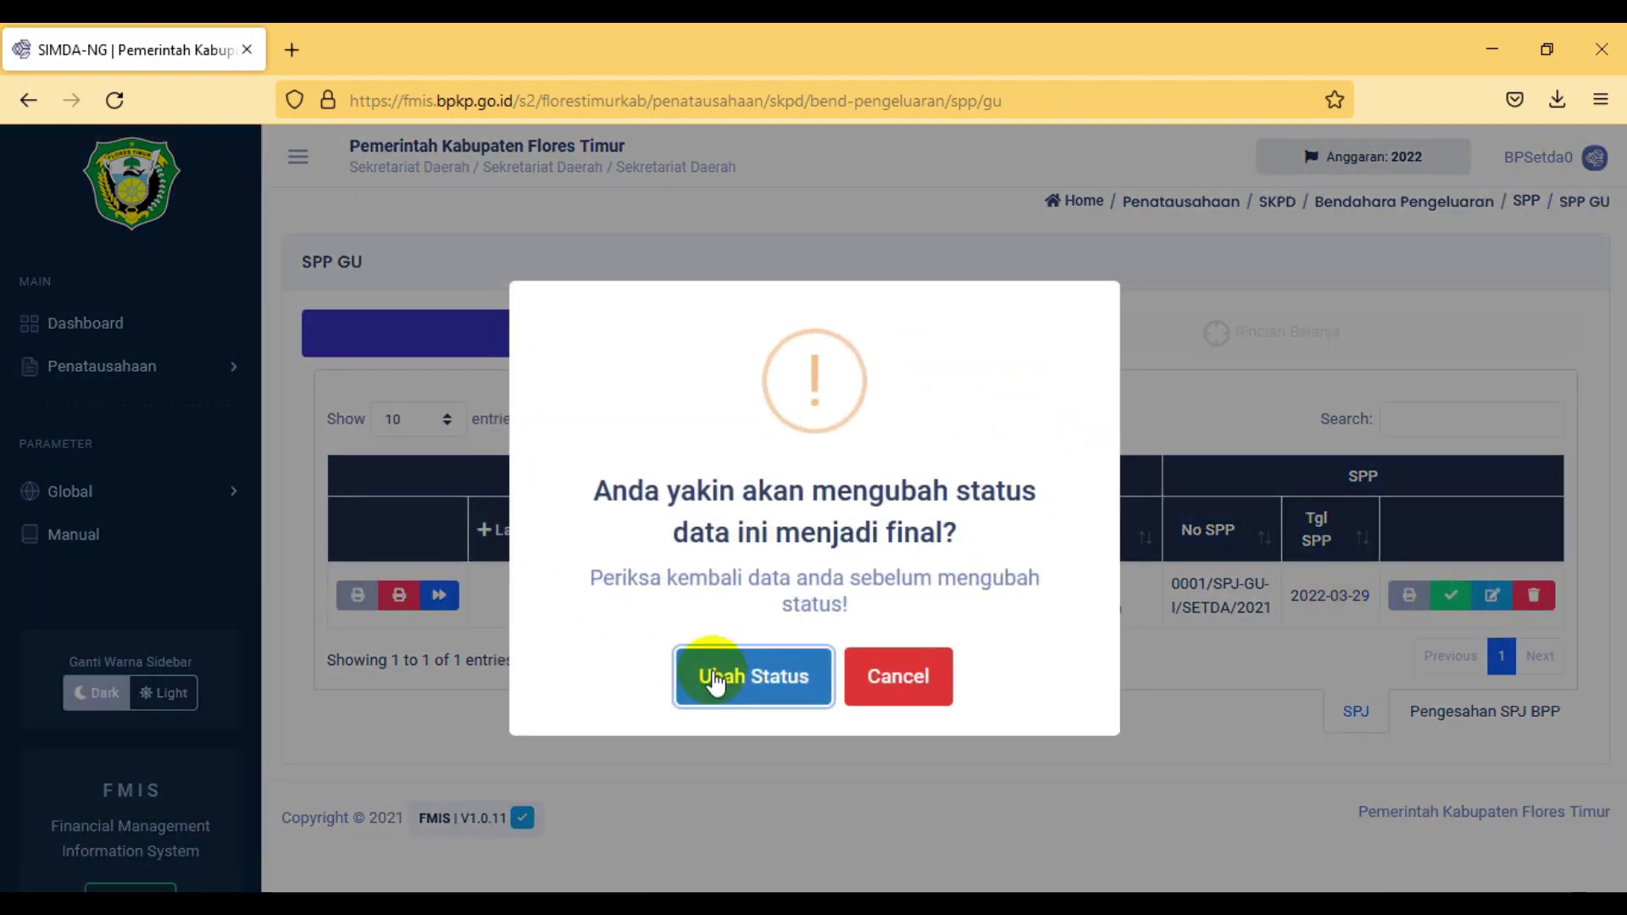
click(717, 678)
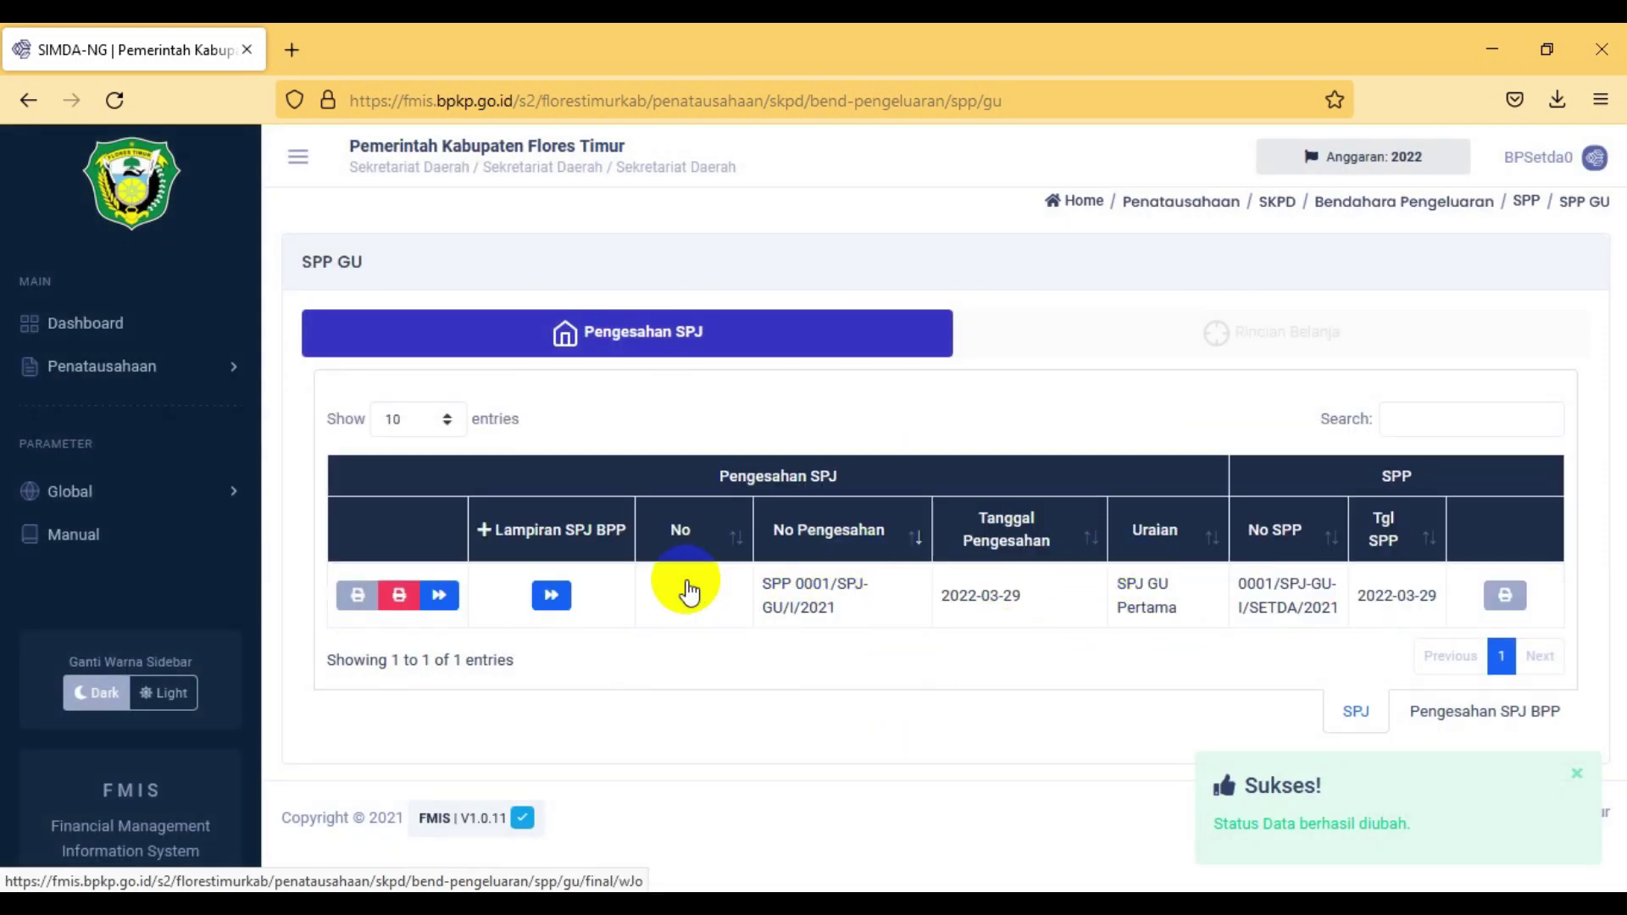
click(1513, 600)
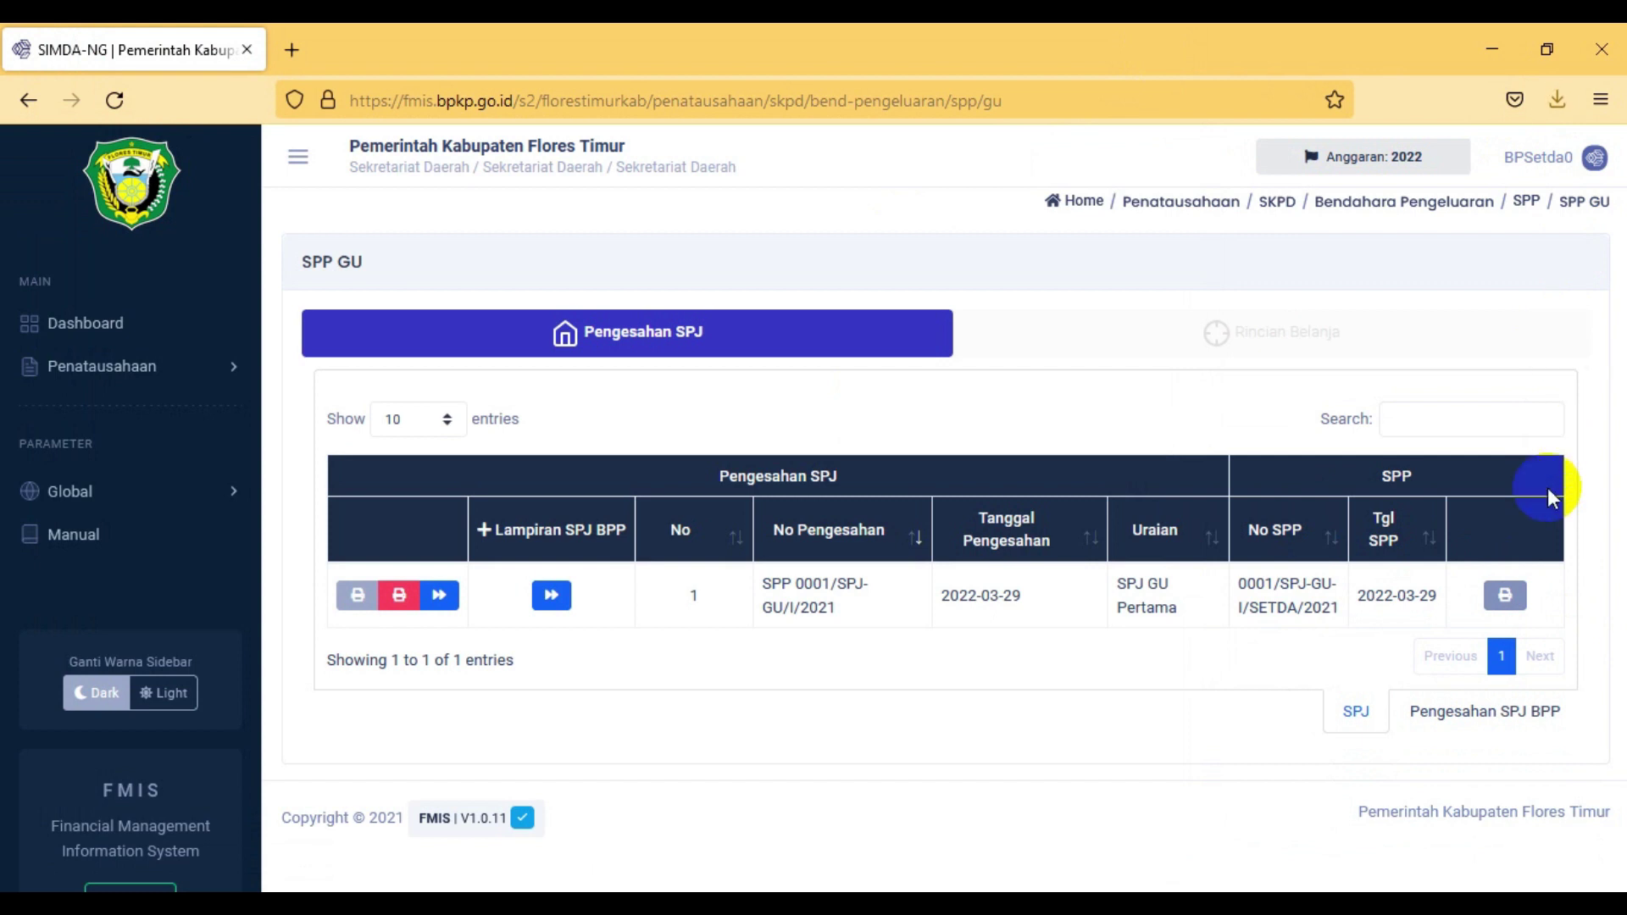
click(1557, 99)
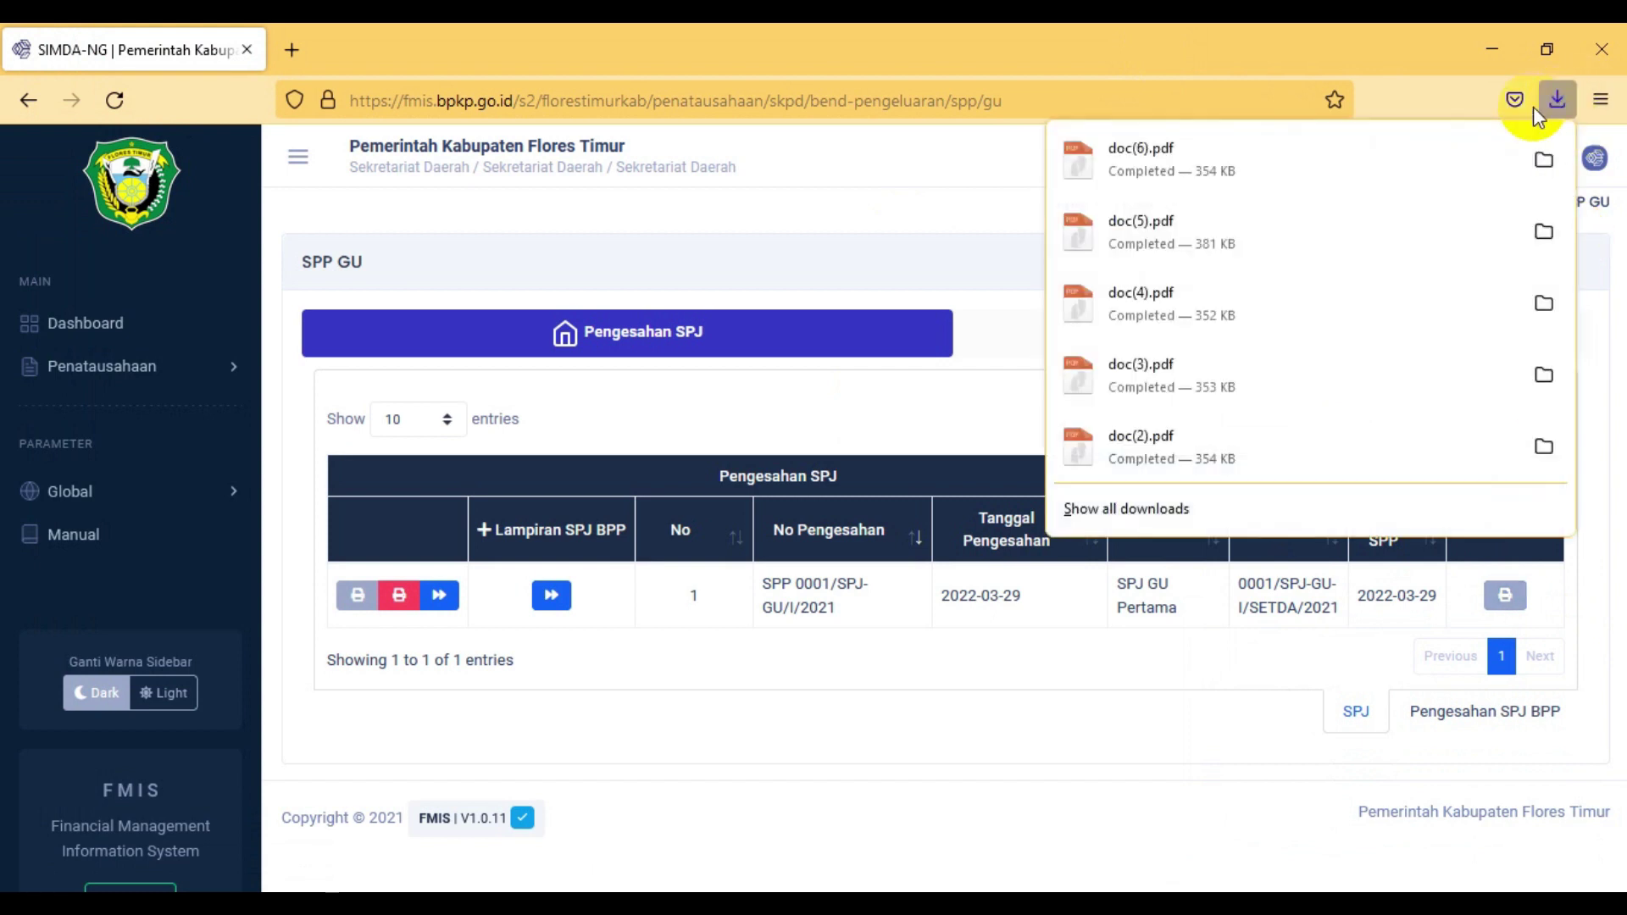
click(1124, 151)
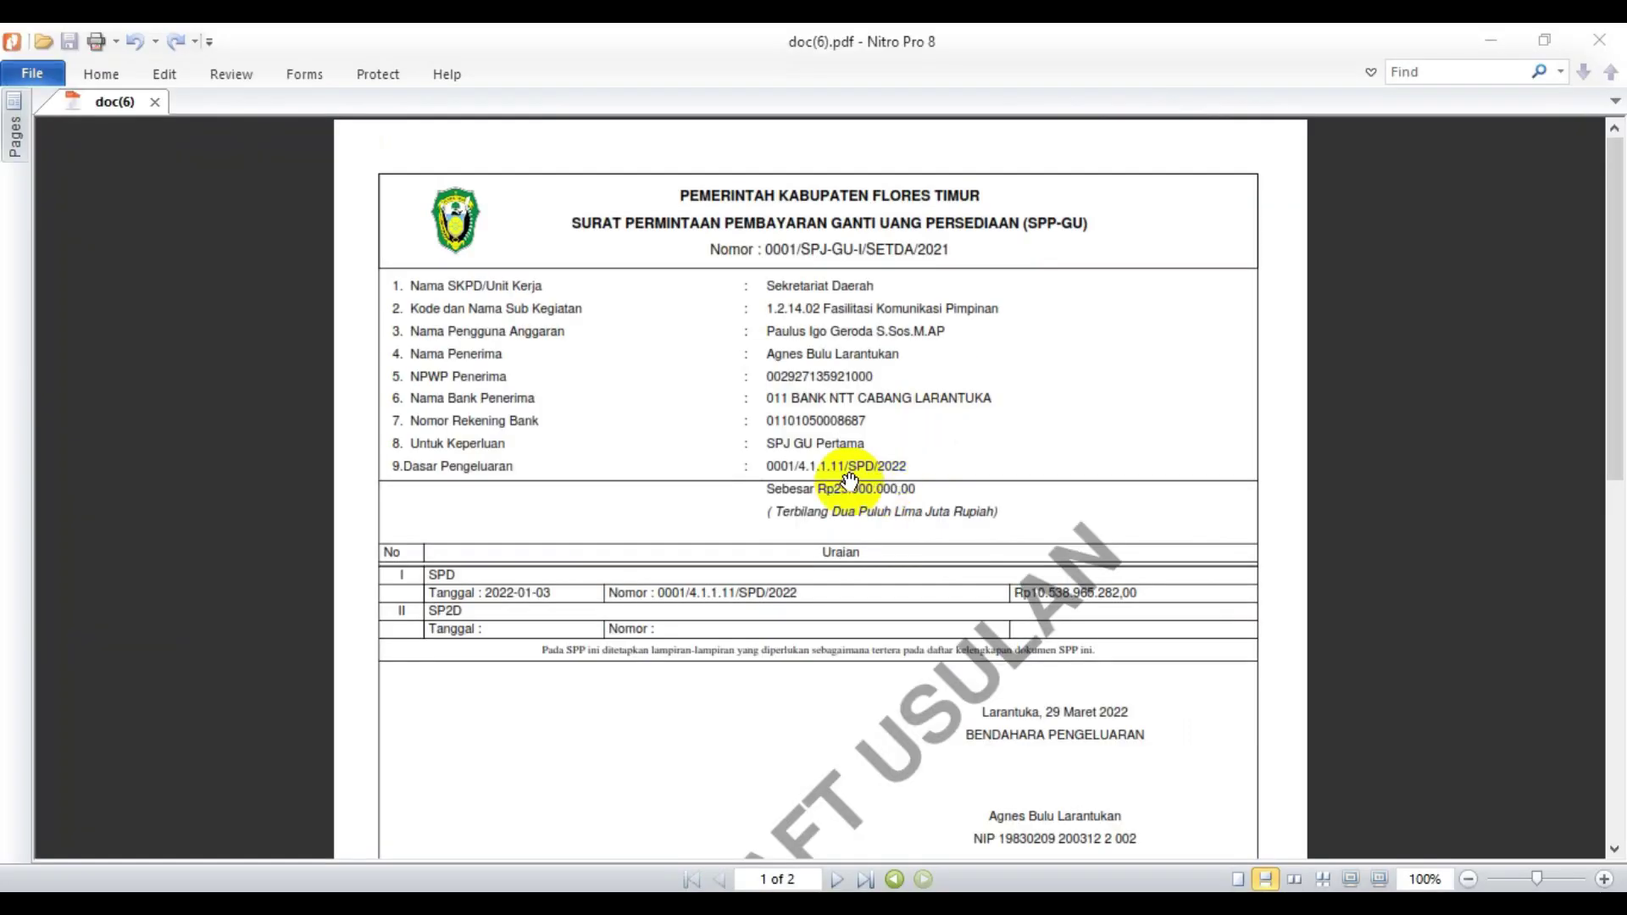
Step: Review both pages of the SPP-GU printout, including the Belanja Perjalanan Dinas Biasa line in the spending breakdown, and return to the browser
scroll(993, 467, down, 15)
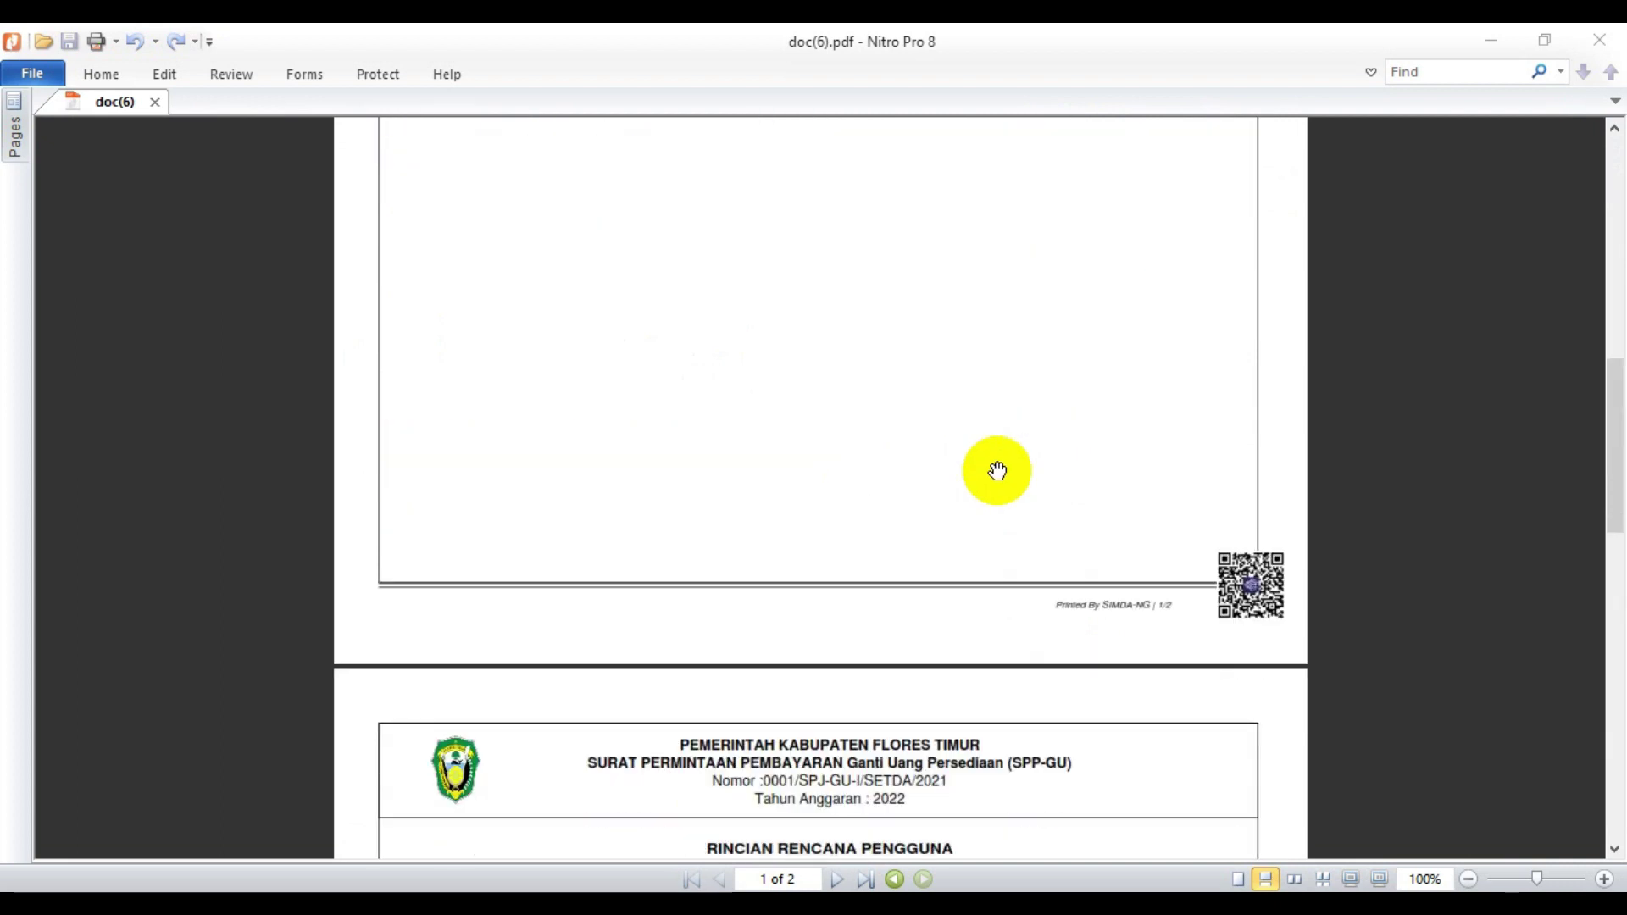
scroll(998, 465, down, 3)
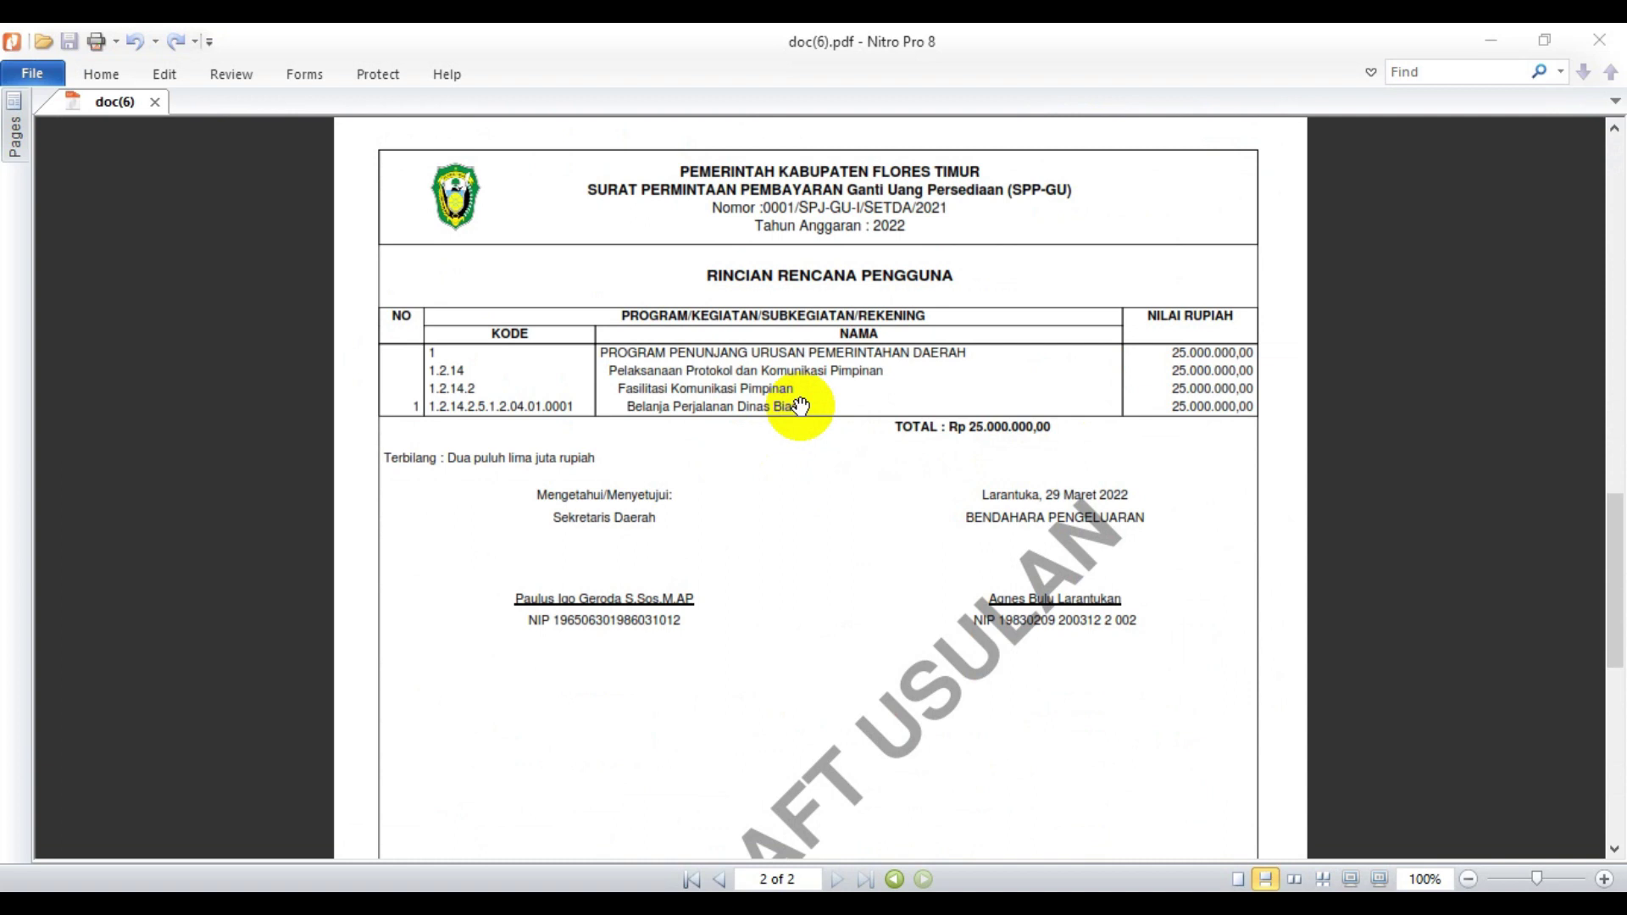
drag(806, 409, 627, 410)
scroll(1148, 363, up, 2)
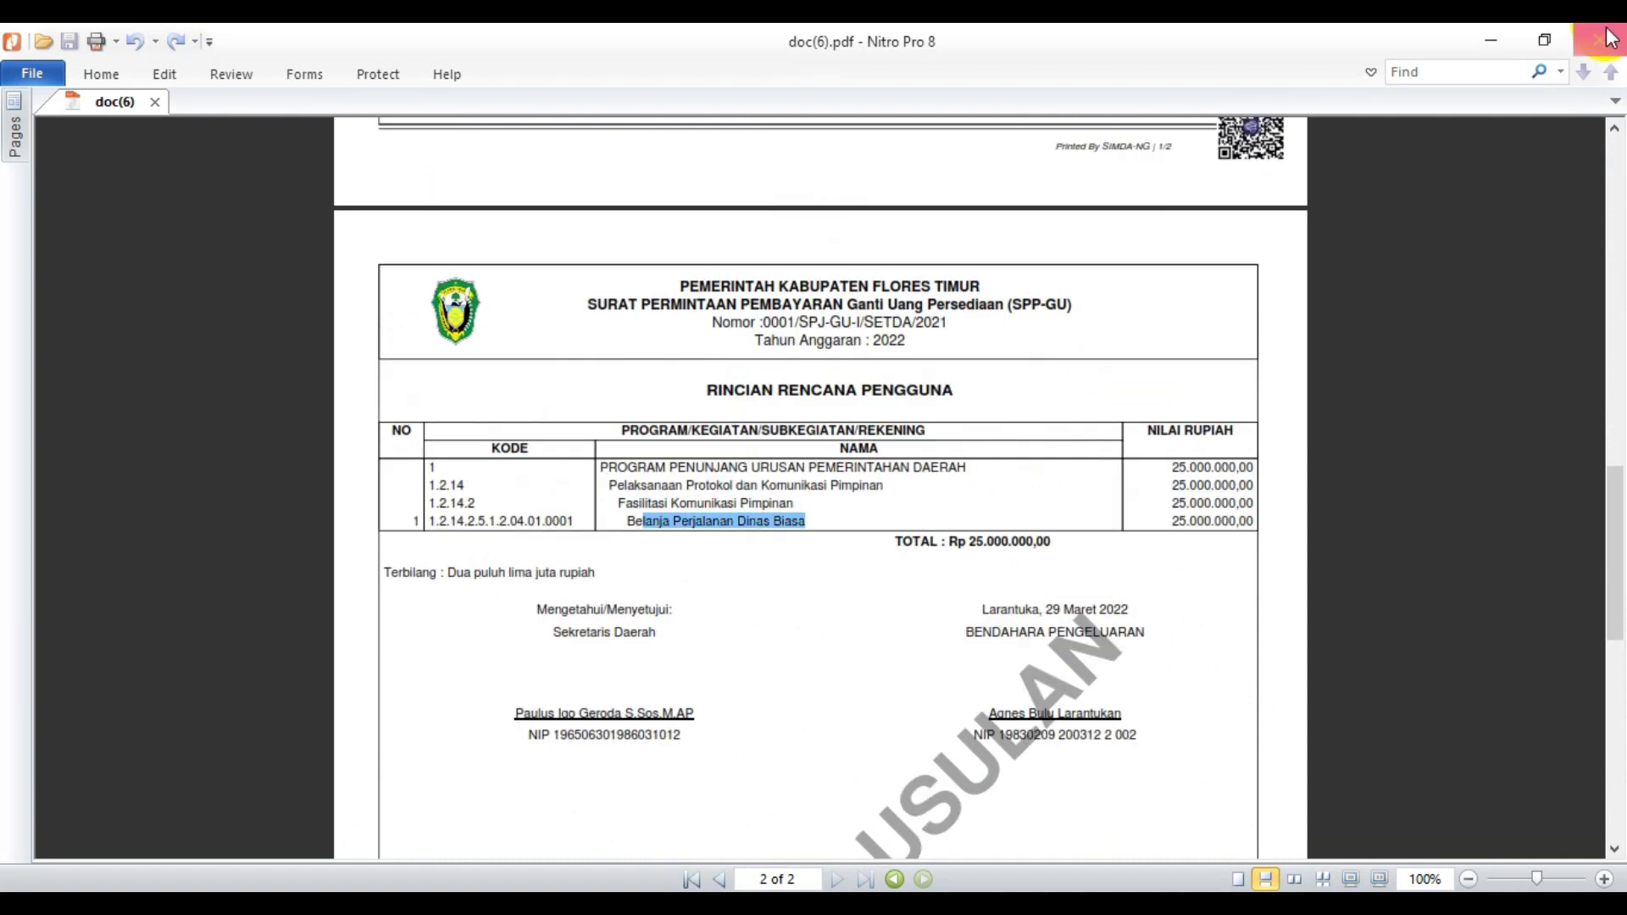
key(alt+Tab)
Step: Open the administration's SPM-GU (Ganti Uang Persediaan) page for processing the pending SPP
click(180, 467)
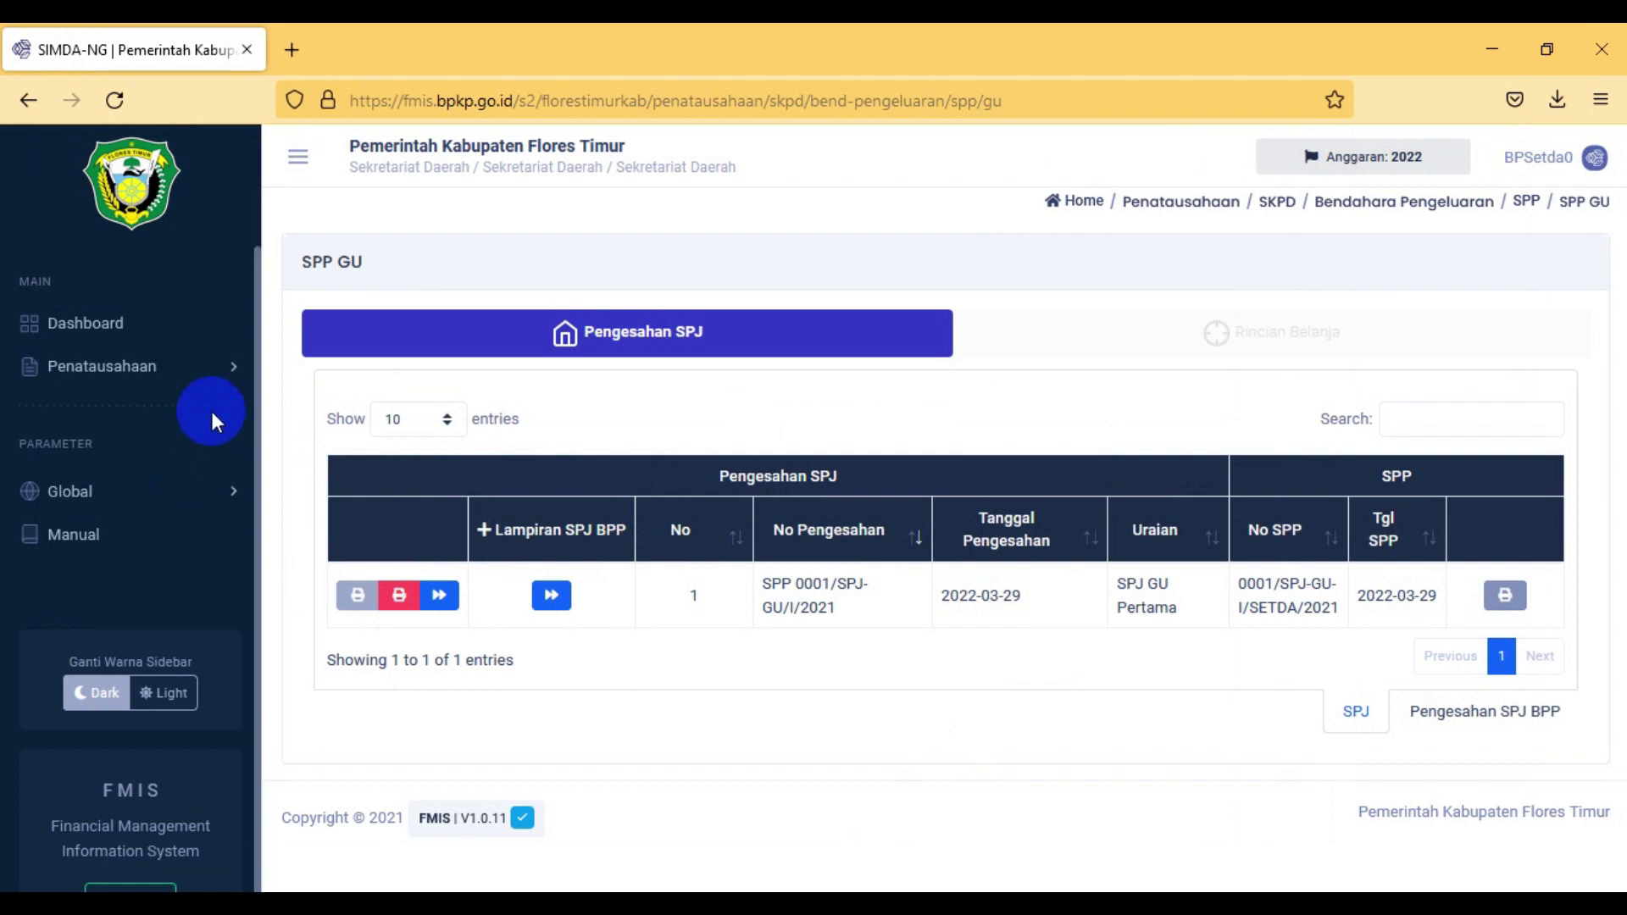
click(231, 373)
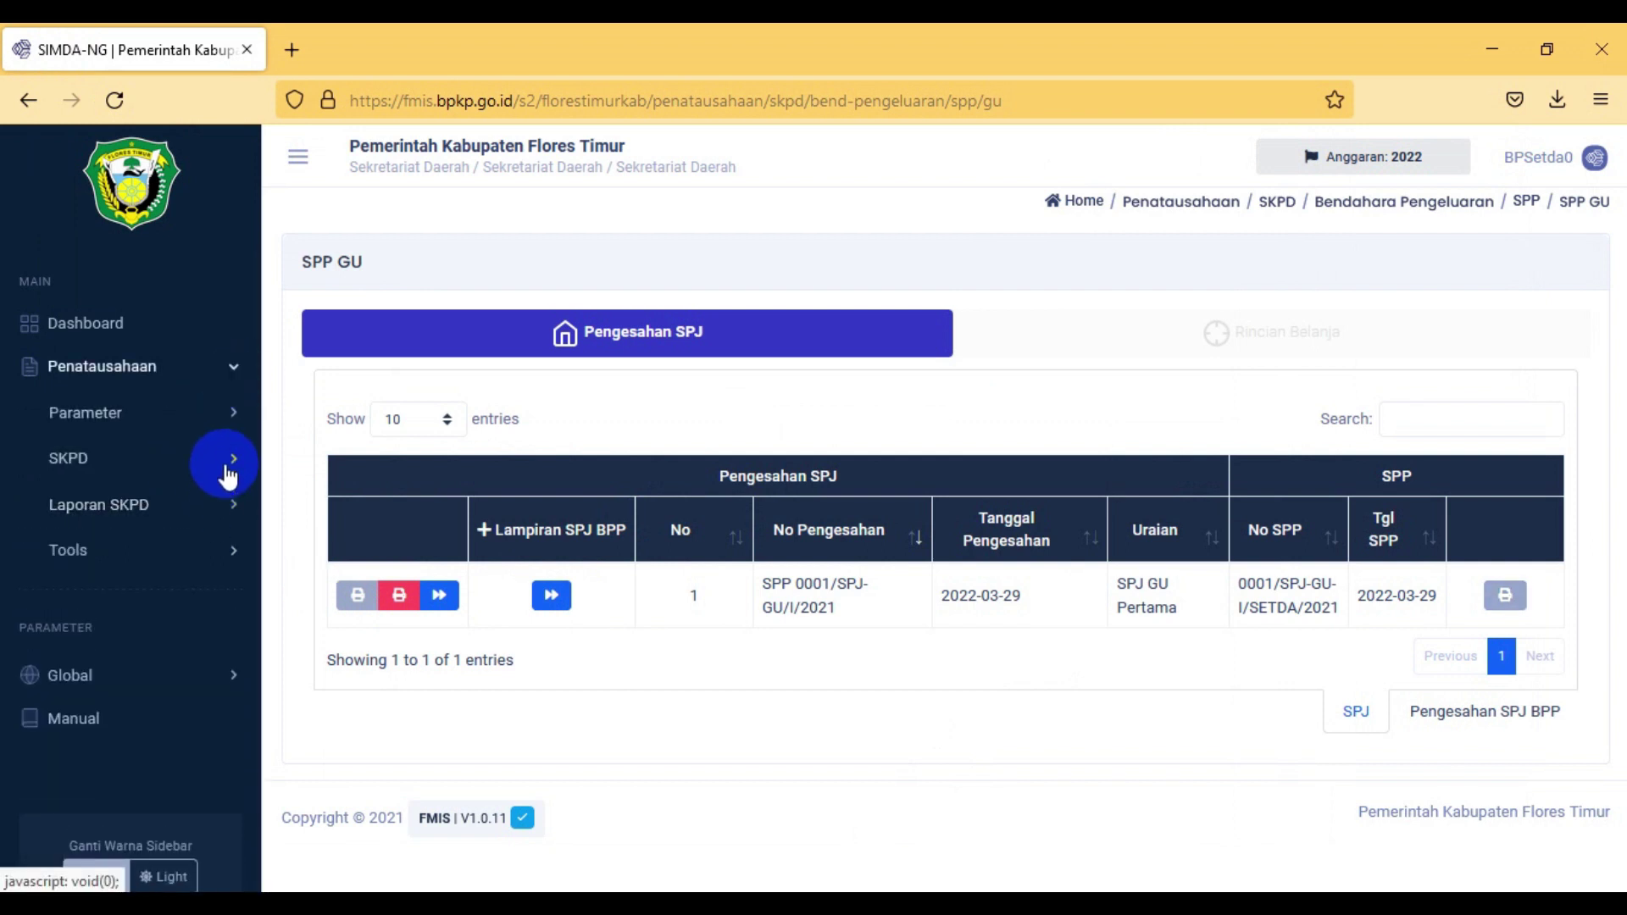
click(227, 464)
click(222, 515)
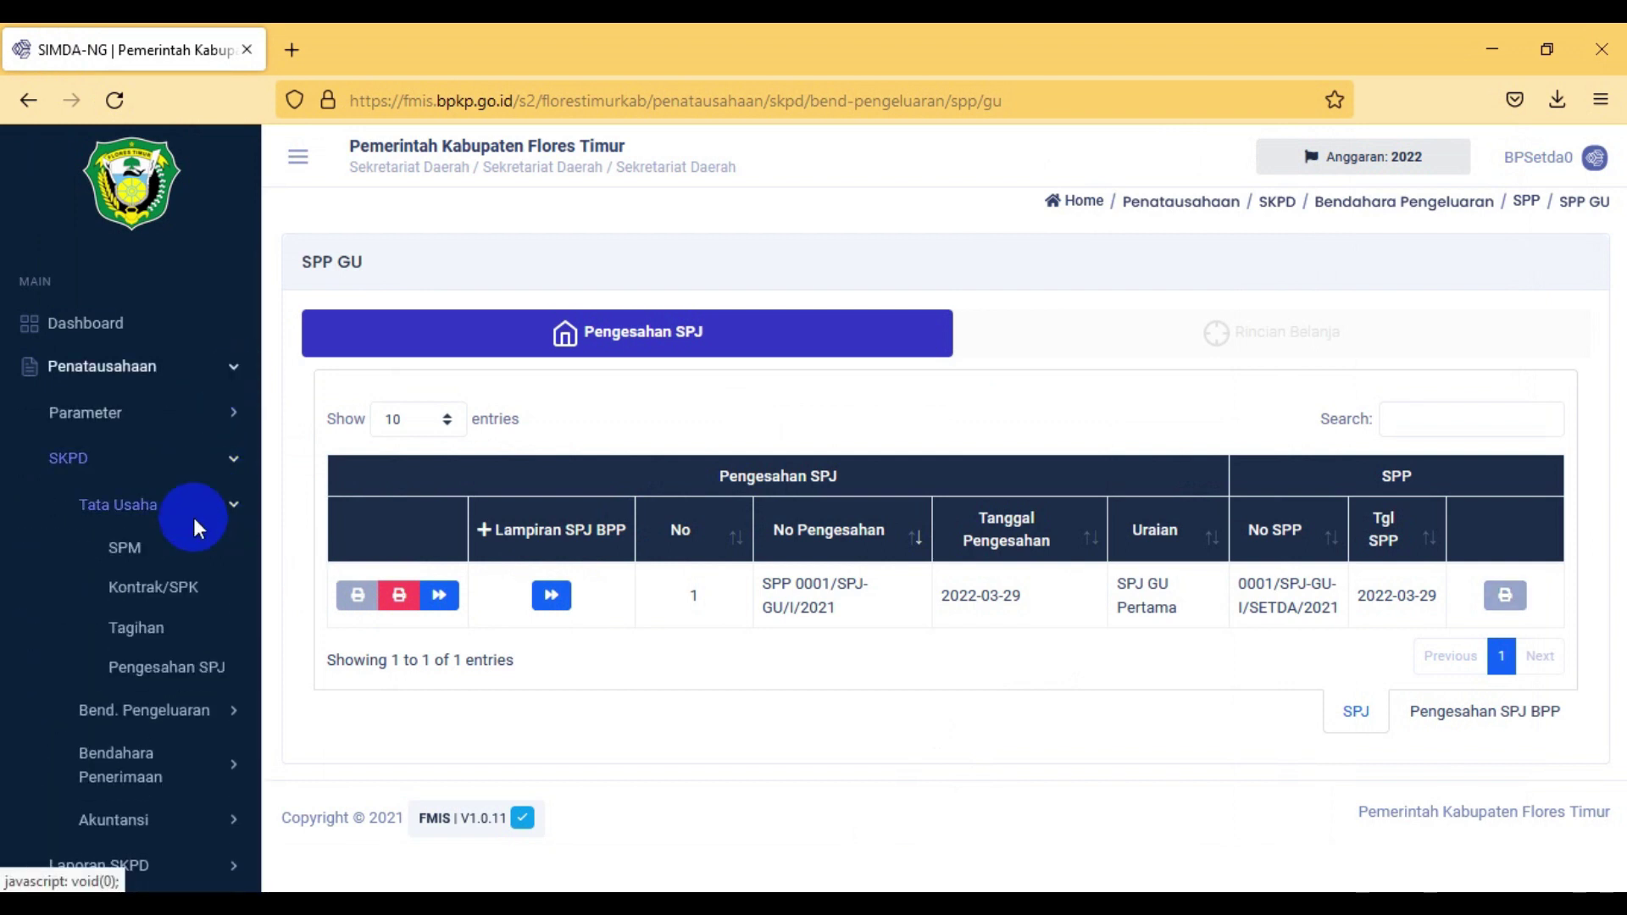
click(174, 550)
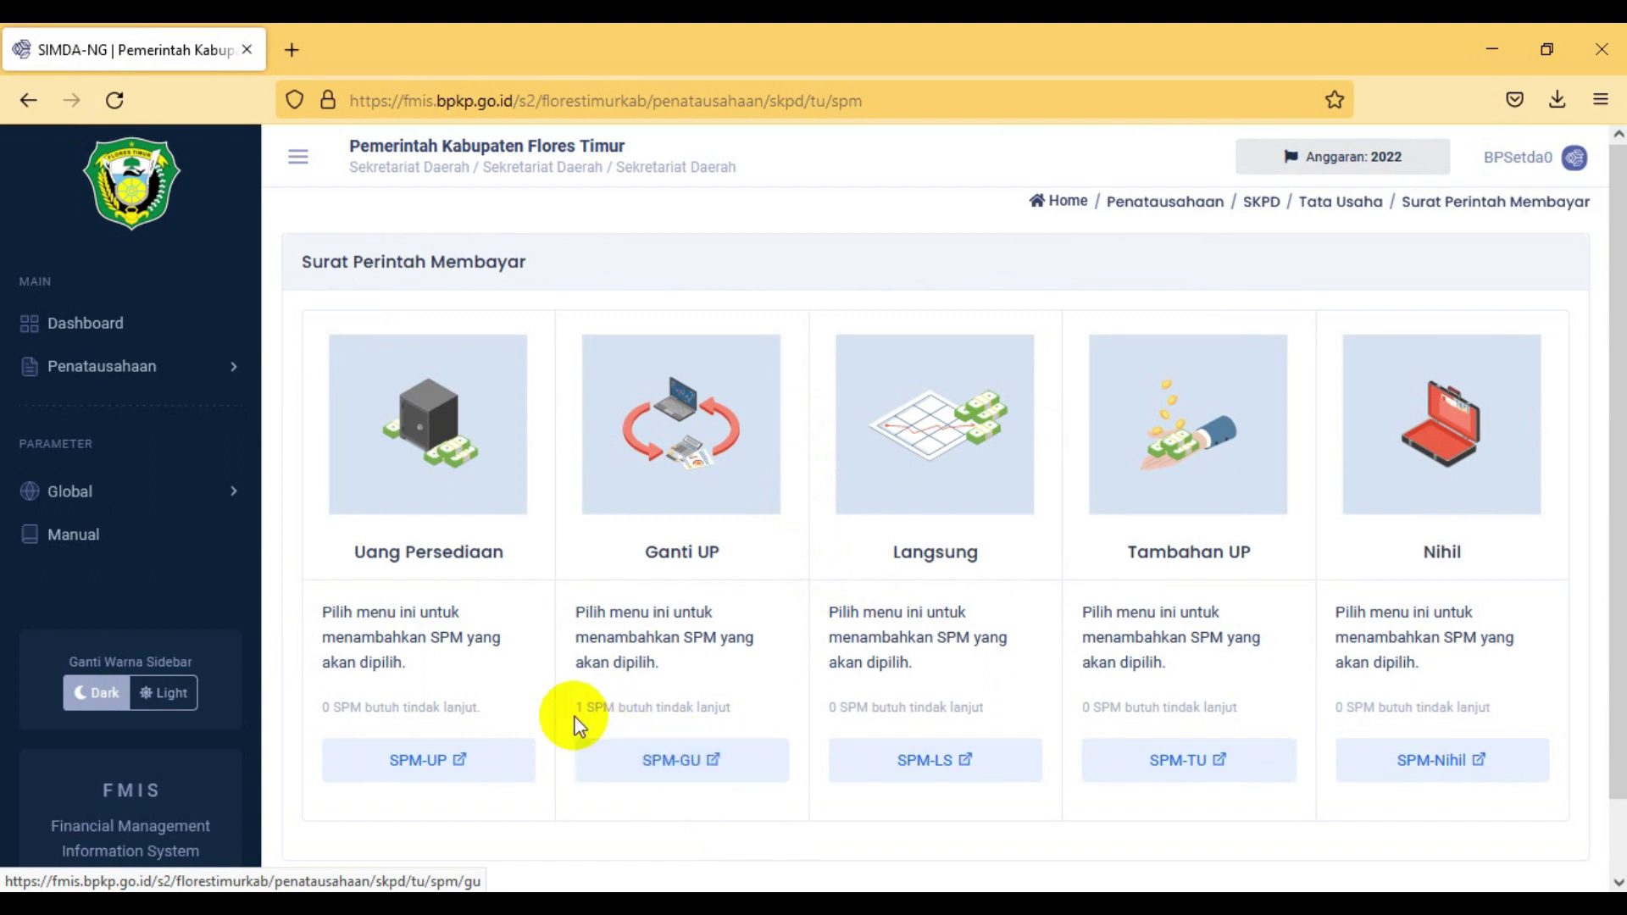
drag(577, 710, 744, 719)
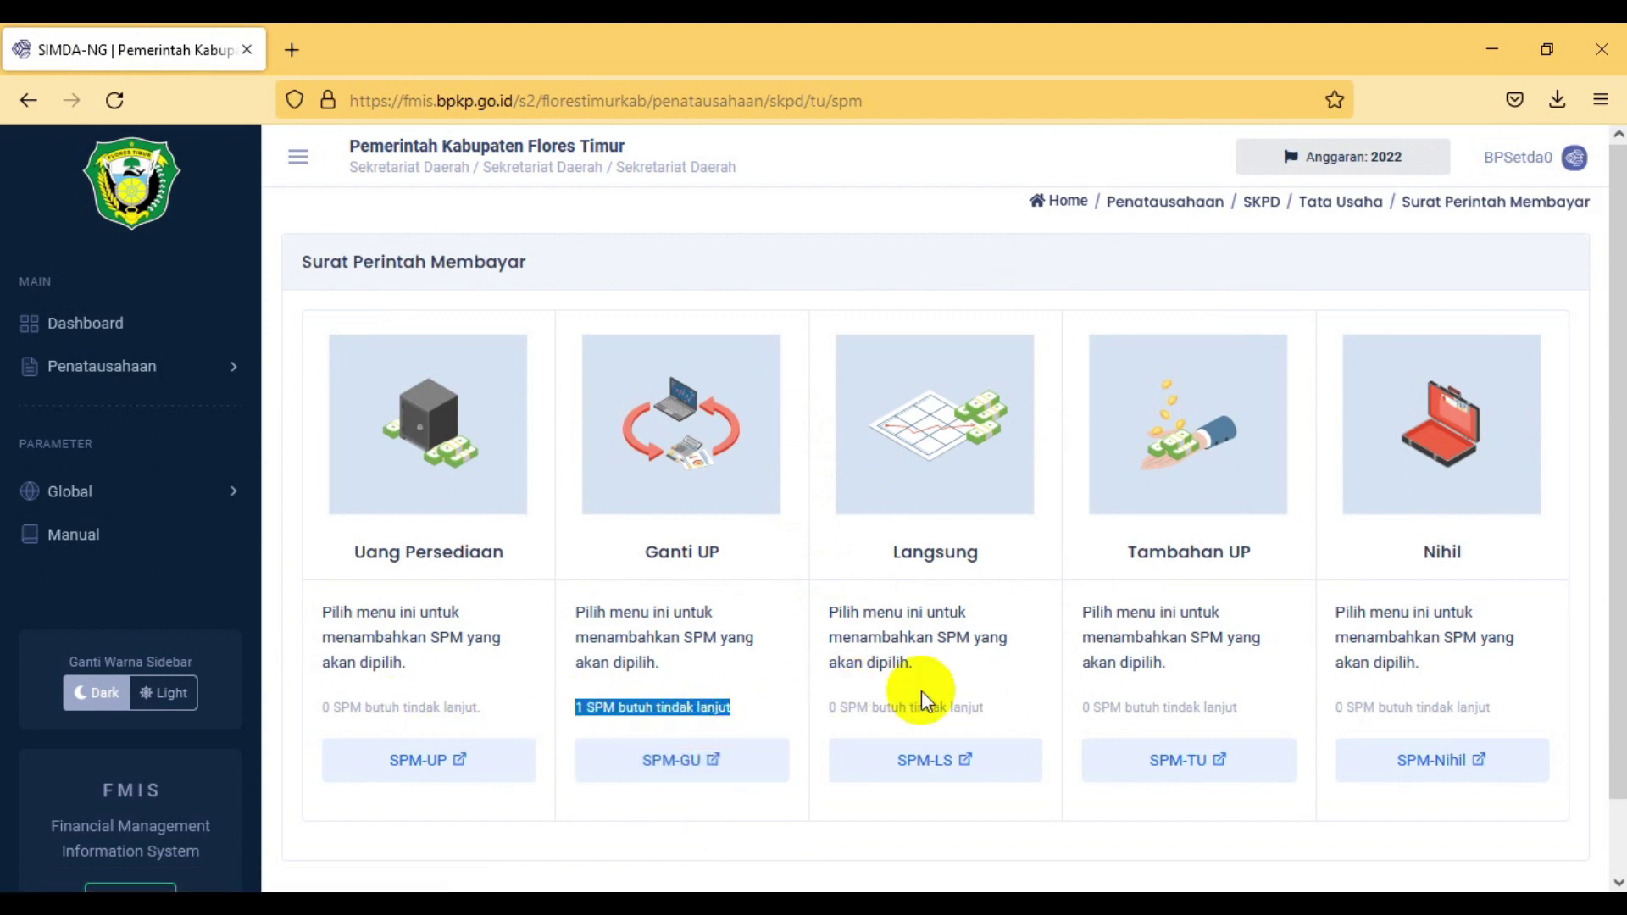
click(671, 772)
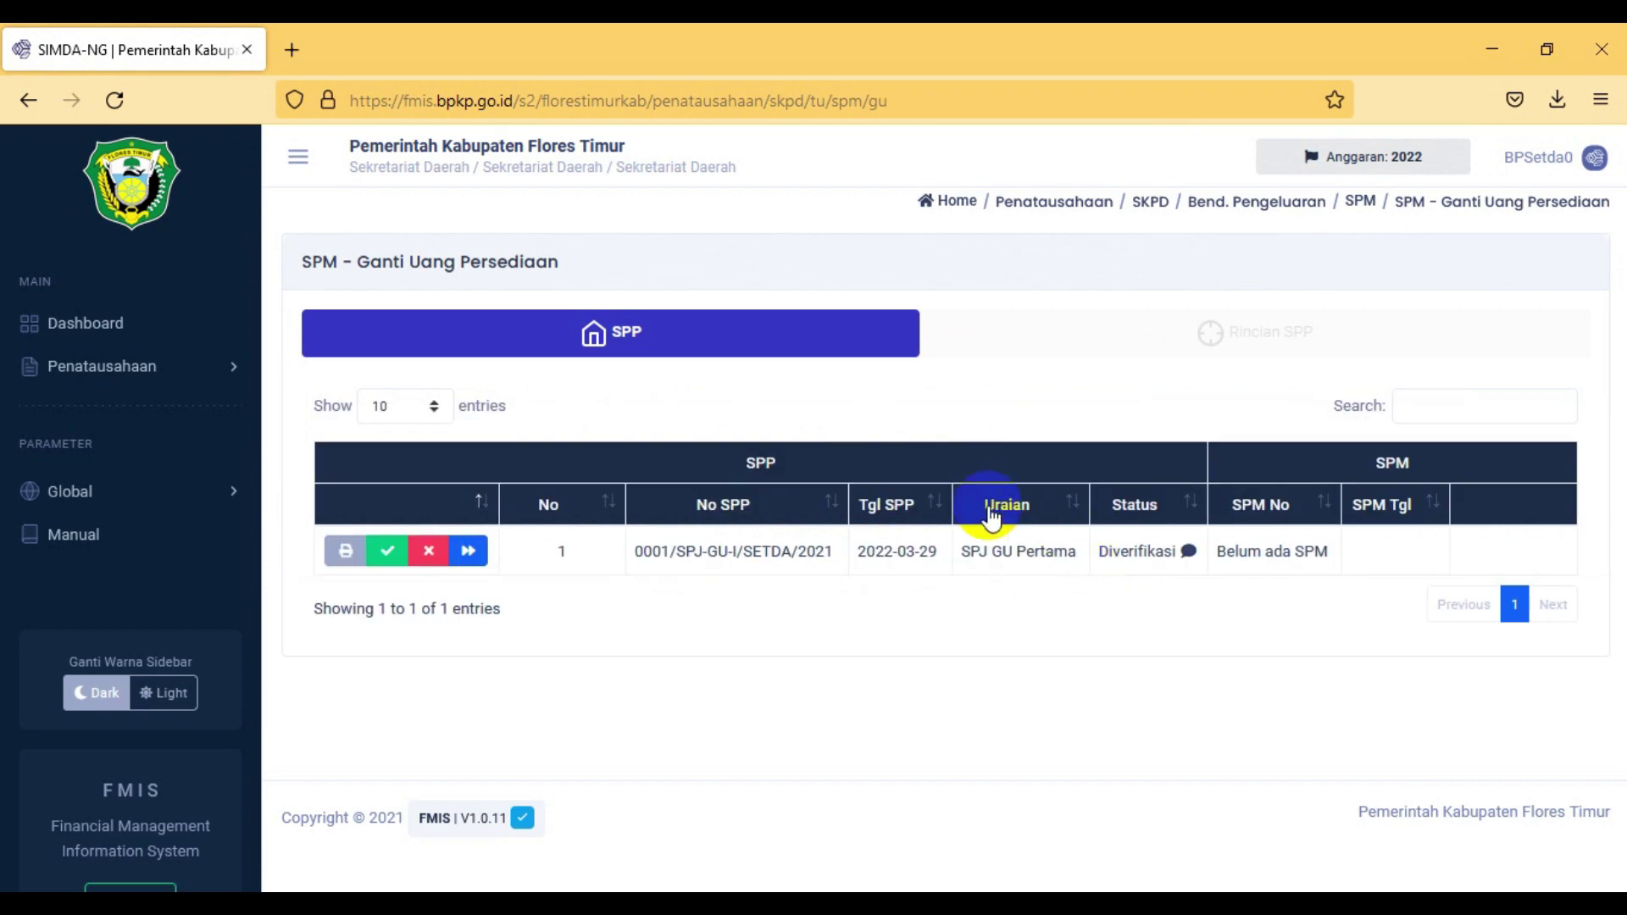
Step: Draft the verification note "PESAN UNTUK PERBAIKAN" for SPP 0001/SPJ-GU-I/SETDA/2021 and close the note form without sending it
click(1189, 552)
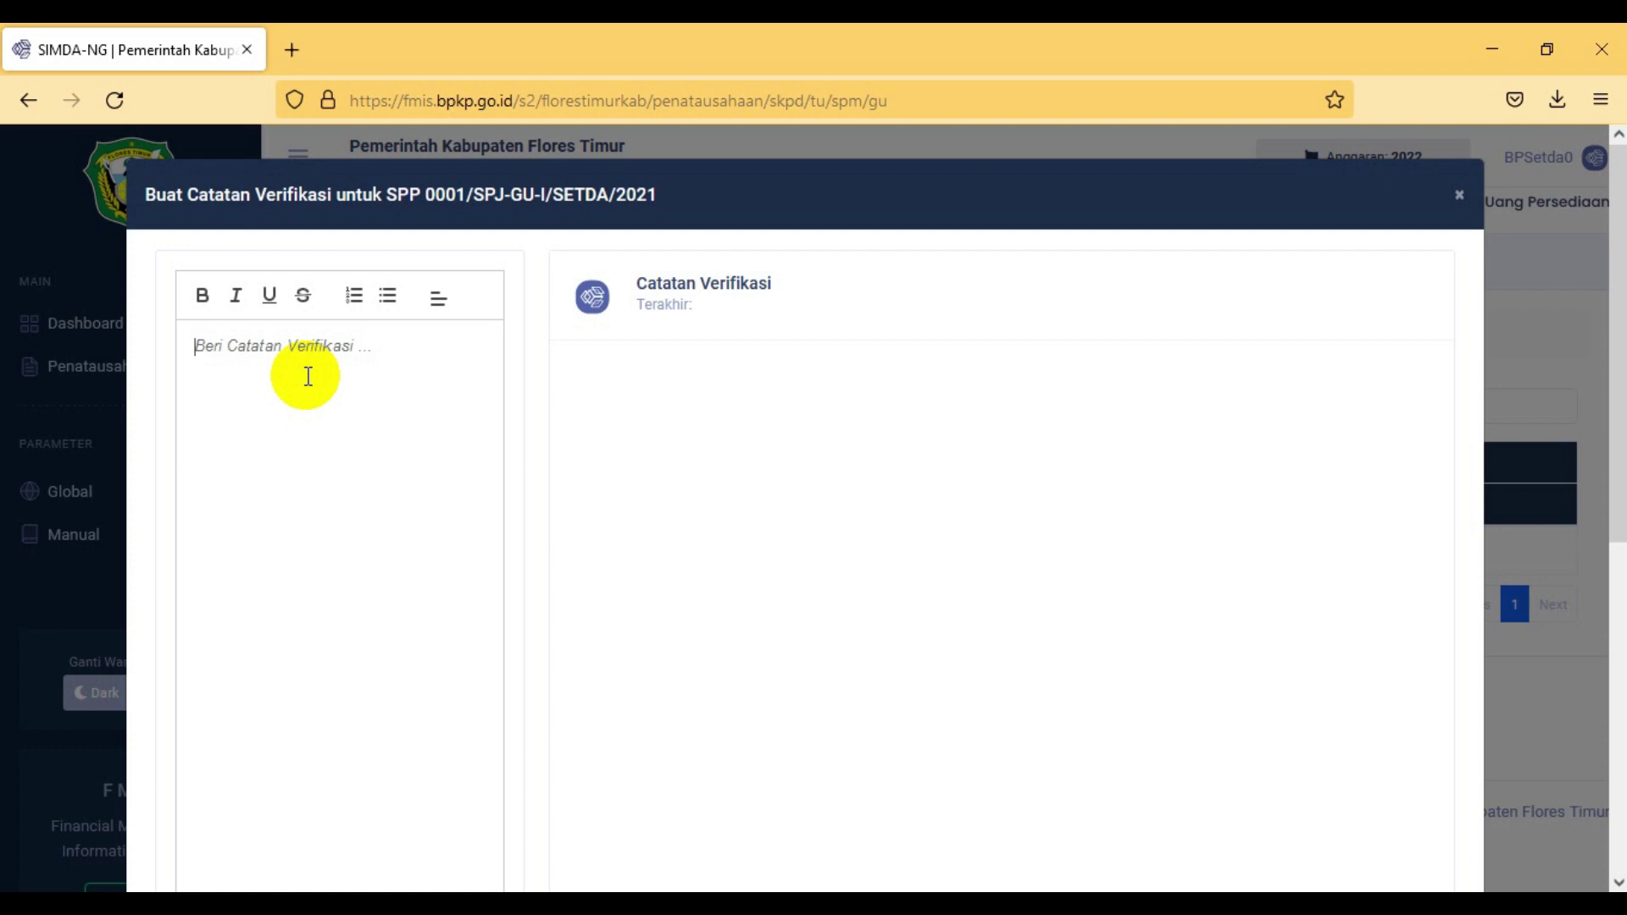
text(PESAN UNTUK PERBAIKAN)
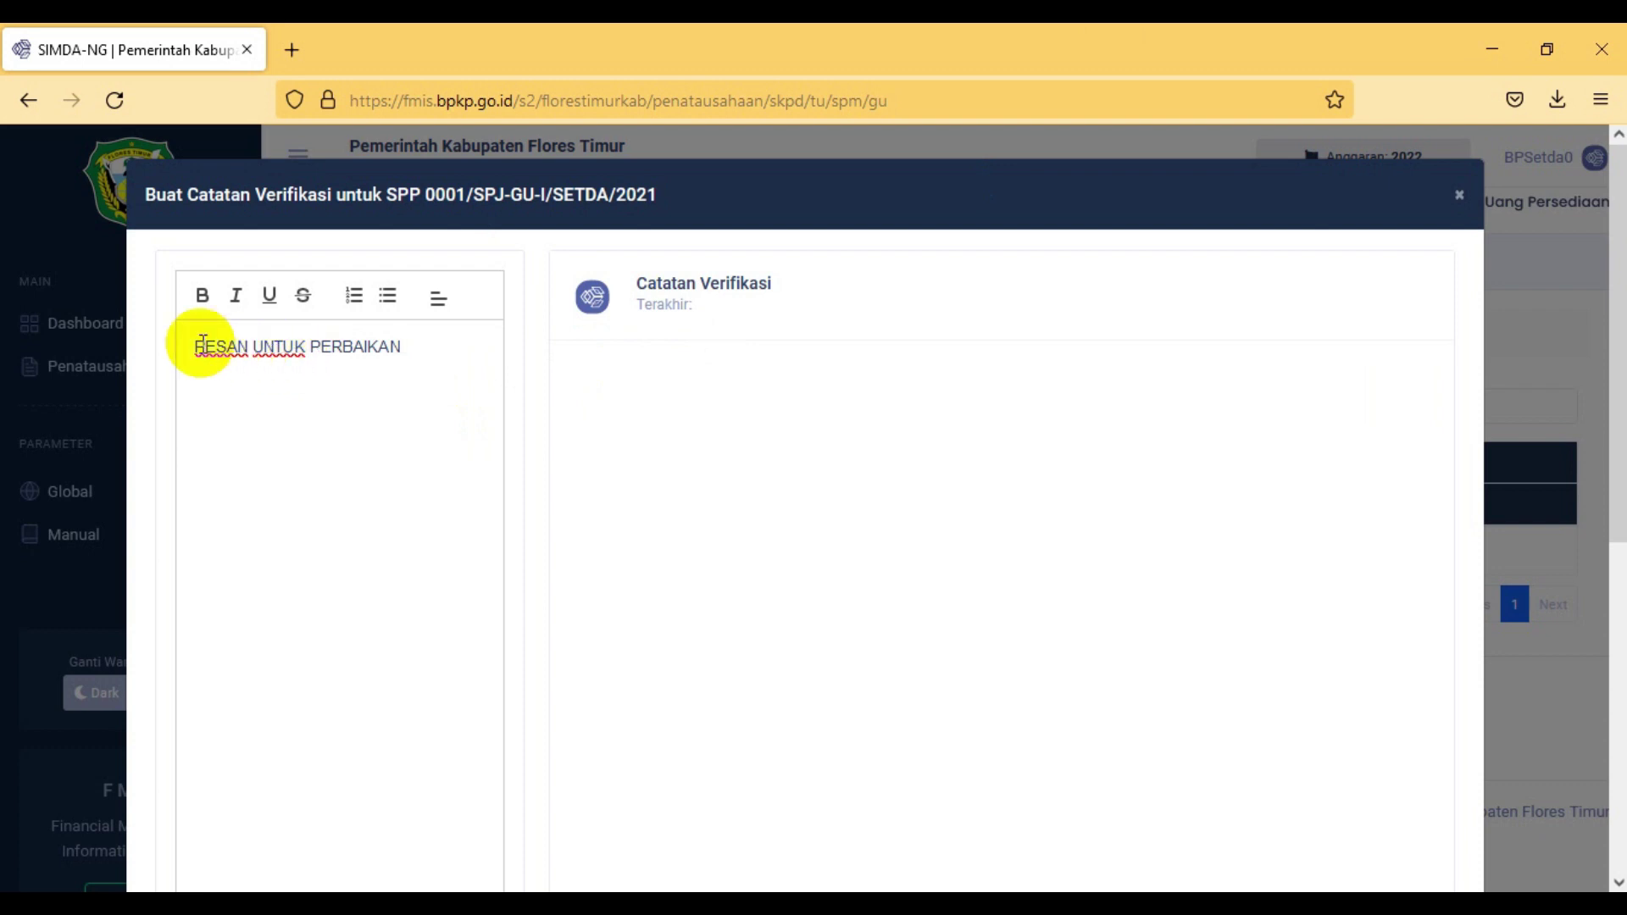
scroll(680, 414, down, 3)
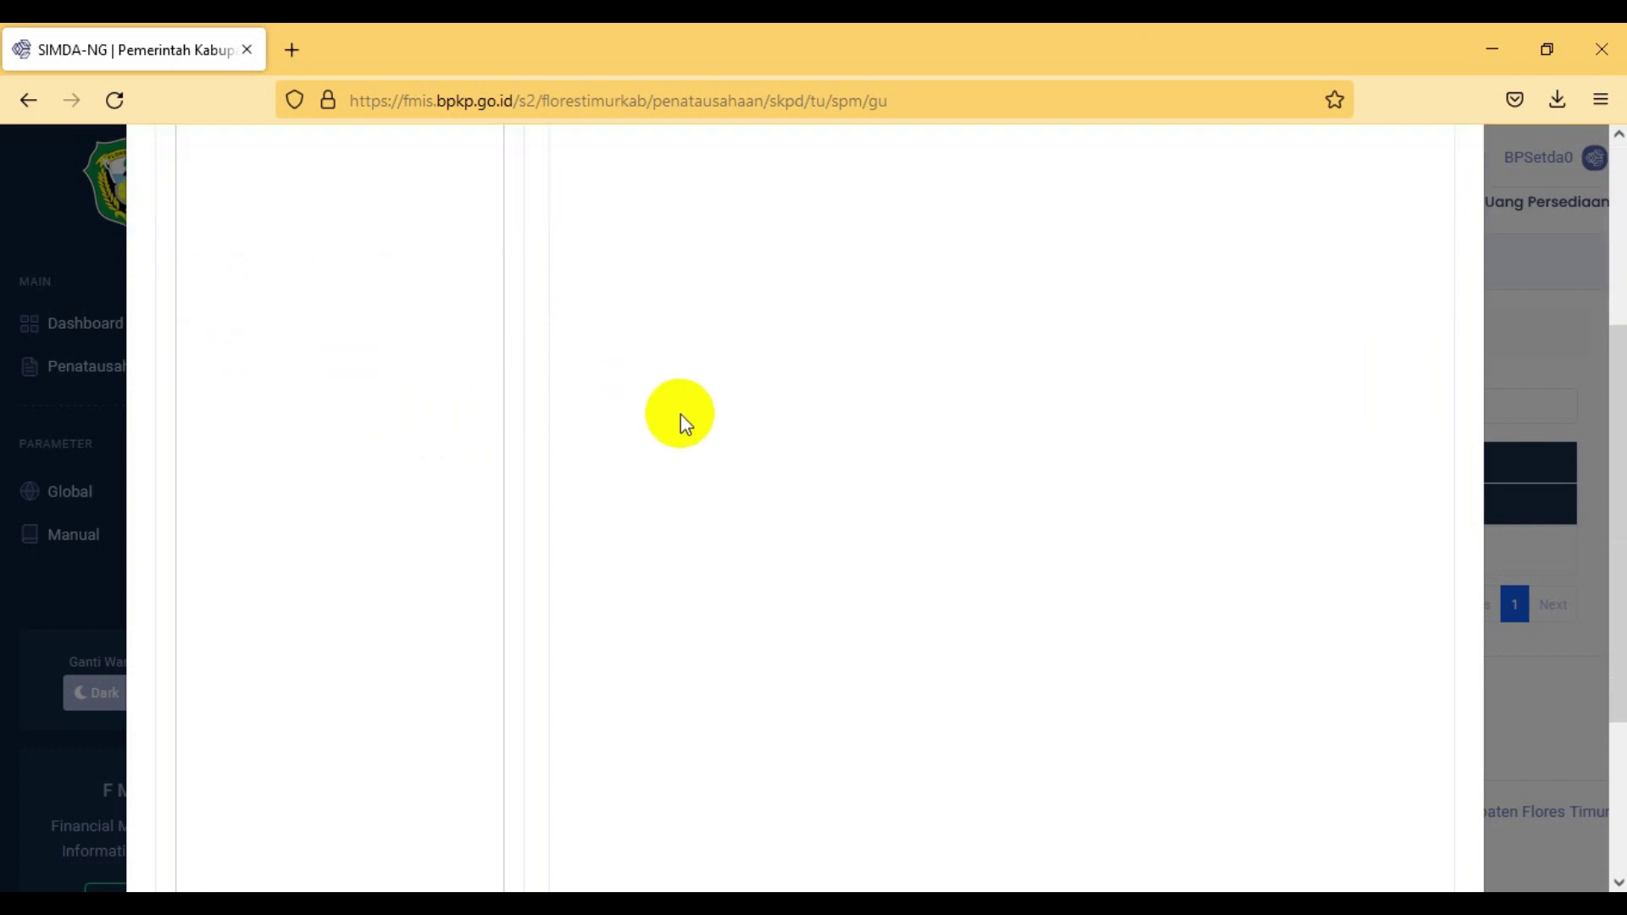
scroll(763, 432, down, 3)
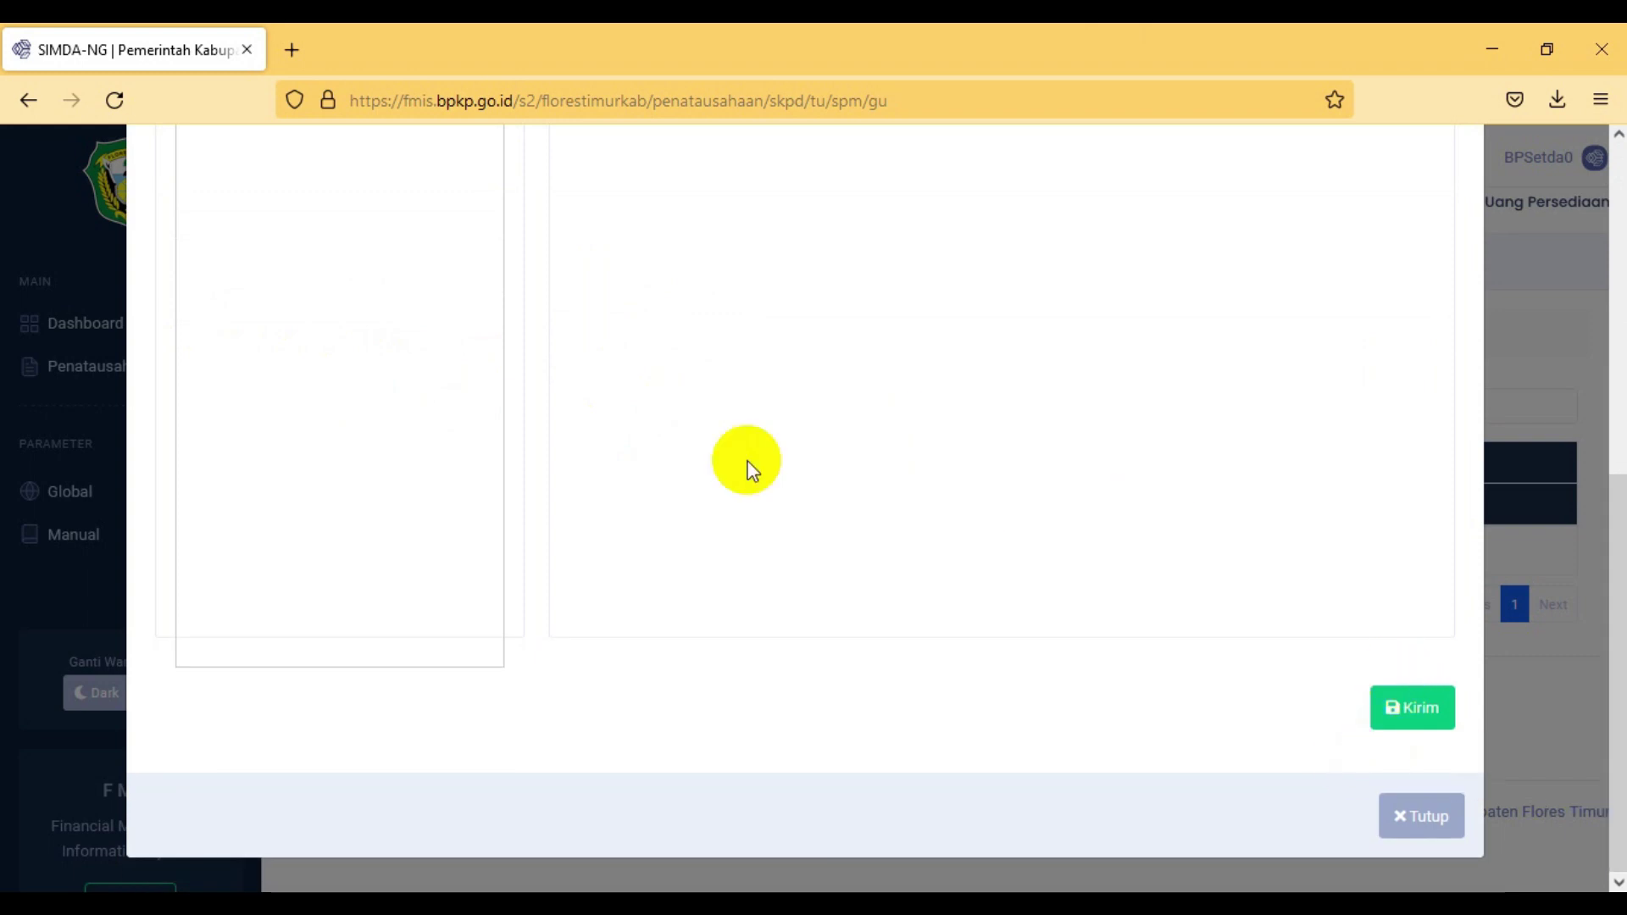
scroll(501, 316, up, 5)
scroll(1354, 562, down, 4)
scroll(1354, 559, down, 2)
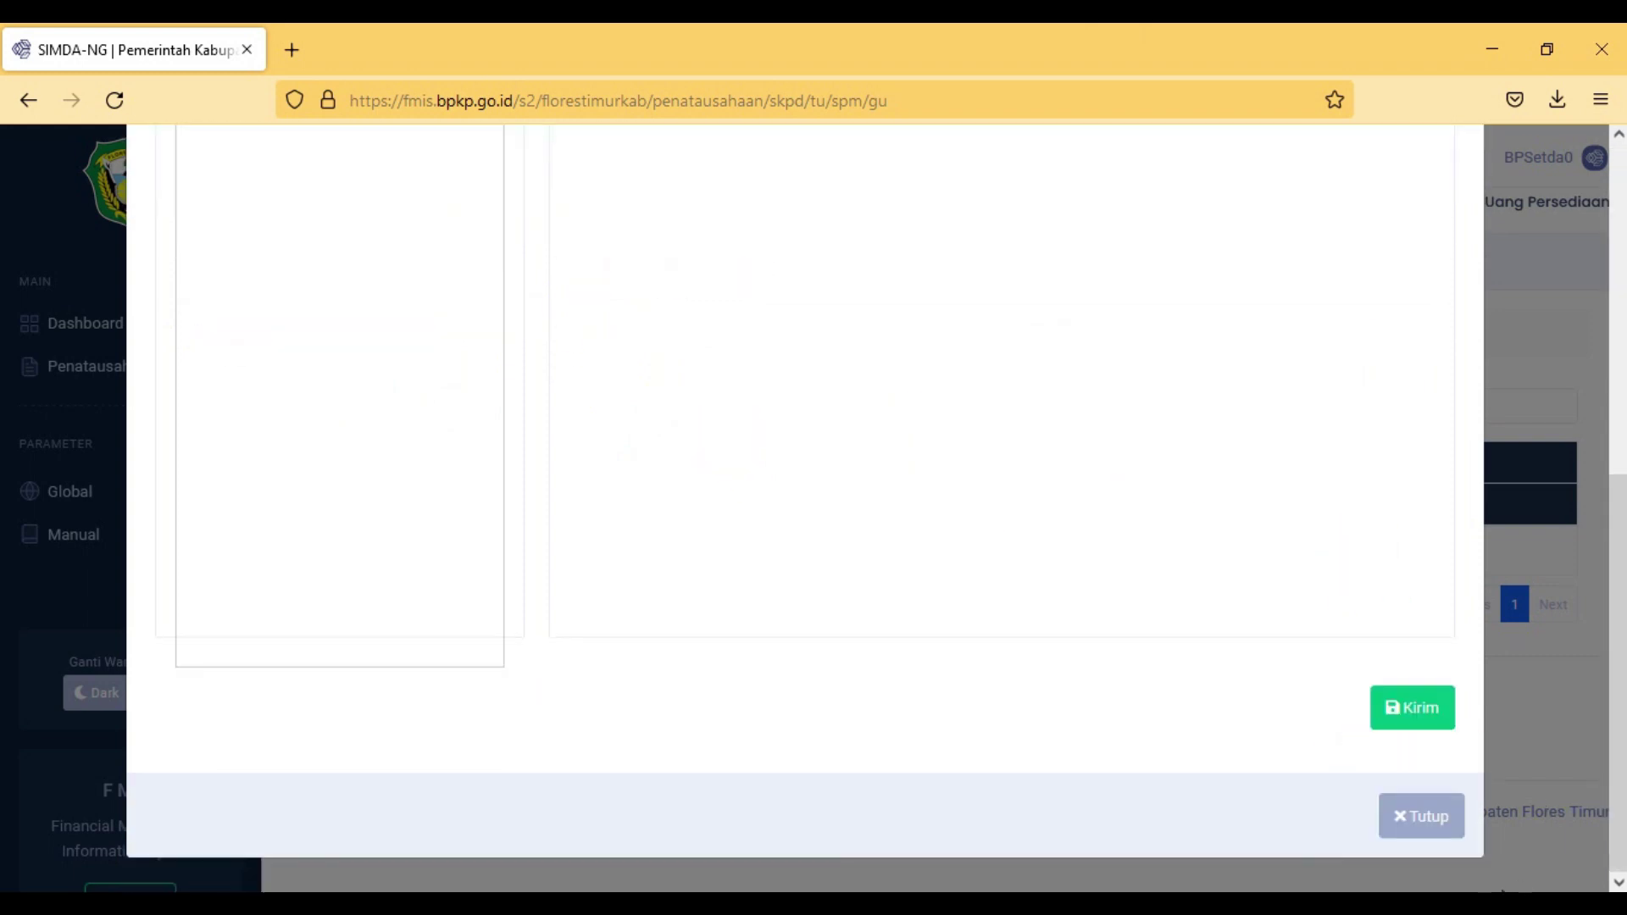
click(1429, 827)
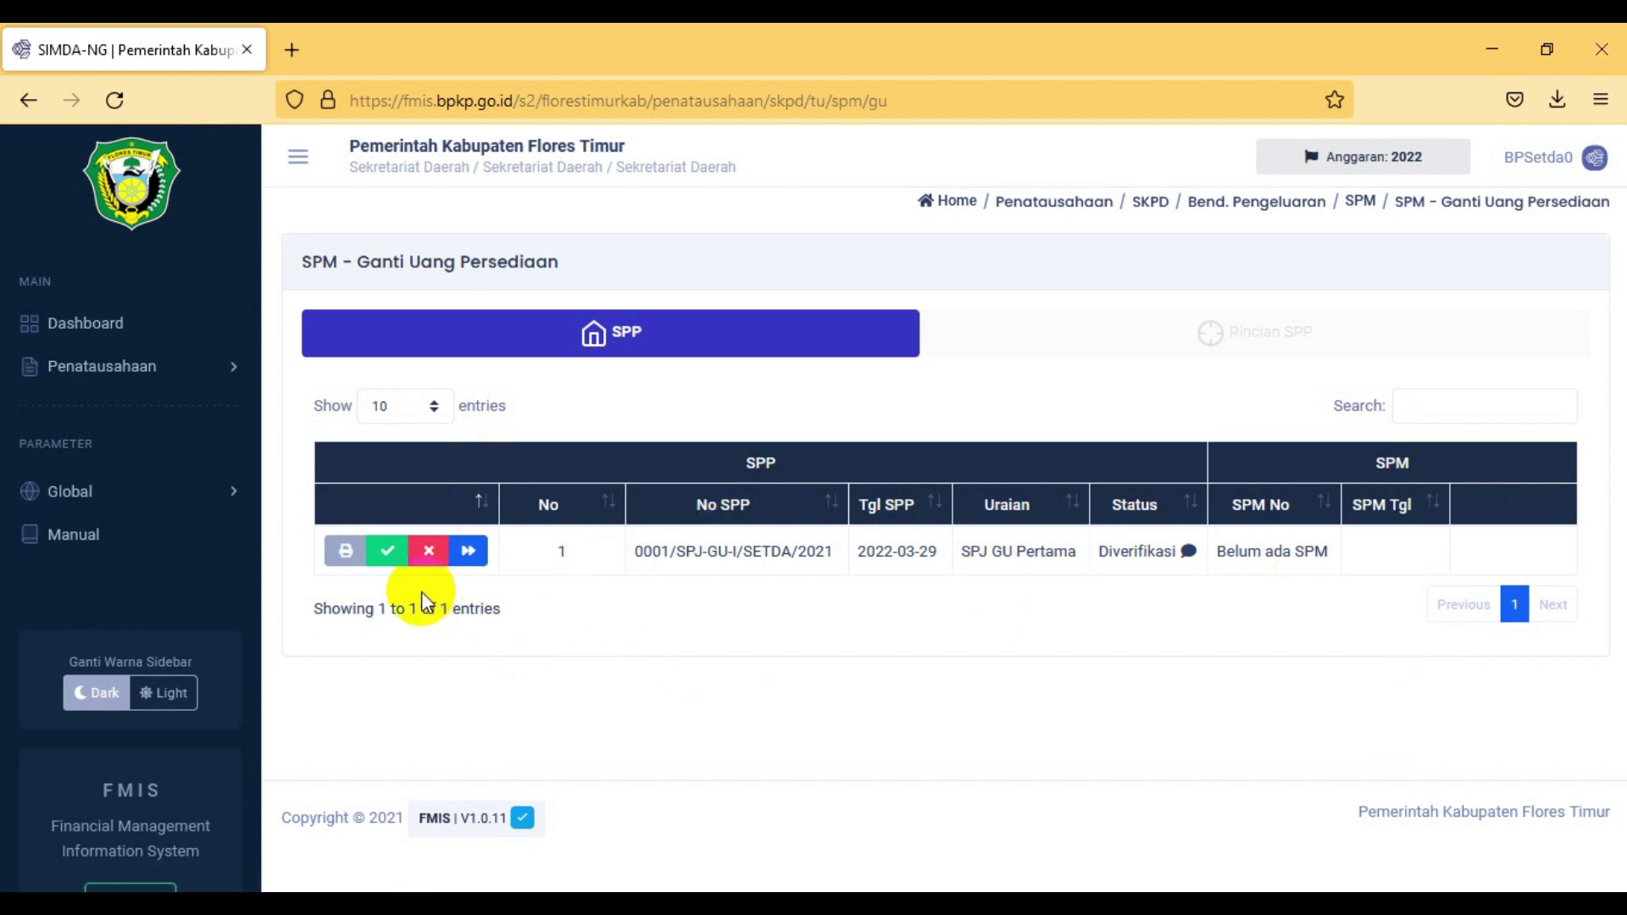
Step: Change SPP 0001/SPJ-GU-I/SETDA/2021 to final status and open the form for creating its SPM
click(390, 552)
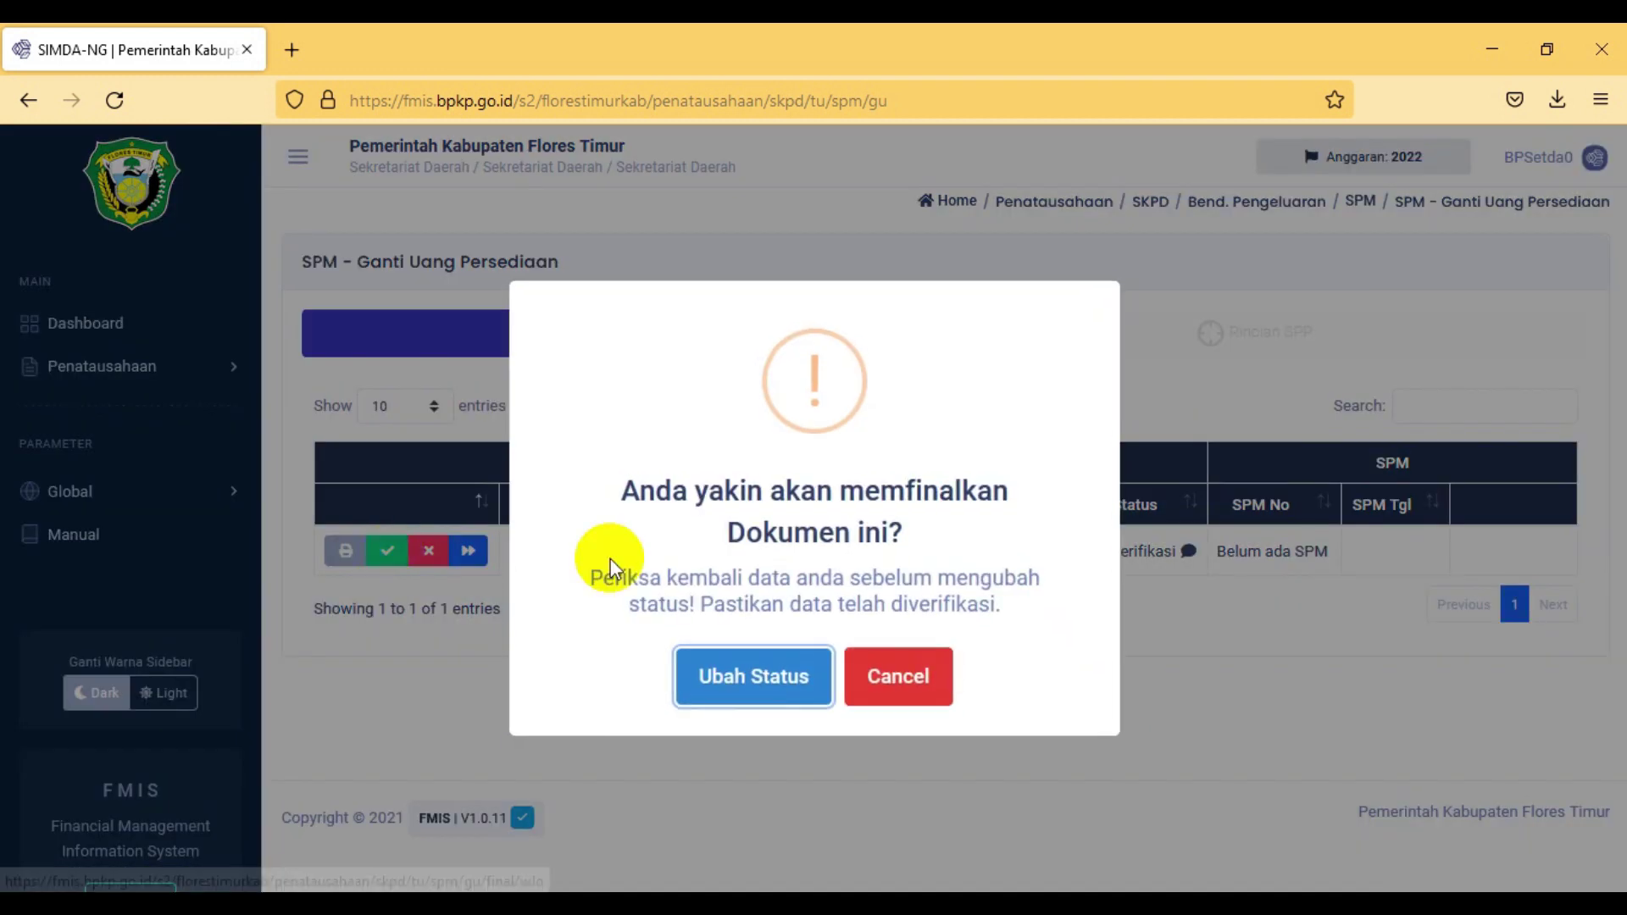
click(730, 678)
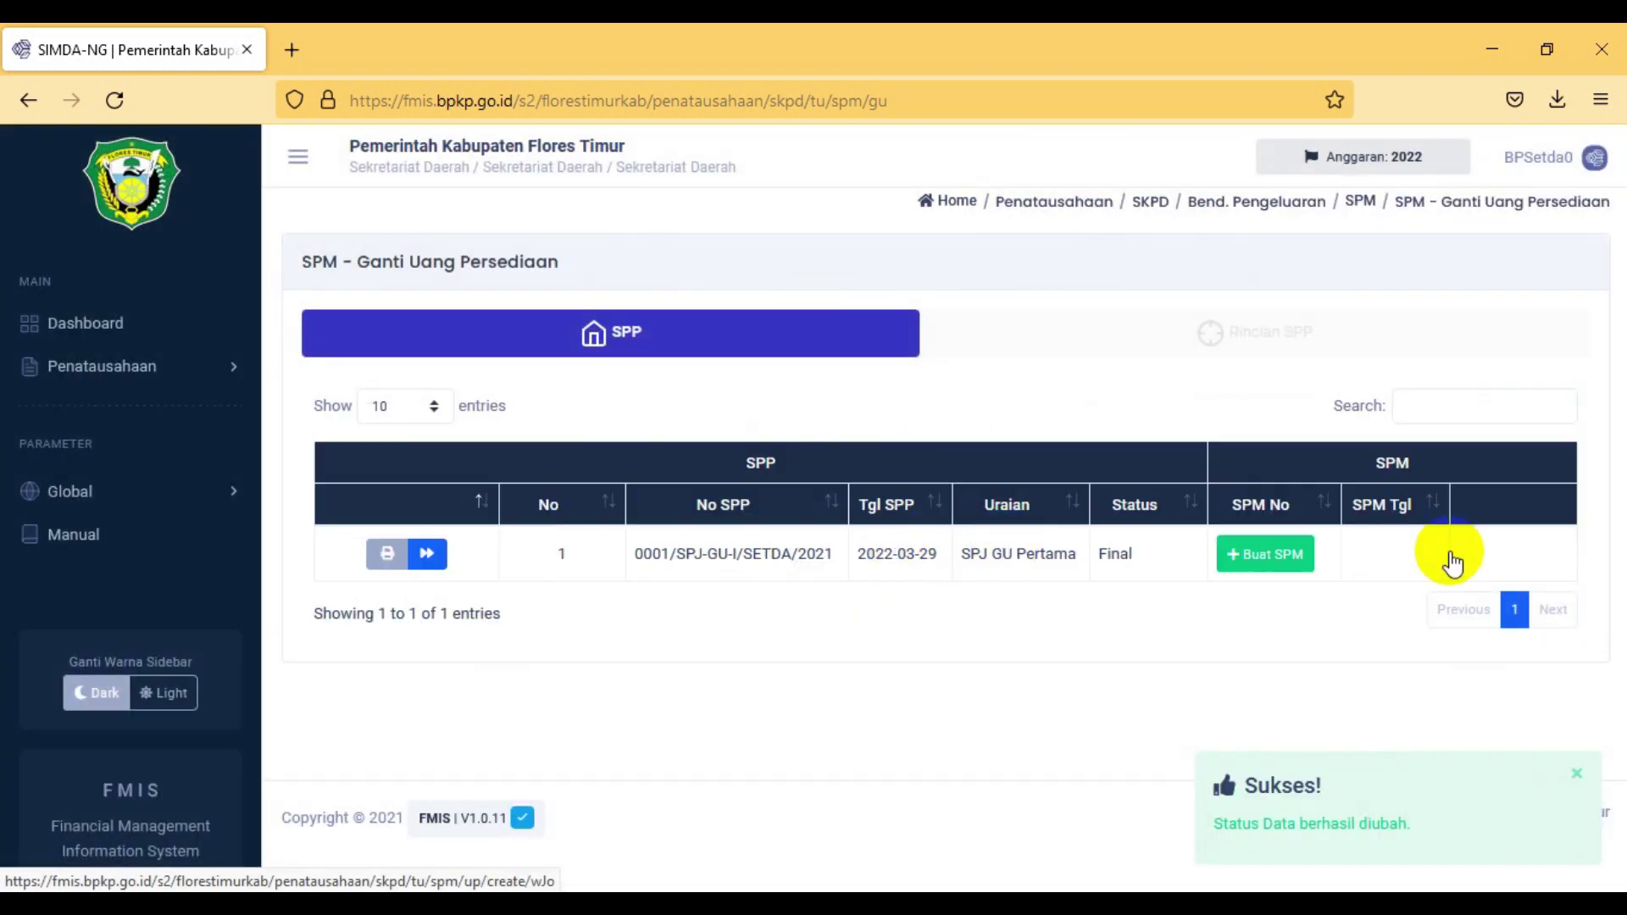
click(1276, 555)
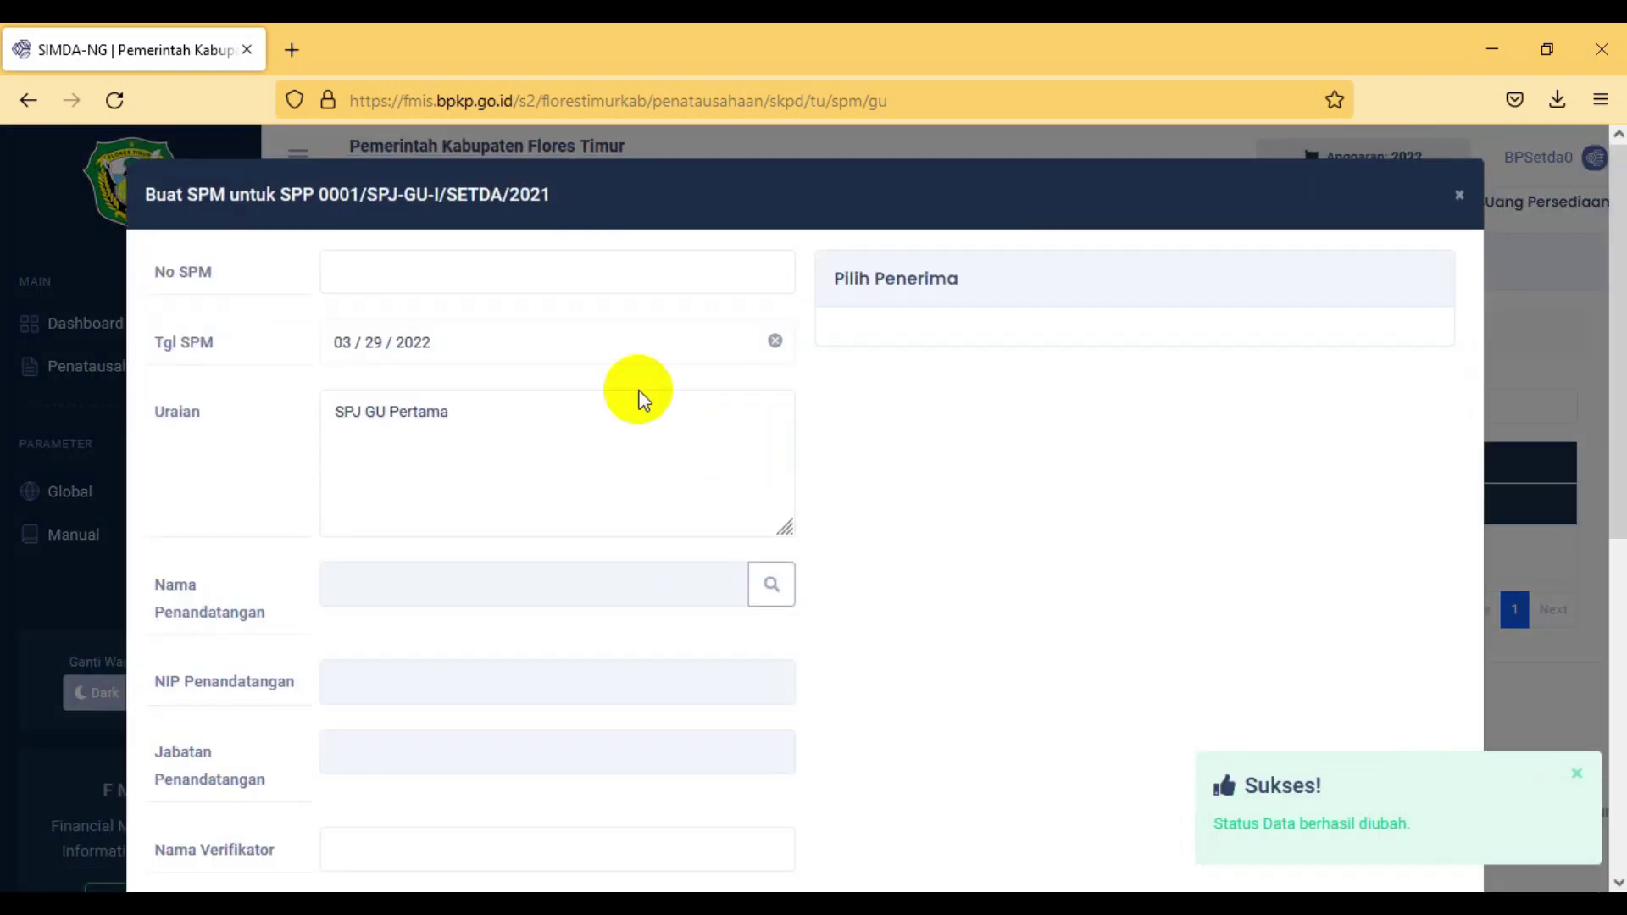
Step: Number the SPM 0001/SPM-GU-I/SETDA/2021, based on the SPP number in the form's title
drag(320, 192, 560, 190)
key(ctrl+c)
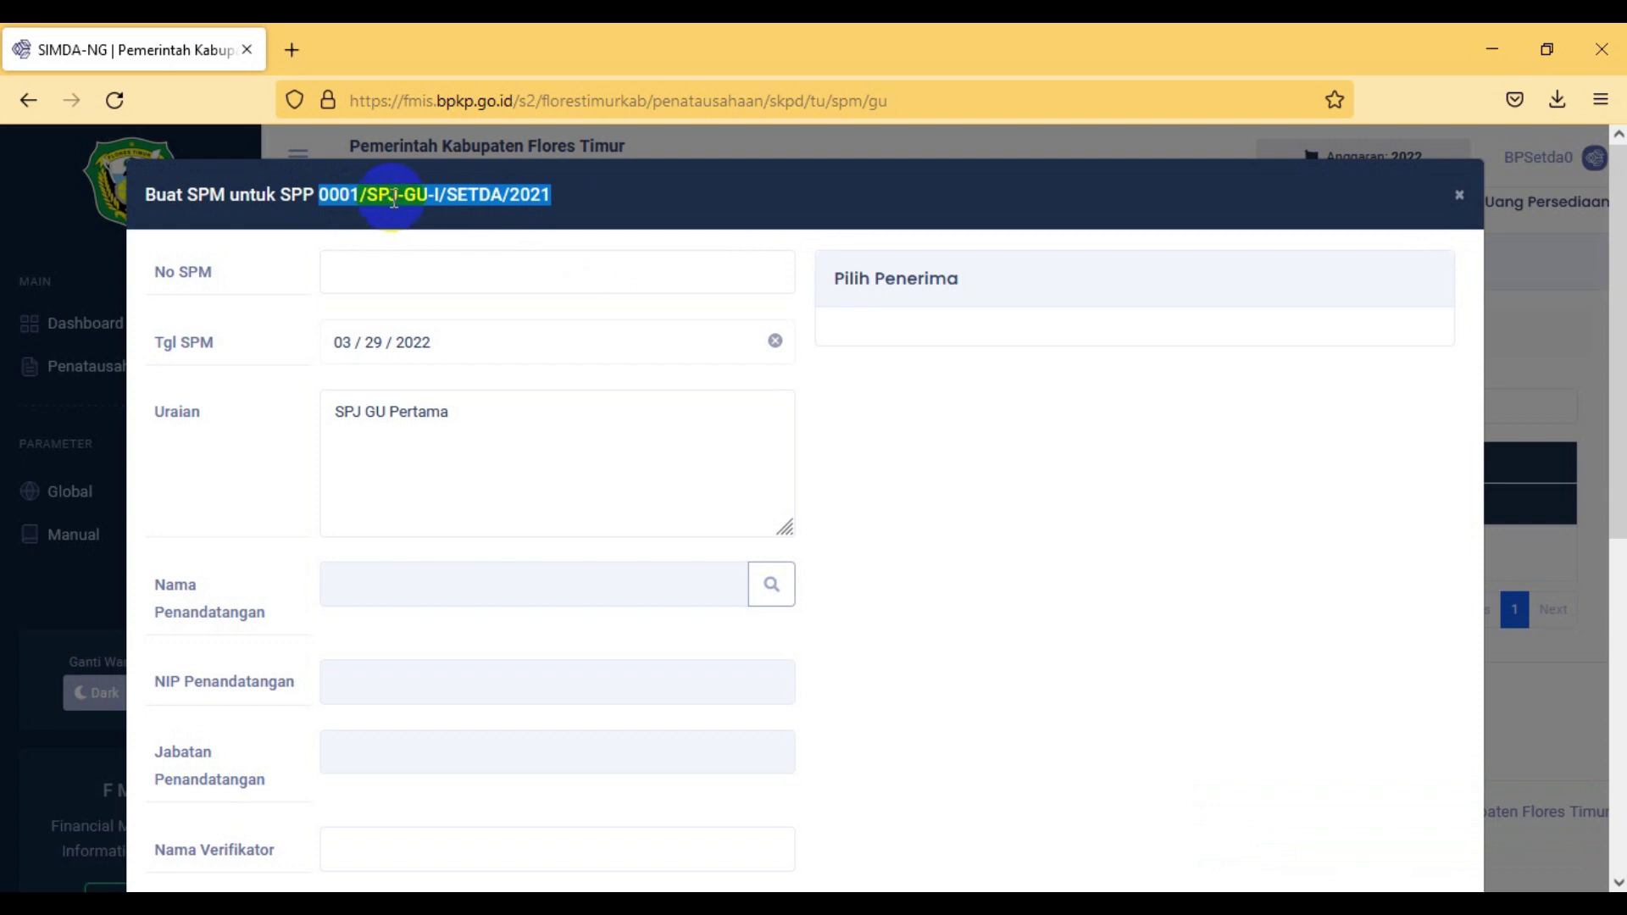
click(383, 276)
key(ctrl+v)
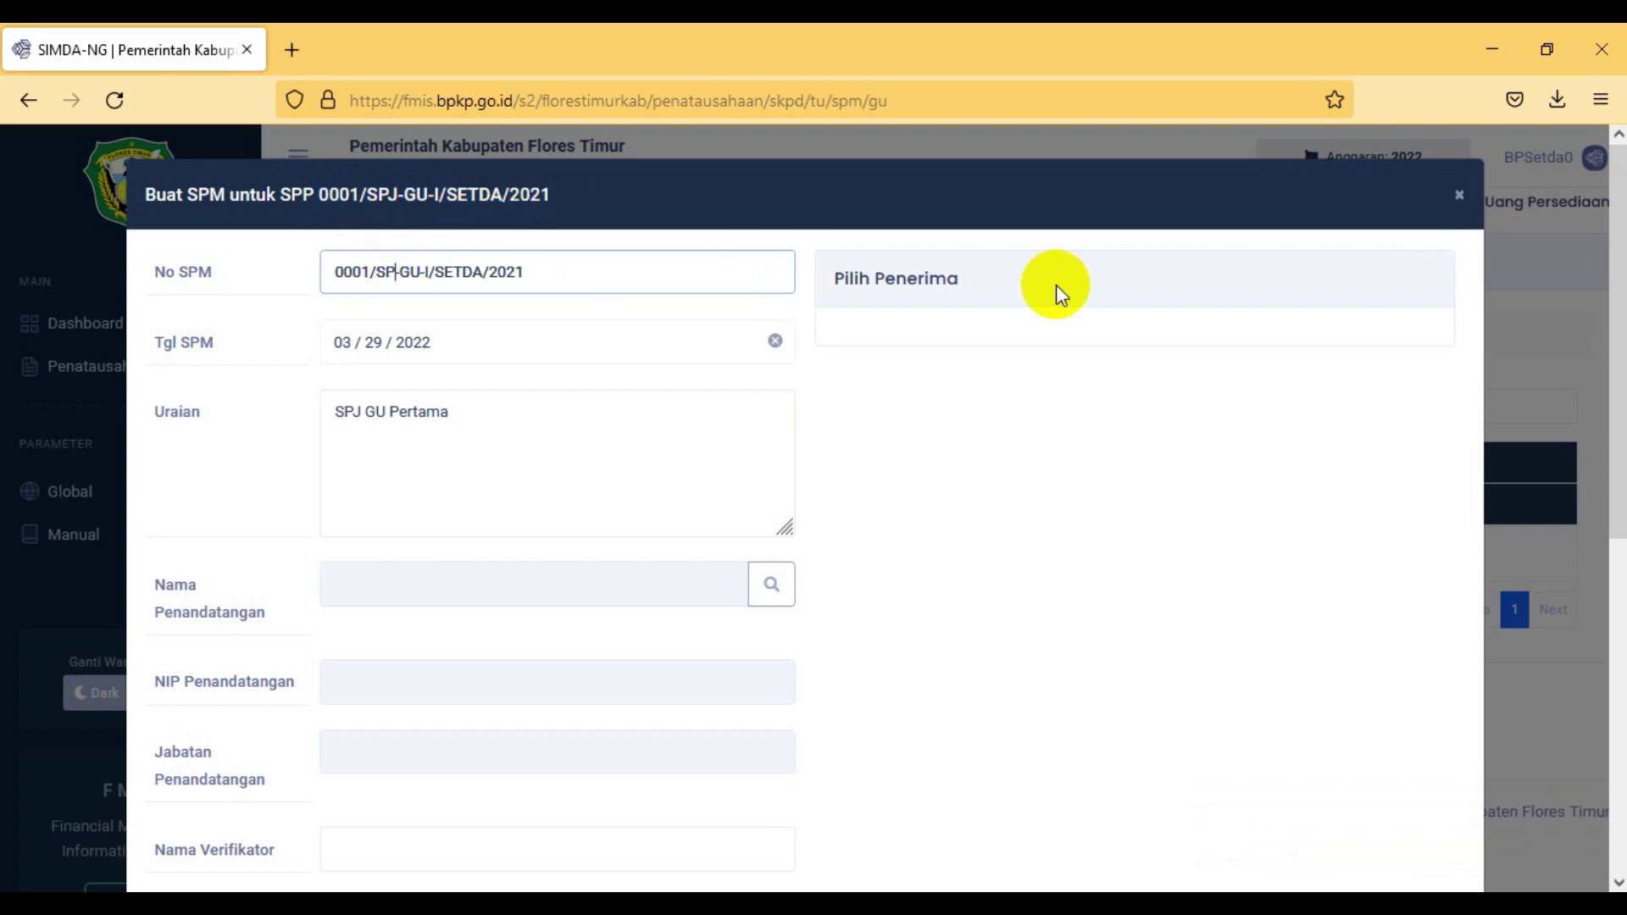
text(M)
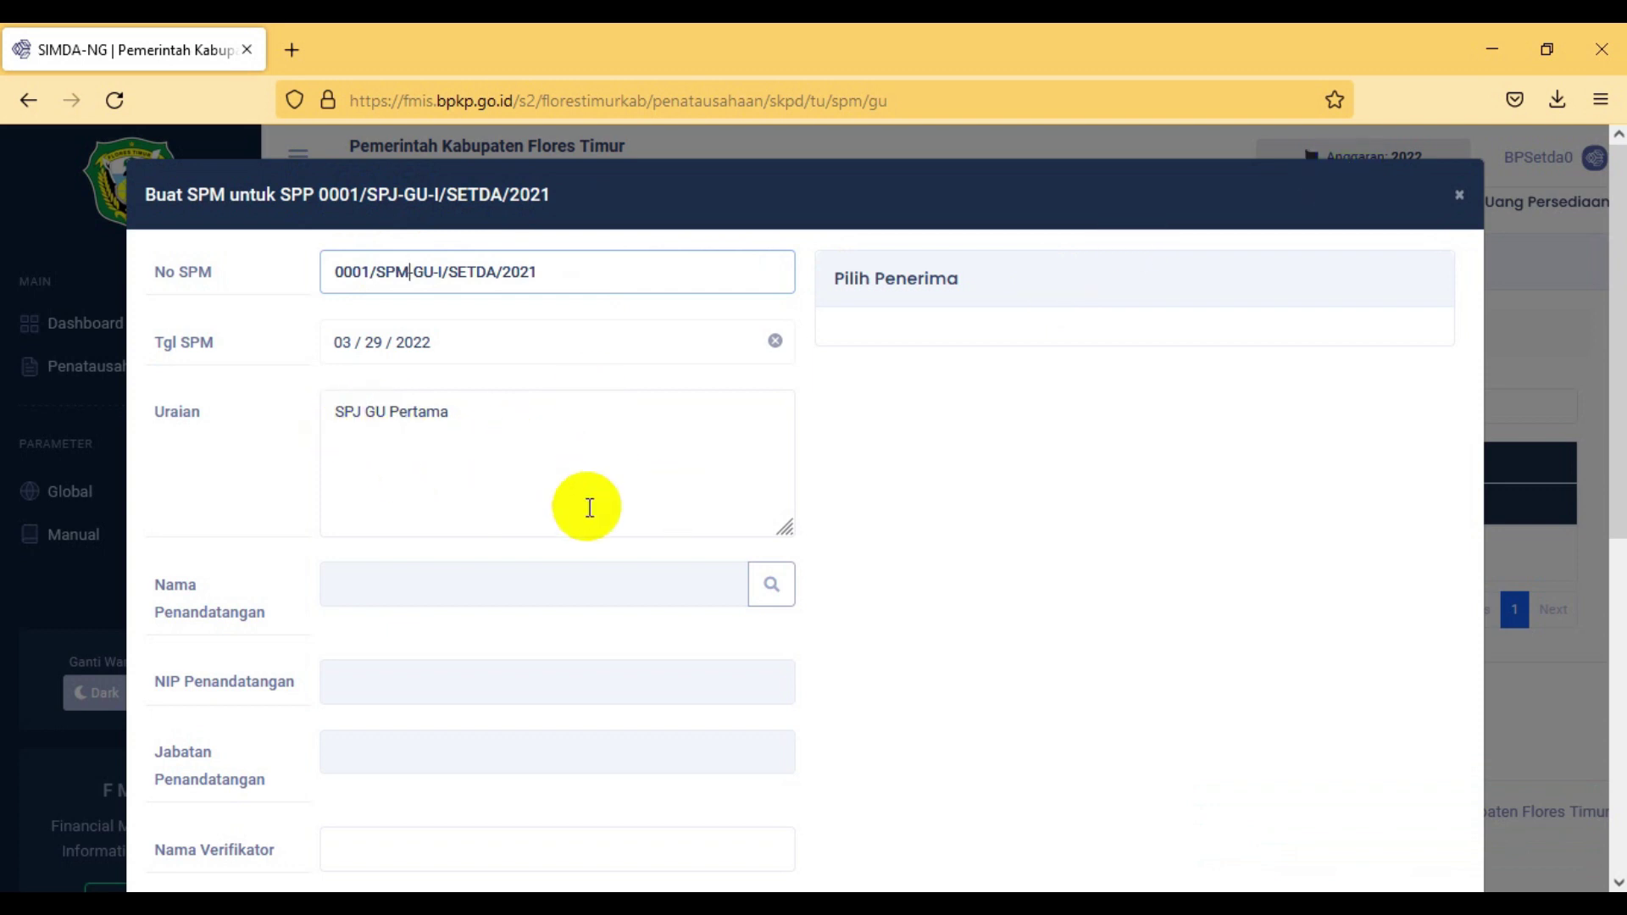
Step: Choose the first listed Pengguna Anggaran as signatory, enter "-" as the verifier's name and save the SPM
click(769, 584)
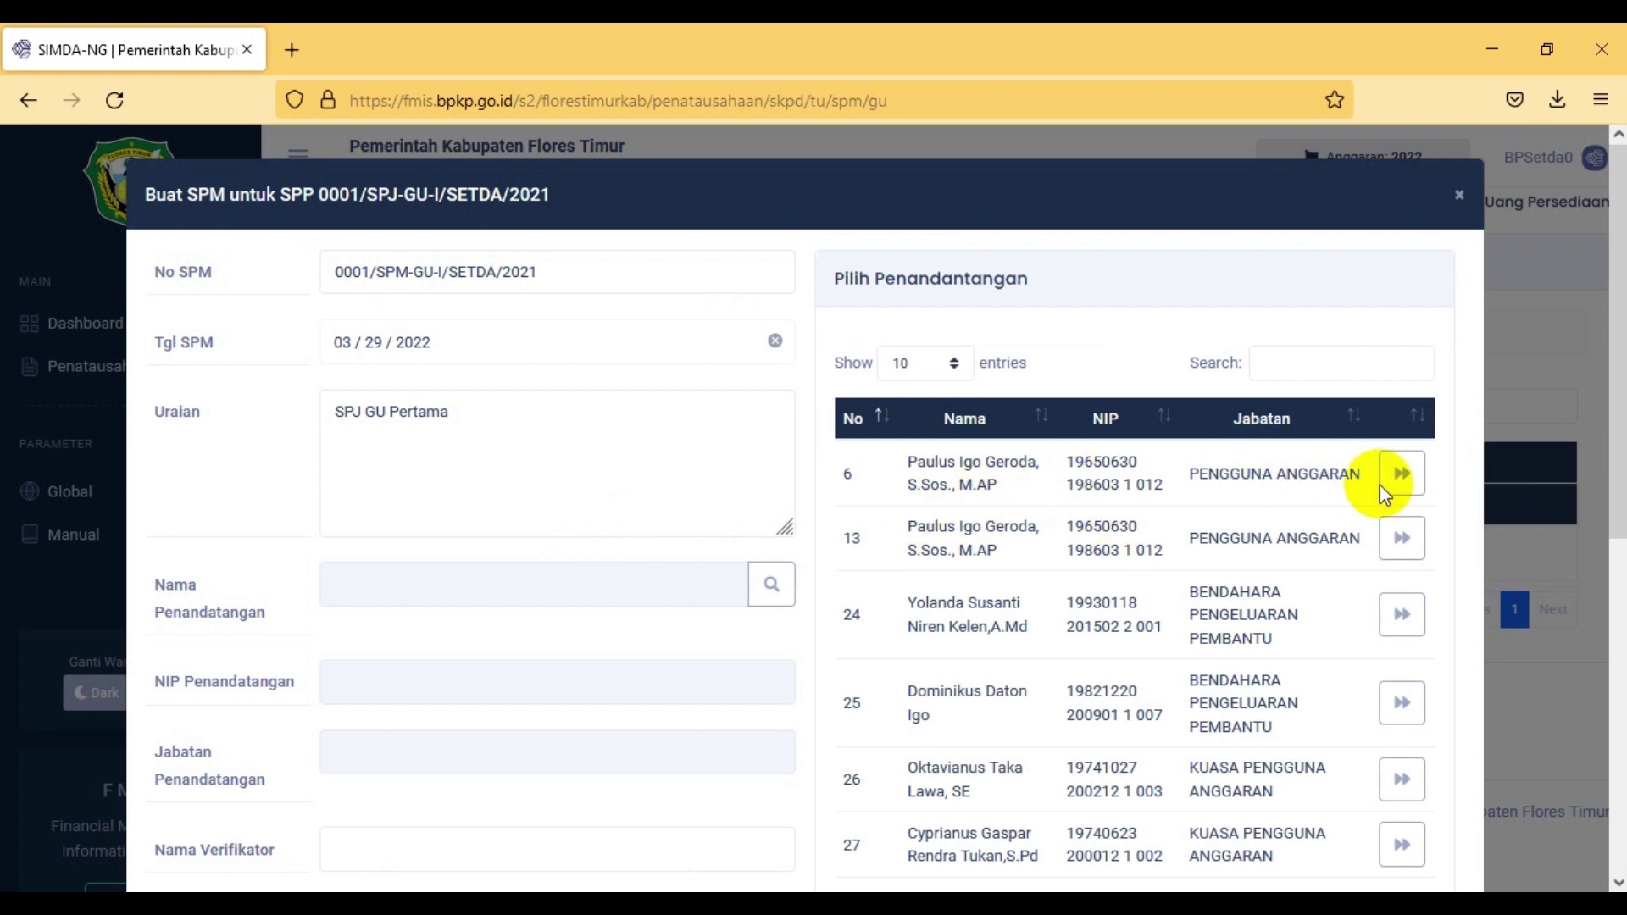
click(1402, 470)
scroll(689, 537, down, 5)
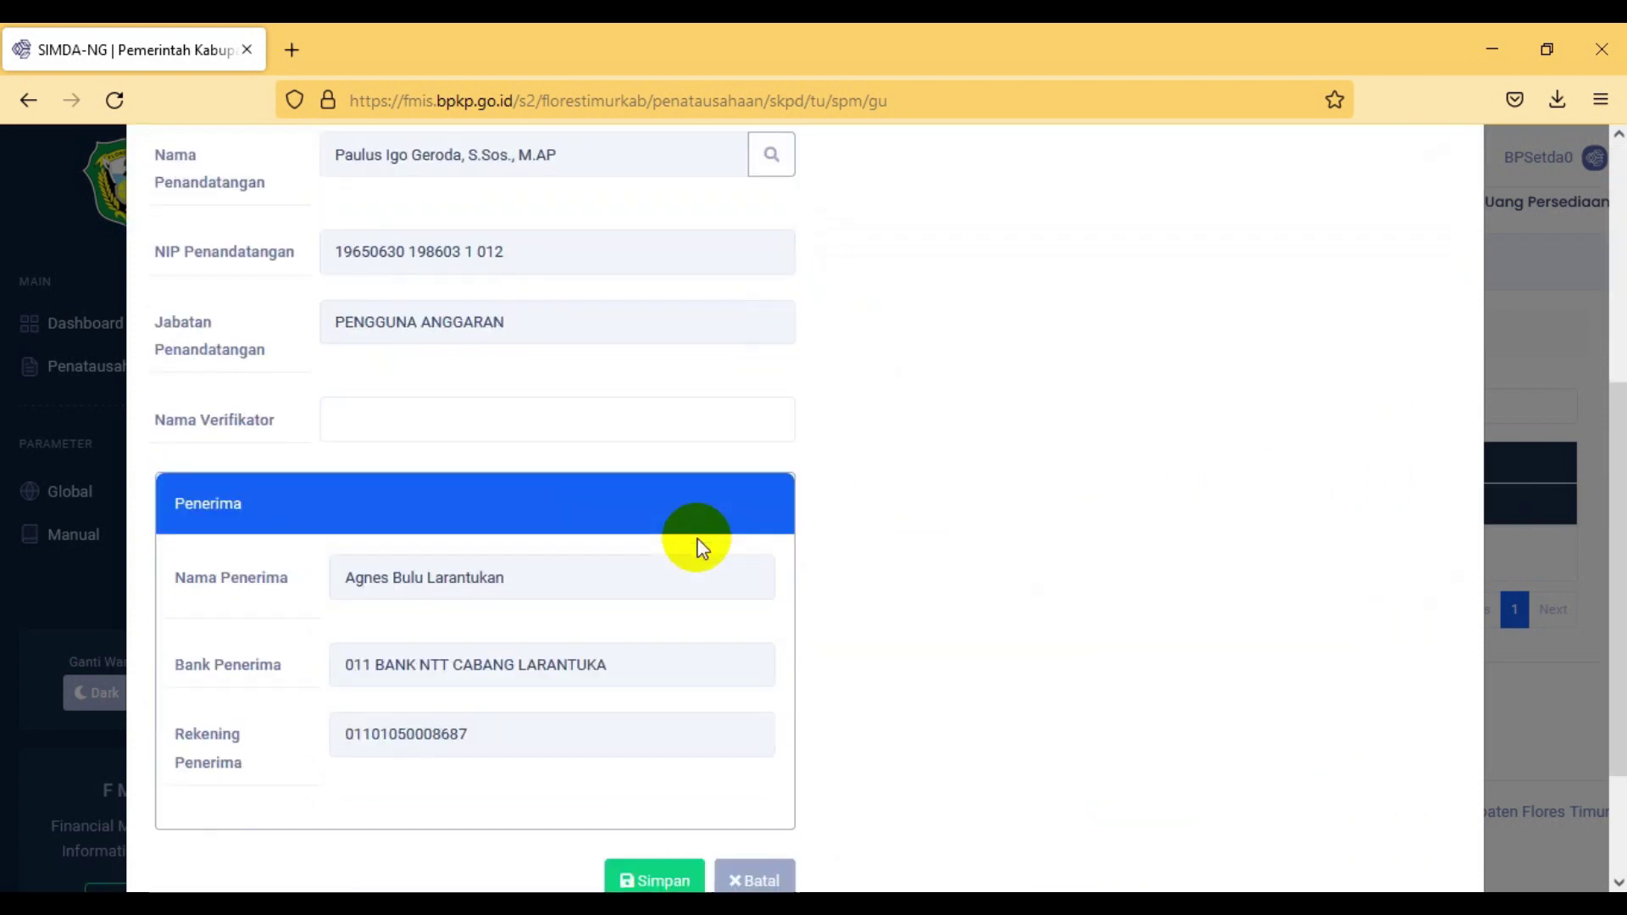
scroll(302, 370, up, 1)
scroll(450, 413, down, 3)
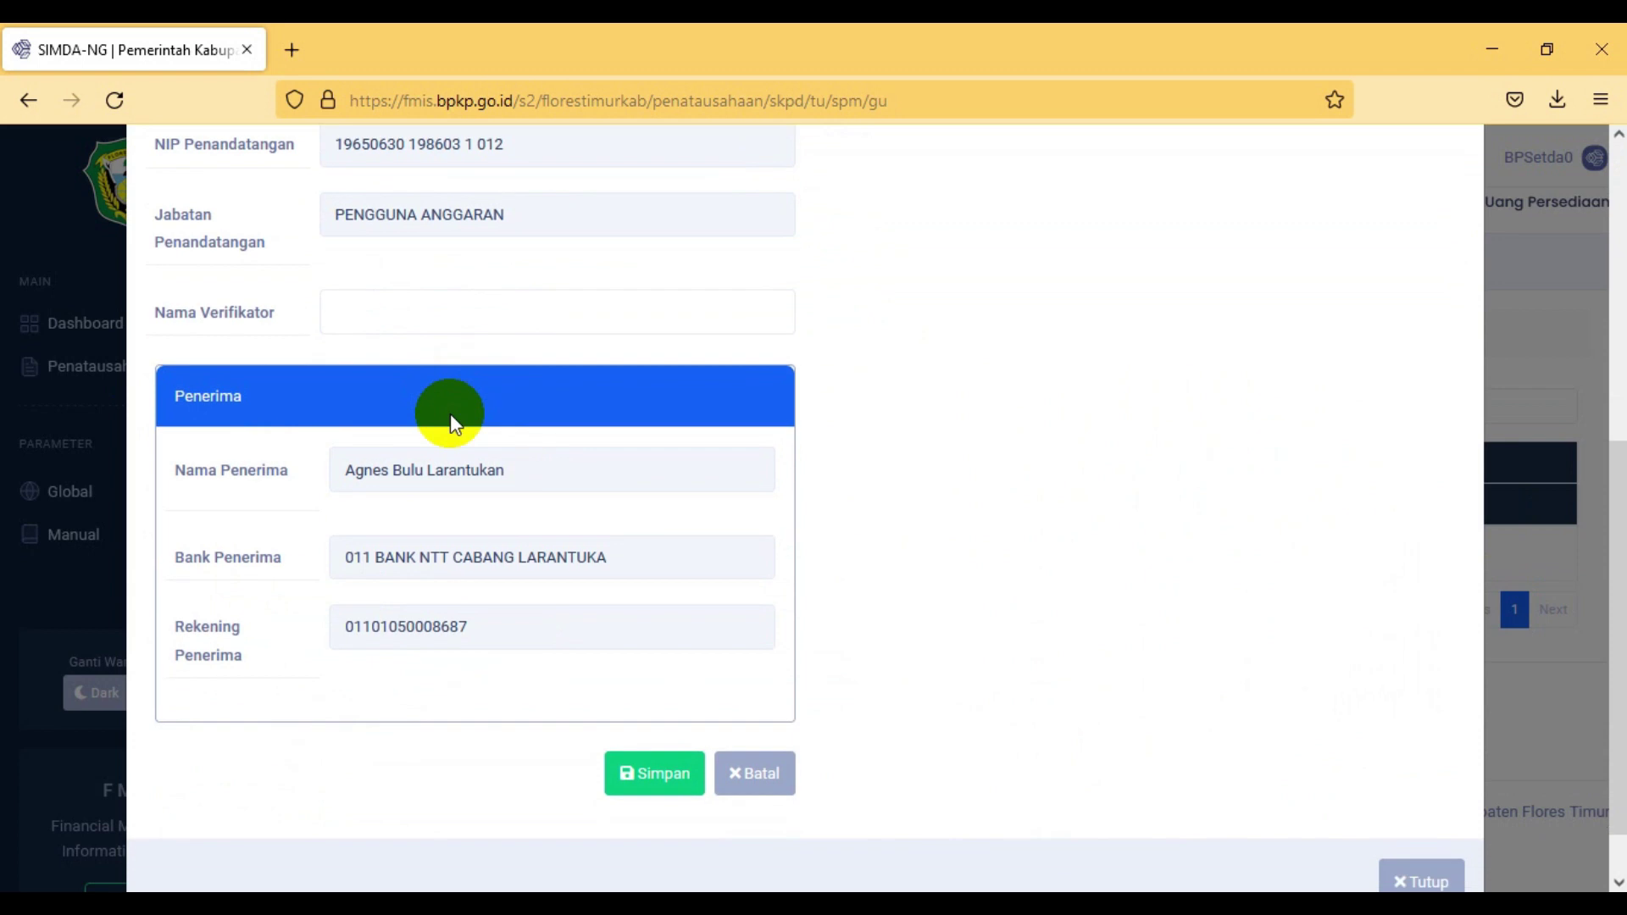
click(400, 315)
text(-)
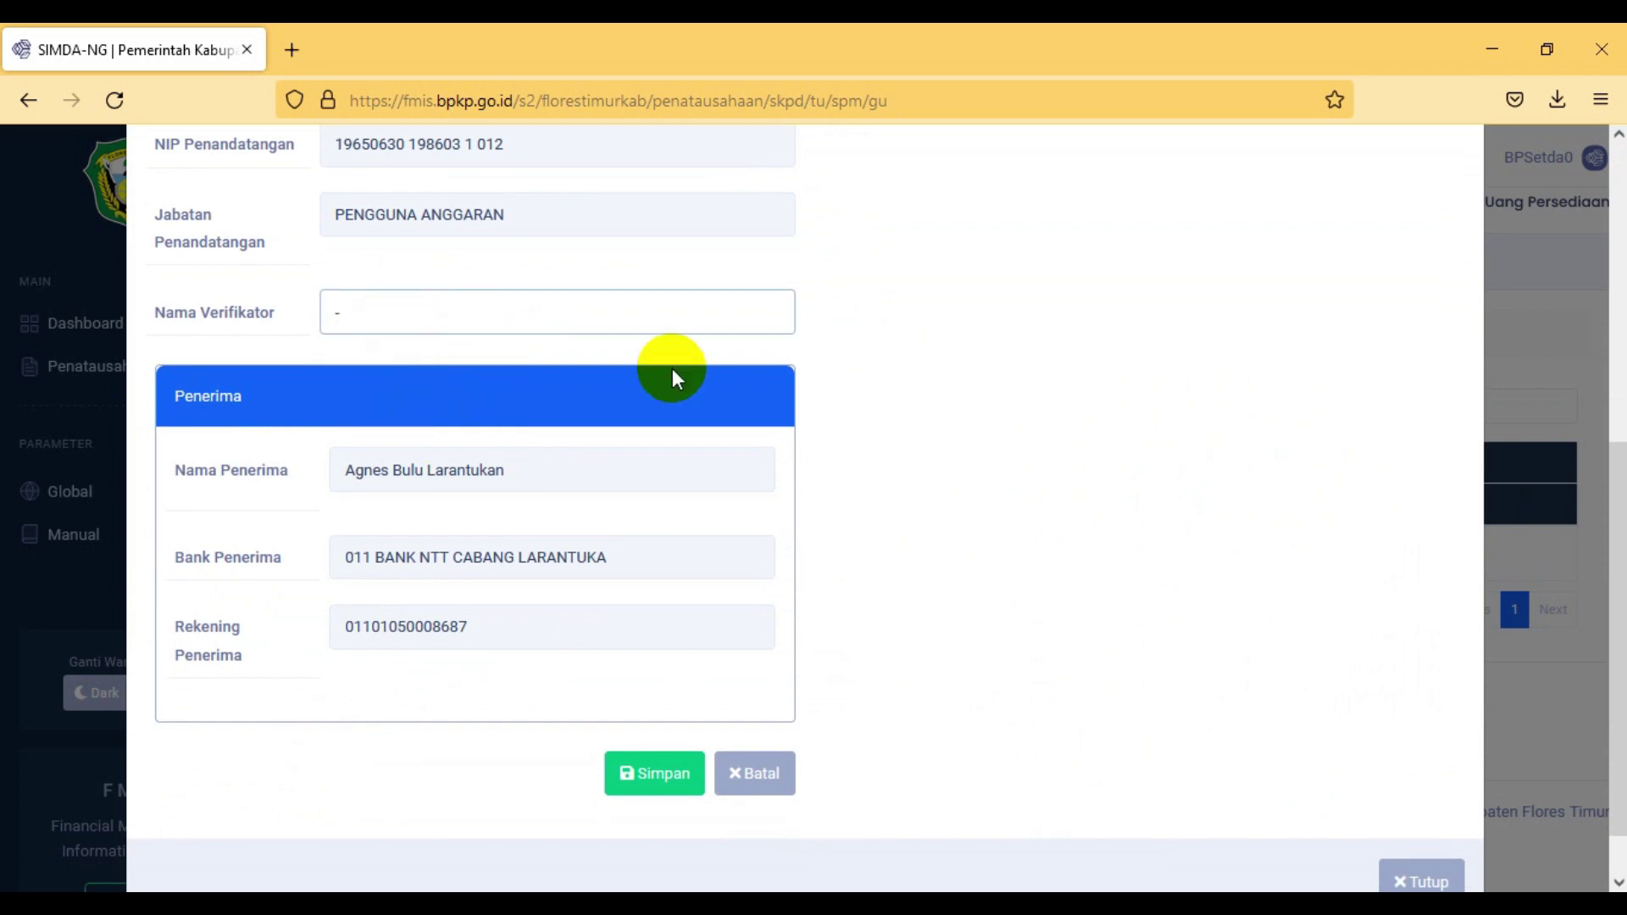
scroll(847, 424, down, 1)
click(646, 711)
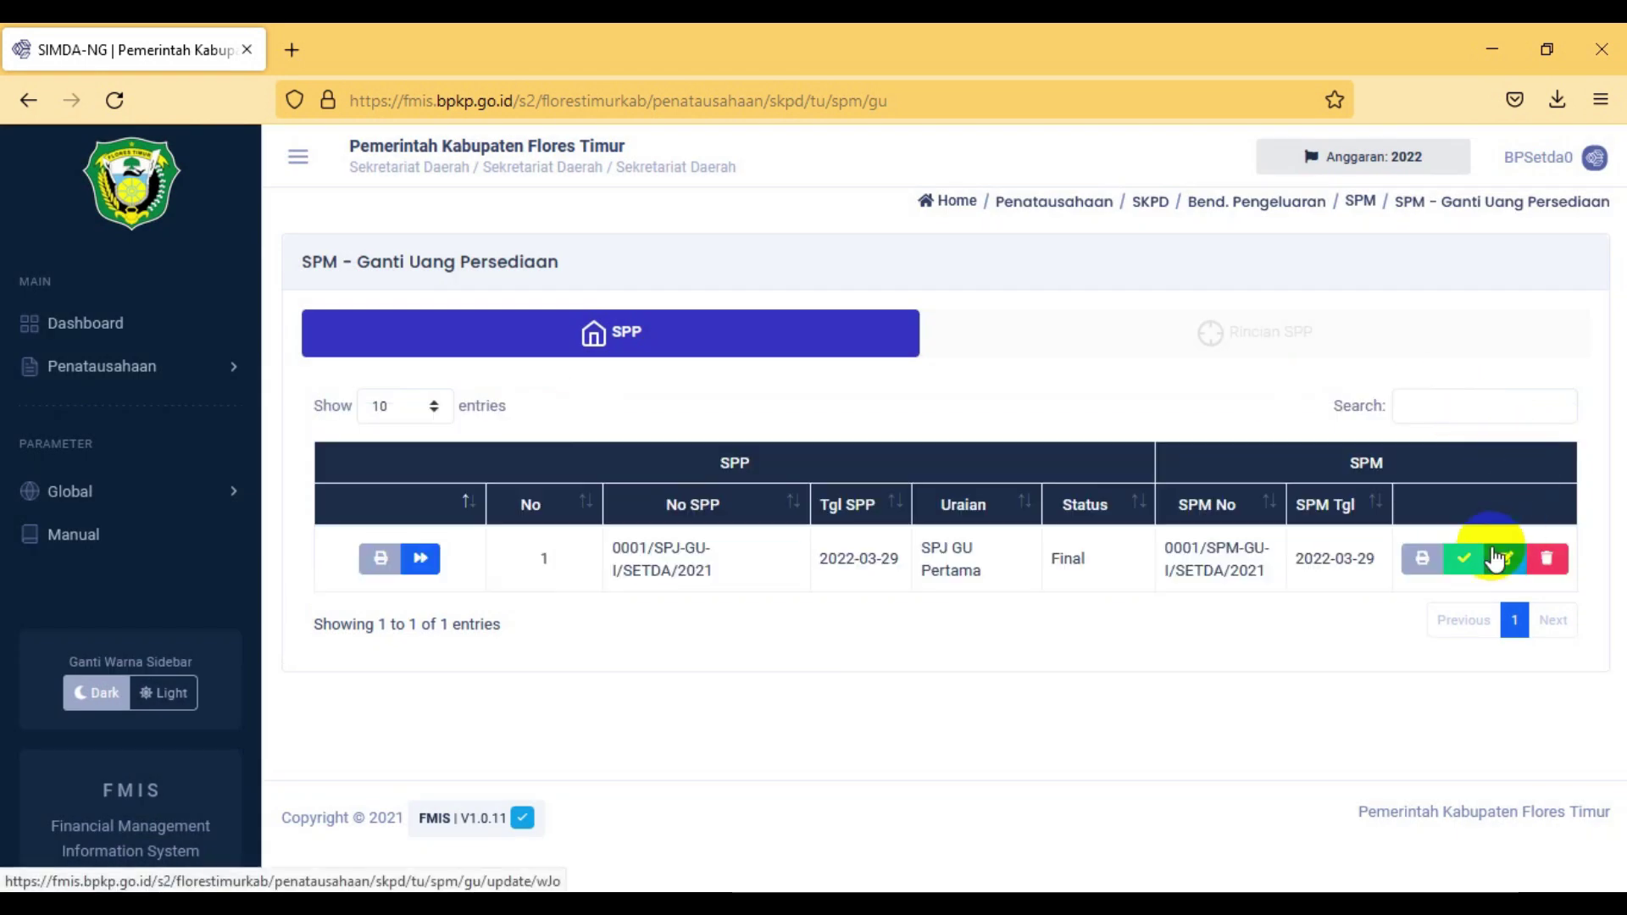
Step: Generate the draft SPM-GU printout, review the downloaded PDF doc(7).pdf and close it
click(1424, 562)
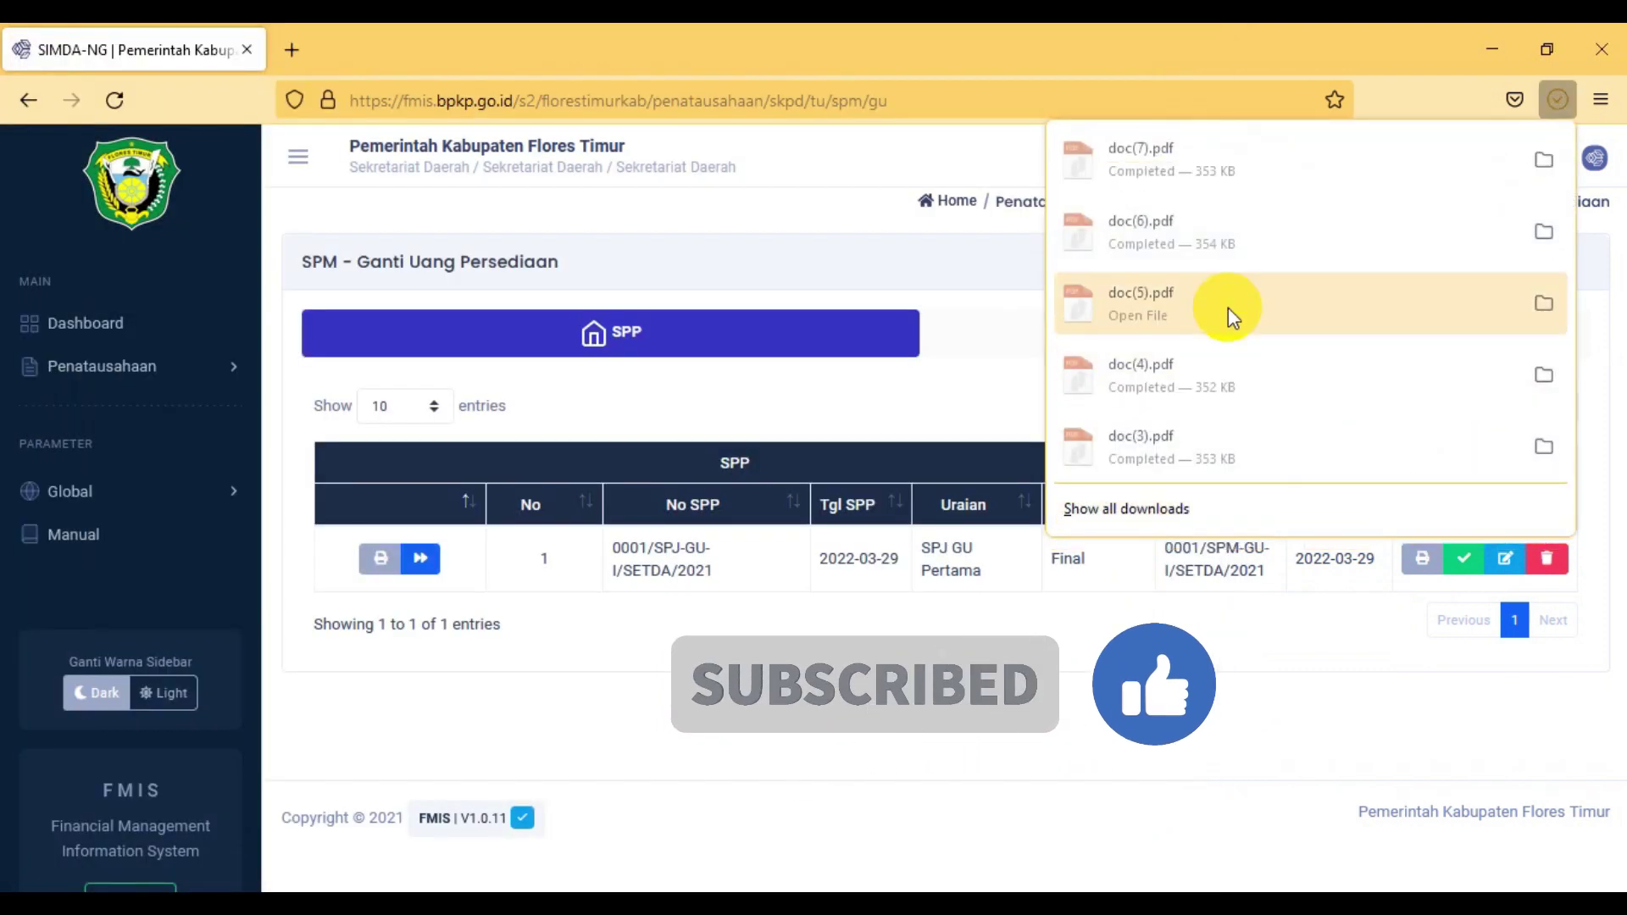
click(1128, 152)
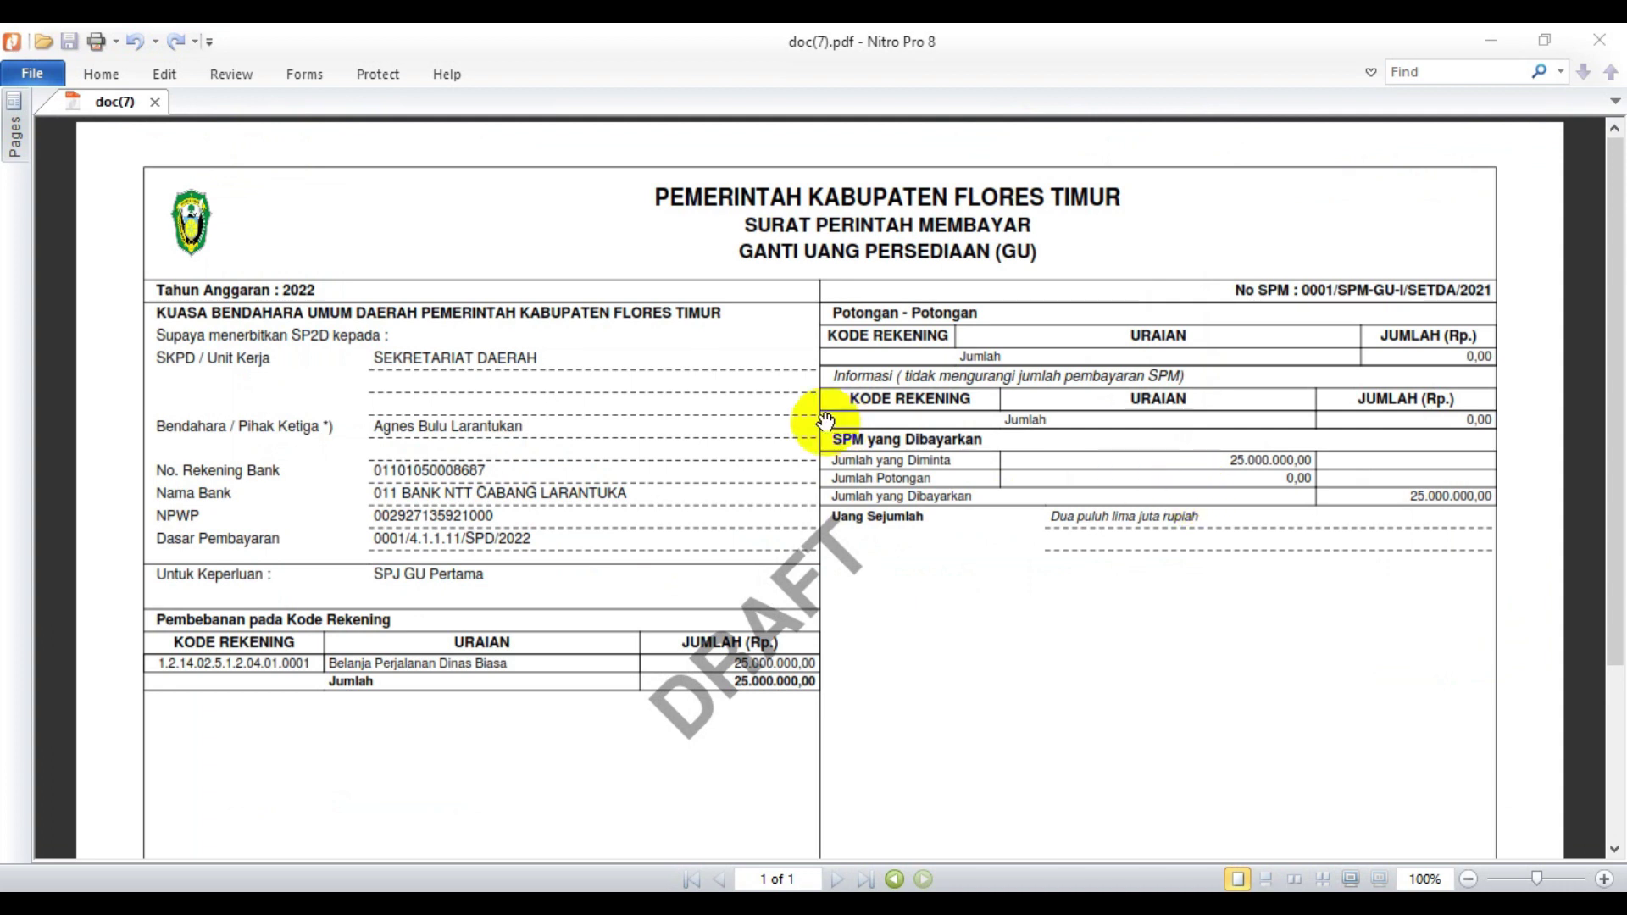
scroll(828, 418, down, 5)
scroll(1372, 484, up, 5)
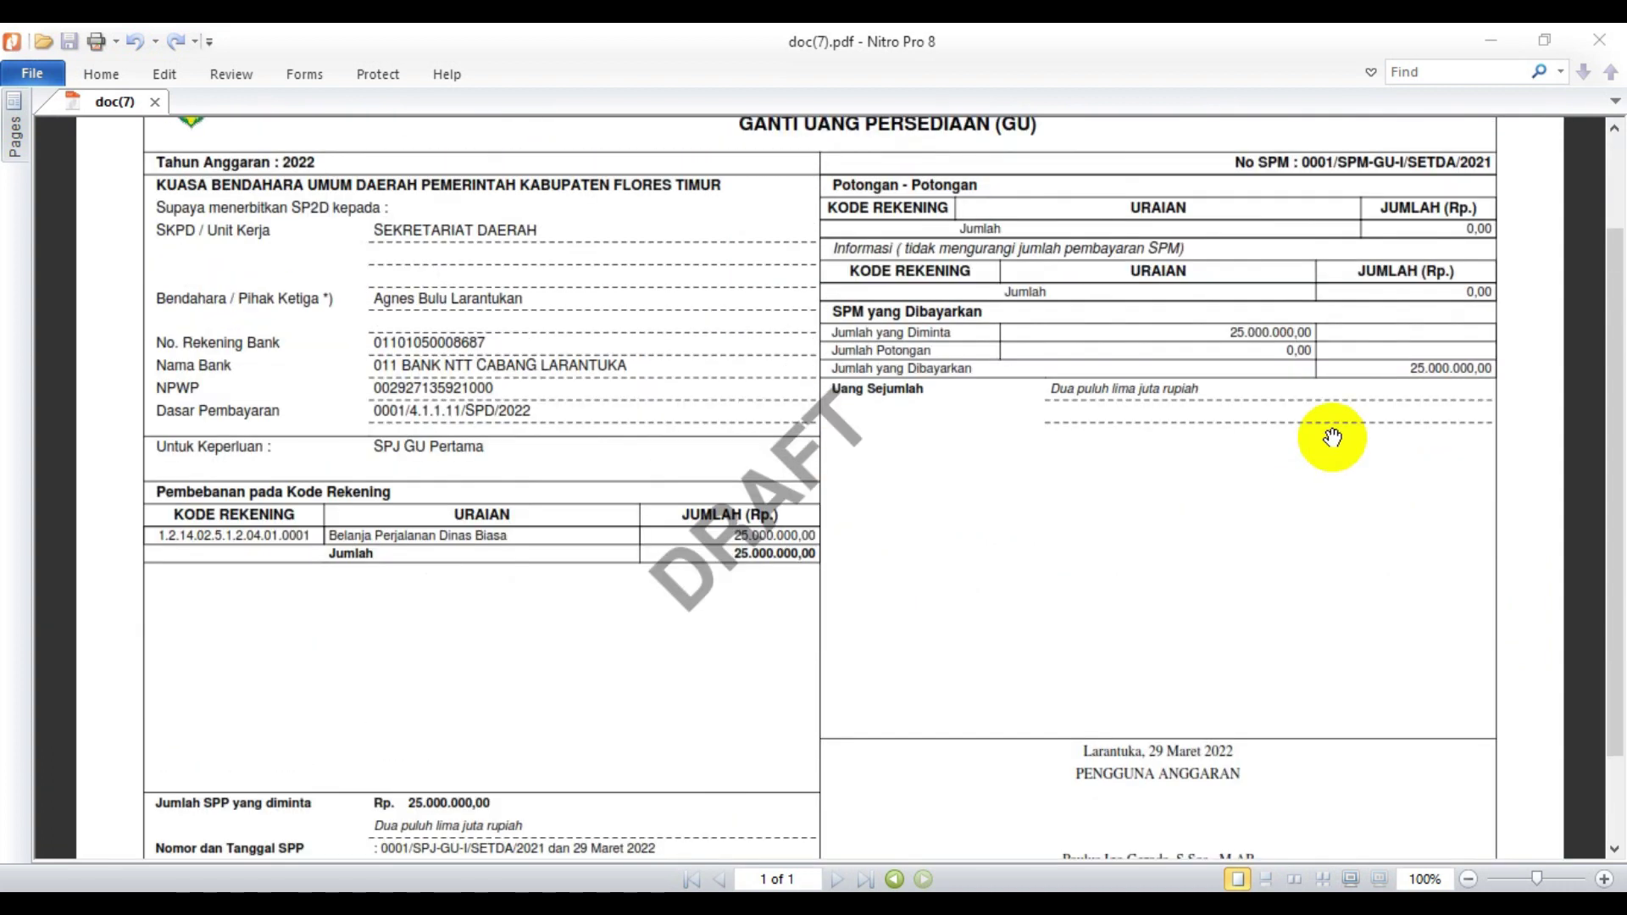
click(1600, 40)
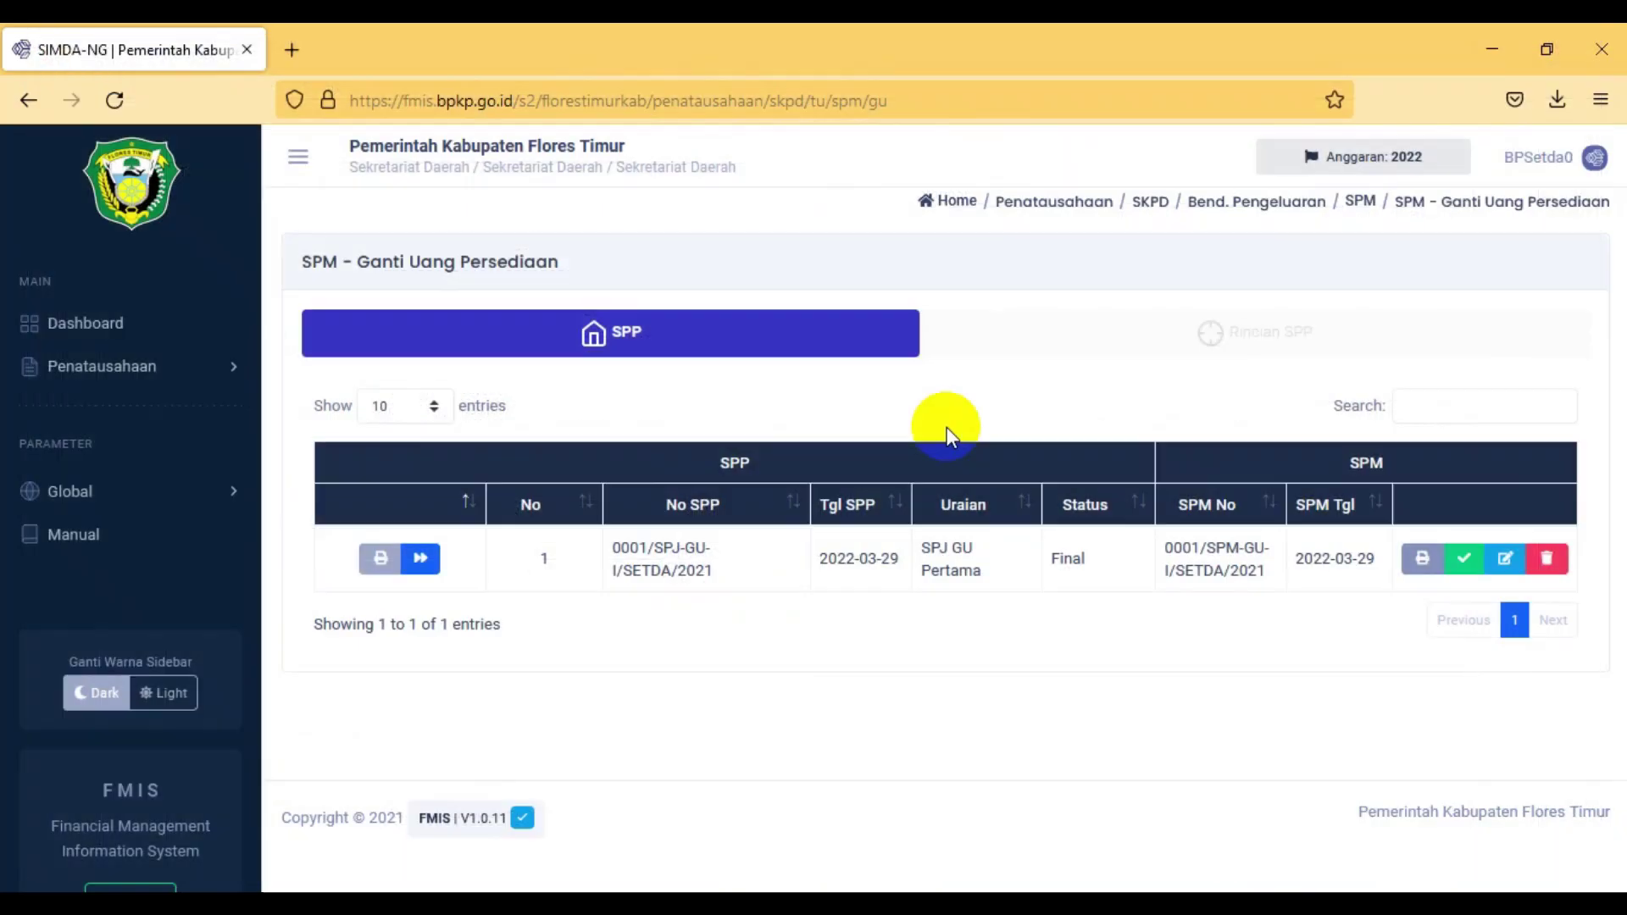
Step: Change the status of SPM 0001/SPM-GU-I/SETDA/2021 to final
click(1464, 559)
click(753, 678)
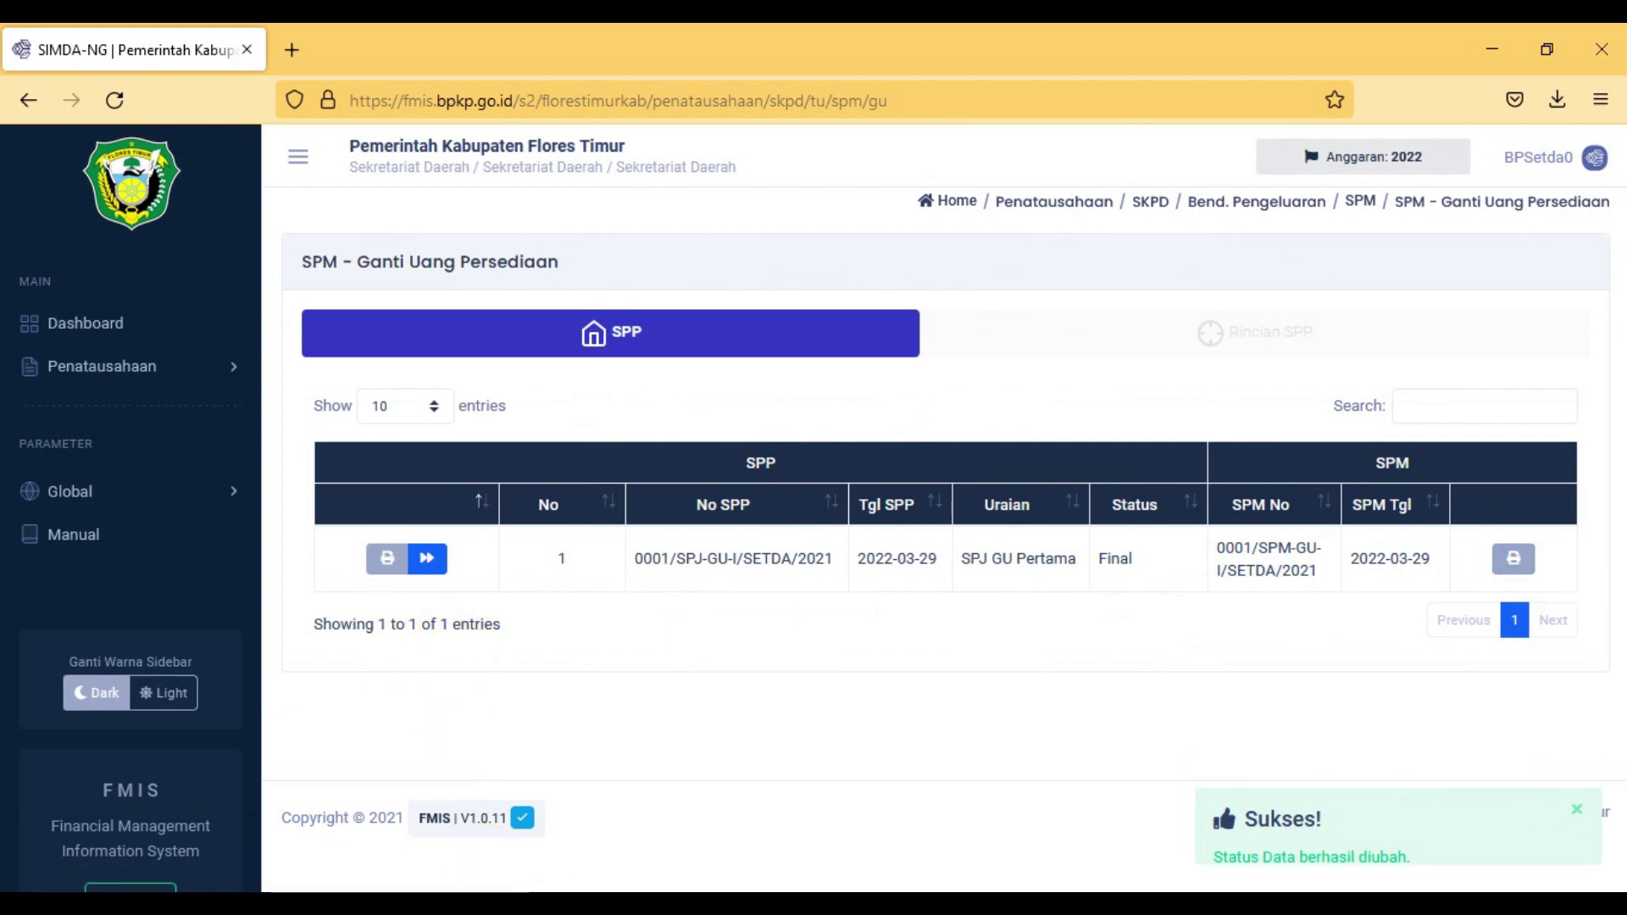
mouse_move(479, 903)
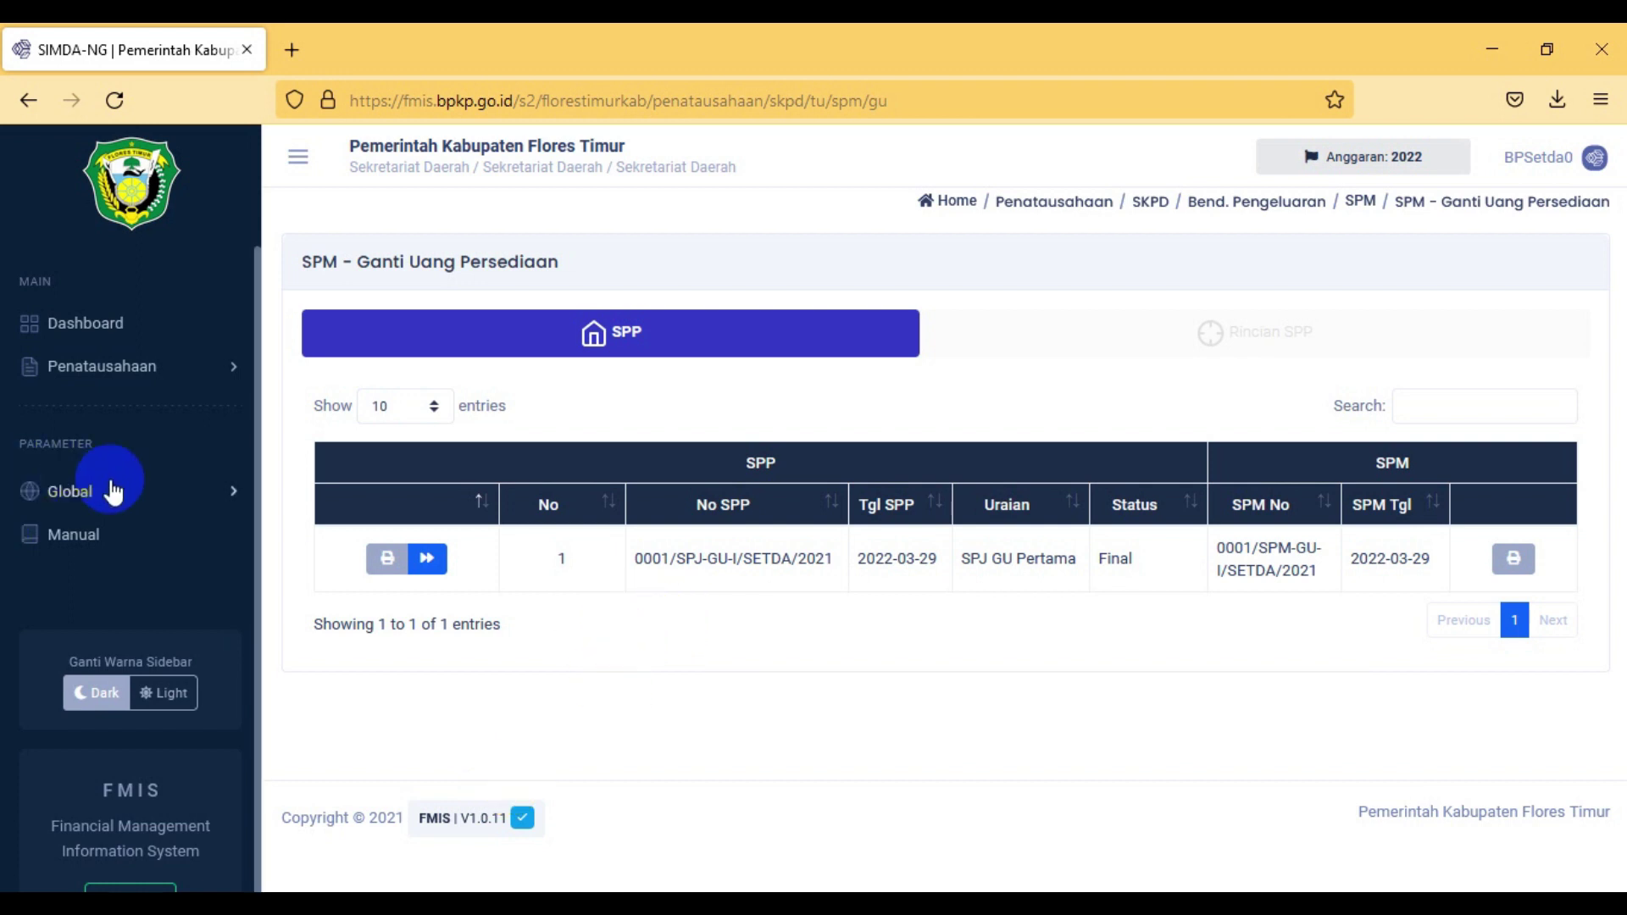
Step: Leave the SPM-GU page and return to the dashboard
click(231, 379)
click(235, 374)
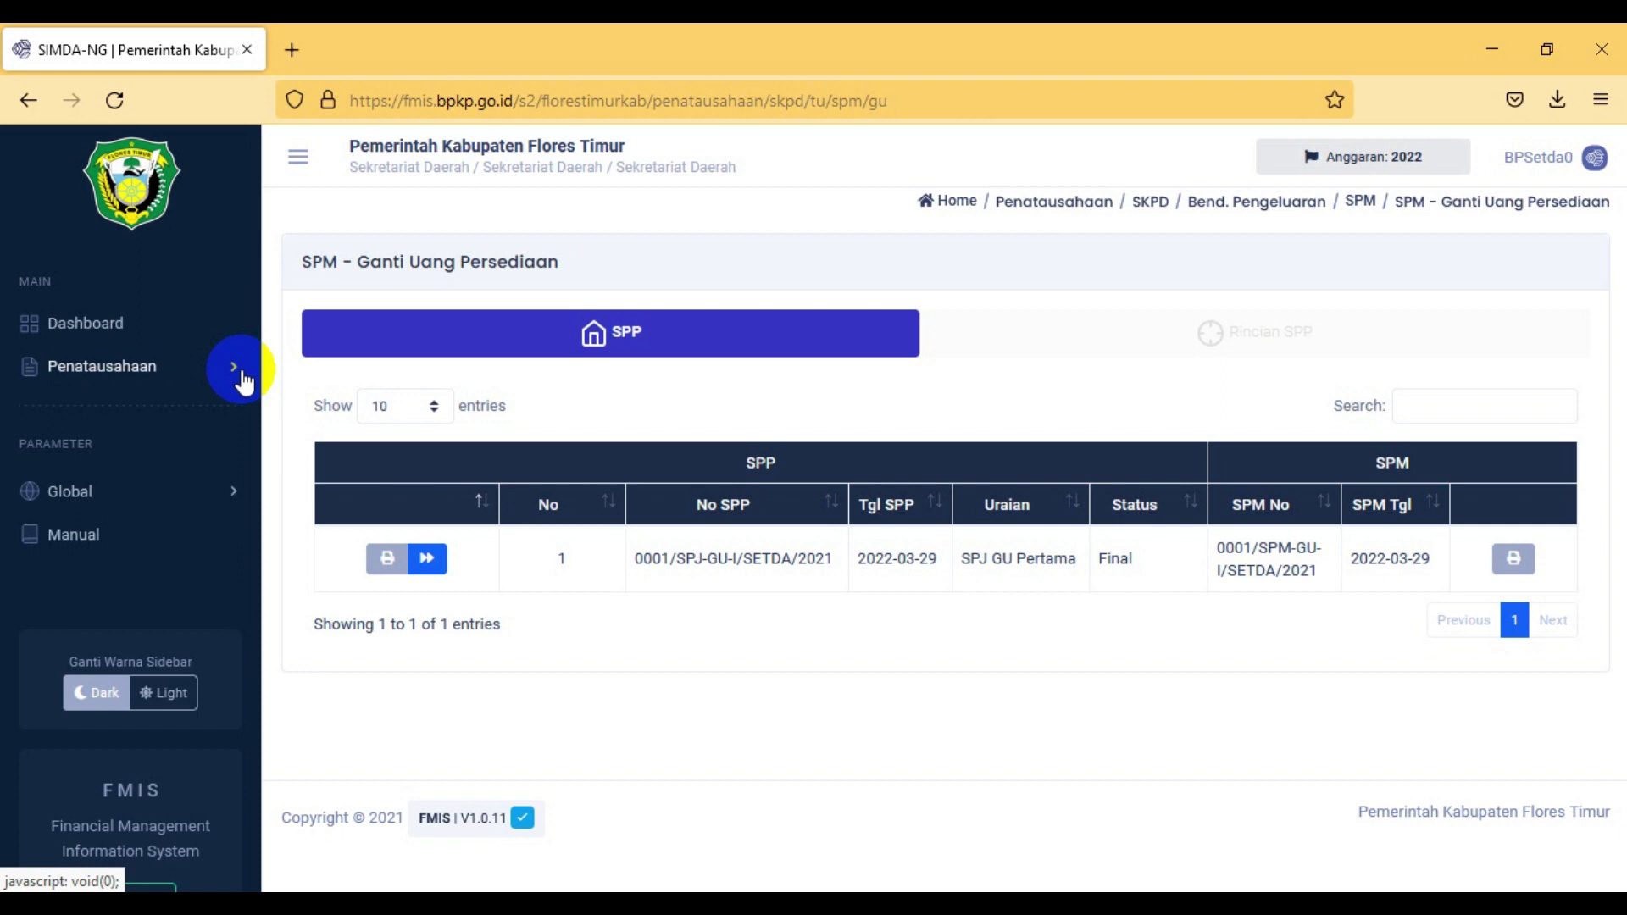
click(101, 322)
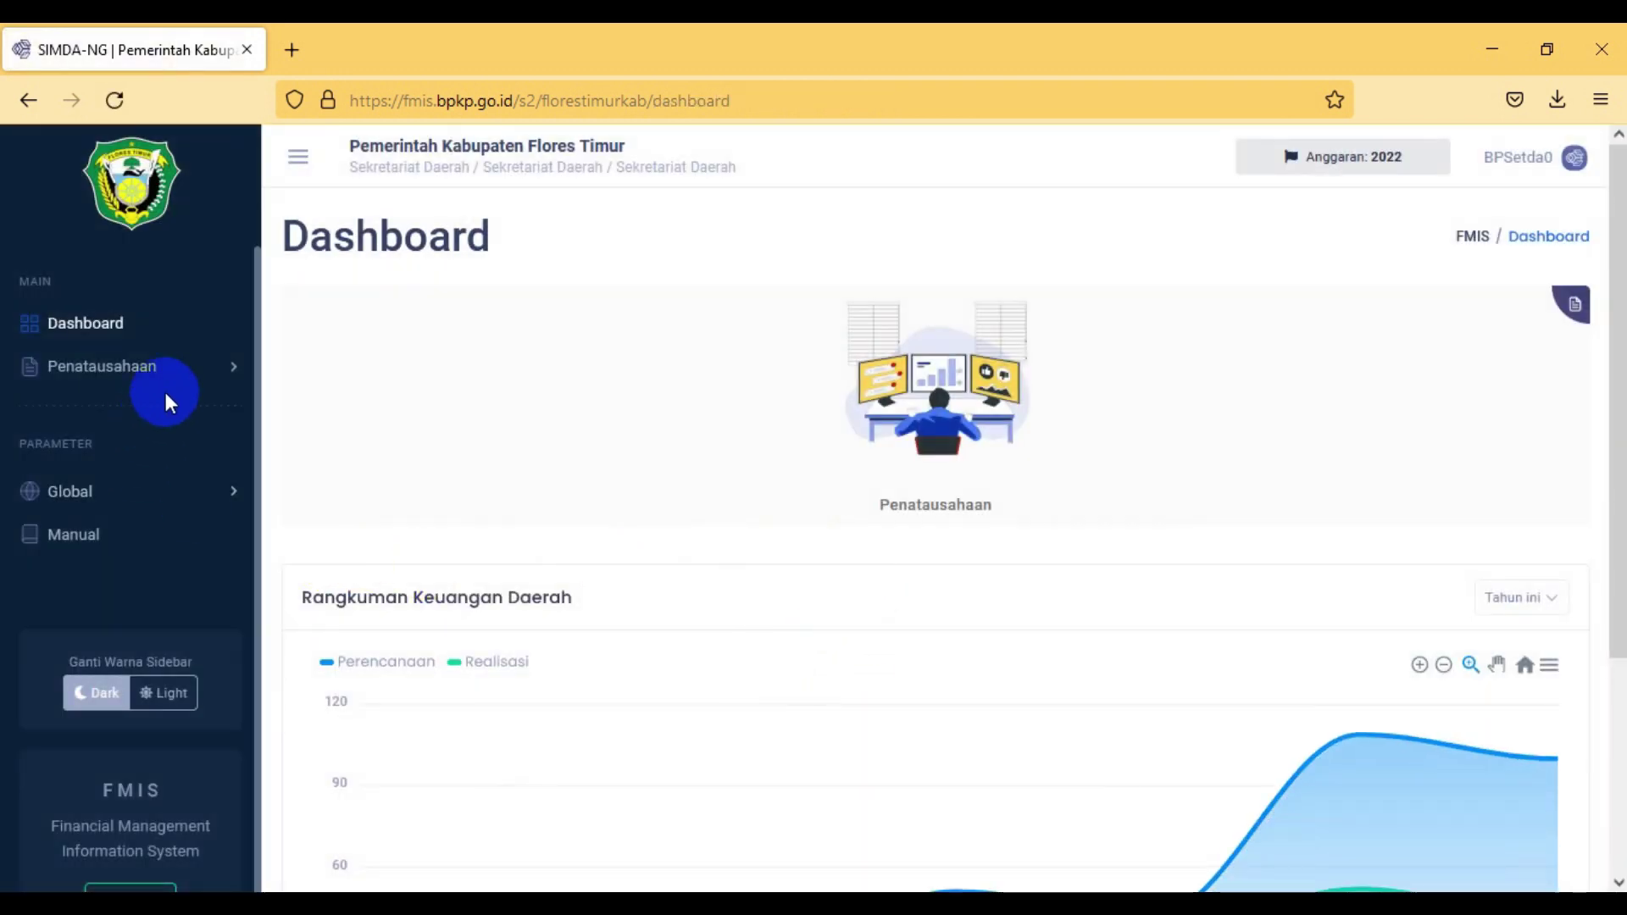
click(203, 380)
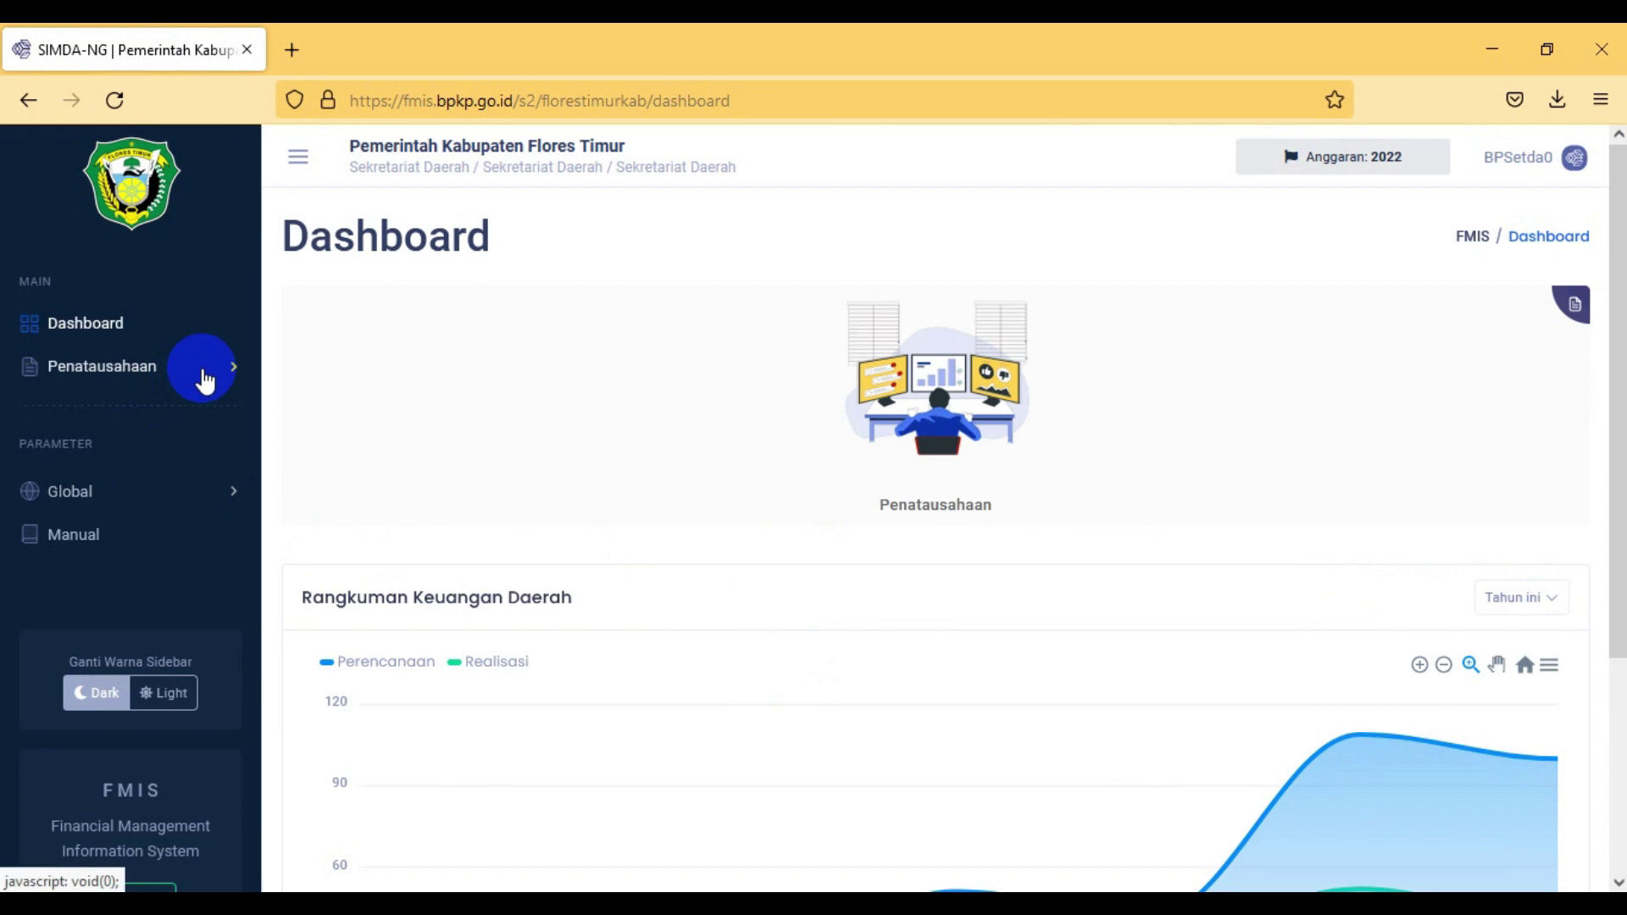